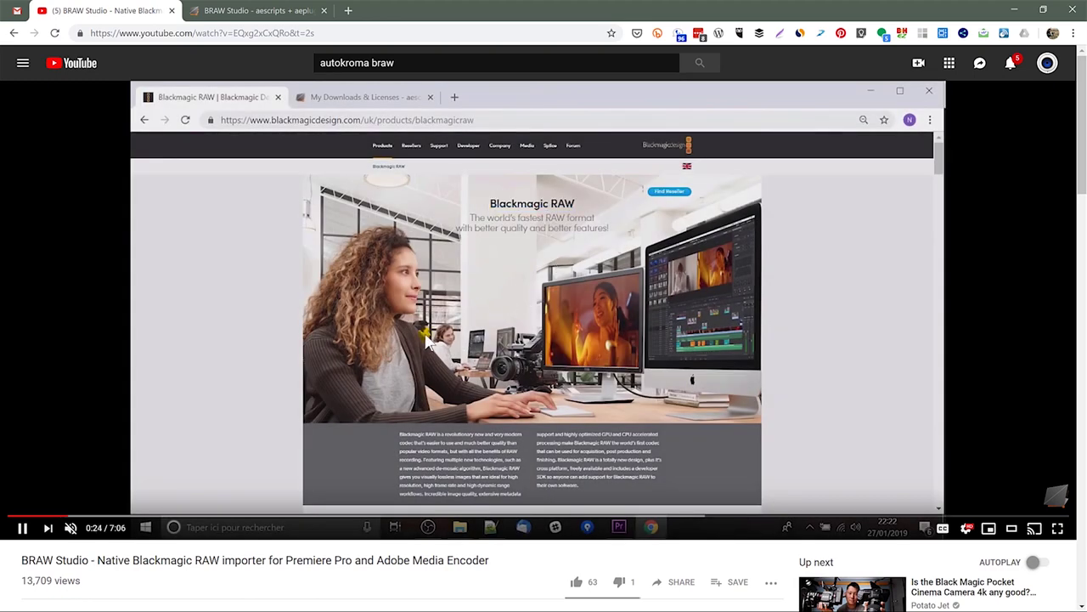
- Open the BRAW Studio product page on aescripts from the link in the video description
scroll(544, 306, "down", 2)
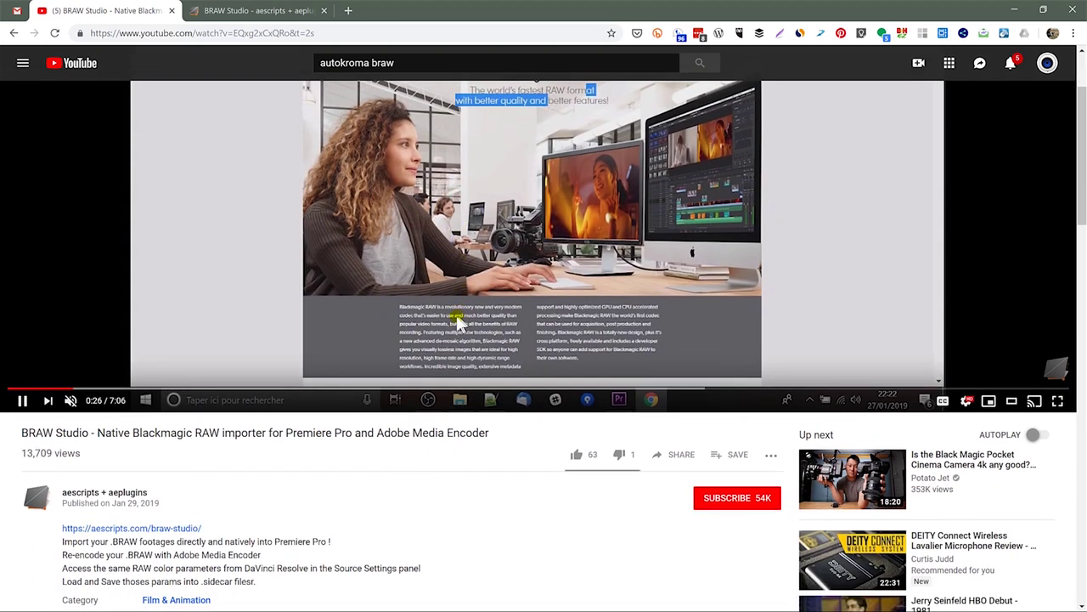
scroll(280, 467, "down", 1)
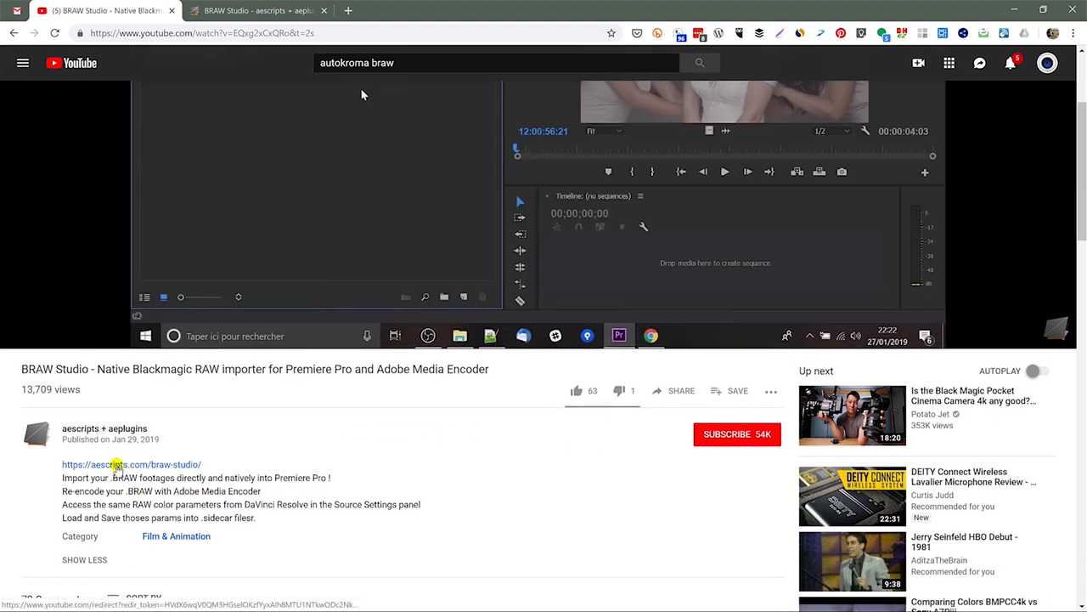
left_click(116, 466)
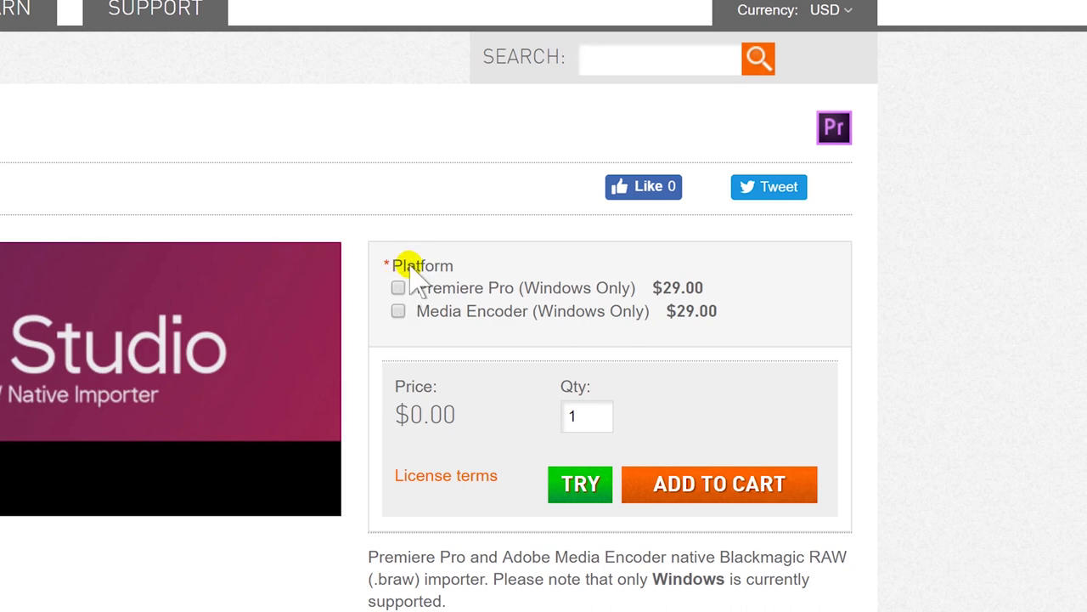
- Select both the Premiere Pro and Media Encoder platforms for BRAW Studio, then view and close the trial download options
left_click(396, 288)
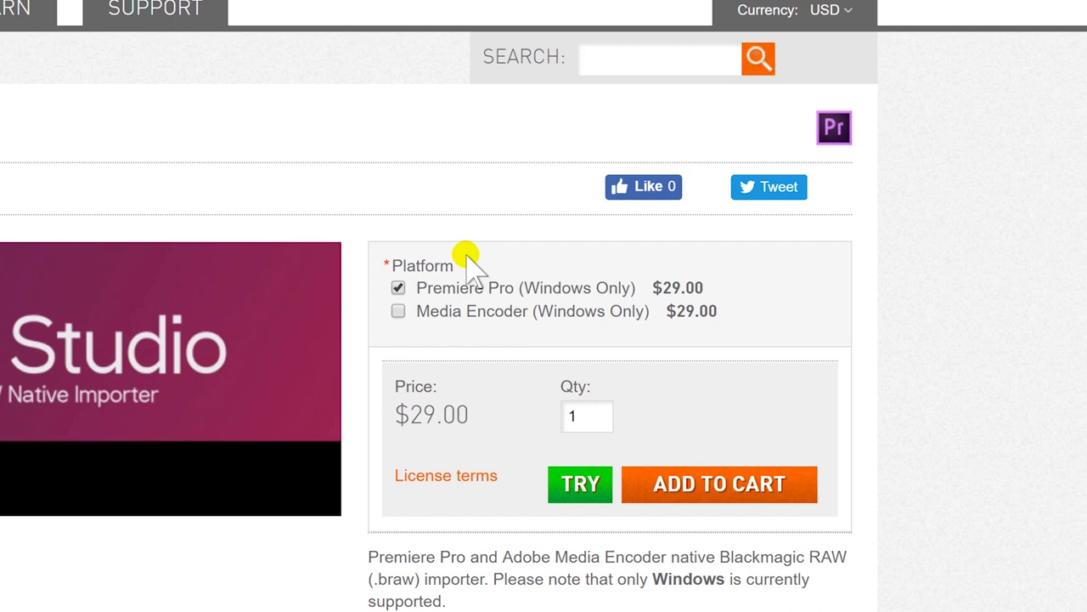
left_click(398, 310)
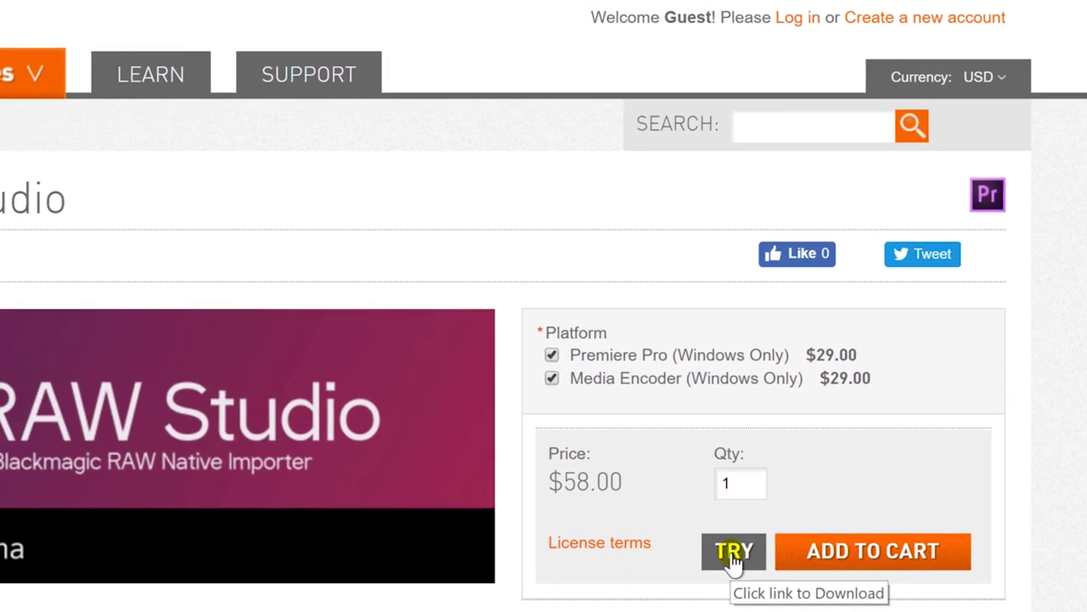
left_click(733, 560)
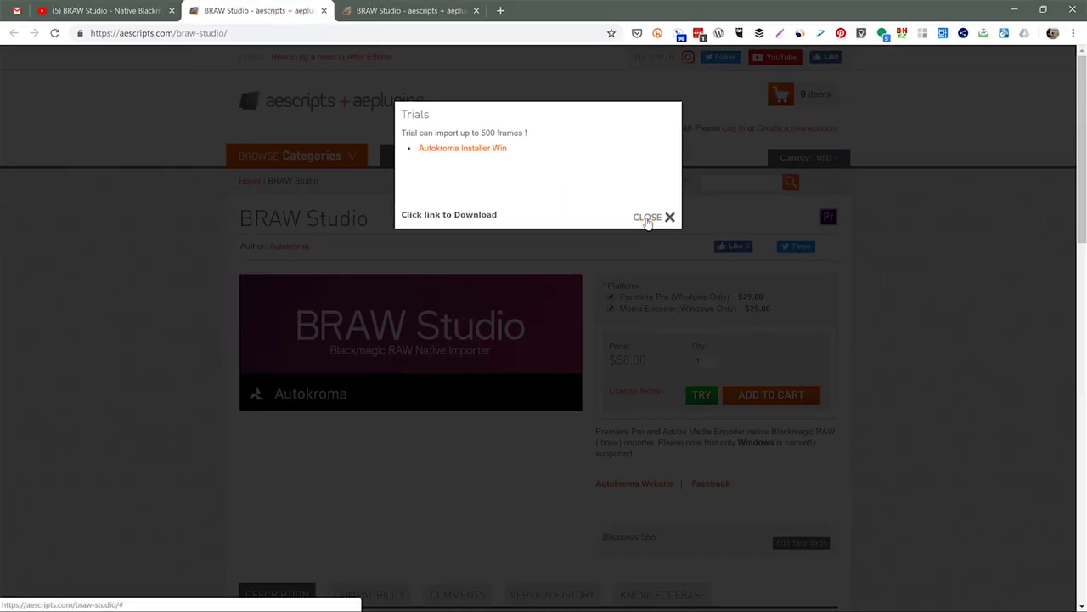
left_click(647, 218)
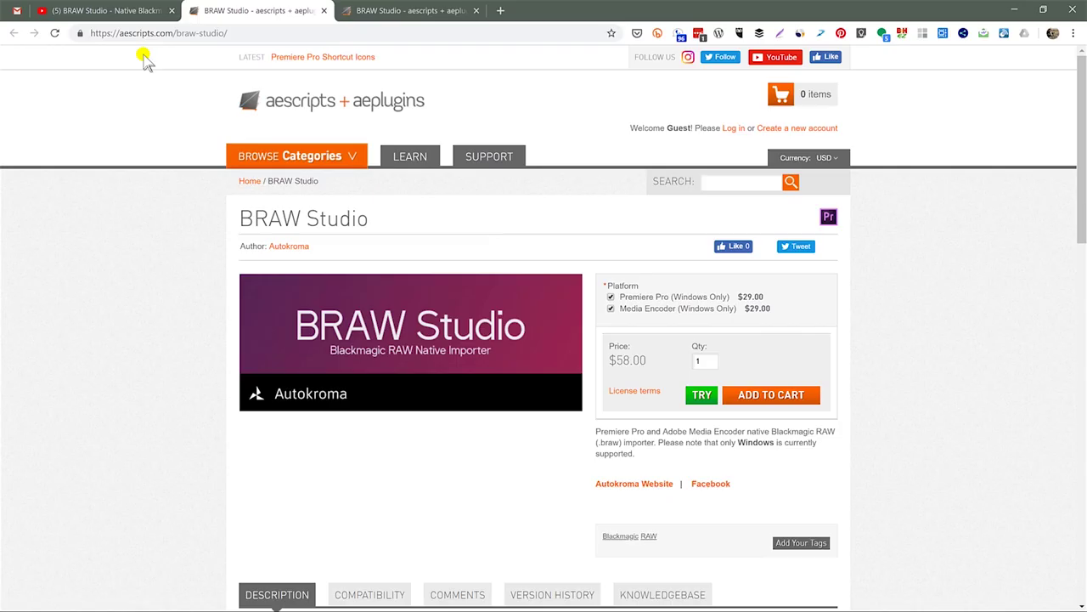
- Return to the BRAW Studio video on YouTube and pause its playback
left_click(297, 125)
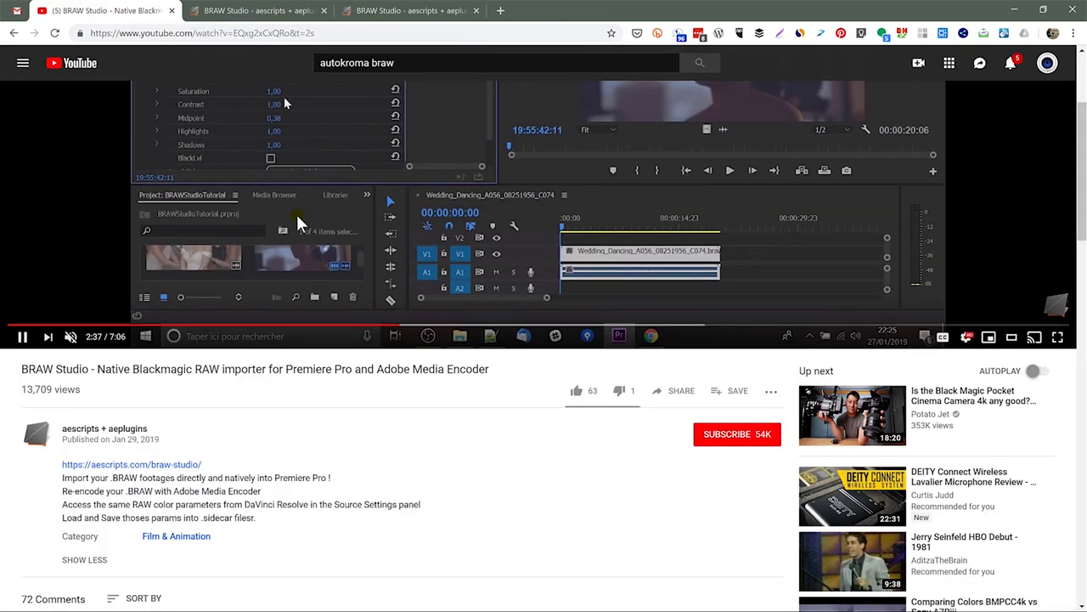
scroll(391, 238, "up", 2)
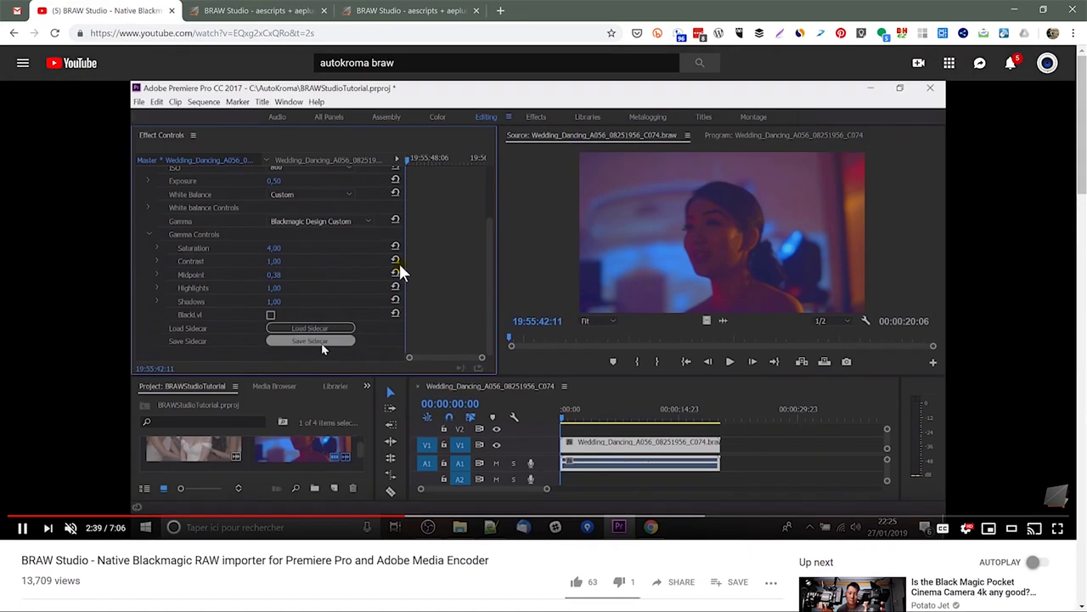
left_click(538, 357)
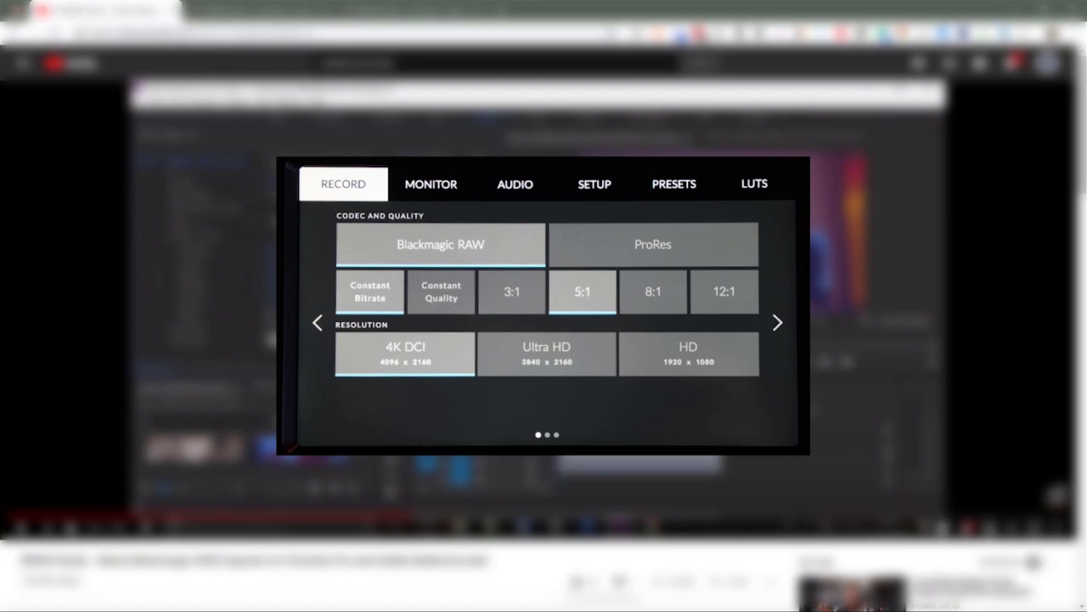
- Switch to File Explorer and compare the details of A001_04031657_C045.mov and A001_04031734_C047.braw in the BRAW Camera Files folder
key("super")
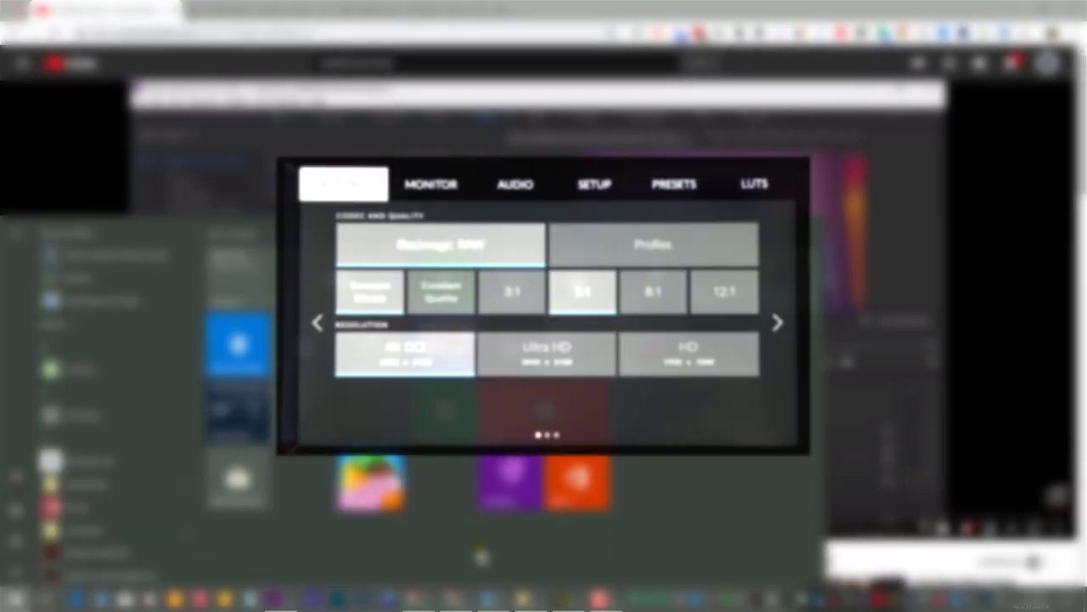
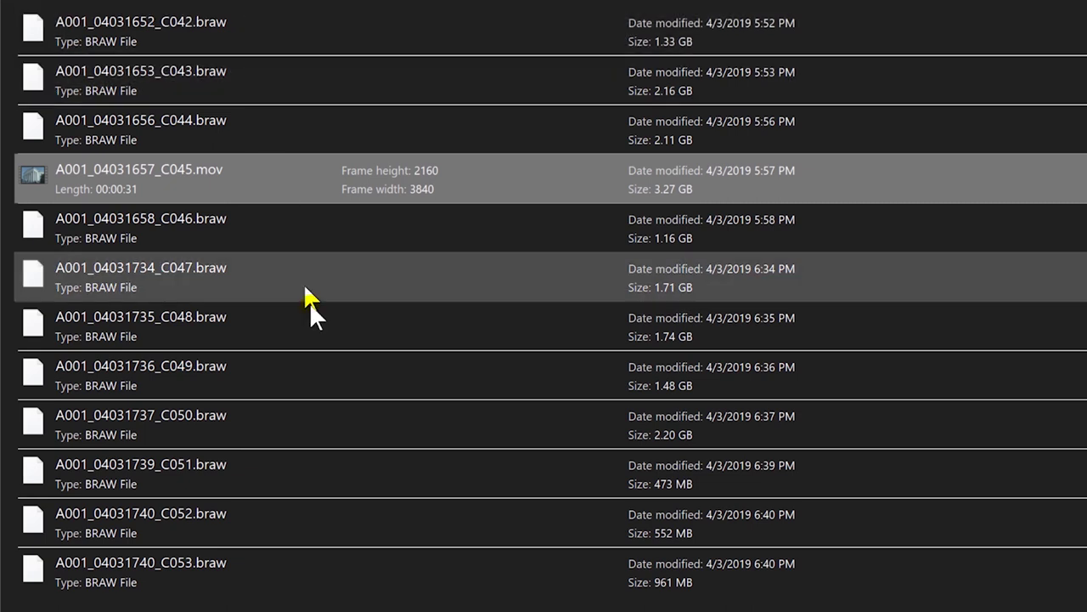
left_click(421, 599)
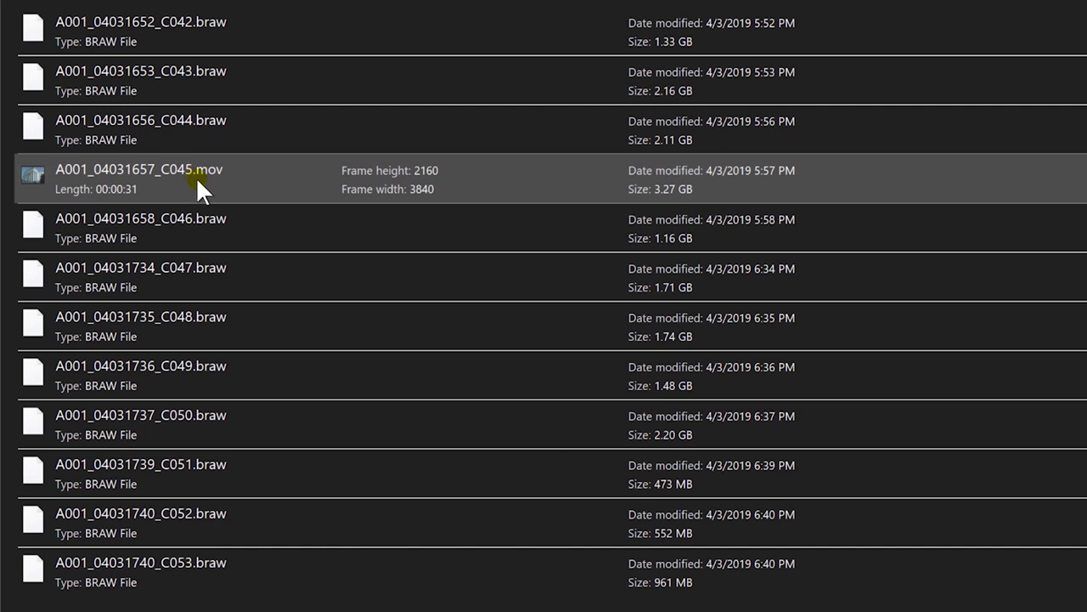
left_click(196, 177)
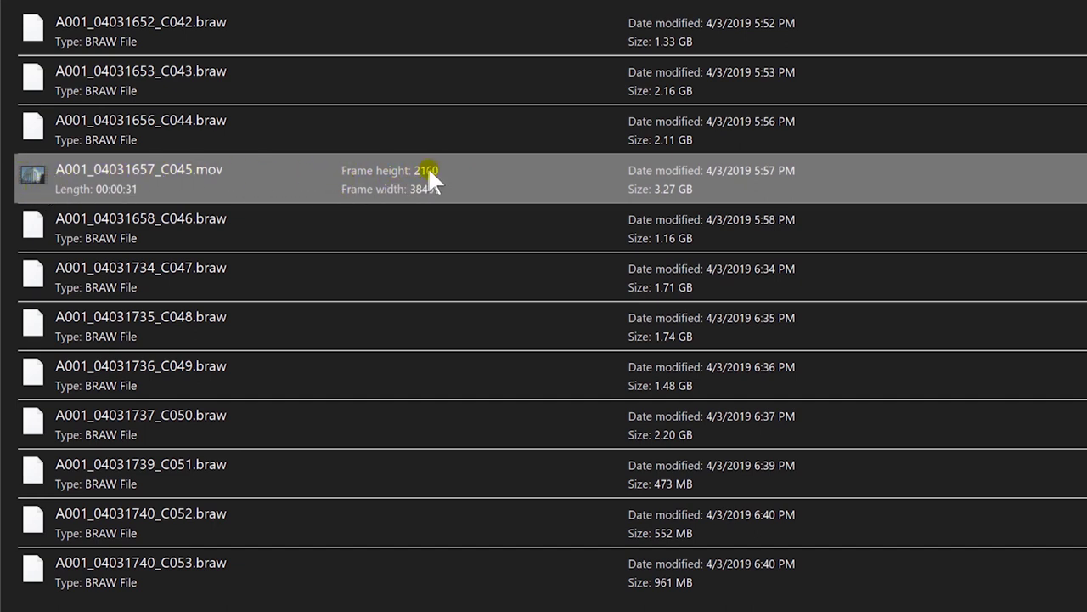
left_click(248, 235)
left_click(322, 279)
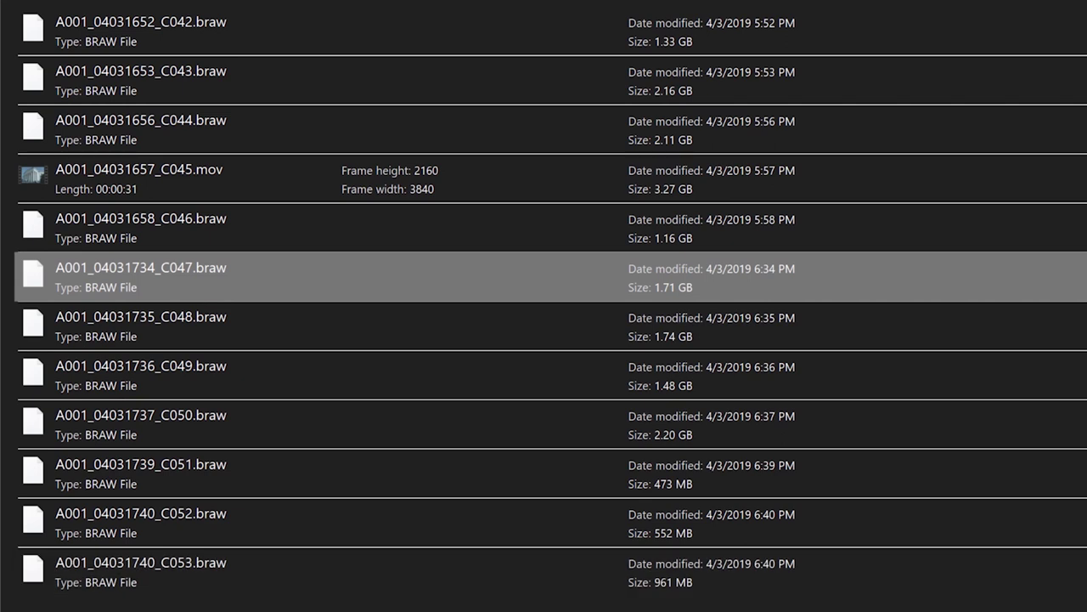
left_click(417, 605)
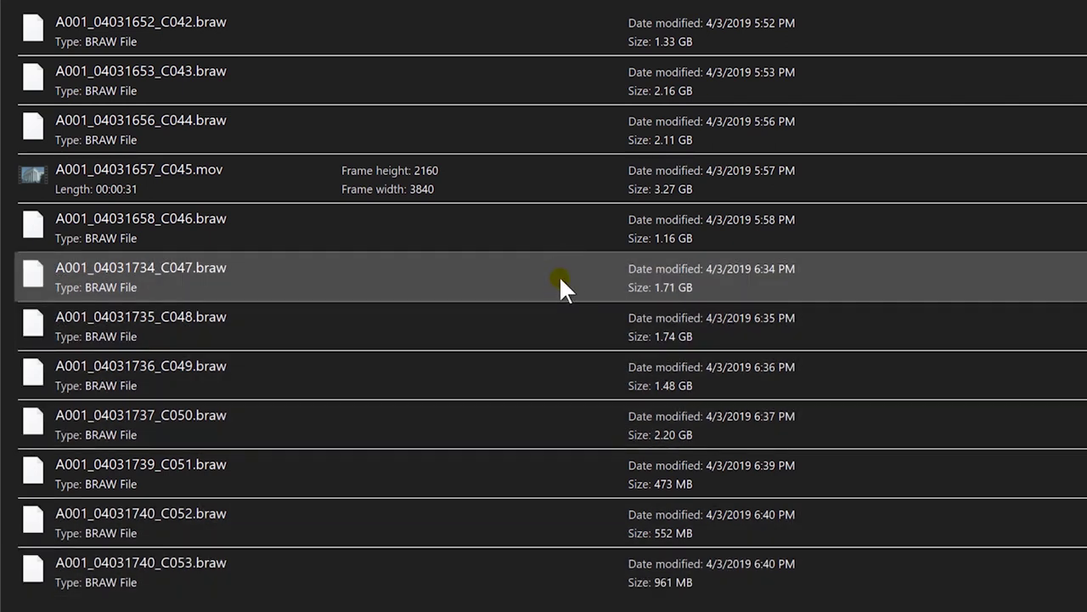
left_click(512, 174)
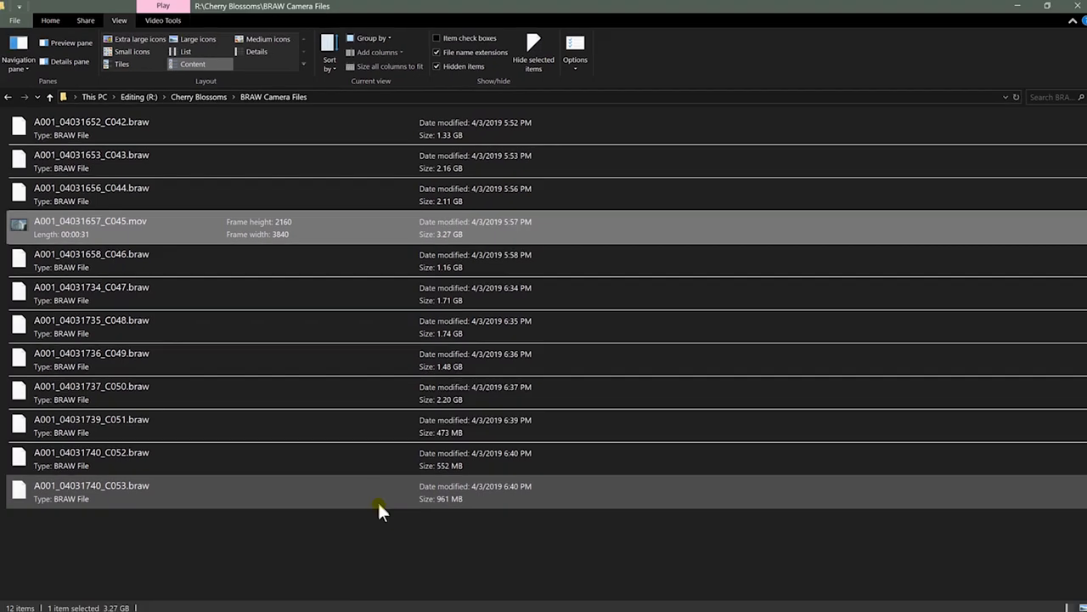
- Switch to Premiere Pro and import all clips from the BRAW Camera Files folder, A001_04031652_C042.braw through A001_04031740_C053.braw
key("super")
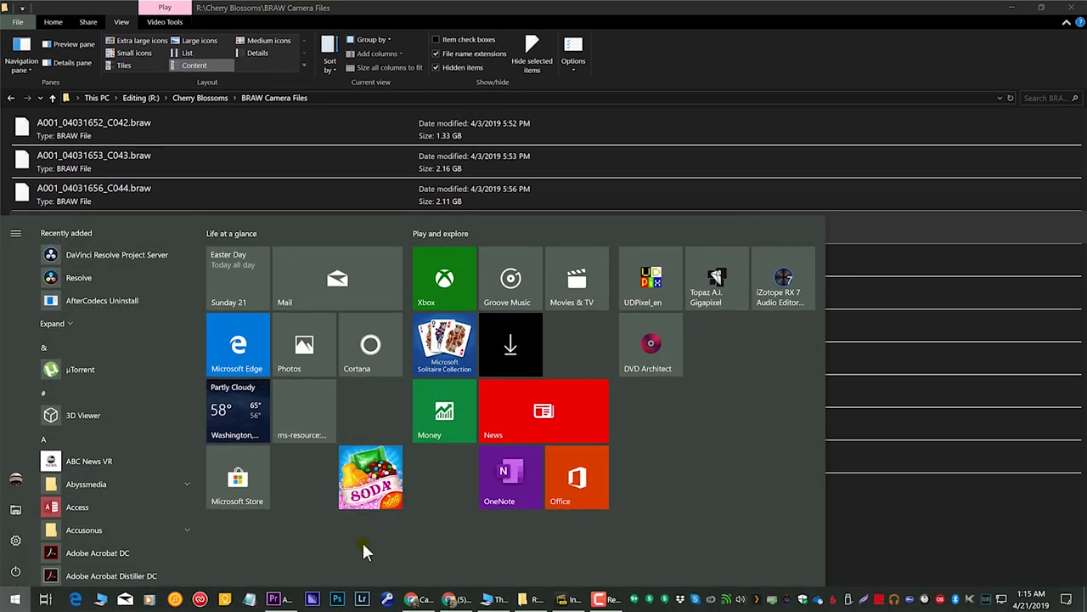
left_click(276, 599)
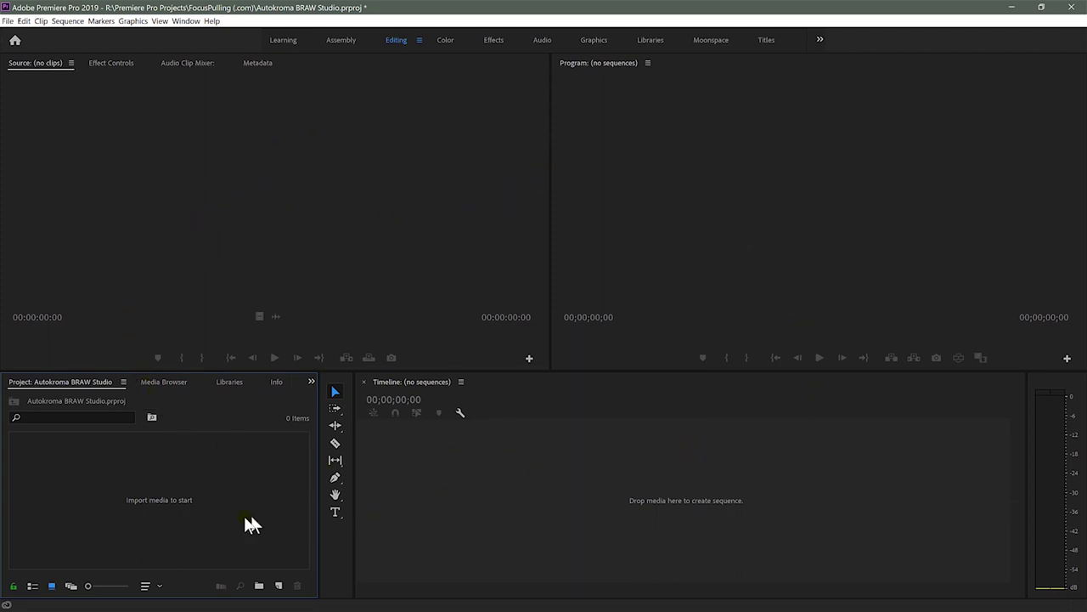
double_click(117, 497)
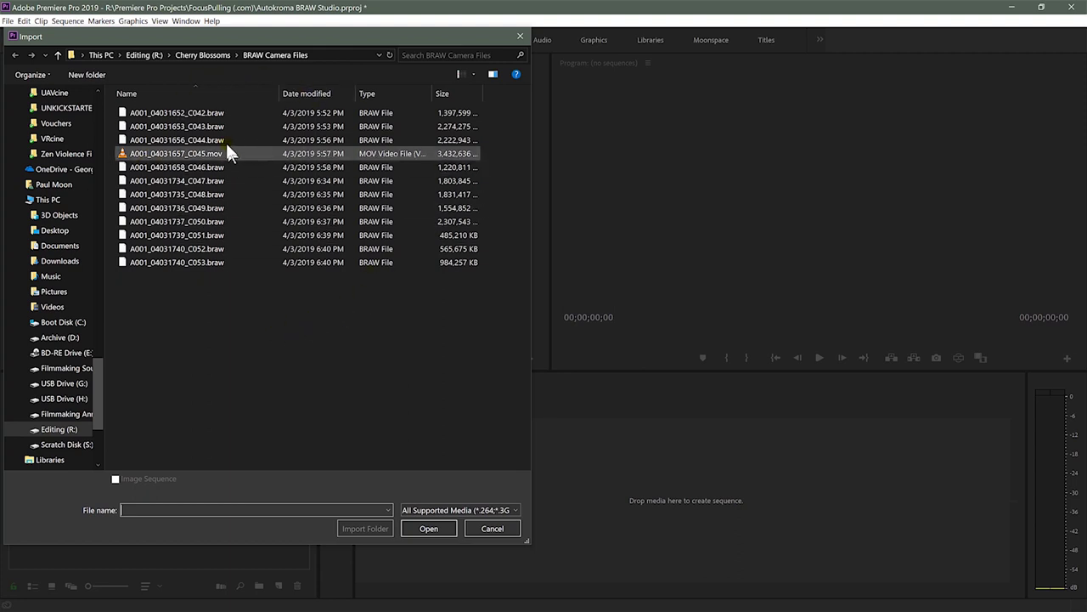
left_click(180, 112)
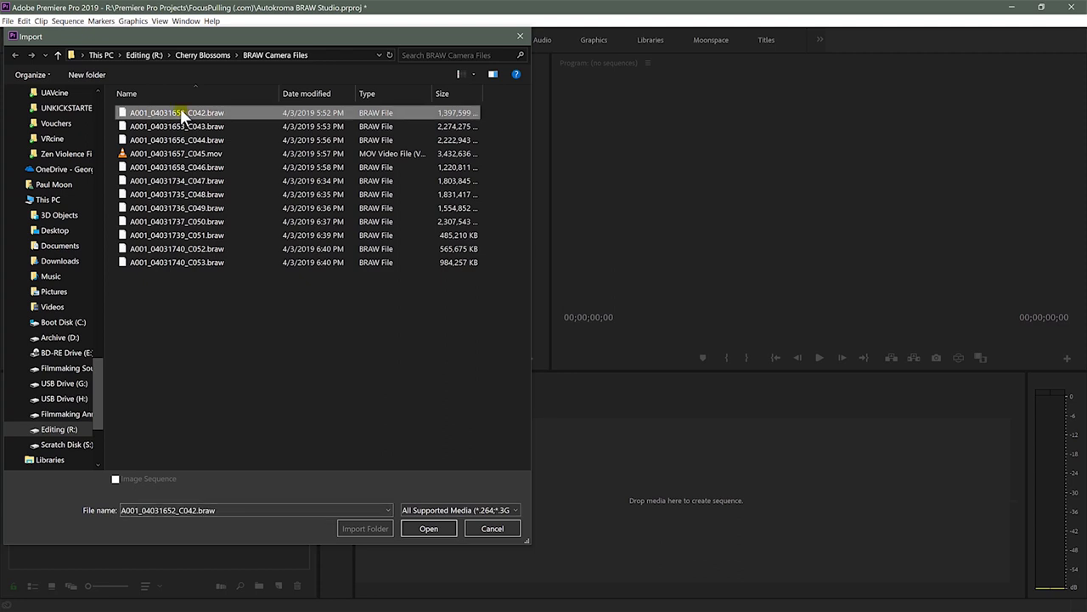
left_click(178, 262, "shift")
left_click(424, 529)
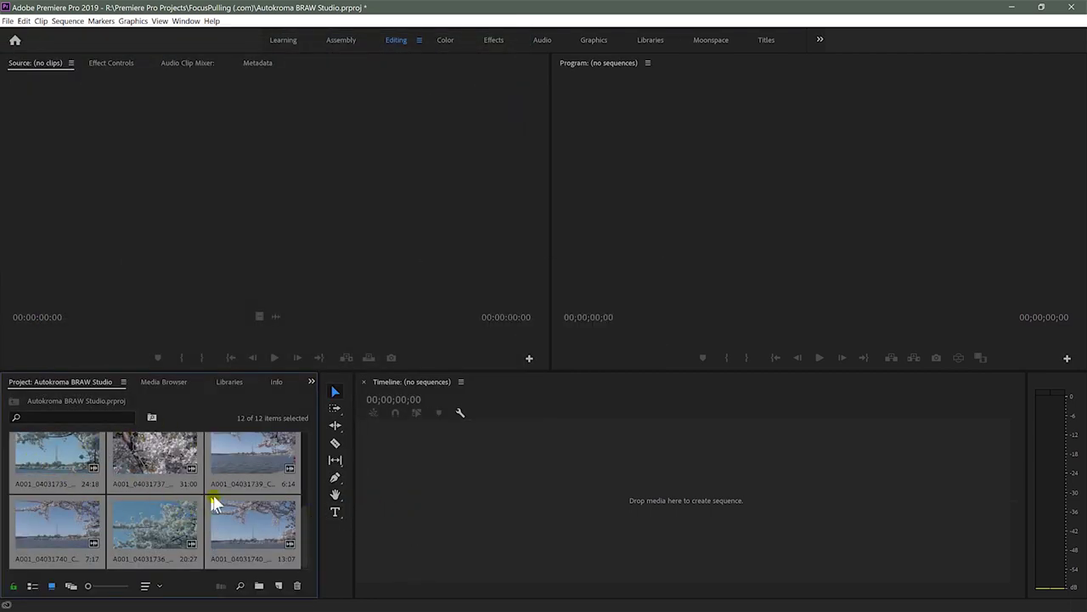
- Load the clip A001_04031653_C043.braw from the project bin into the Source monitor
scroll(172, 514, "down", 3)
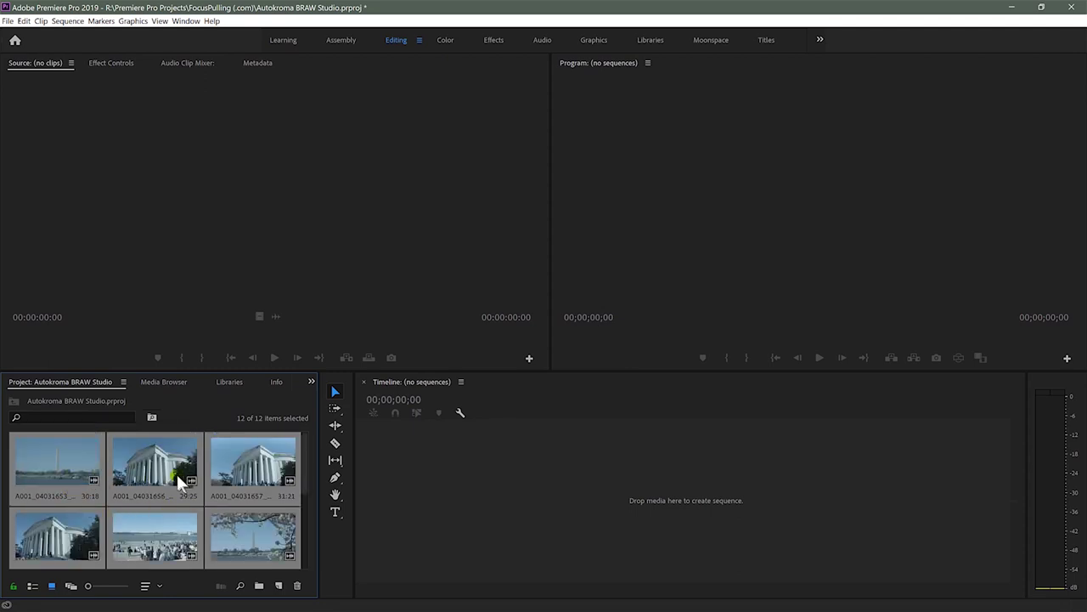
left_click(38, 459)
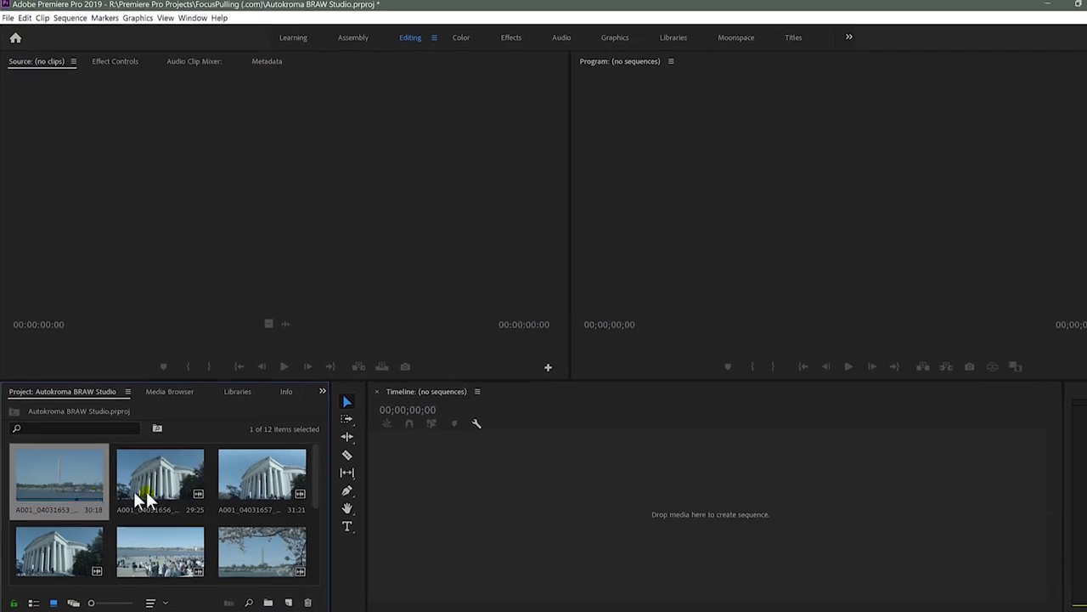
double_click(59, 480)
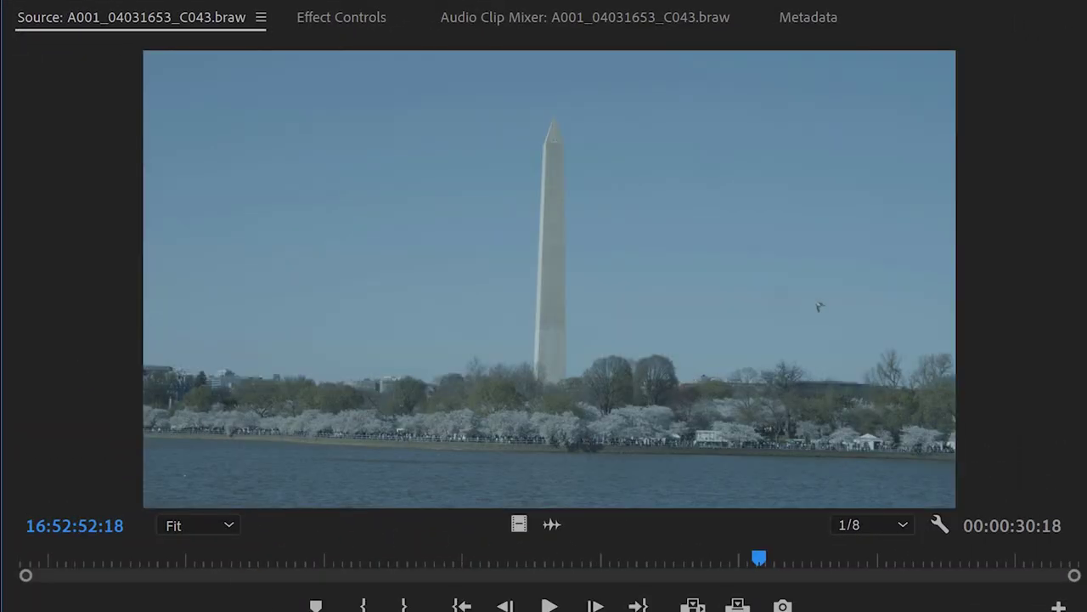
- Show the clip's BRAW Studio source settings, inspect the plugin's license activation and deactivation options, and close that dialog
left_click(341, 18)
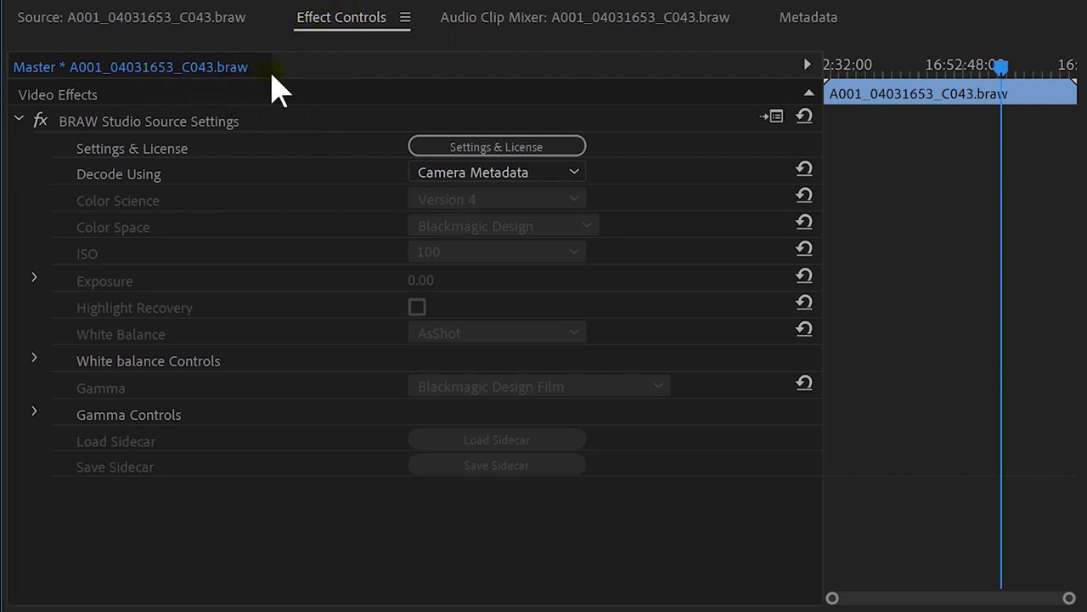
left_click(489, 149)
left_click(496, 151)
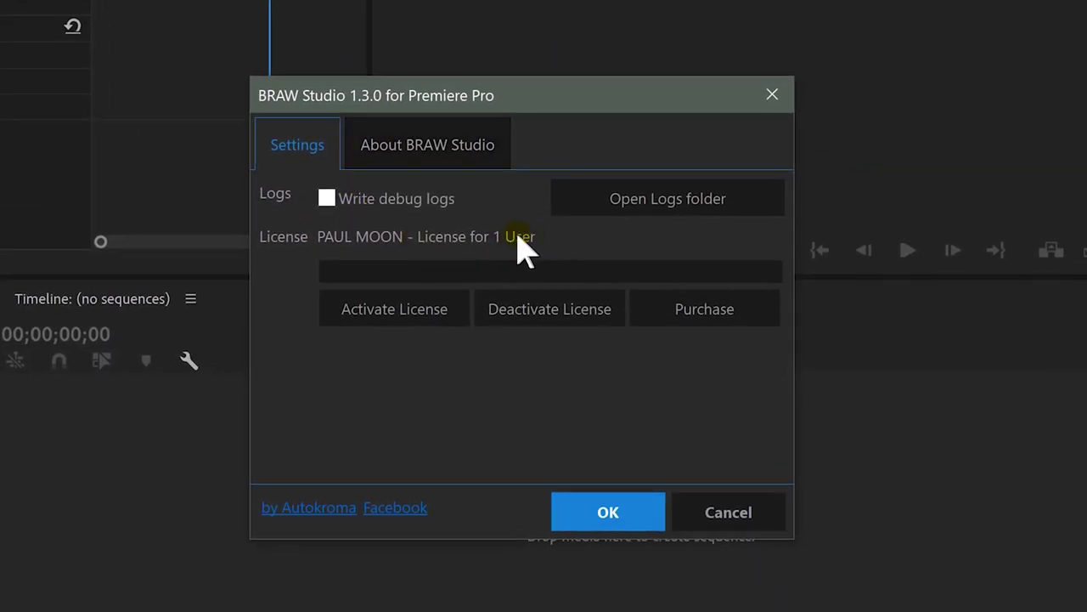
left_click(408, 272)
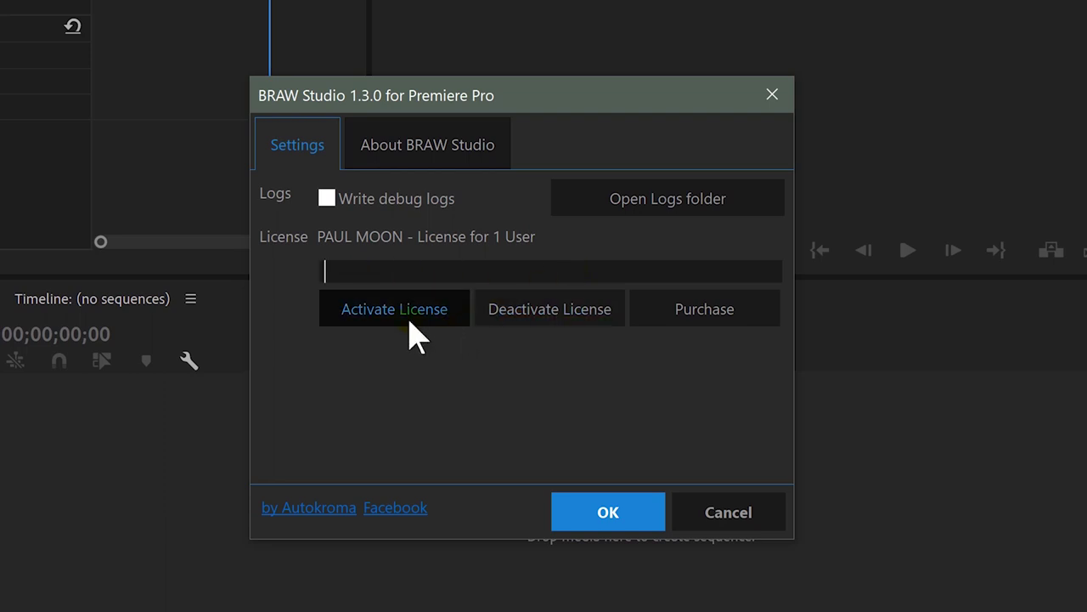
left_click(432, 391)
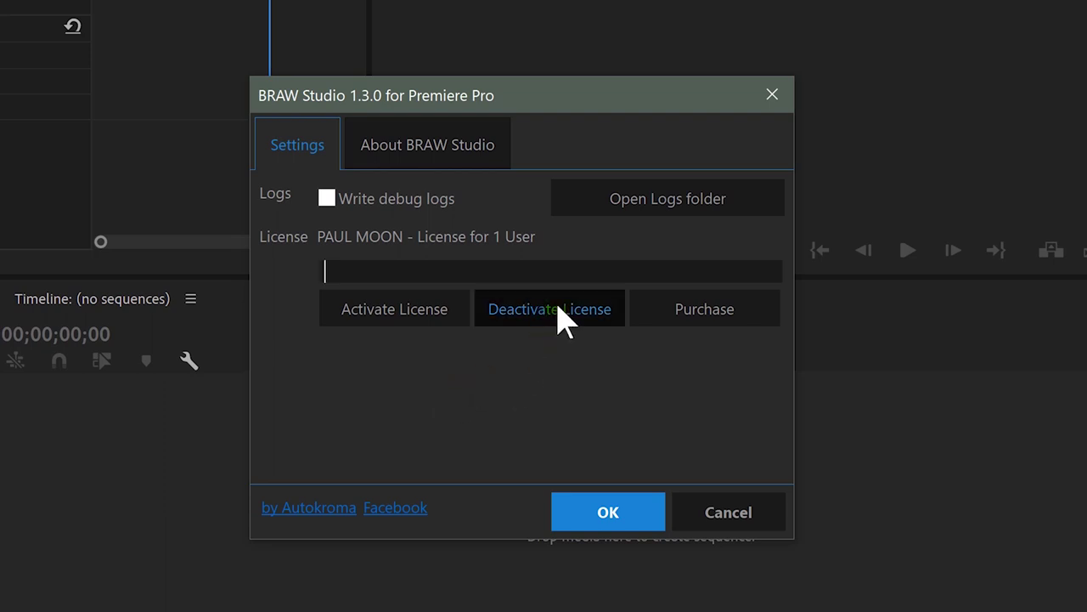
left_click(445, 390)
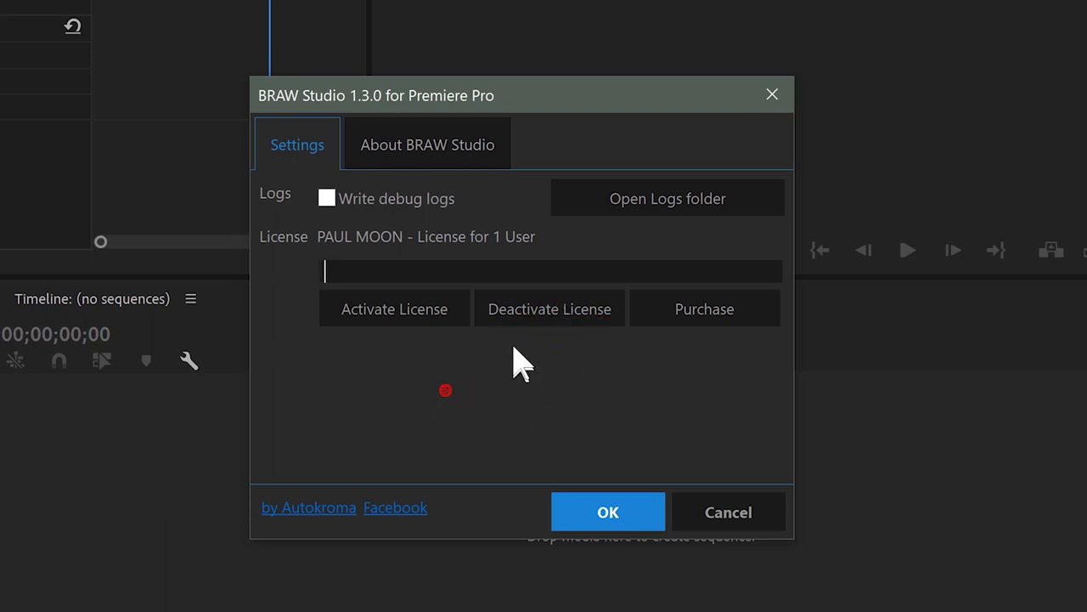
left_click(610, 508)
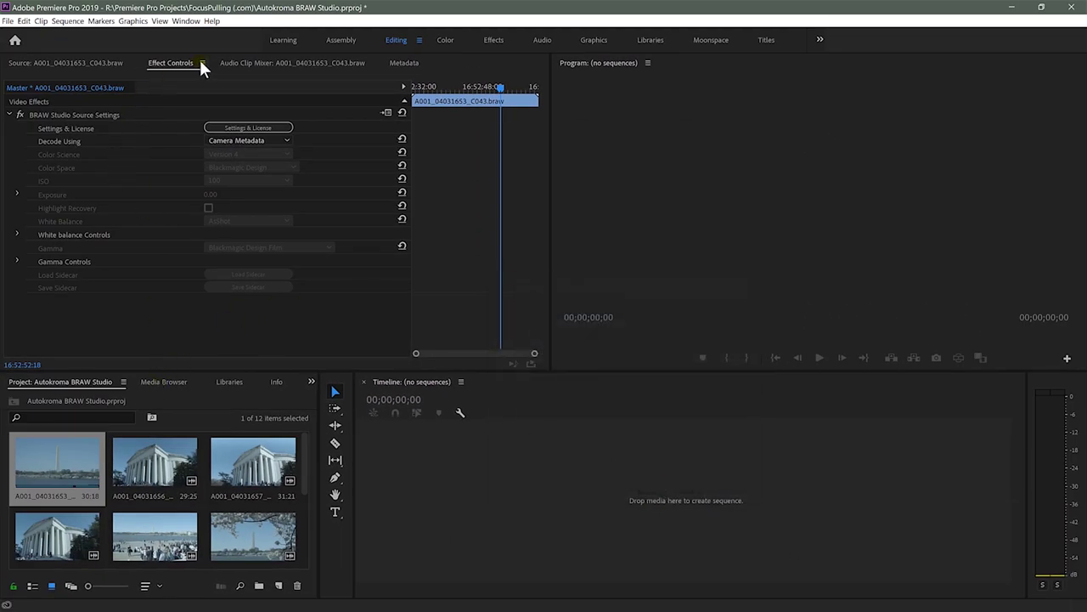
- Maximize the project bin and enlarge its clip thumbnails to the largest size
left_click(83, 457)
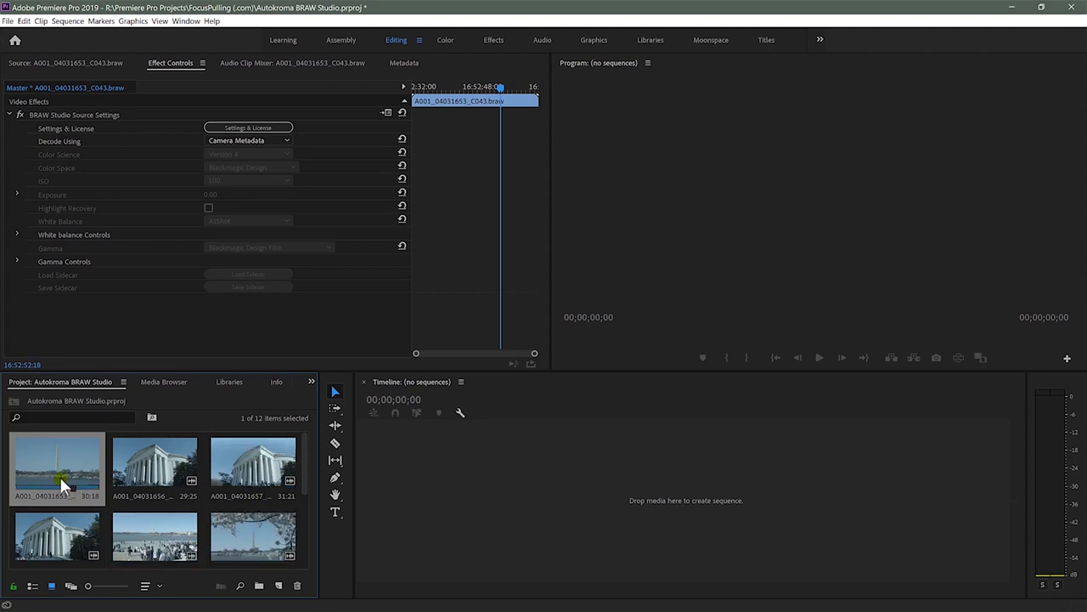
scroll(141, 477, "down", 2)
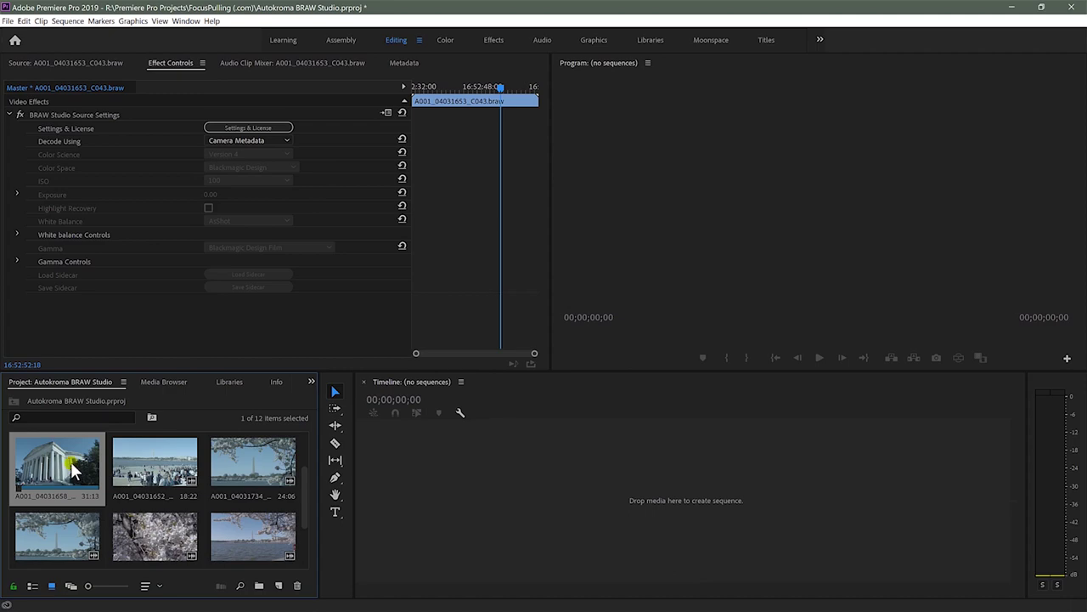
key("grave")
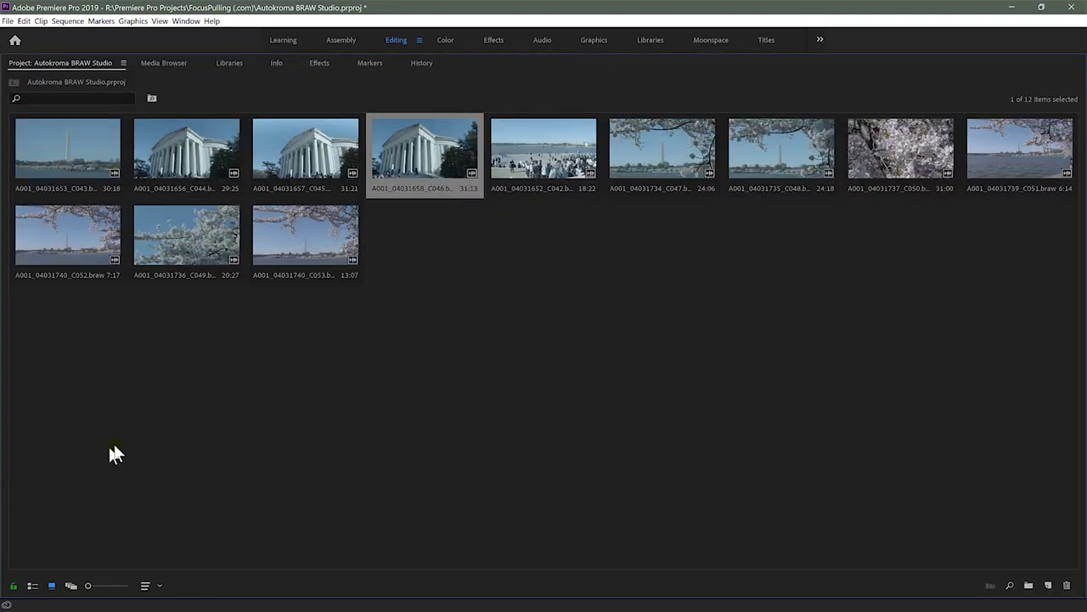
left_click(412, 356)
left_click_drag(87, 585, 132, 586)
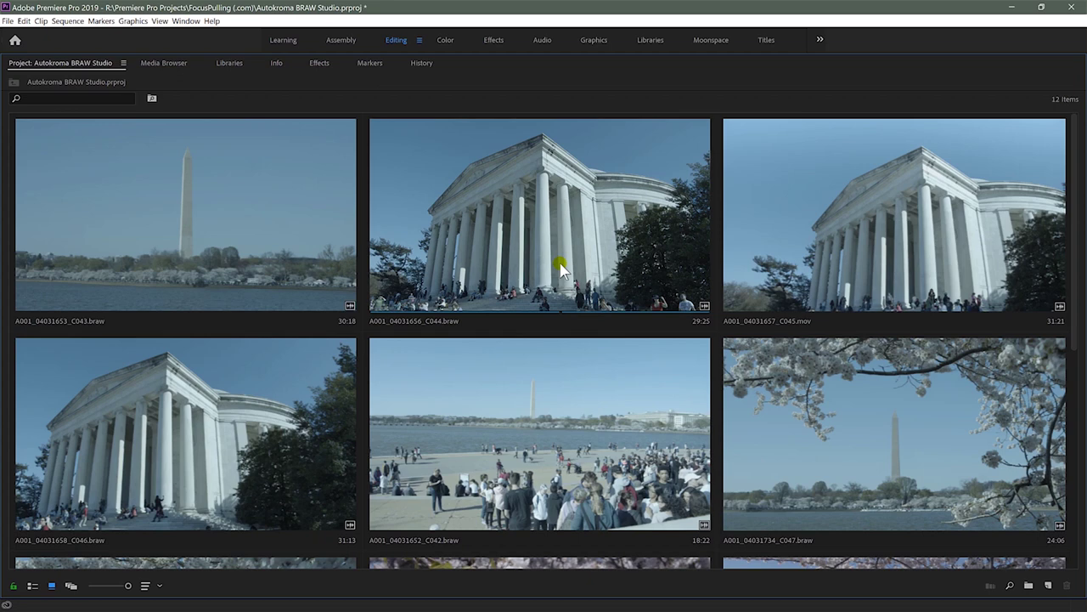
- Restore the project bin to its normal size and shrink its clip thumbnails to the smallest size
key("grave")
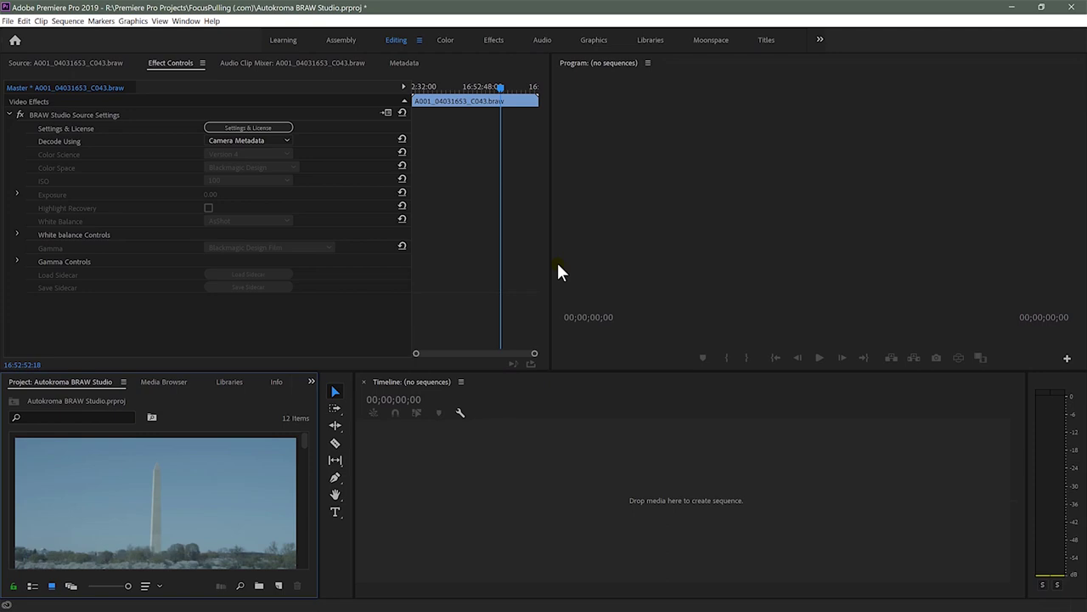
left_click(207, 466)
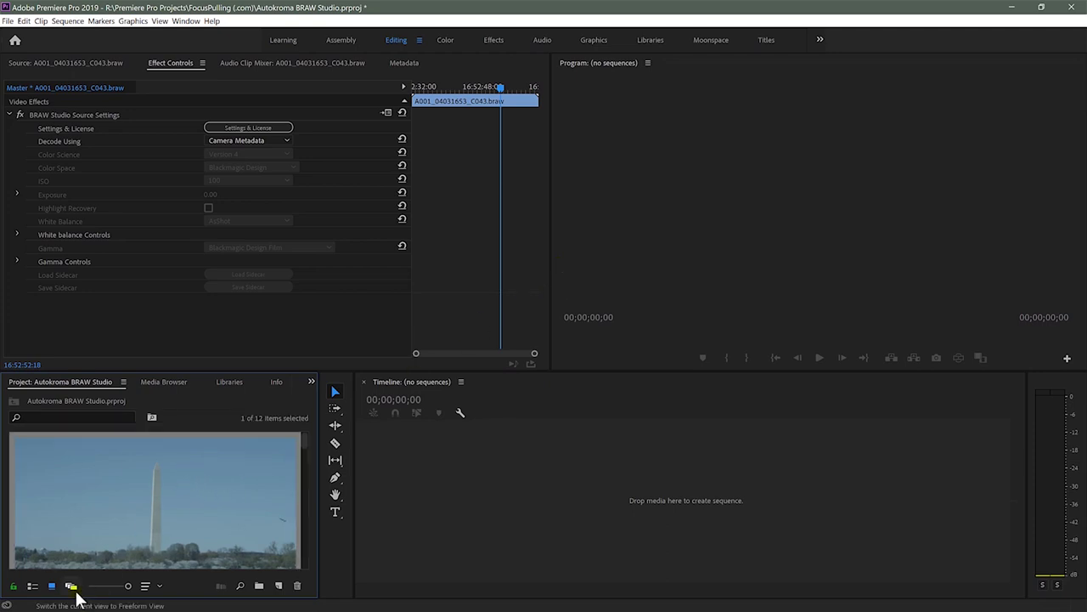
left_click_drag(128, 585, 87, 586)
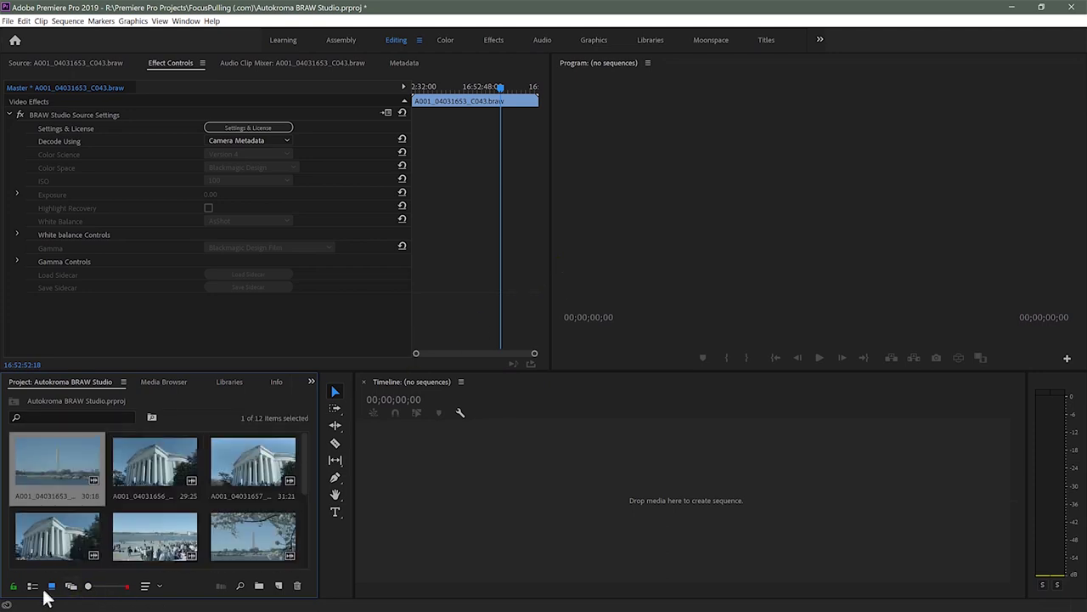
- Load A001_04031653_C043.braw from the project bin into the Source monitor and move its playhead to 16:52:47:07
double_click(58, 461)
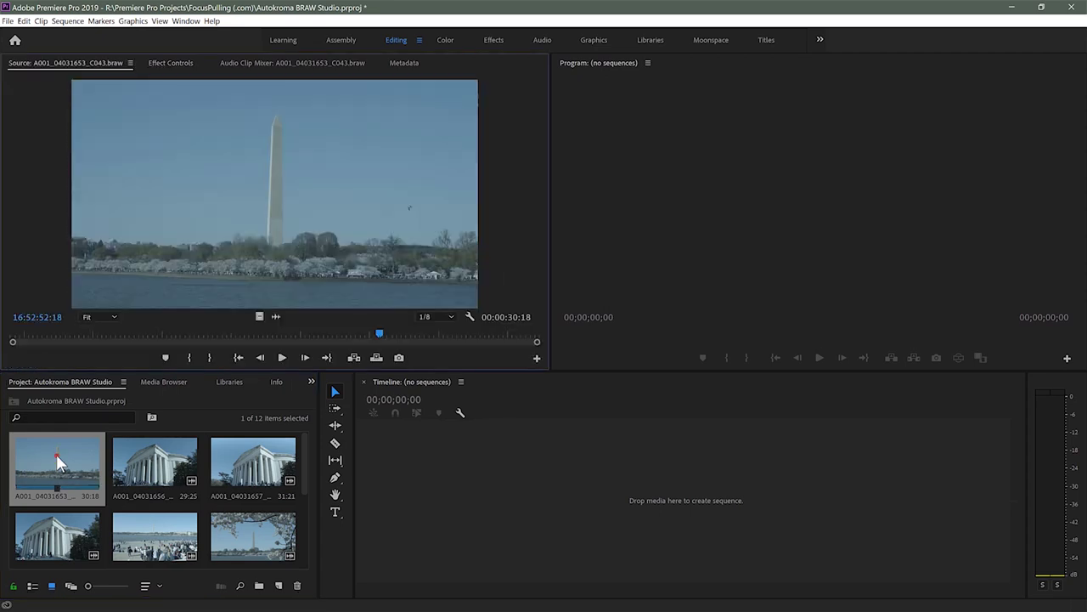
left_click_drag(98, 335, 288, 318)
left_click(204, 132)
left_click_drag(204, 132, 264, 157)
left_click_drag(250, 202, 170, 89)
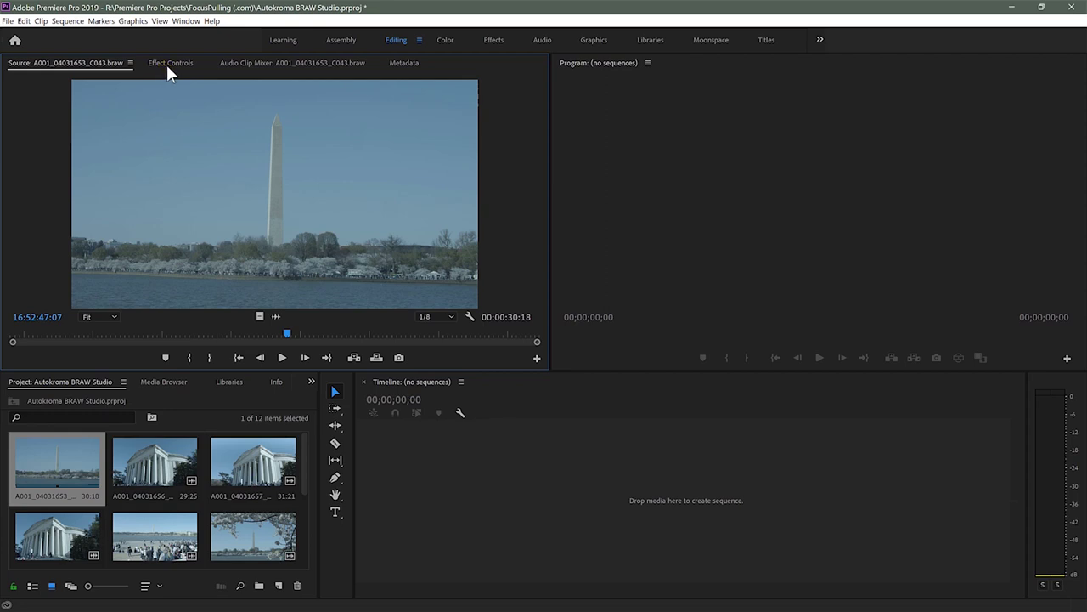
- Review the BRAW Studio source settings of A001_04031653_C043.braw, reloading the clip as the source
left_click(167, 73)
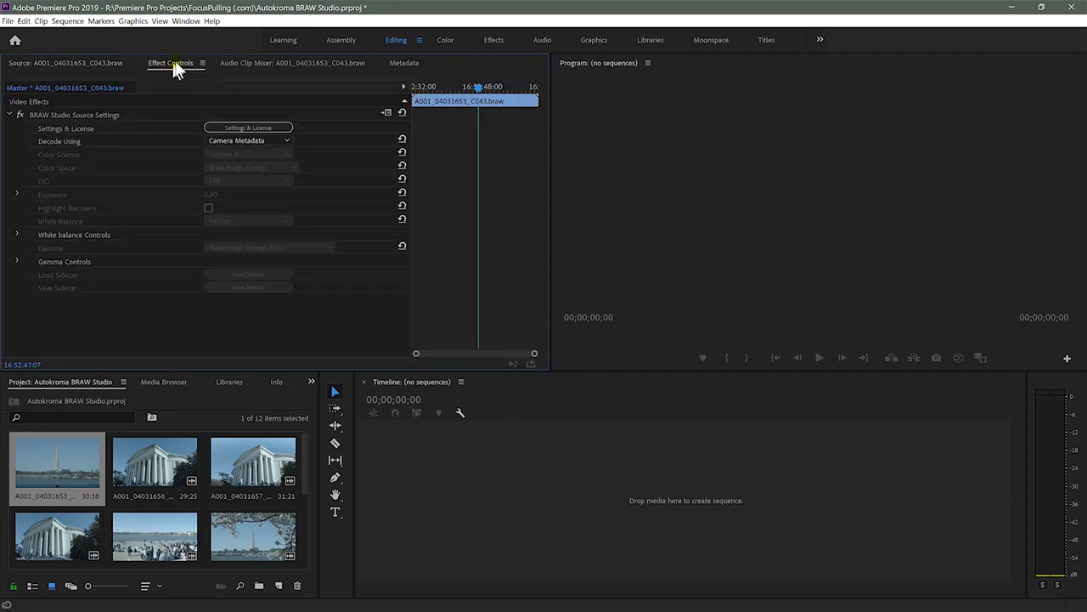
left_click(66, 463)
left_click(183, 340)
left_click(76, 471)
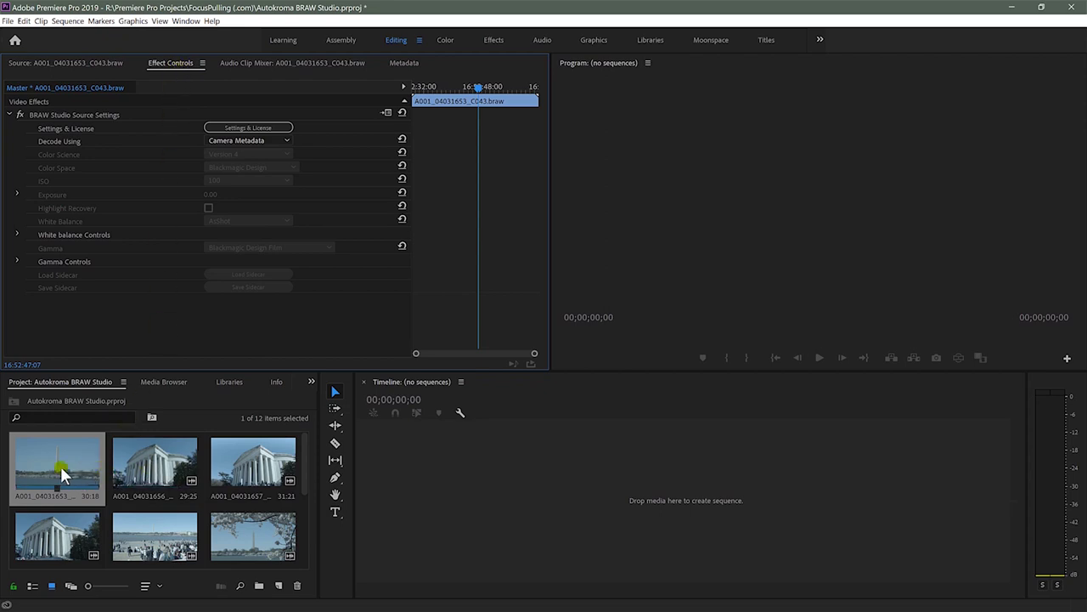
mouse_move(60, 465)
left_mouse_down()
mouse_move(529, 466)
mouse_move(594, 417)
mouse_move(408, 511)
mouse_move(40, 488)
mouse_move(49, 469)
left_mouse_up()
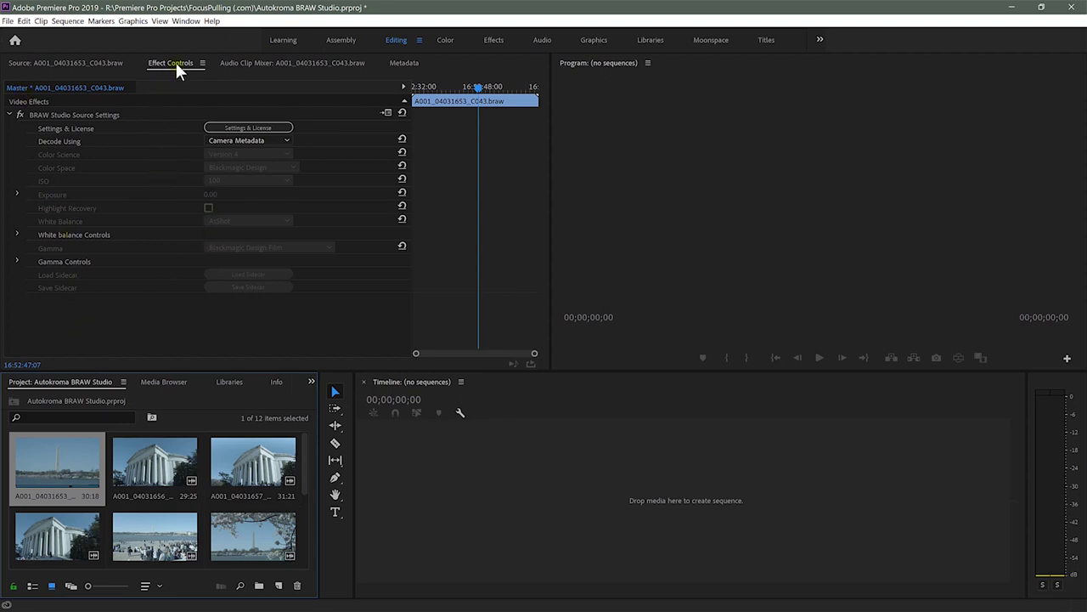
double_click(69, 534)
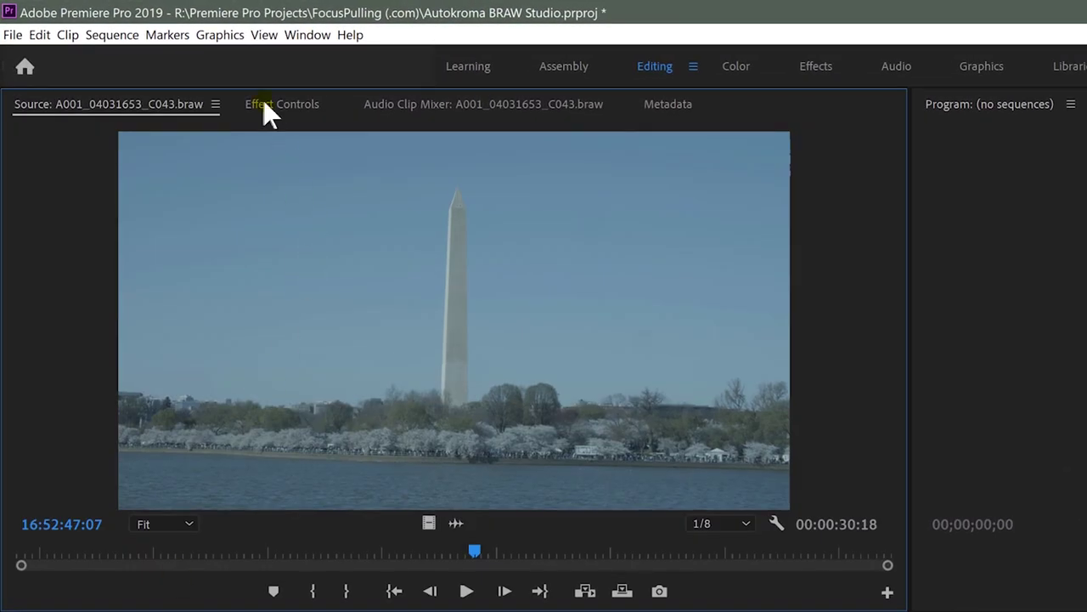
left_click(264, 103)
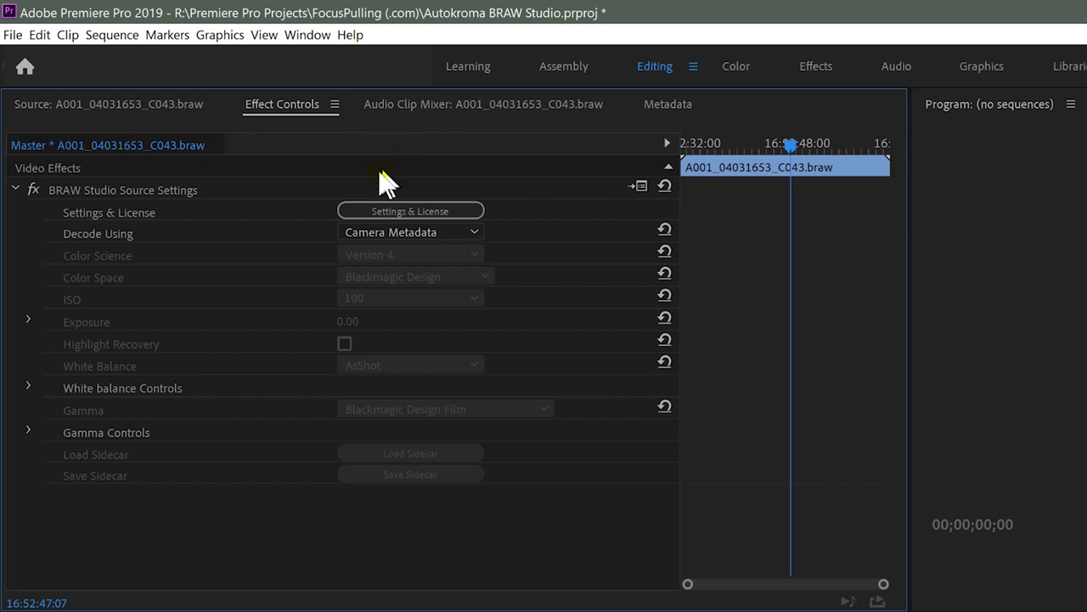
- Try decoding the clip with BRAW Default, and set its Decode Using option to Clip
left_click(410, 227)
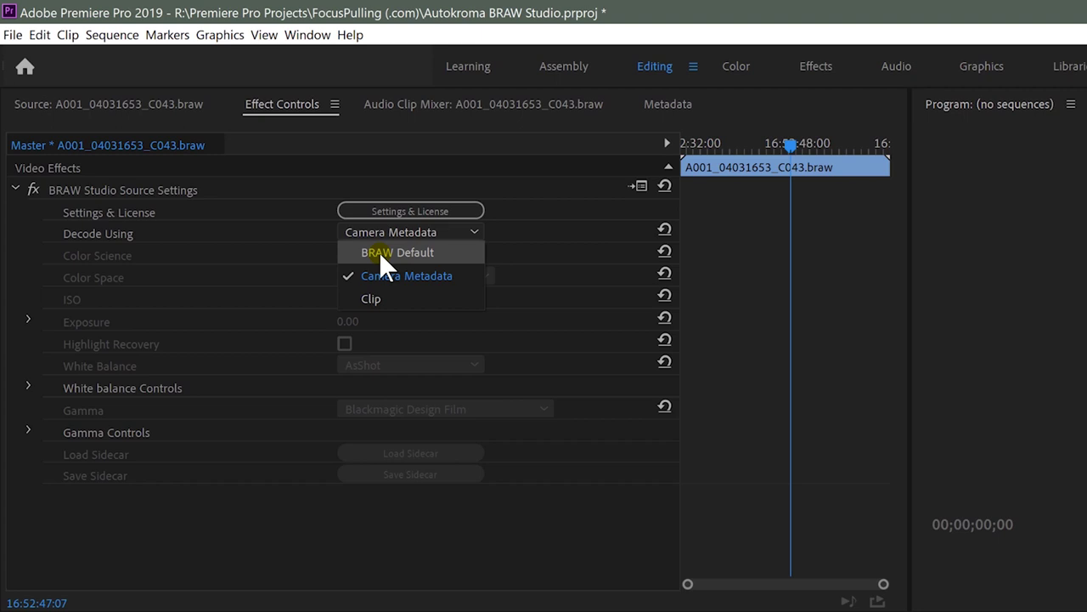
left_click(379, 251)
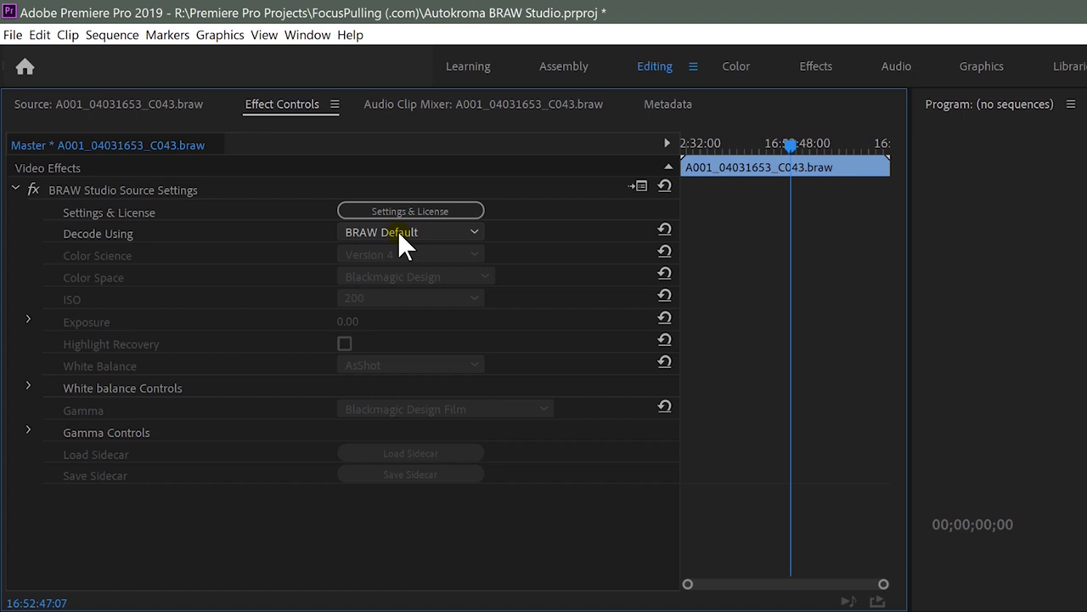
scroll(398, 230, "down", 1)
left_click(428, 229)
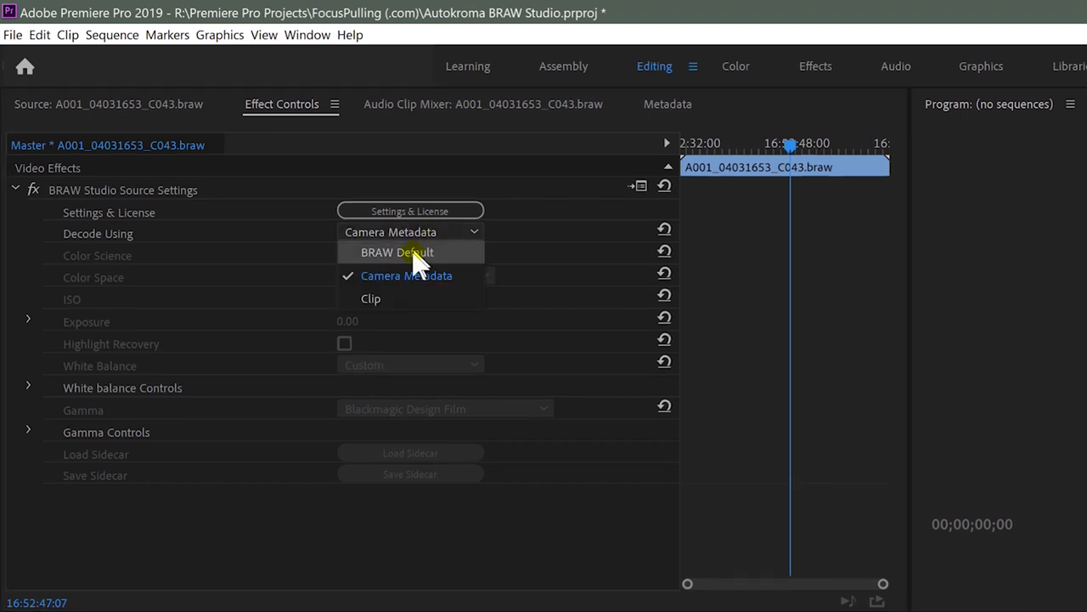
left_click(392, 297)
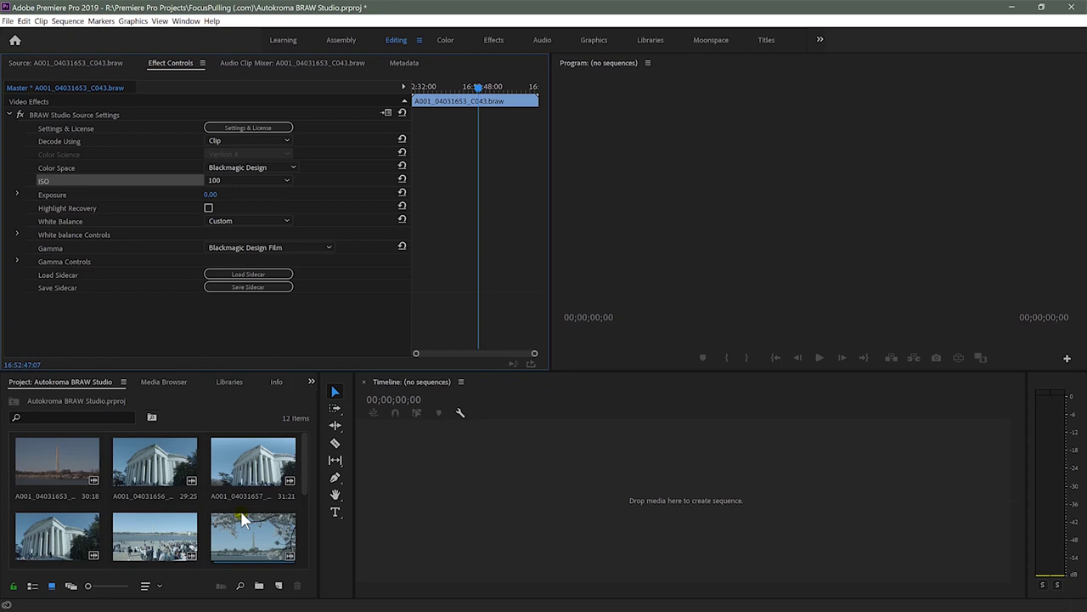
- Create a sequence by placing A001_04031653_C043.braw from the project bin in the empty timeline
left_click(38, 440)
left_click_drag(454, 475, 517, 486)
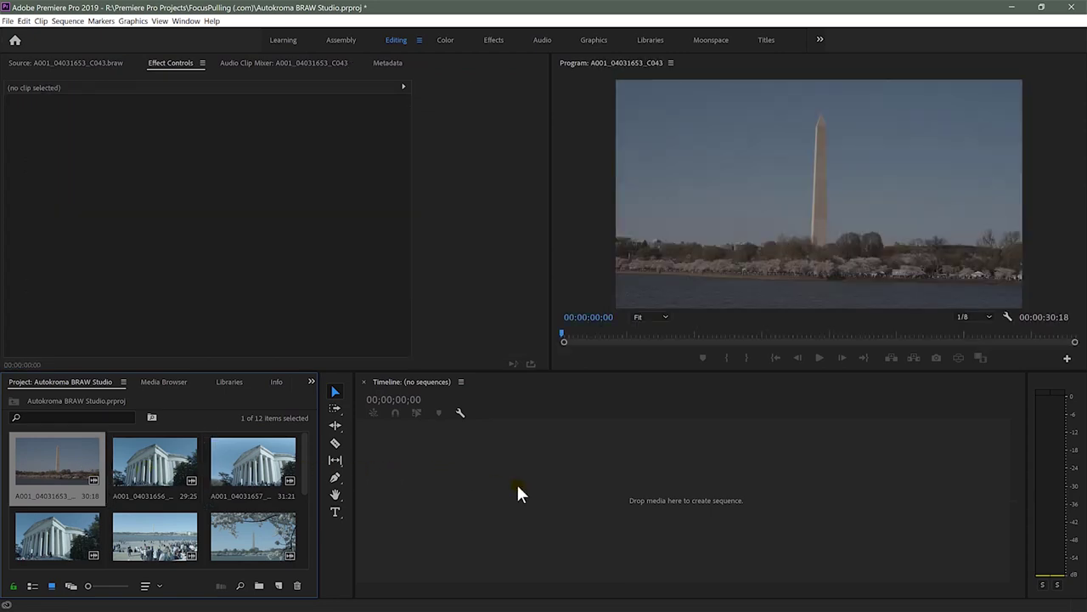
left_click(550, 493)
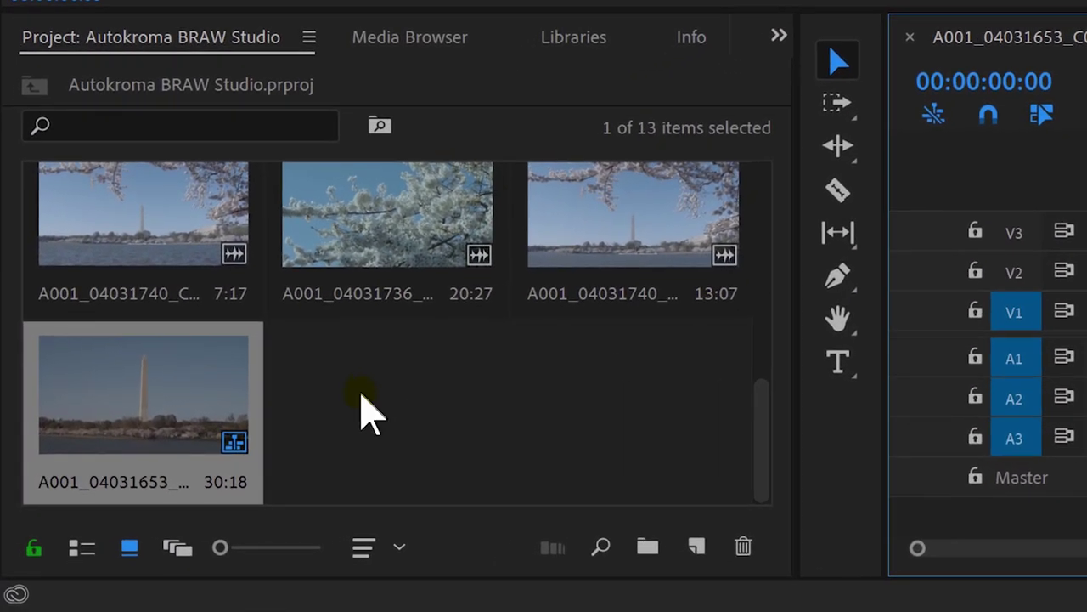
- Rename the clip's new sequence in the project bin as "for ingest only"
left_click(295, 472)
left_click(99, 498)
left_click(132, 484)
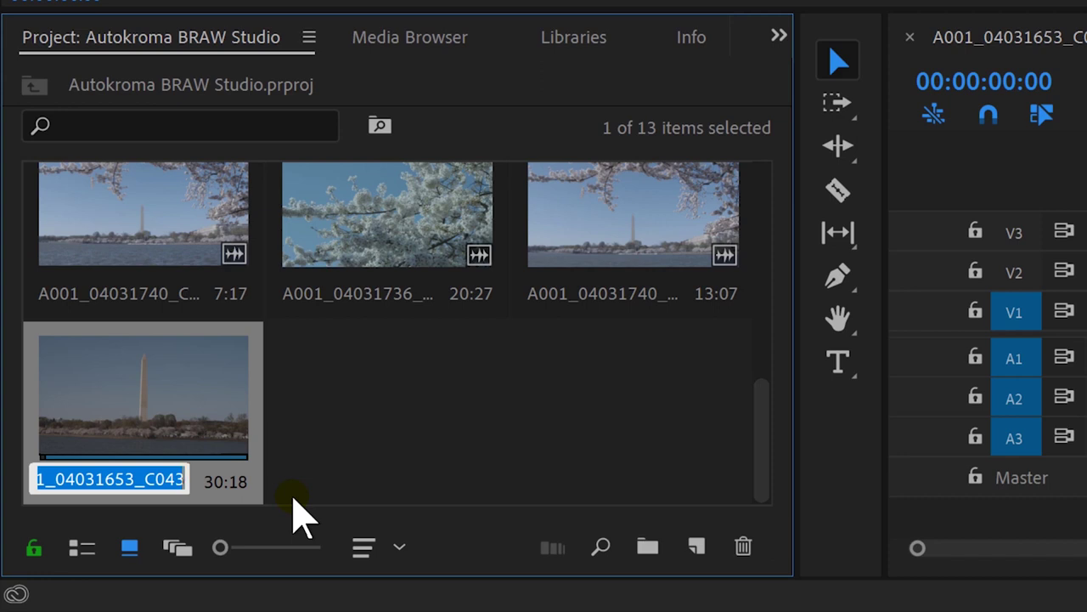
key("BackSpace")
type("for ingest  only")
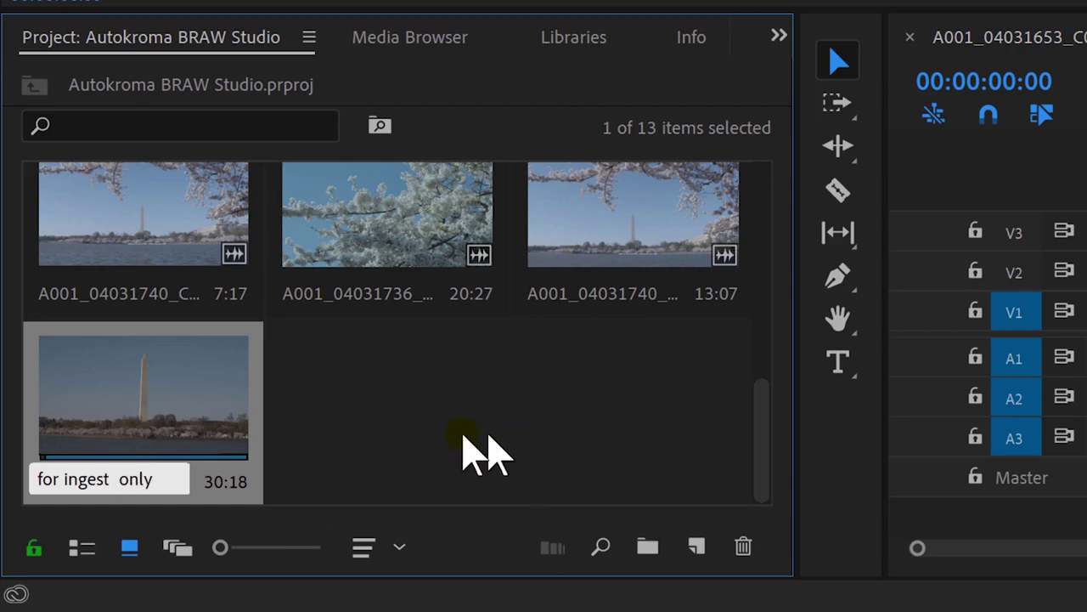
left_click(323, 445)
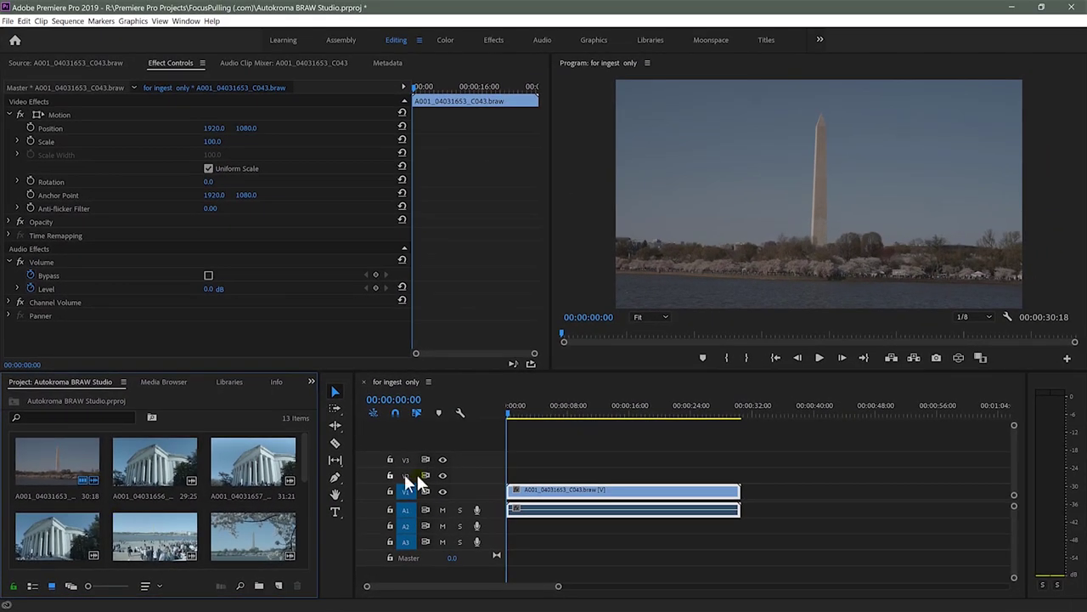
- Move the sequence playhead to 00:00:08:16 and show the BRAW Studio settings of the source clip A001_04031653_C043.braw
left_click(573, 407)
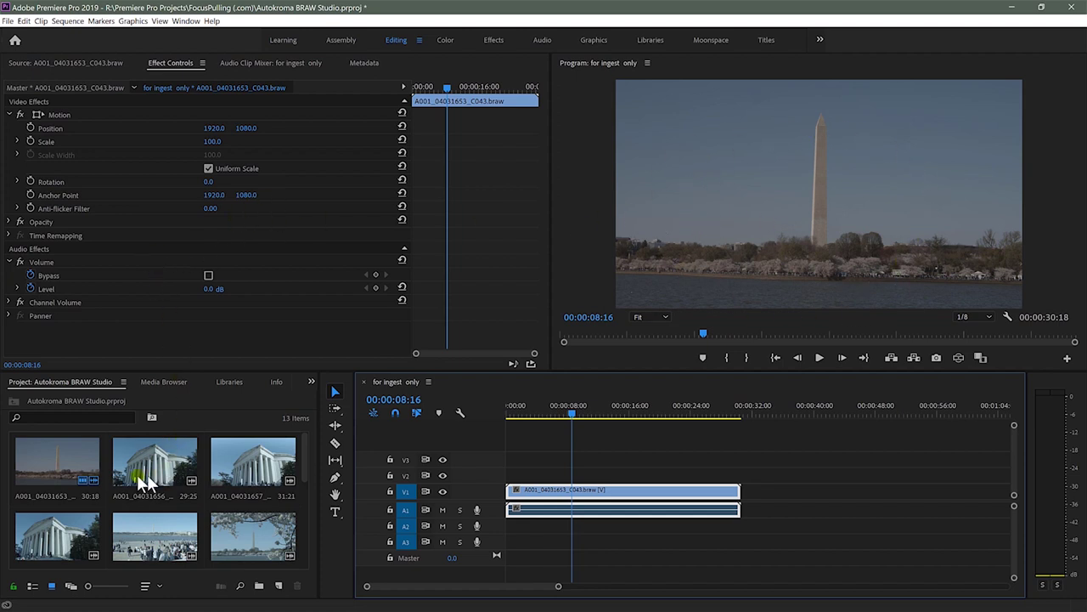
double_click(48, 473)
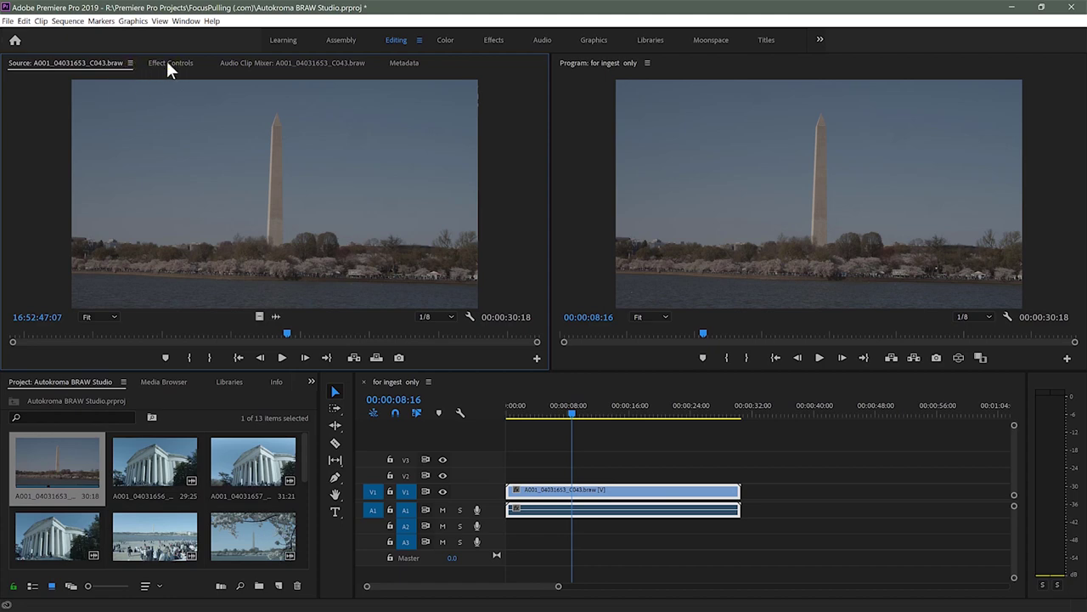
left_click(167, 66)
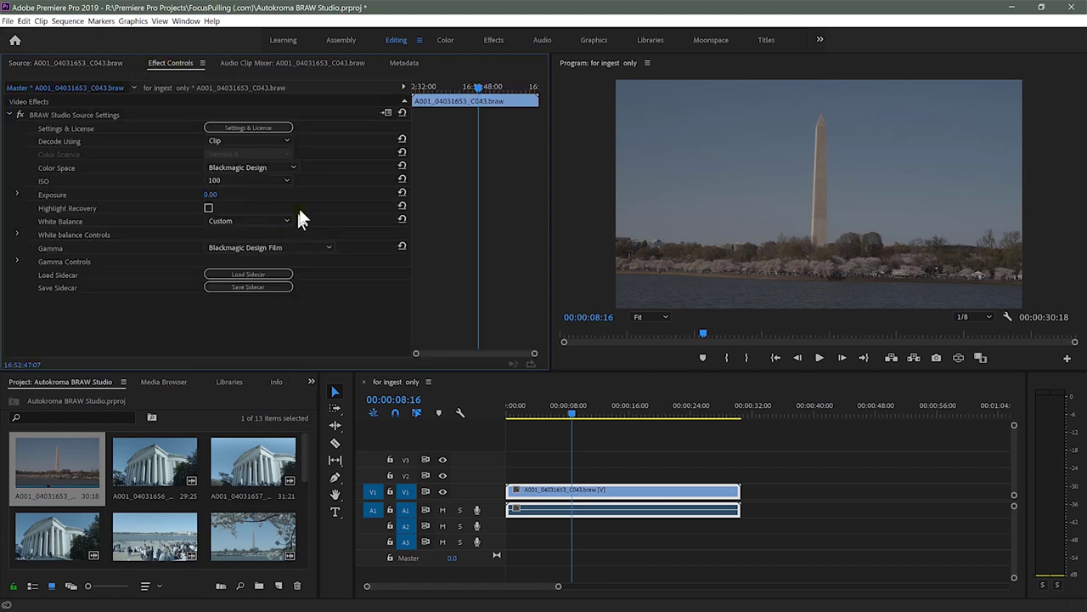
- Compare the effects of the sequence's clip instance with the master clip's BRAW Studio source settings
left_click(189, 88)
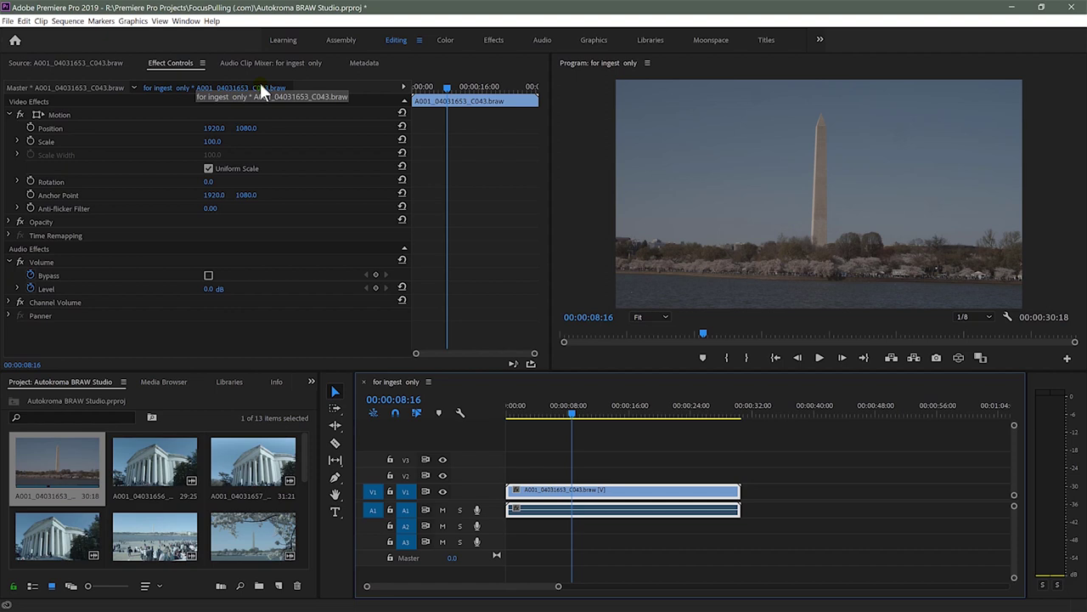
left_click(56, 88)
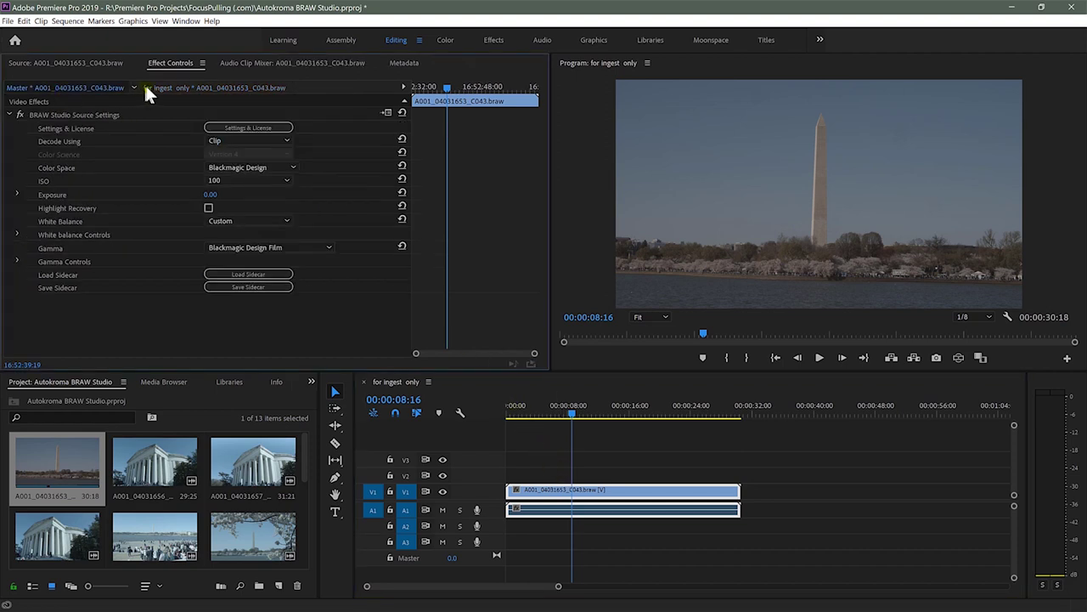
left_click(202, 87)
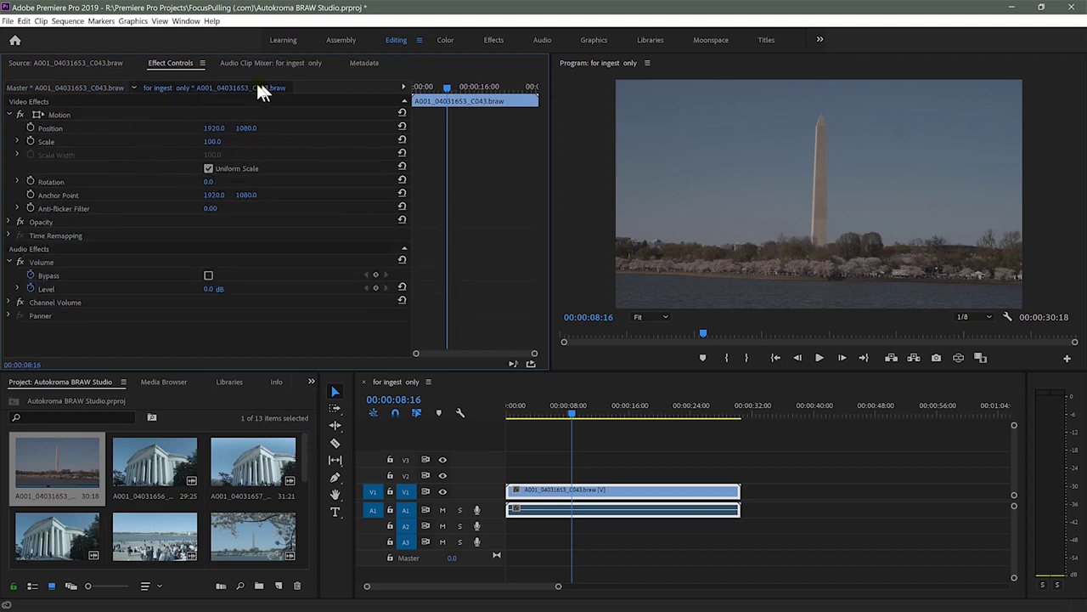
left_click(74, 85)
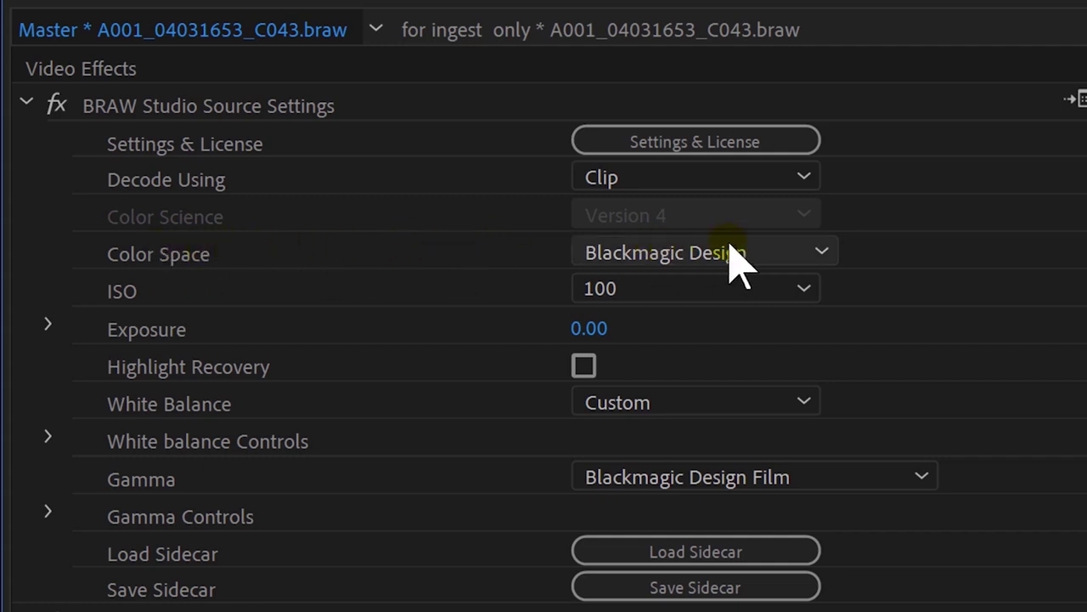
- Set the master clip's Color Space to Rec.709 in the BRAW Studio source settings
left_click(764, 244)
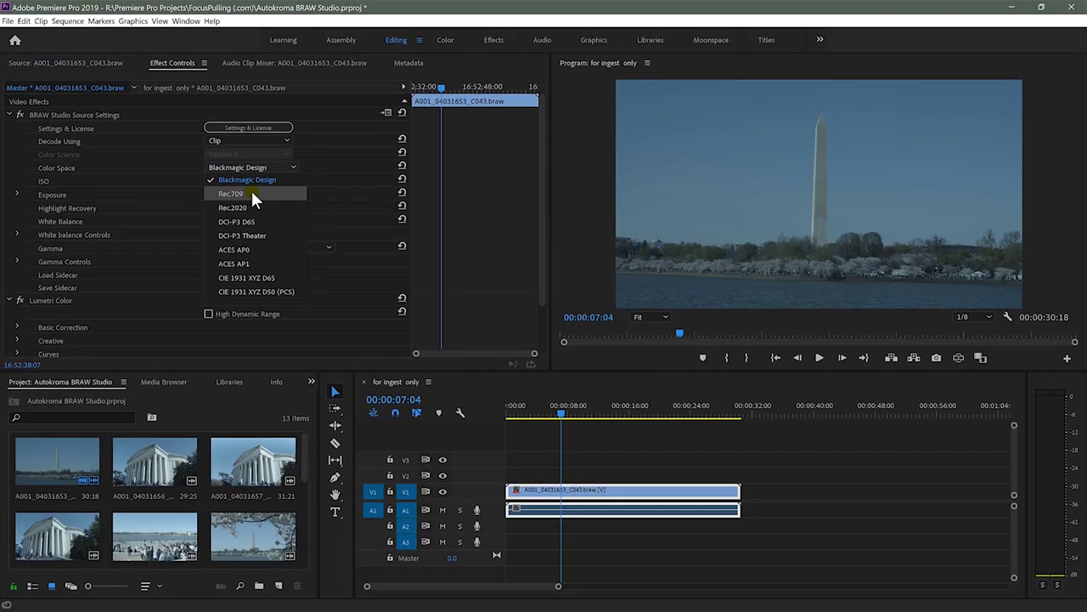
left_click(252, 194)
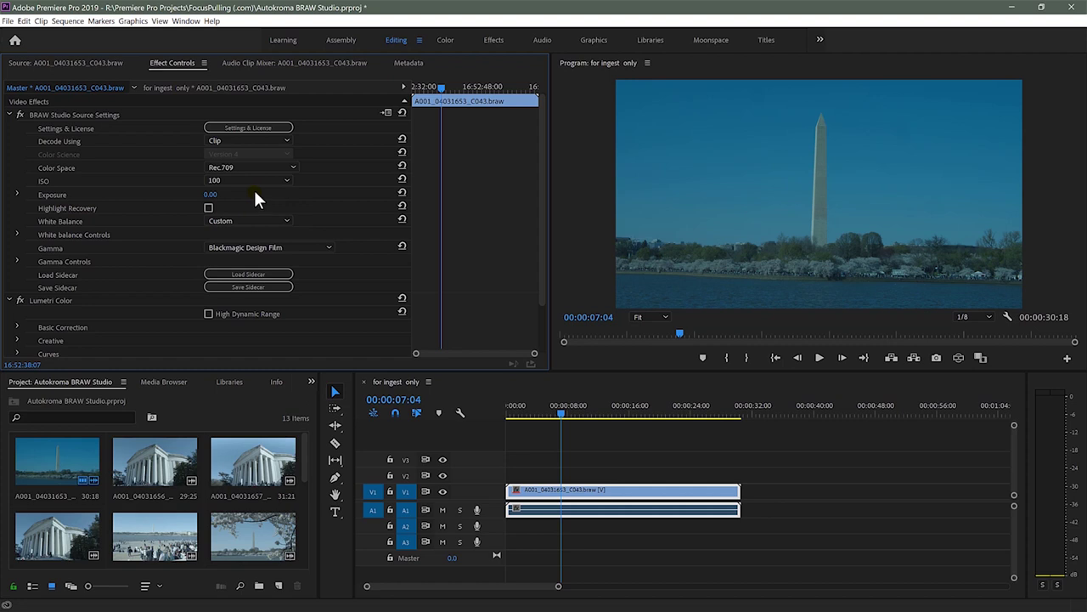
left_click(164, 166)
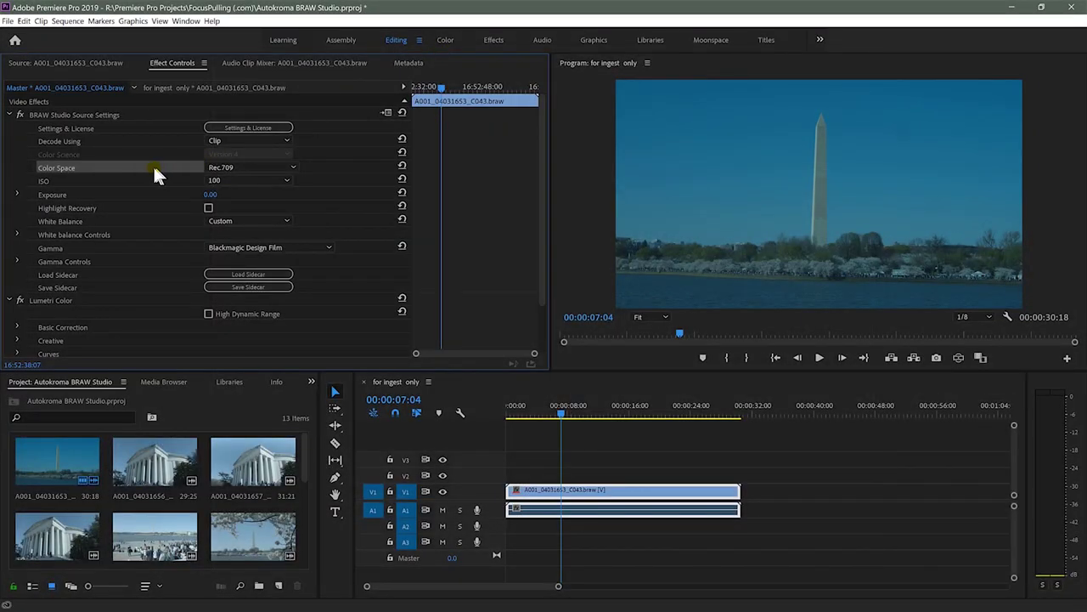
left_click(109, 168)
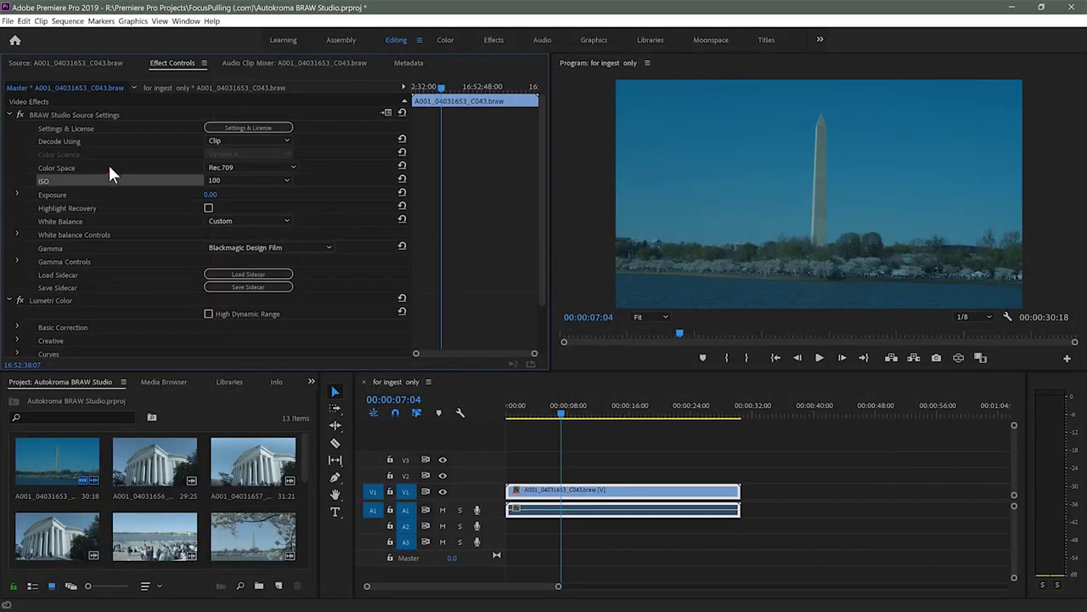
- Switch to the Color workspace and set the timeline clip's Lumetri exposure to 1.0
left_click(442, 40)
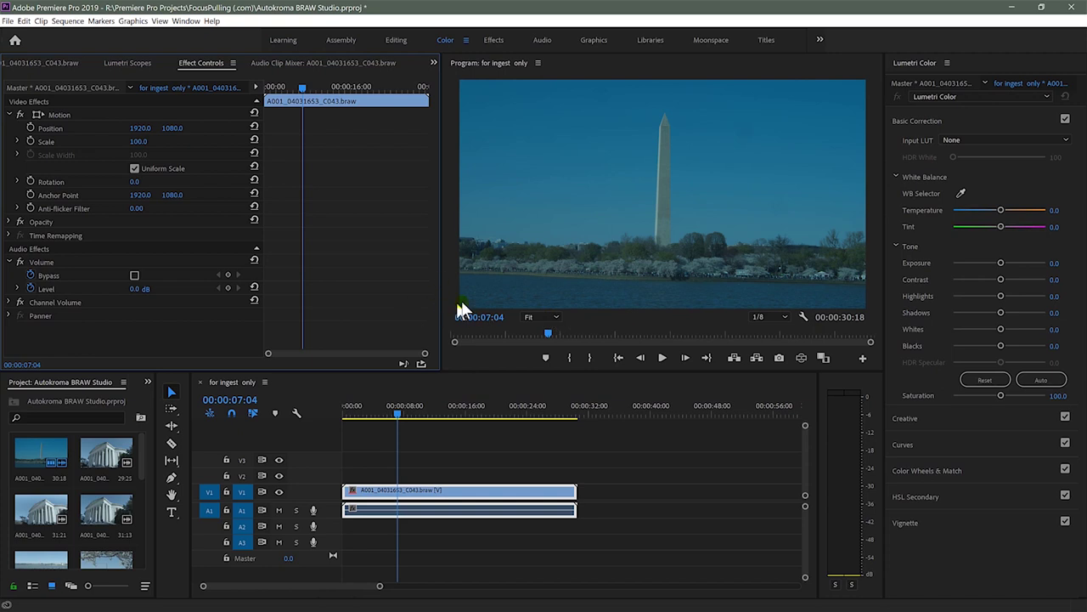
left_click(432, 495)
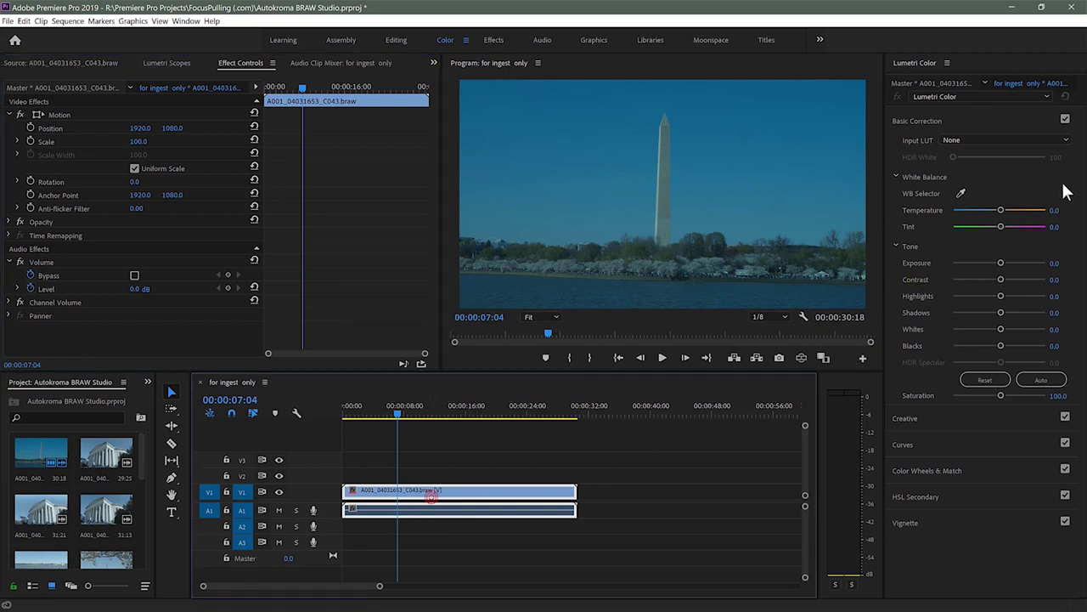
left_click_drag(1001, 262, 1010, 263)
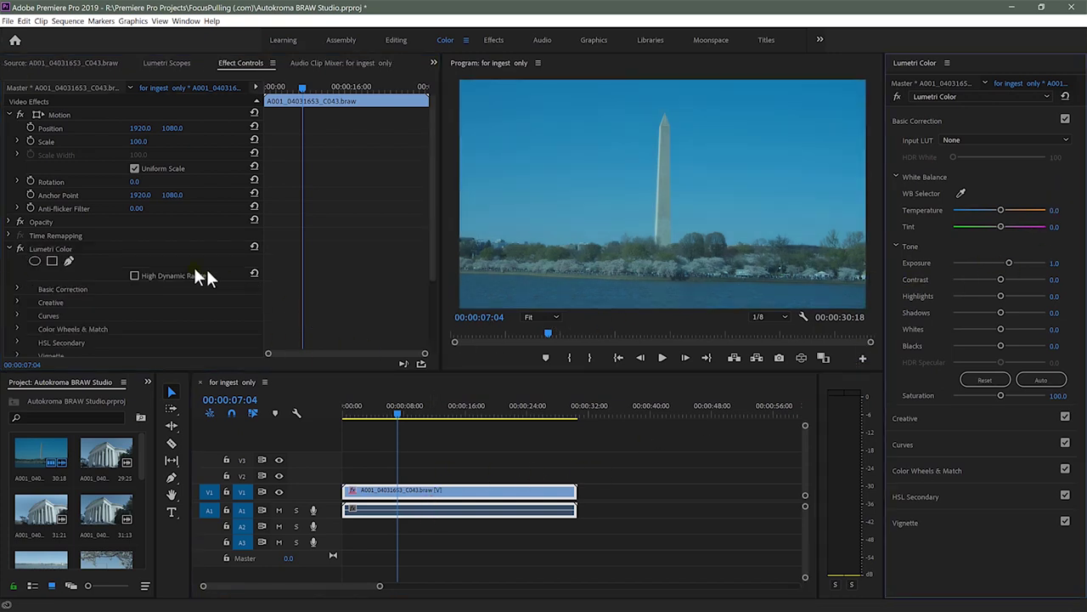
- Select the timeline clip's Lumetri Color effect and reset its exposure to 0.0
left_click(35, 243)
left_click(438, 492)
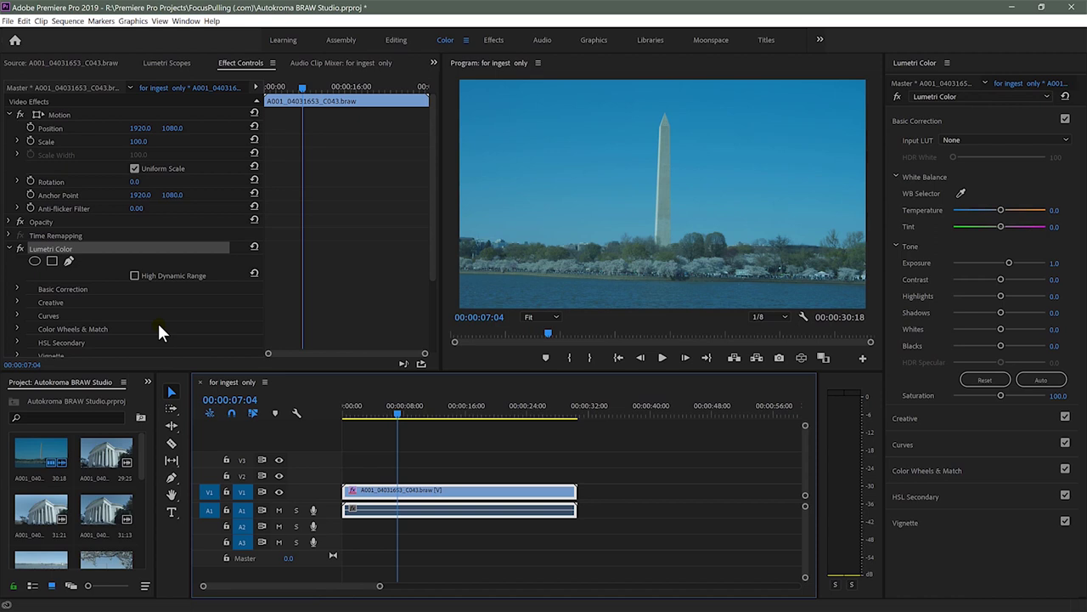
double_click(1009, 262)
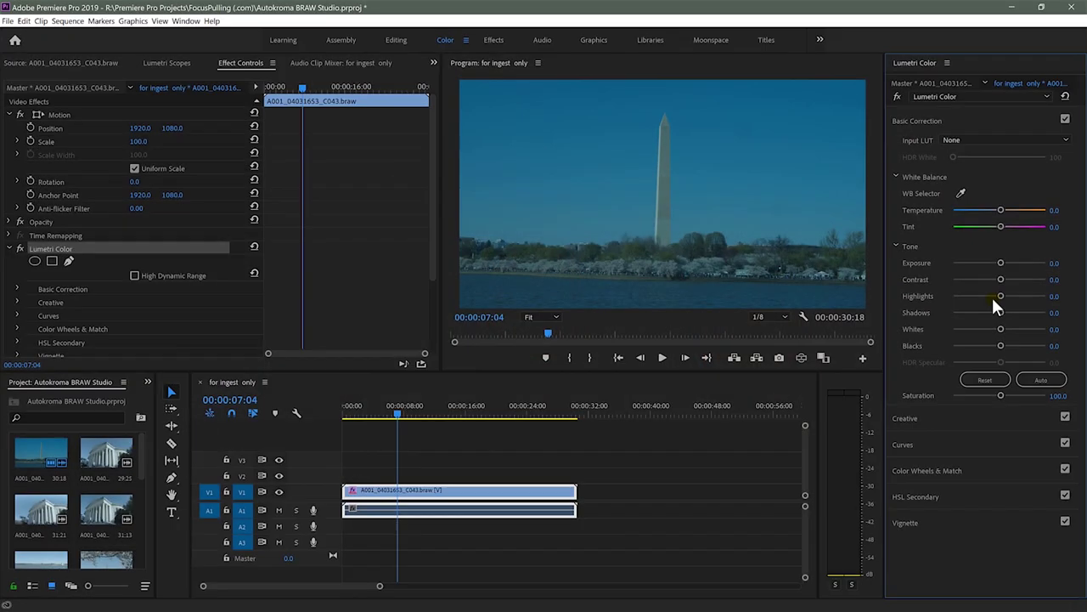
- Browse the Creative looks for the timeline clip's Lumetri Color effect and apply SL BLUE COLD
left_click(961, 119)
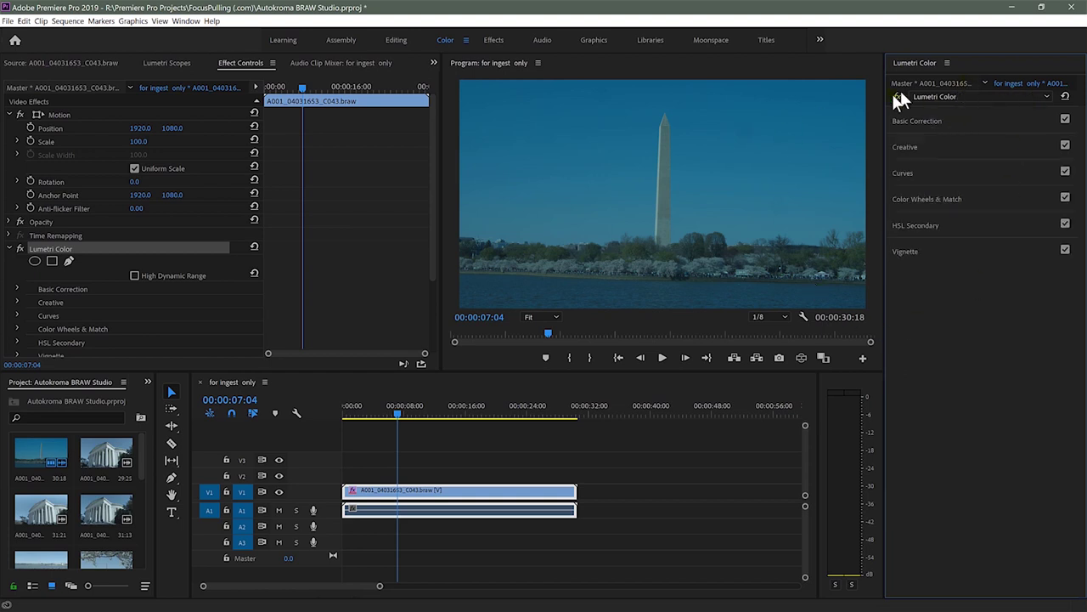
left_click(966, 121)
left_click(966, 116)
left_click(951, 149)
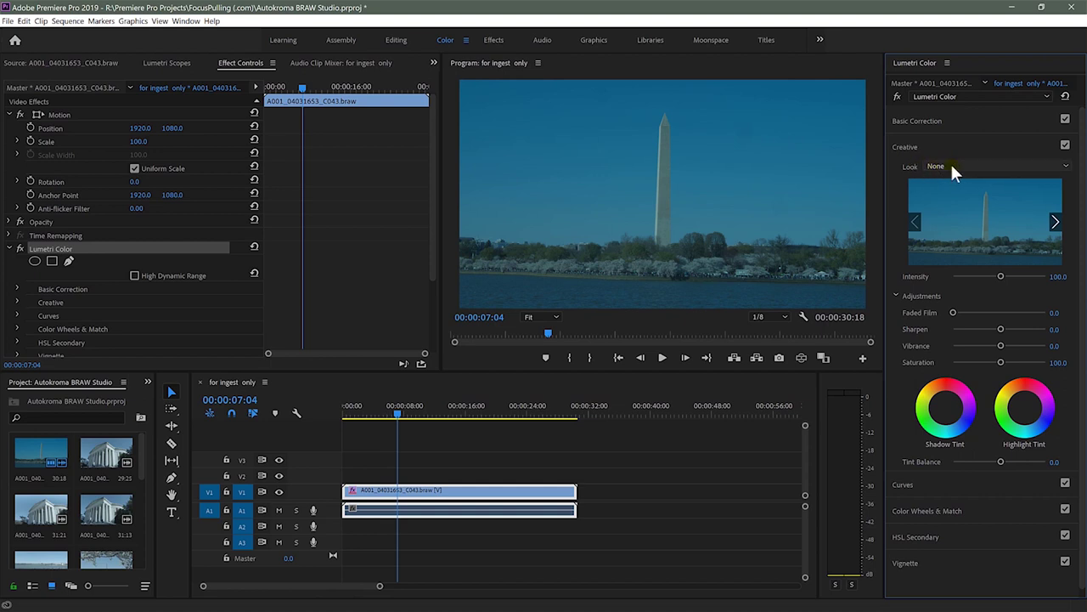
left_click(981, 167)
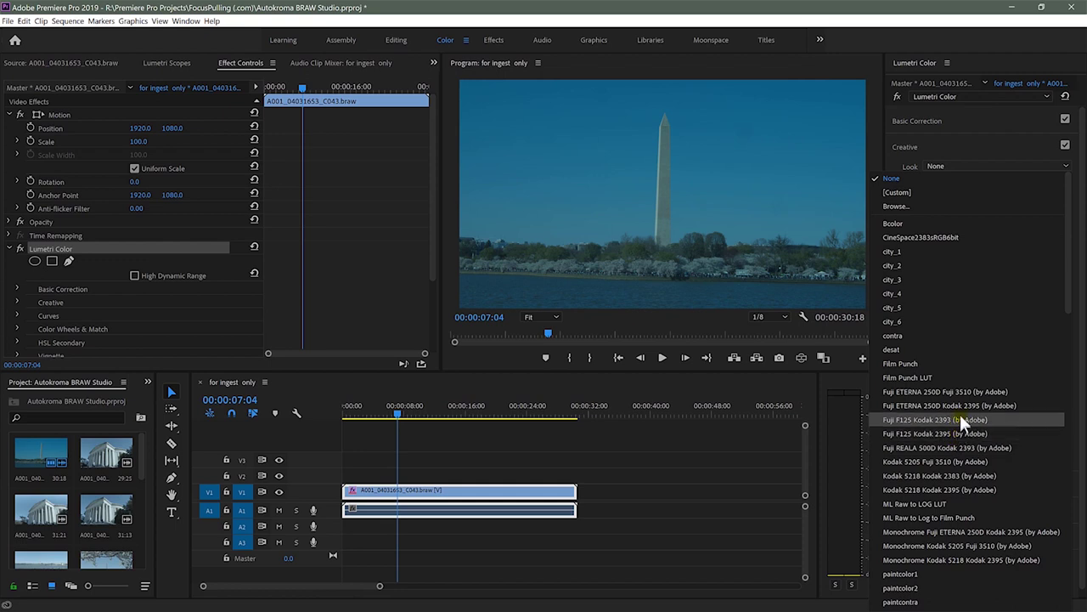
scroll(960, 419, "down", 3)
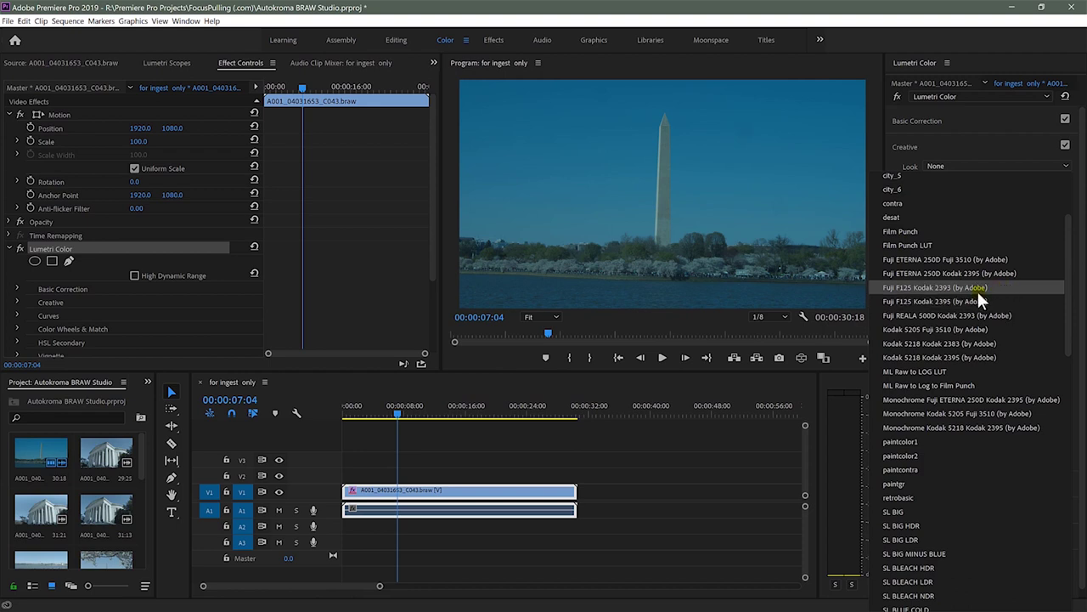
scroll(977, 289, "down", 6)
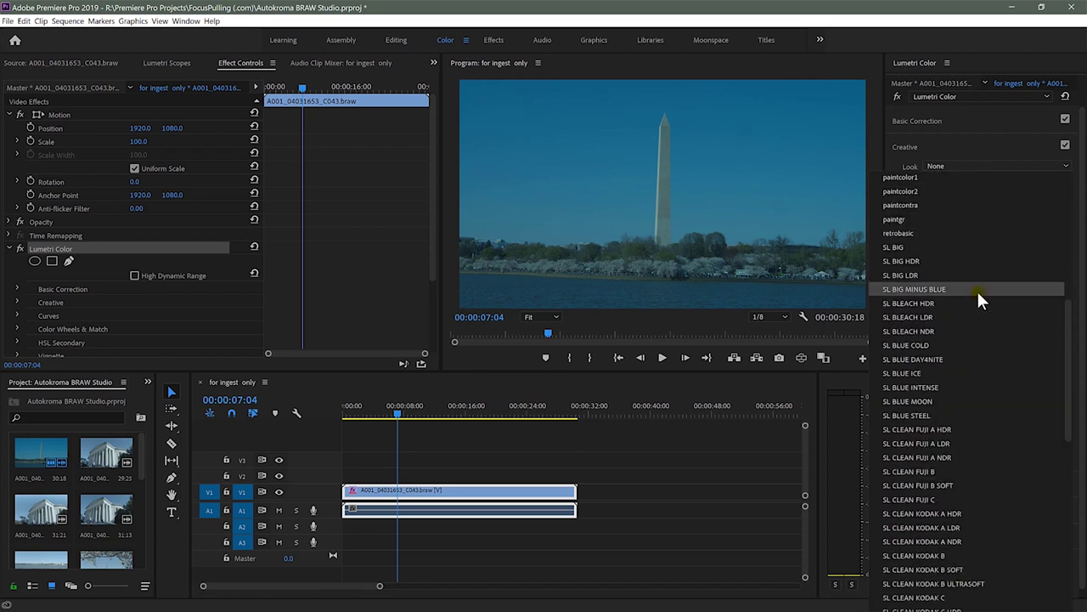
scroll(977, 288, "down", 6)
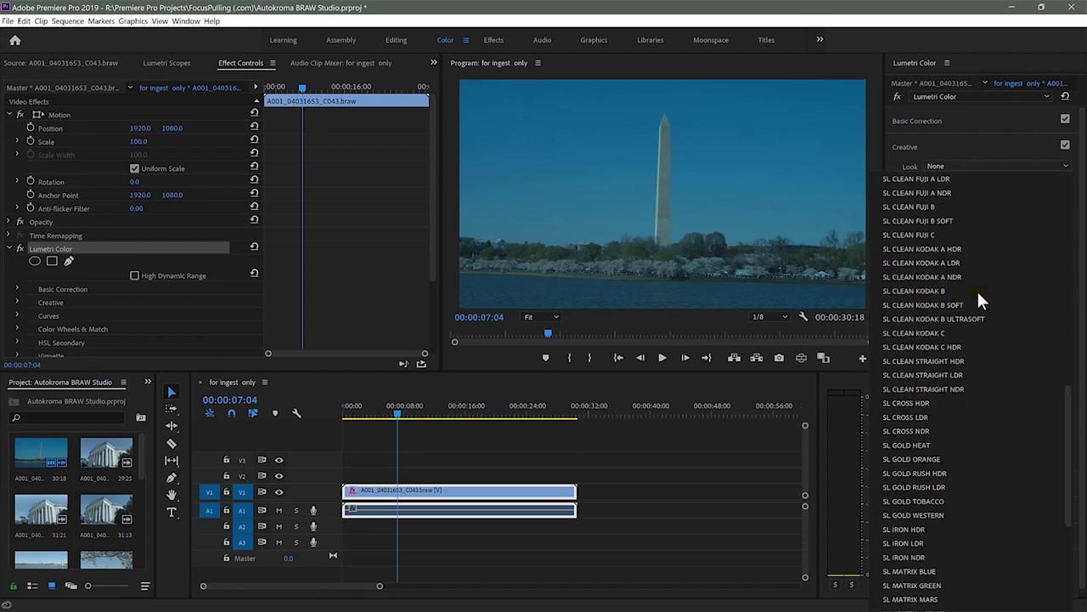
scroll(972, 338, "down", 6)
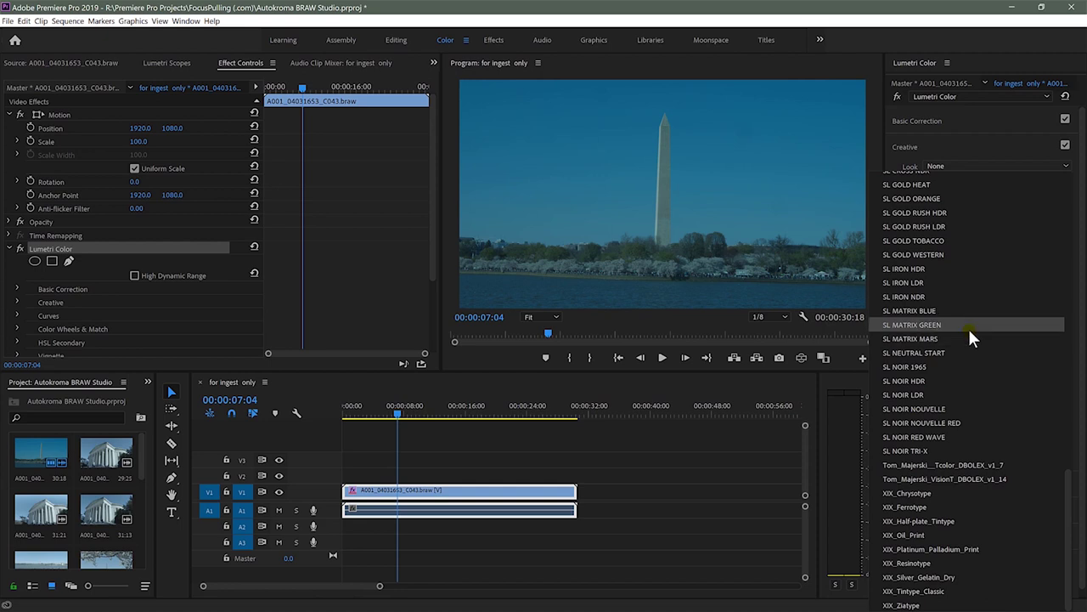
scroll(969, 329, "up", 6)
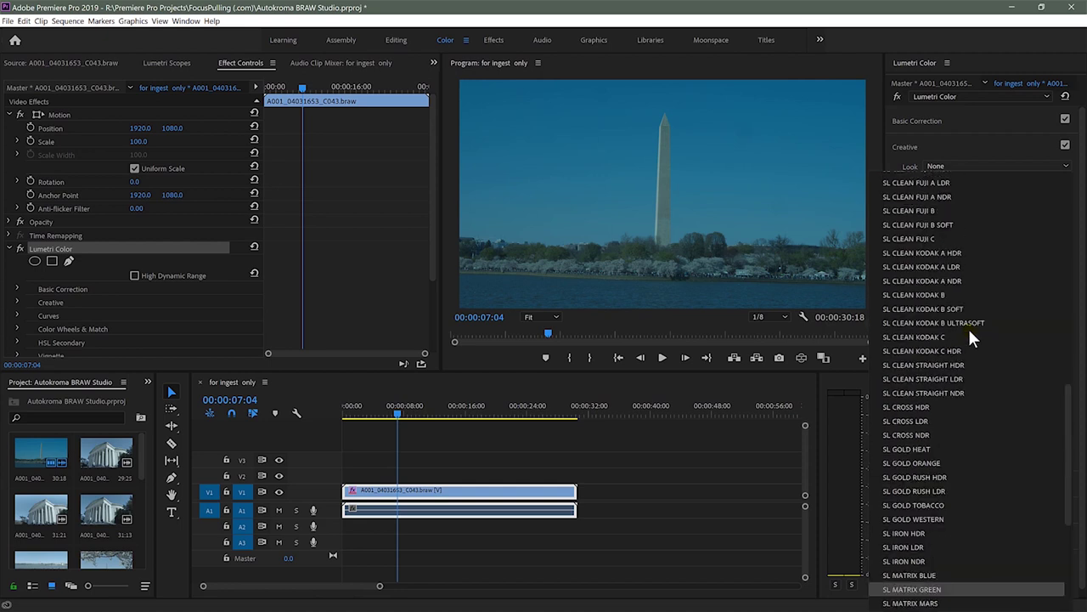
scroll(933, 378, "up", 3)
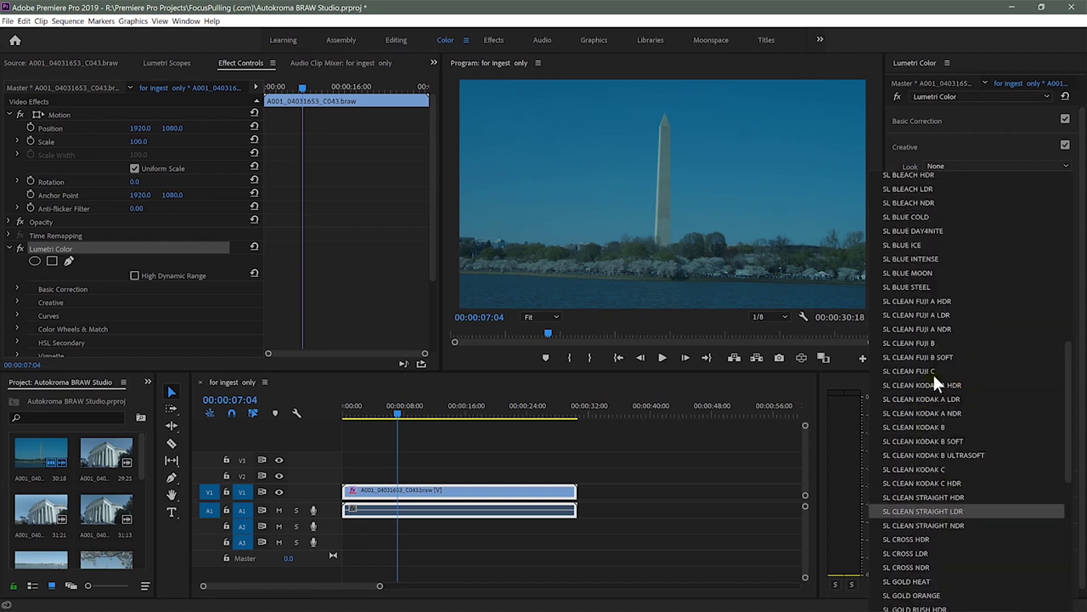
left_click(929, 217)
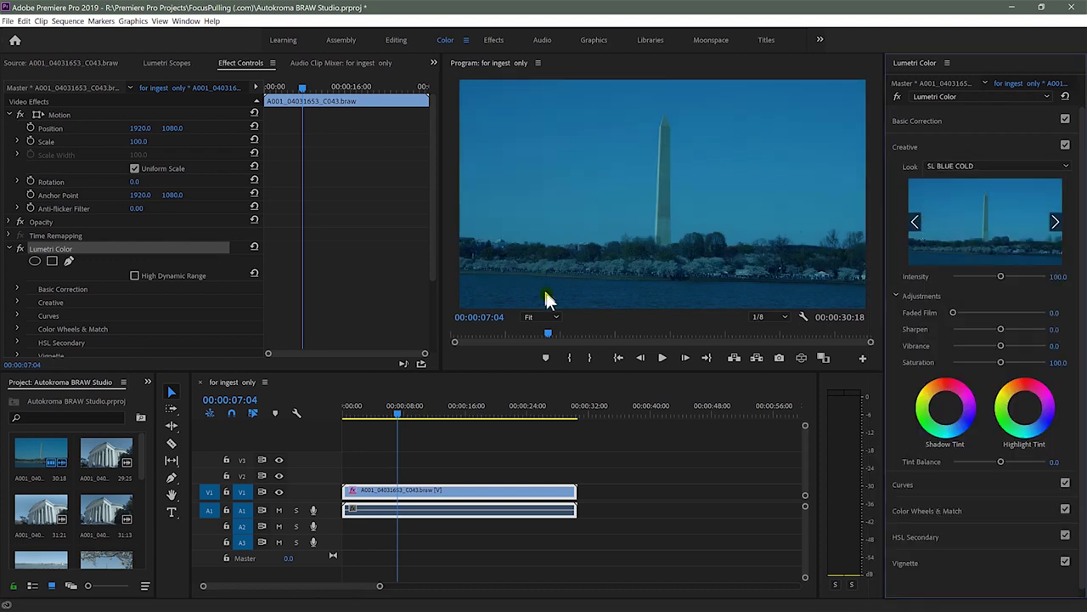
- Change the timeline clip's Creative look to Kodak 5205 Fuji 3510 (by Adobe)
left_click(977, 165)
scroll(997, 403, "up", 10)
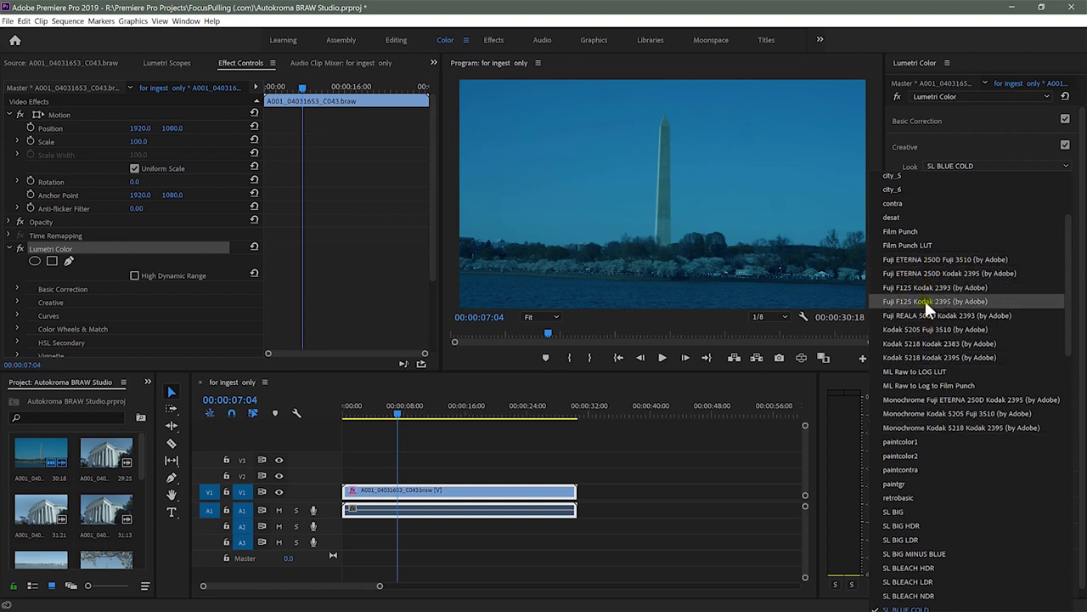
left_click(928, 330)
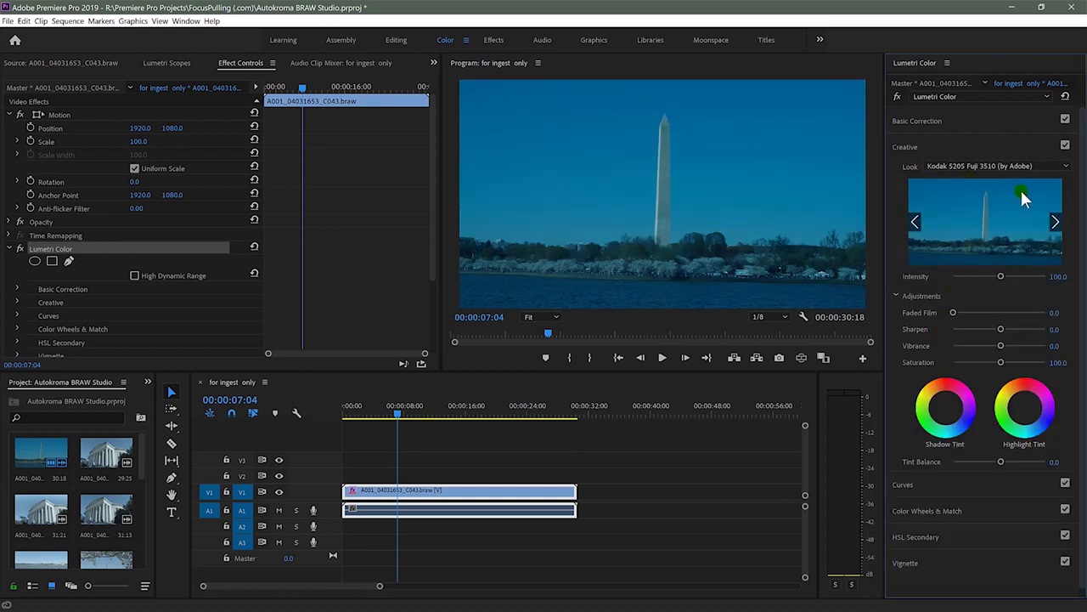
- Disable the Creative section of the timeline clip's Lumetri Color and expand Basic Correction
left_click(974, 192)
left_click(978, 232)
left_click(1066, 145)
left_click(990, 118)
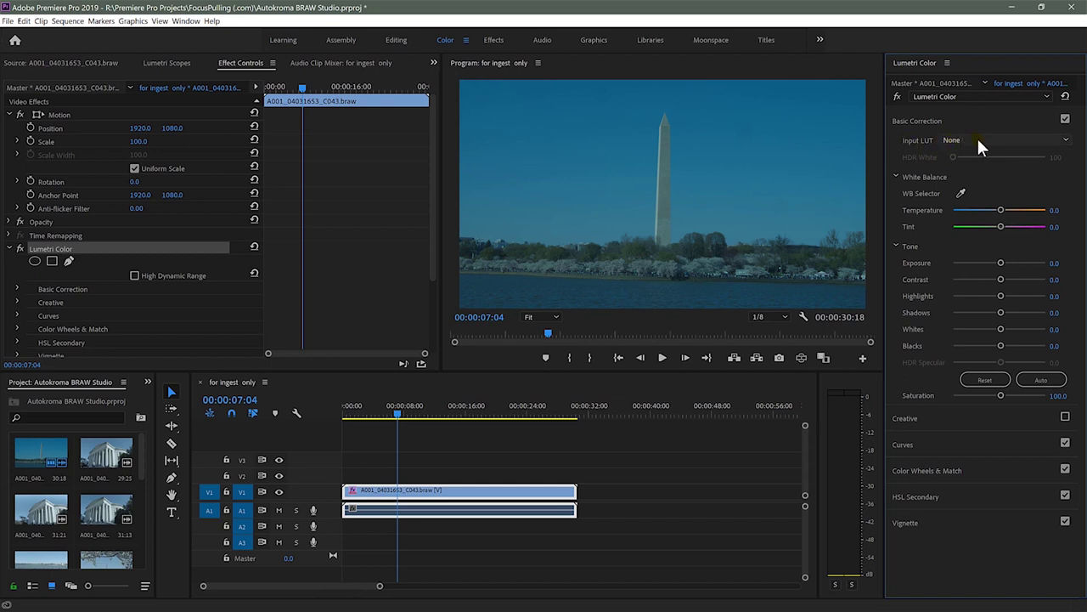
- Set the master clip's Color Space to Blackmagic Design in the BRAW Studio source settings
left_click(83, 88)
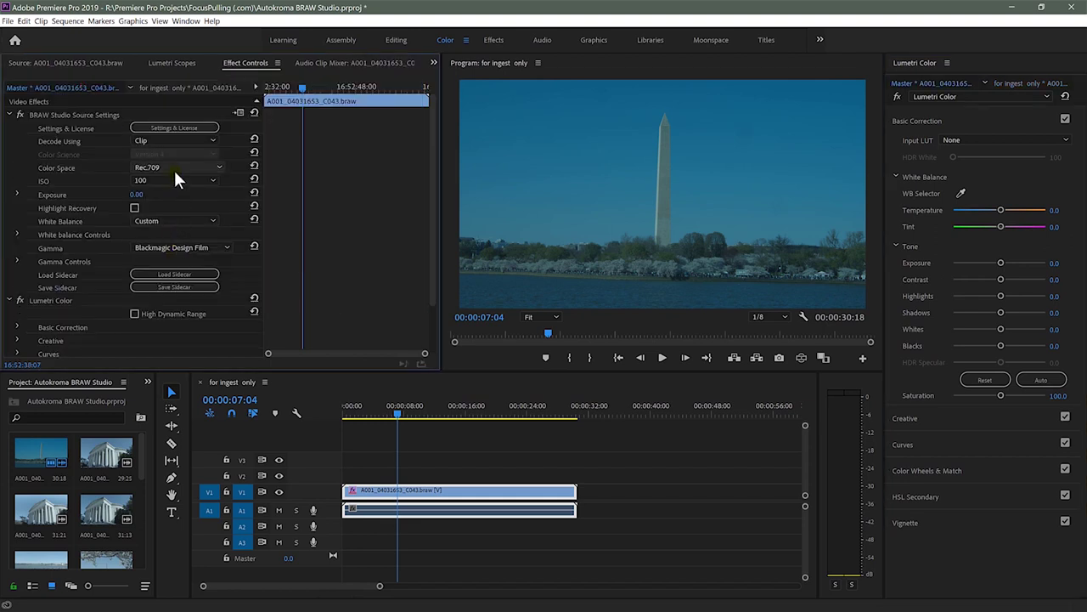
left_click(174, 168)
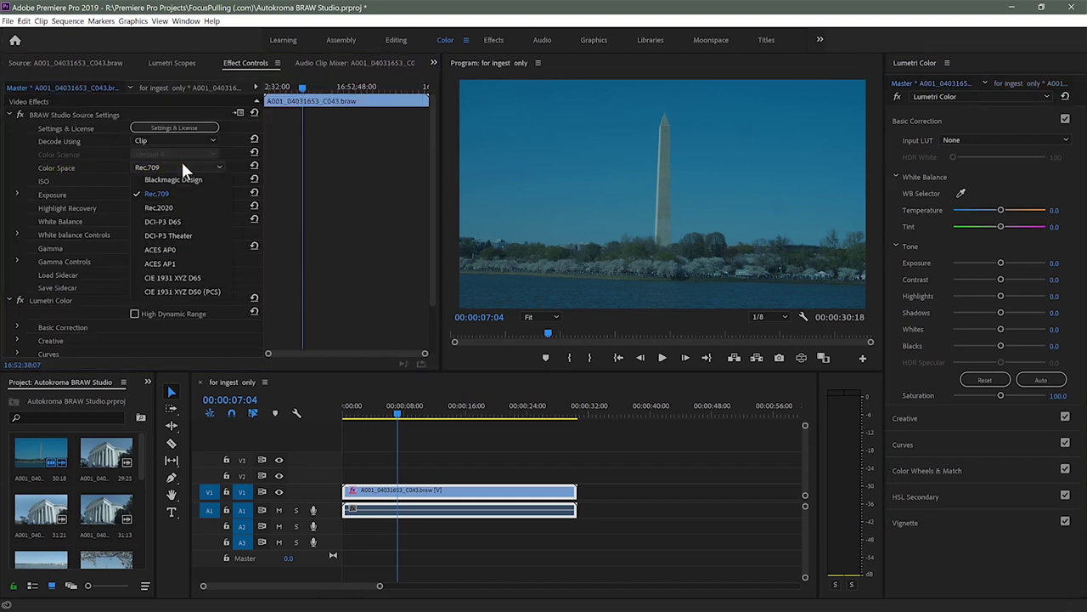
left_click(182, 178)
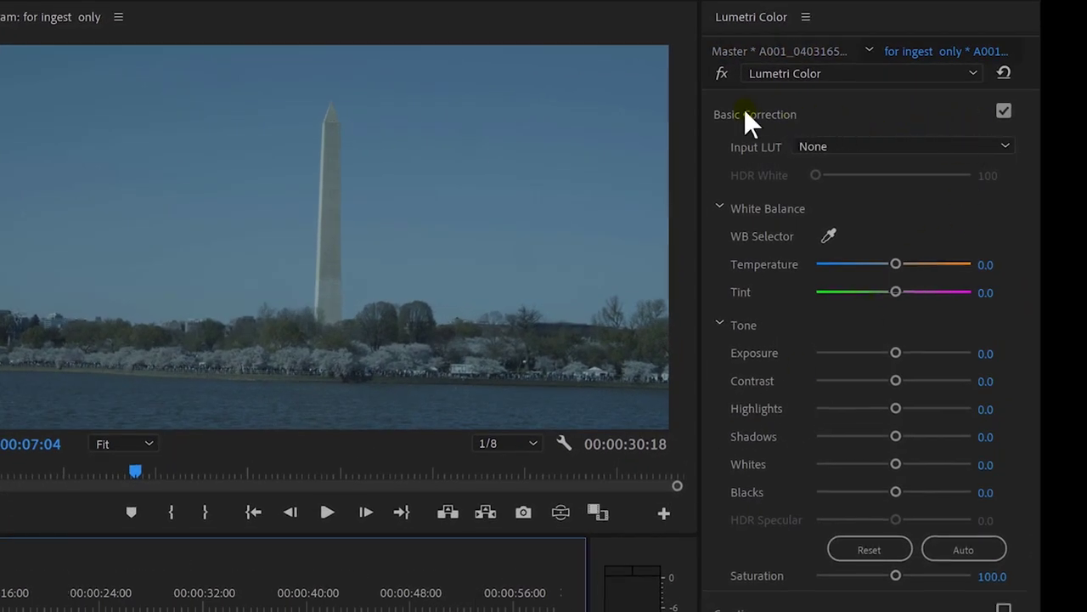
- Apply the Blackmagic Pocket 4K Film to Video v4 Input LUT to the timeline clip in Basic Correction
left_click(847, 143)
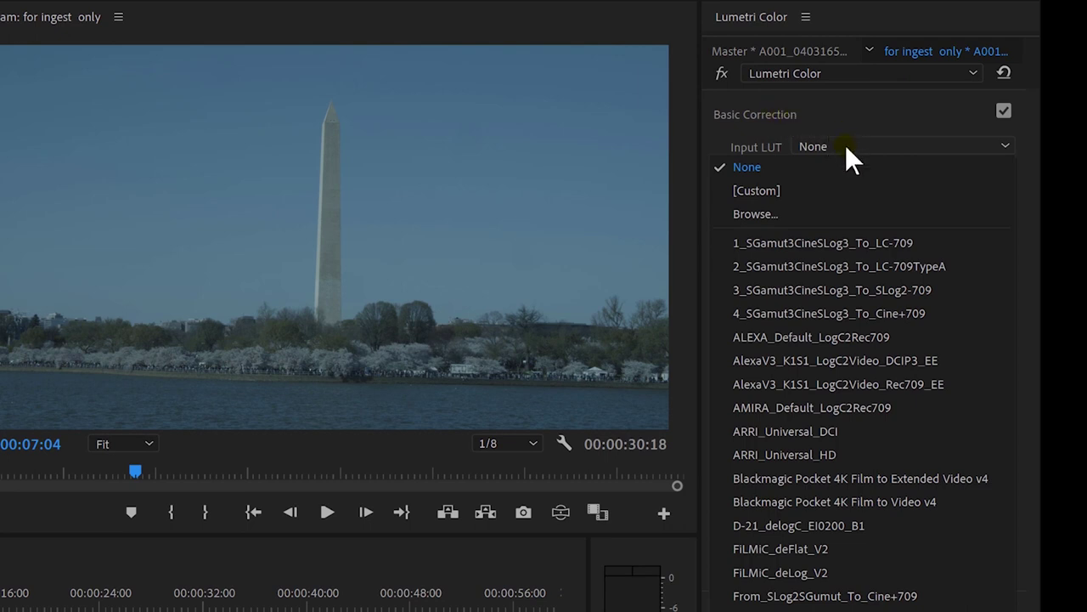
left_click(849, 433)
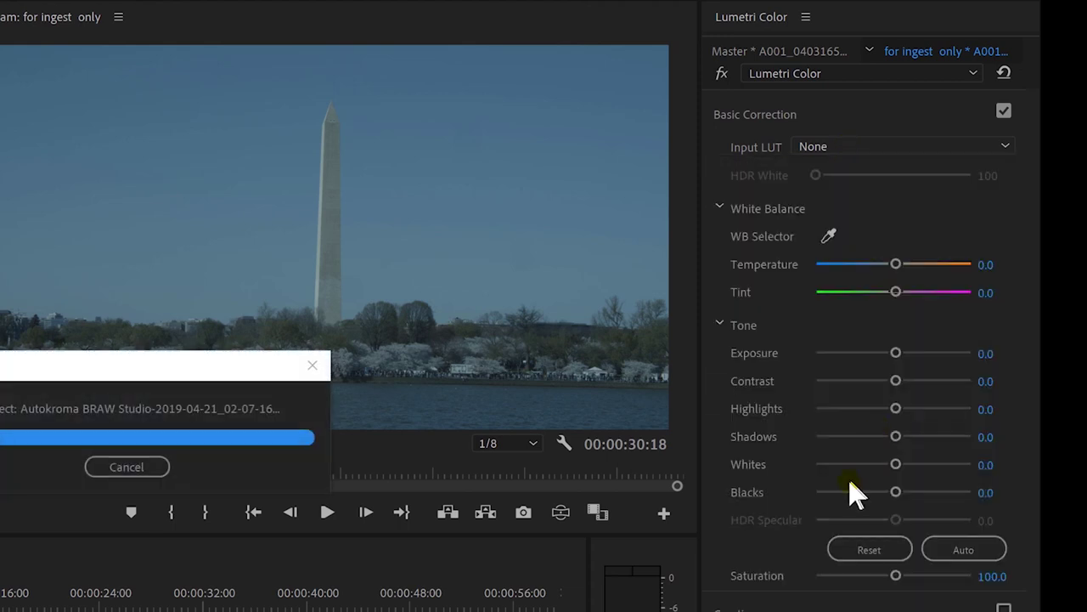
left_click(859, 145)
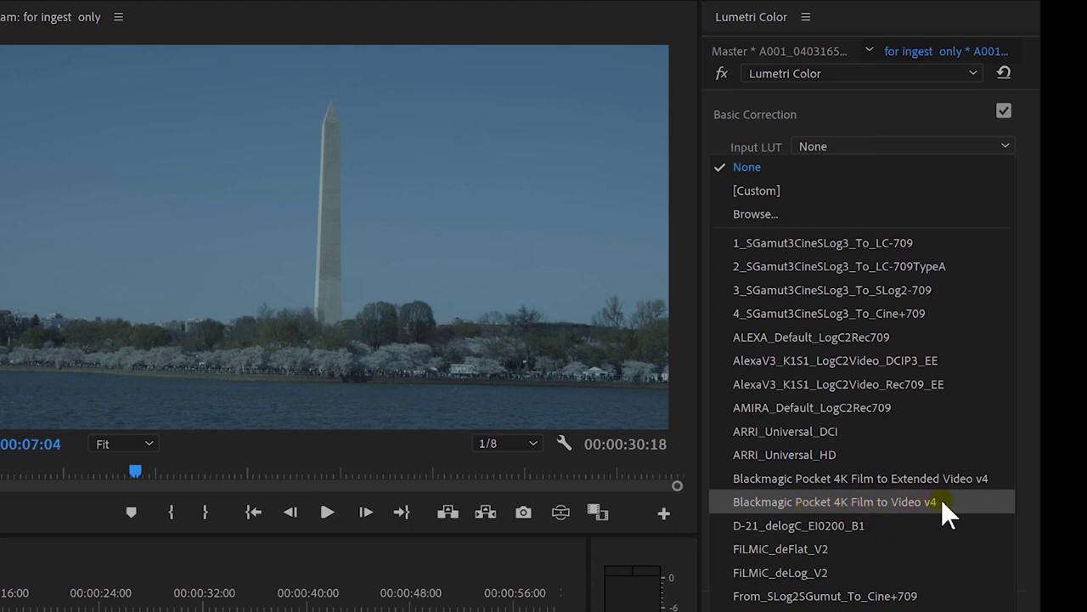
left_click(888, 501)
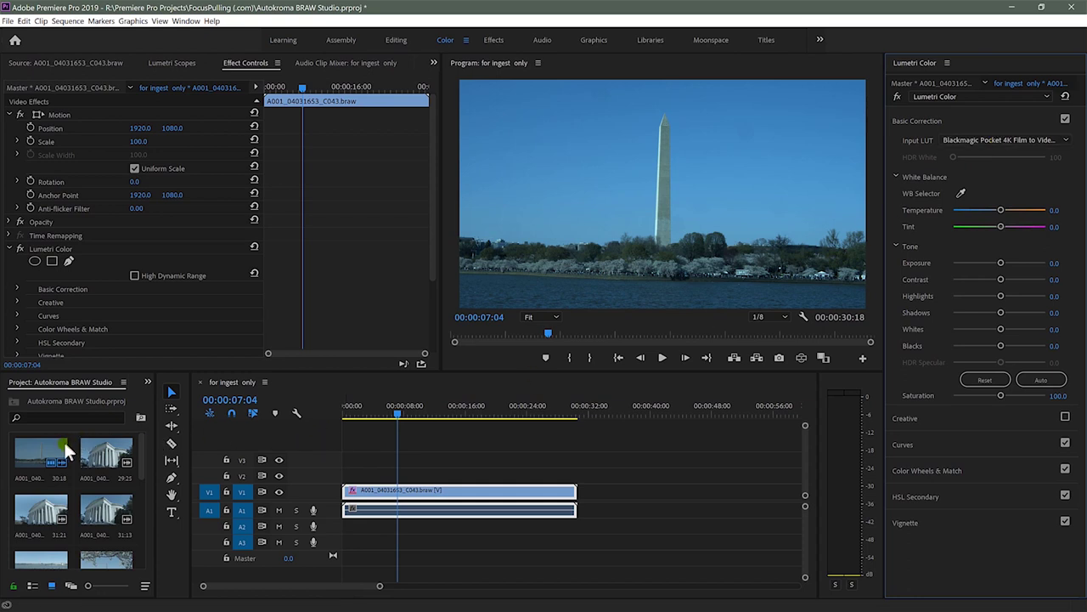
- Examine the master clip's BRAW Studio source settings and the Input LUT options available for it
left_click(87, 89)
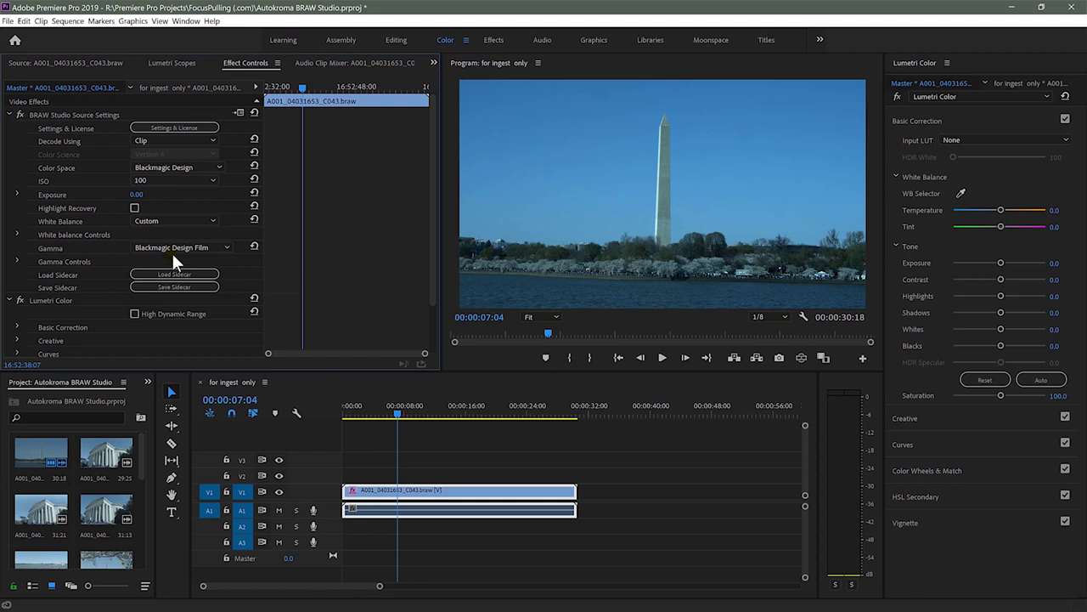
left_click(986, 138)
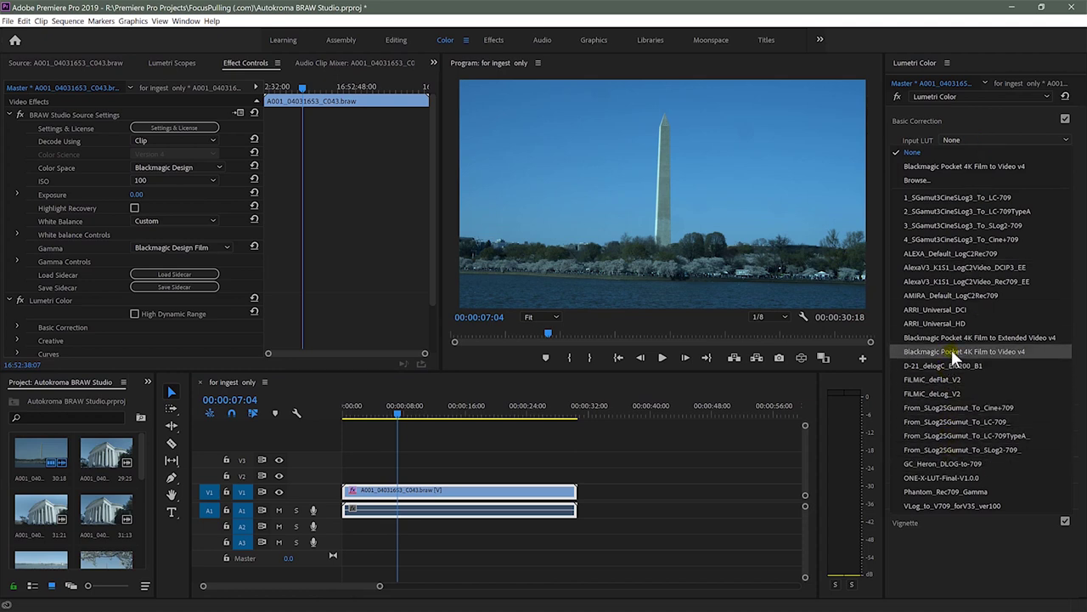
left_click(984, 115)
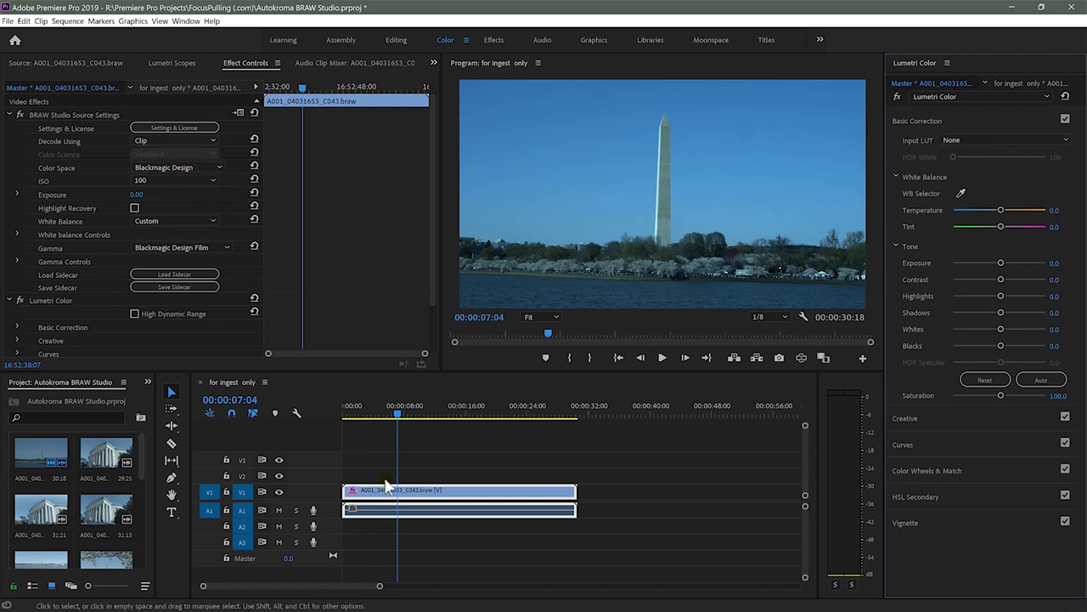
- Select the timeline clip and reset its Lumetri Input LUT to None
left_click(433, 491)
left_click(989, 140)
left_click(947, 153)
left_click(471, 498)
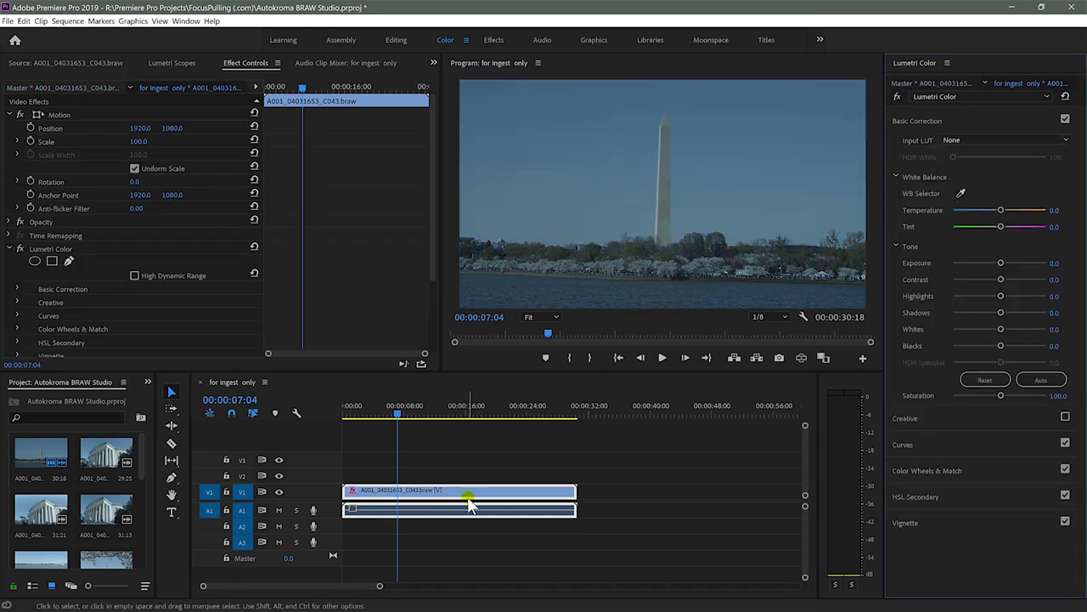
- Delete the Lumetri Color effect from the master clip
left_click(53, 87)
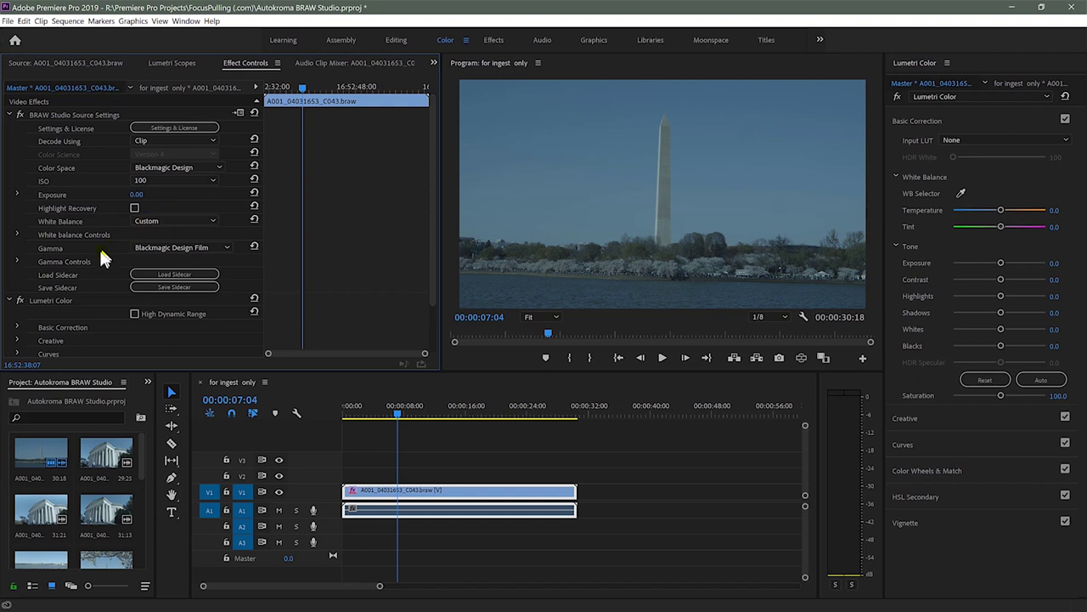
left_click(55, 304)
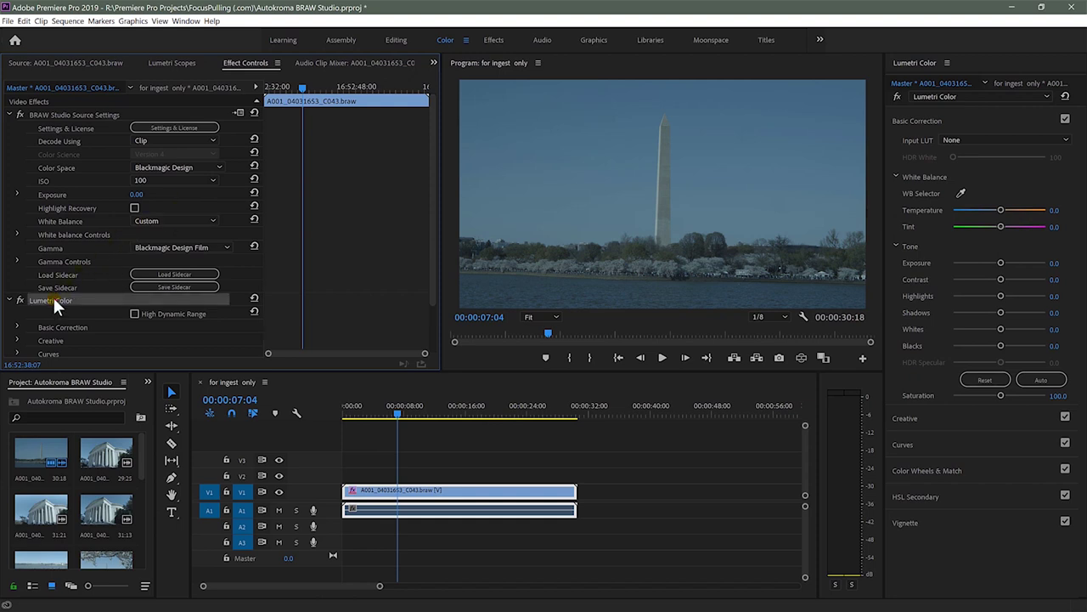
key("Delete")
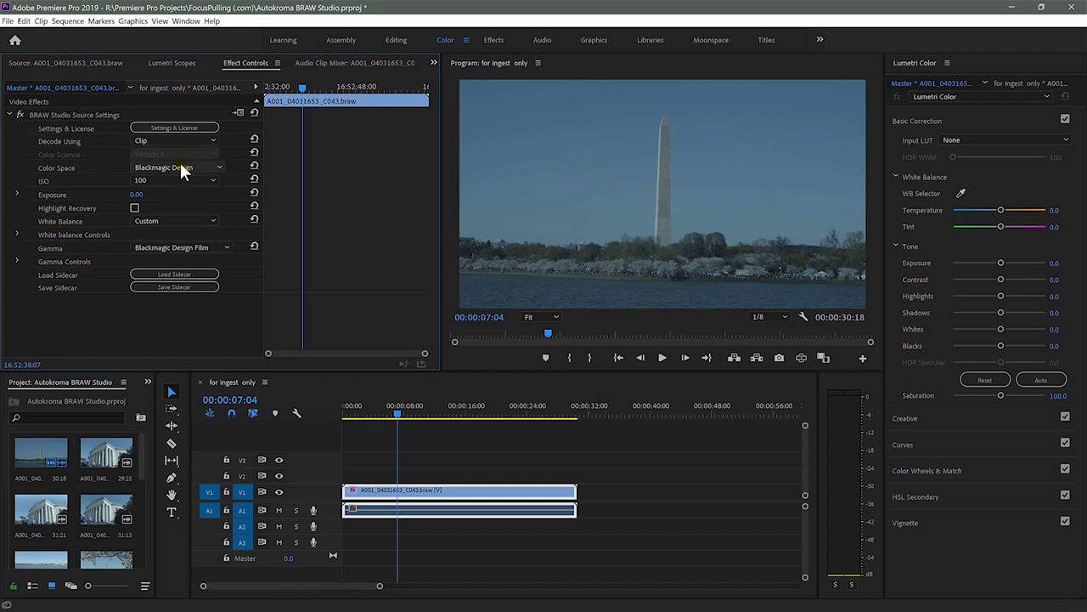
- Switch the master clip's Color Space to Rec.709 for comparison and return it to Blackmagic Design
left_click(175, 164)
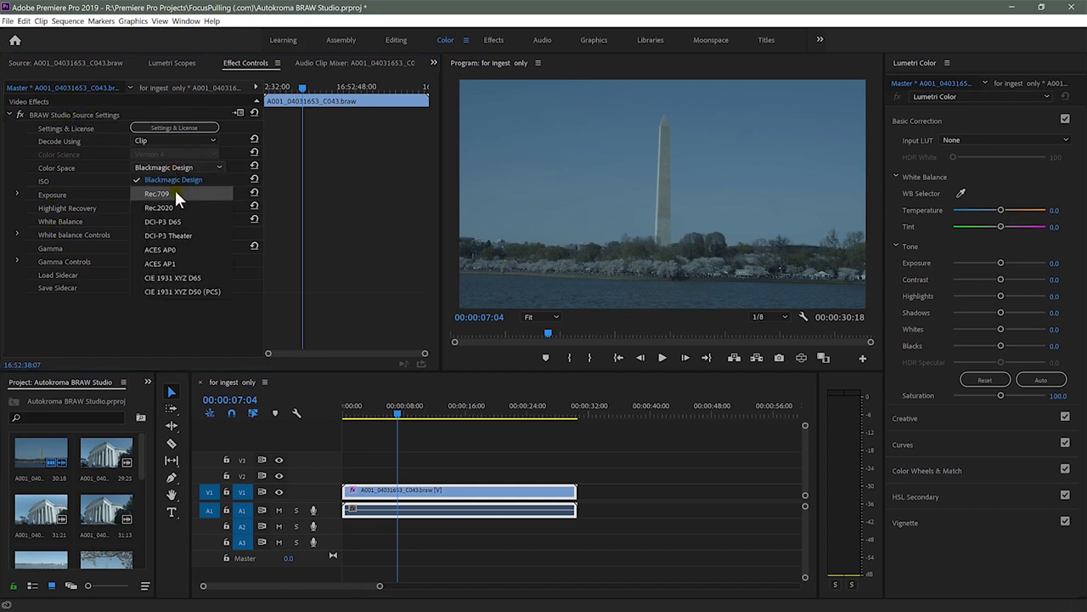
left_click(174, 192)
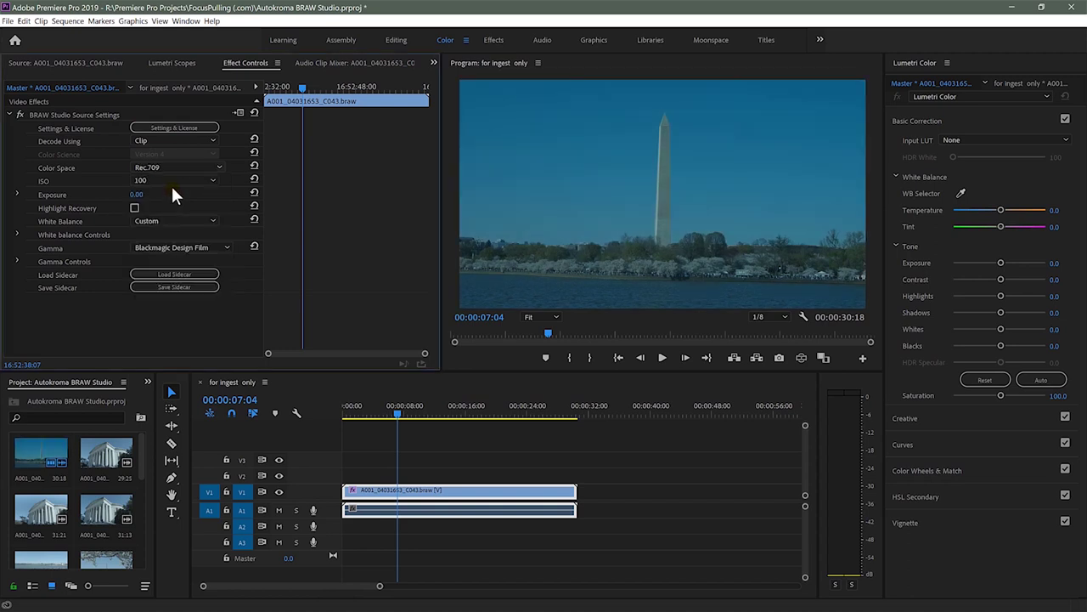
left_click(482, 151)
left_click(662, 144)
left_click(159, 166)
left_click(158, 170)
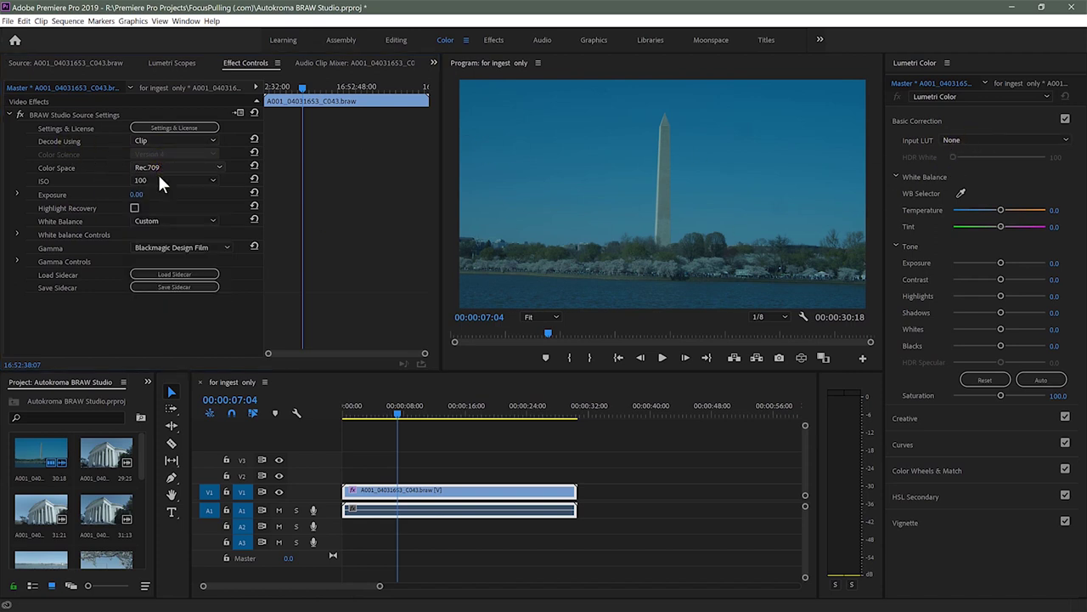
- Preview the Blackmagic Pocket 4K Film to Video v4 Input LUT on the master clip and reset it to None
left_click(1009, 136)
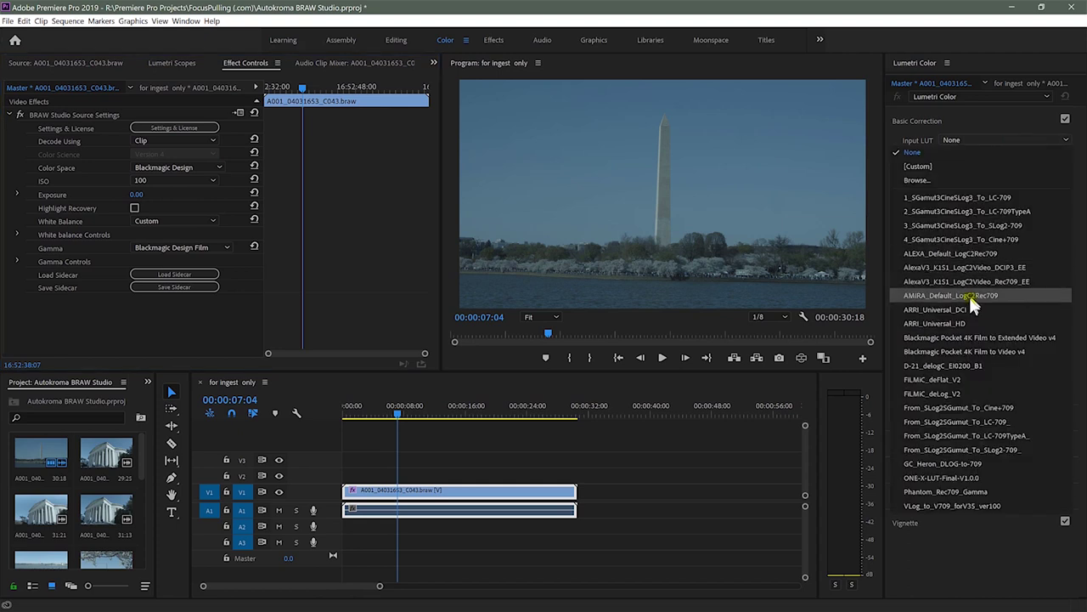
left_click(955, 348)
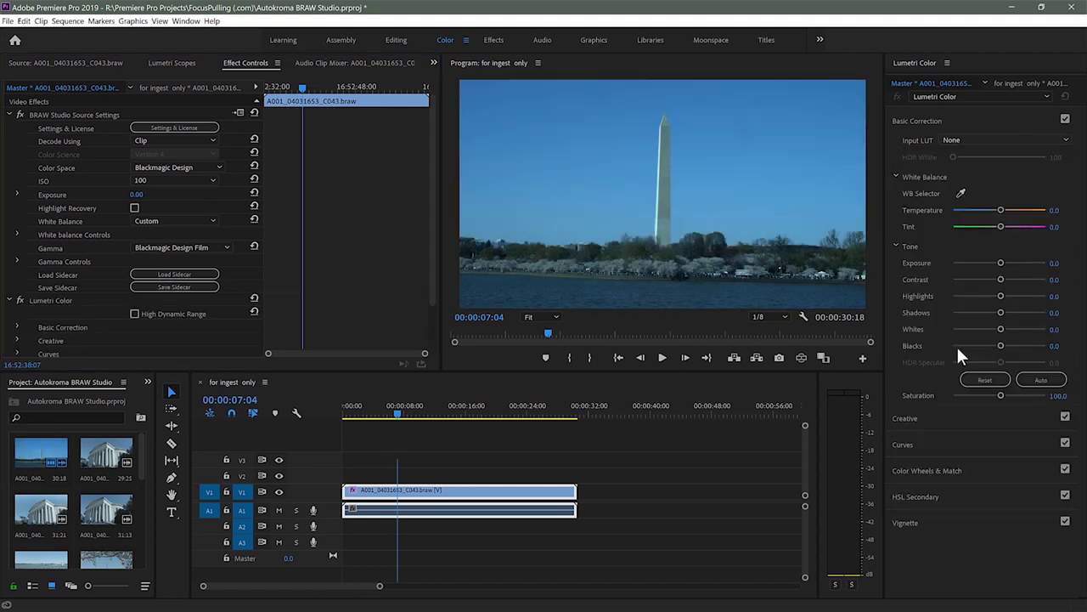
left_click(995, 140)
left_click(938, 151)
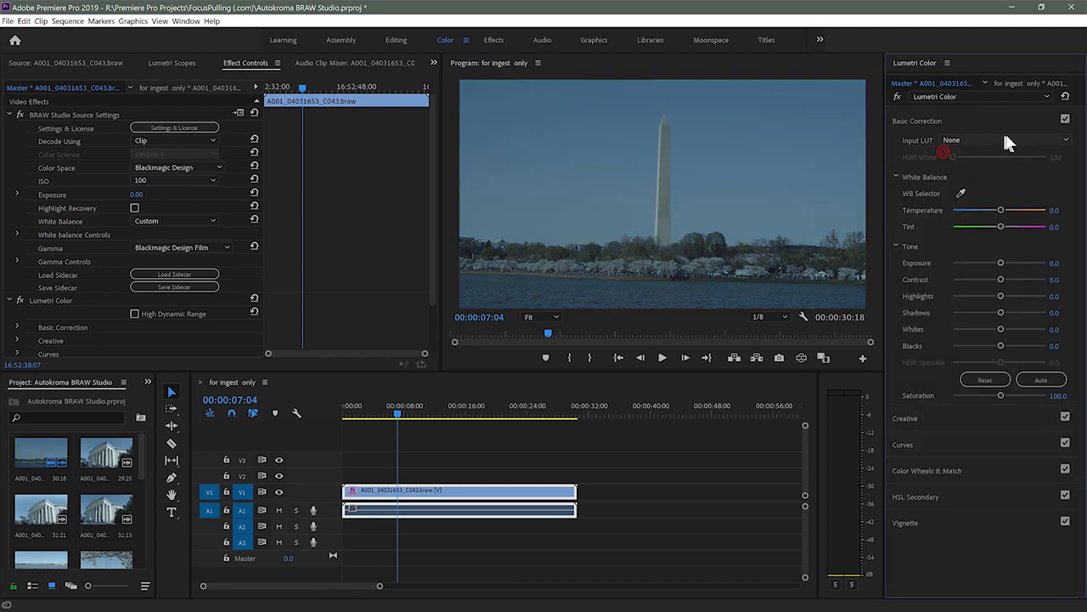
- Set the master clip's Color Space to Rec.709, try Gamma at Blackmagic Design Video and Extended Video, and return it to Blackmagic Design Film
left_click(165, 166)
left_click(161, 194)
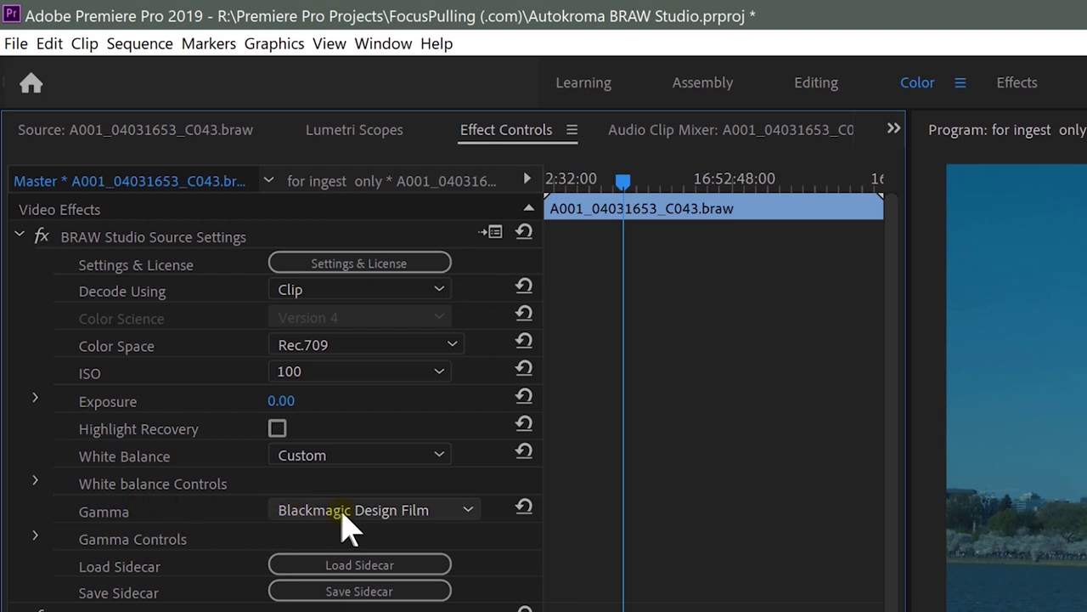
left_click(399, 514)
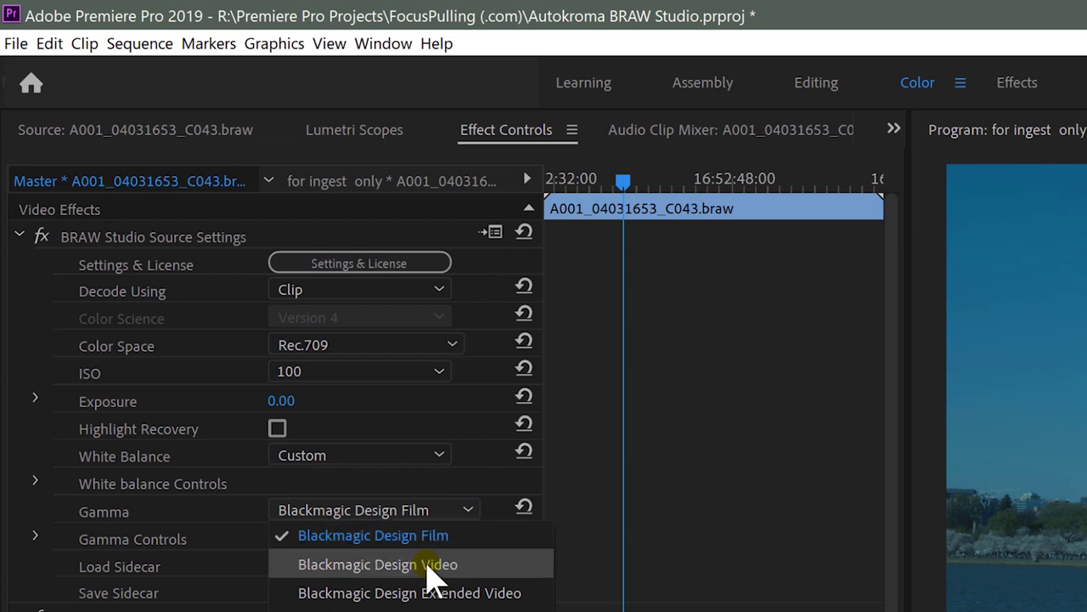
left_click(429, 564)
left_click(429, 515)
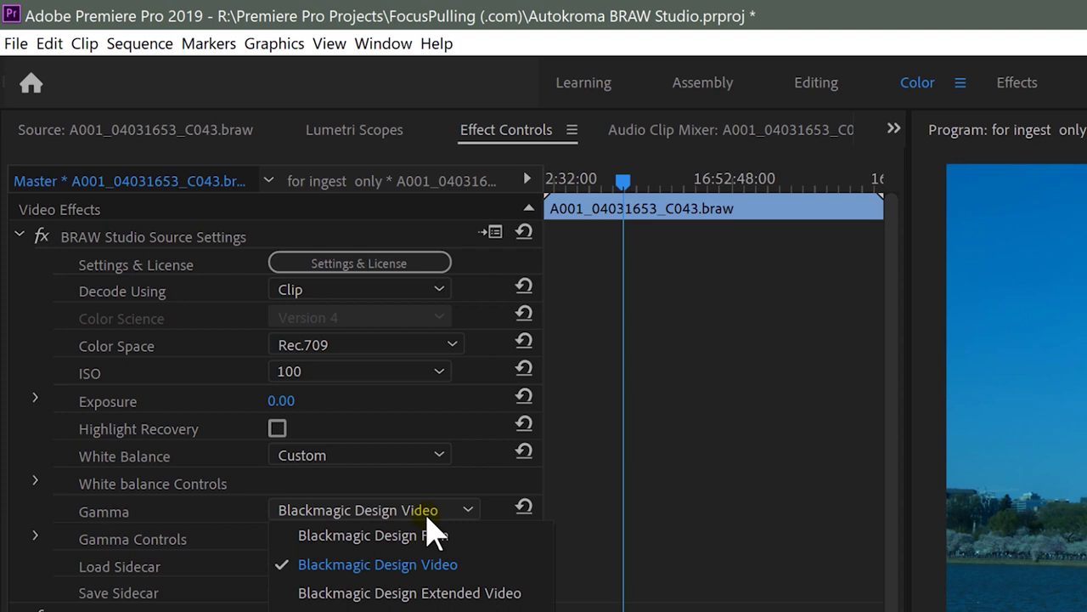
left_click(429, 593)
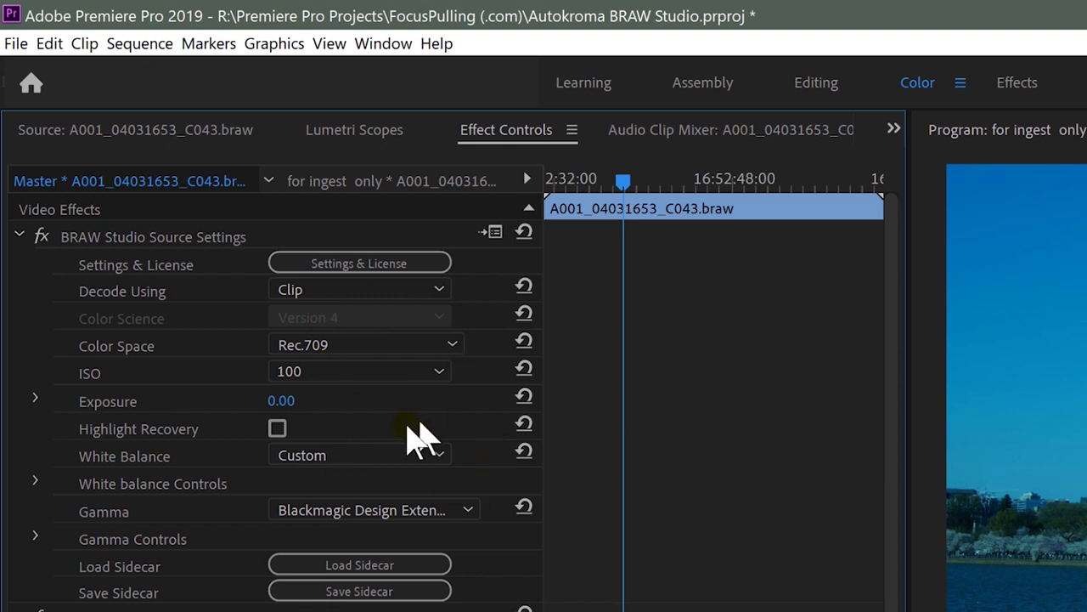
left_click(392, 512)
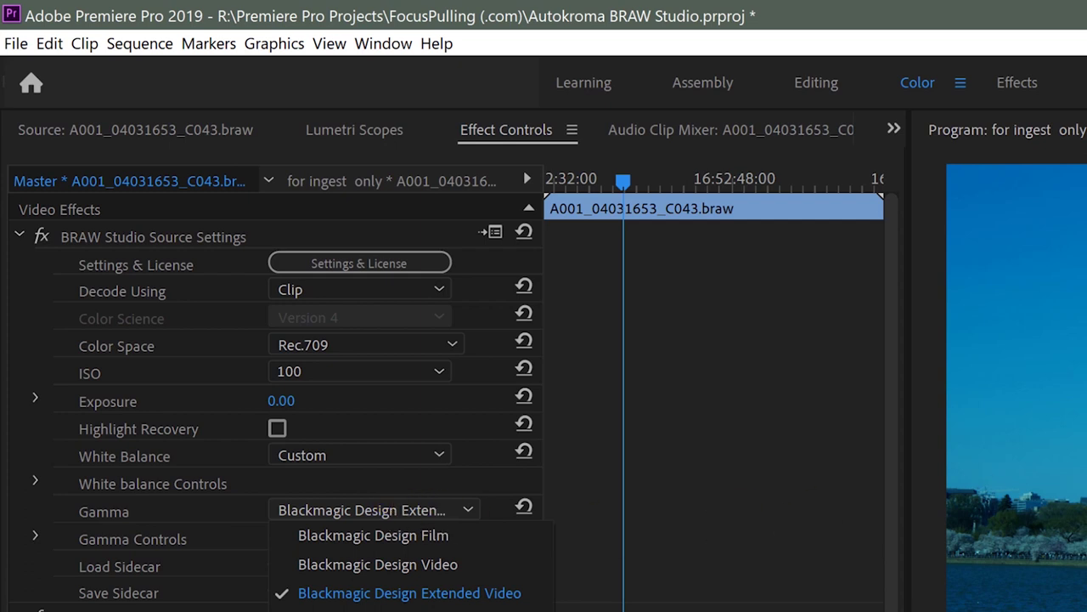
left_click(367, 537)
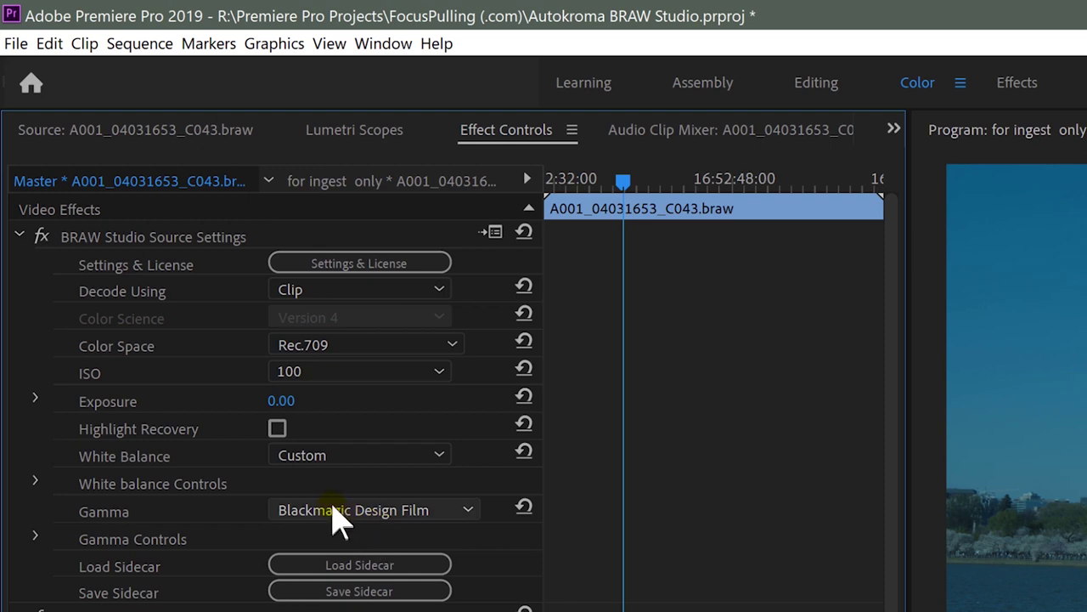
- Review the Gamma options while keeping Blackmagic Design Film, and return the master clip's Color Space to Blackmagic Design
left_click(337, 513)
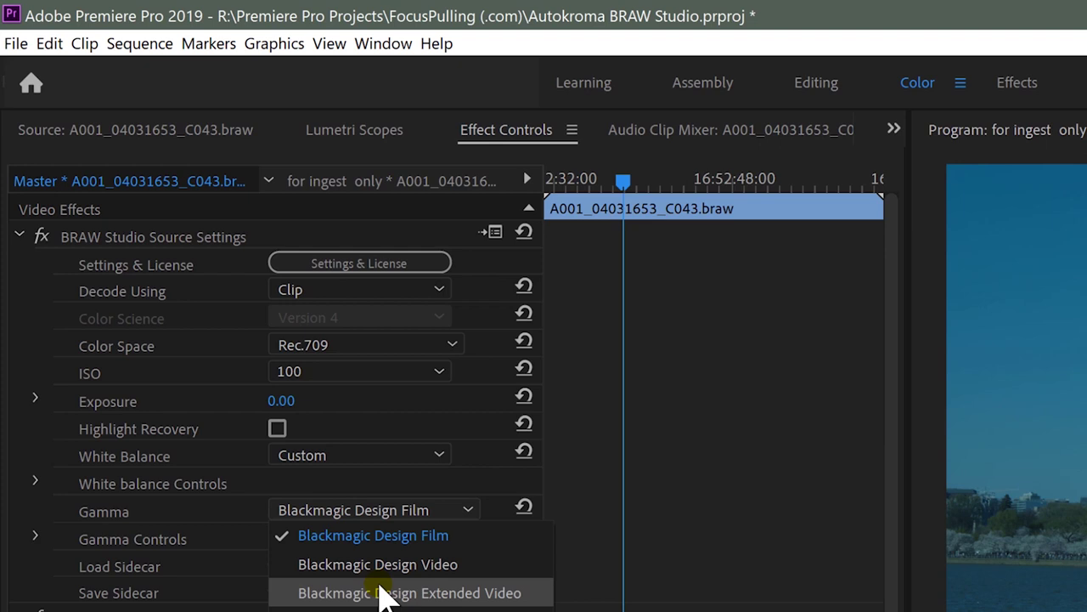
left_click(218, 522)
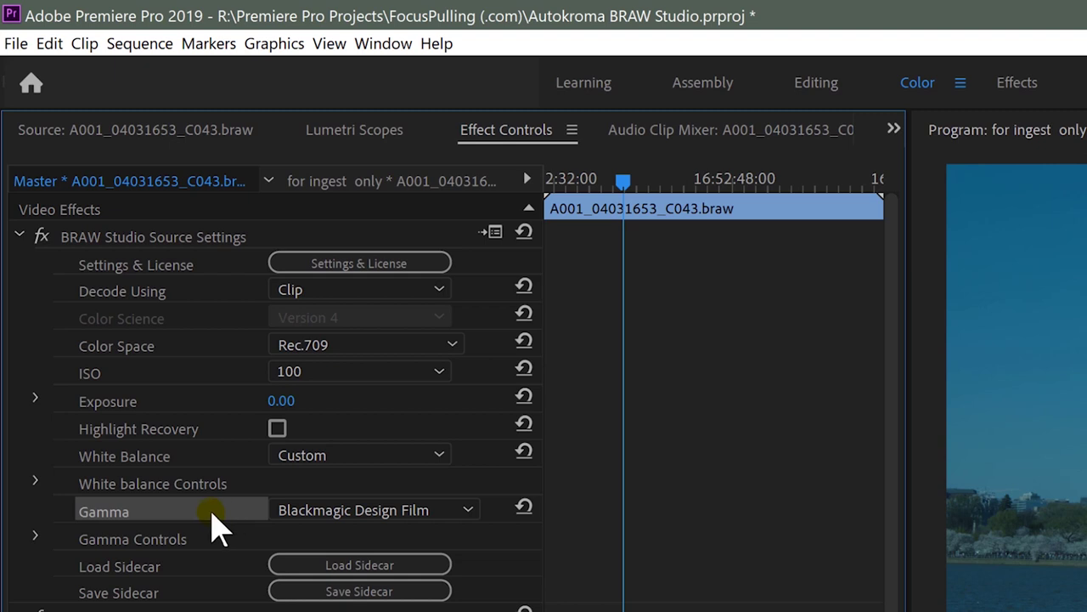
left_click(375, 511)
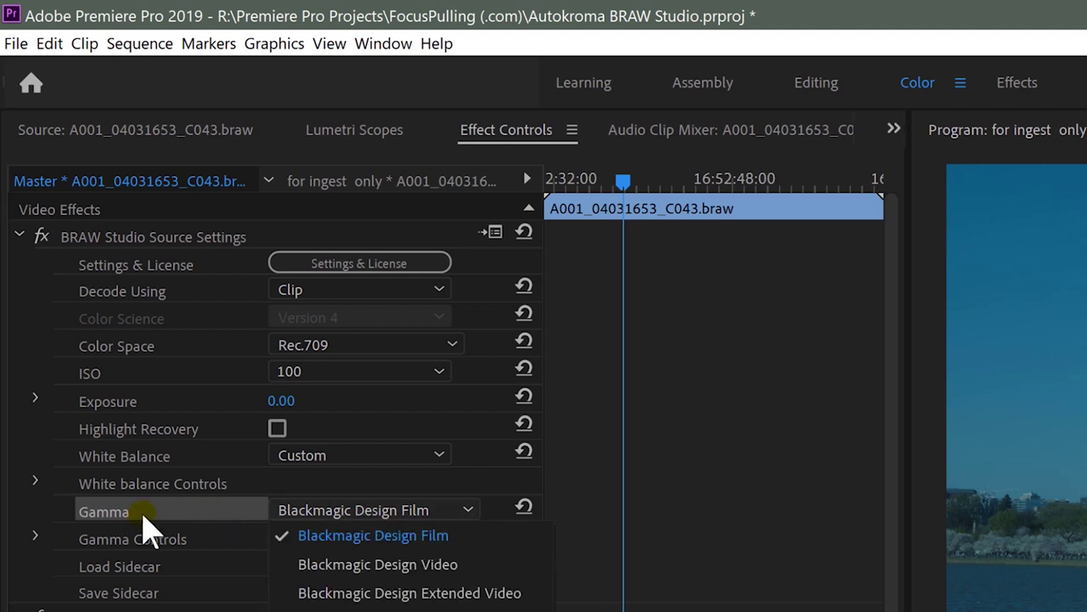
left_click(335, 533)
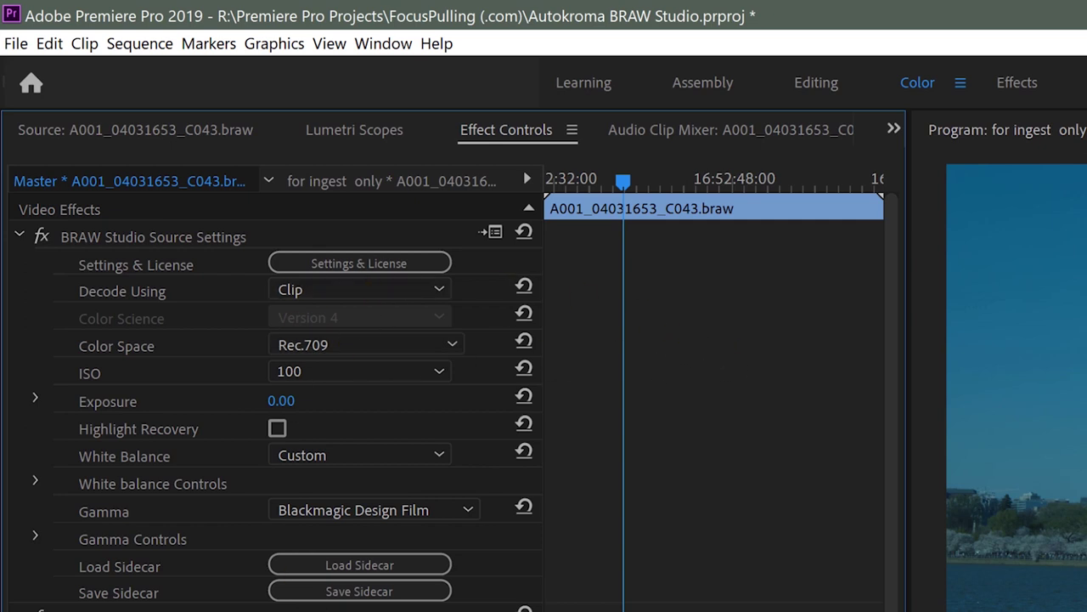
left_click(344, 357)
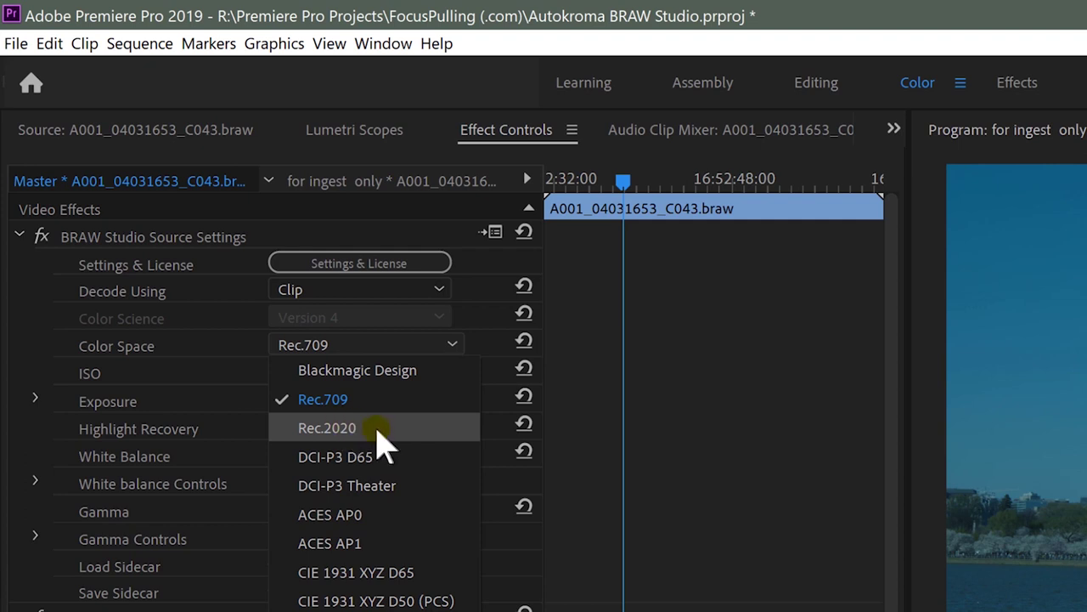
left_click(373, 373)
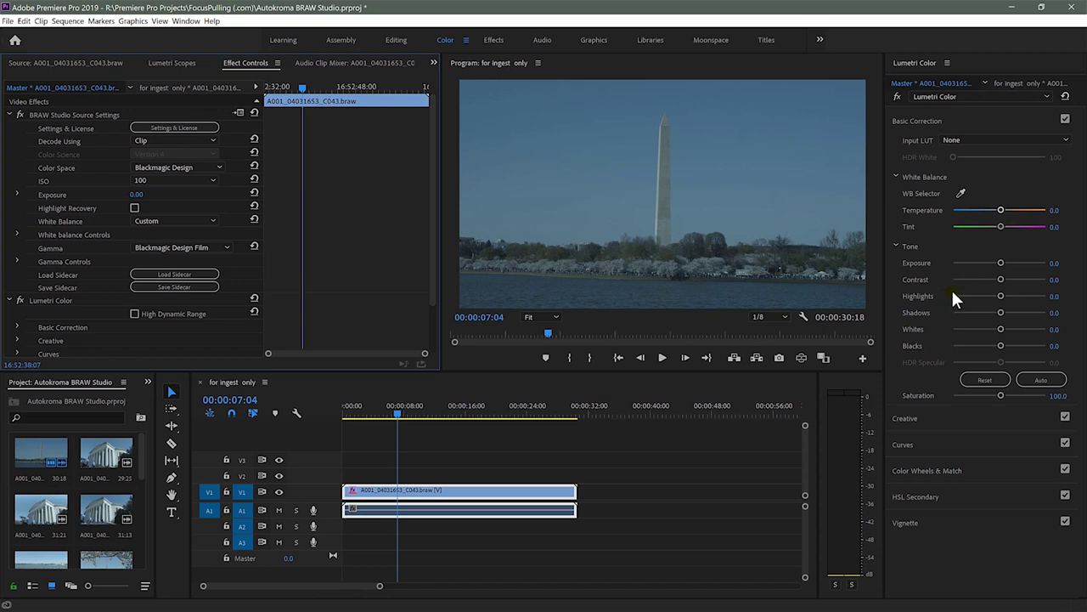
- Set the master clip's Color Space to Rec.709 and check the available Gamma options without changing the selection
left_click(175, 163)
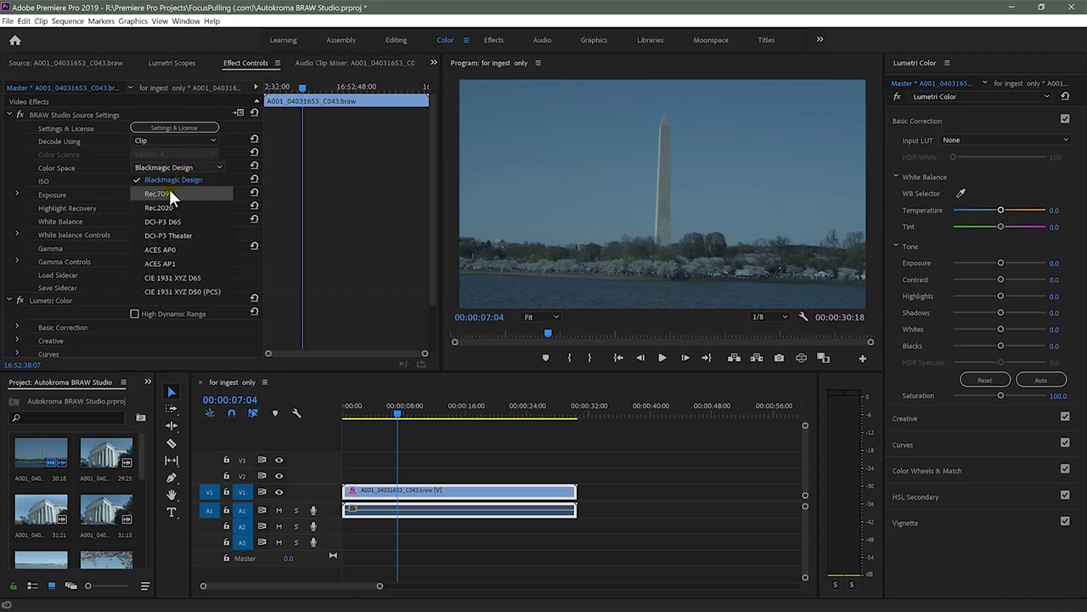
left_click(169, 193)
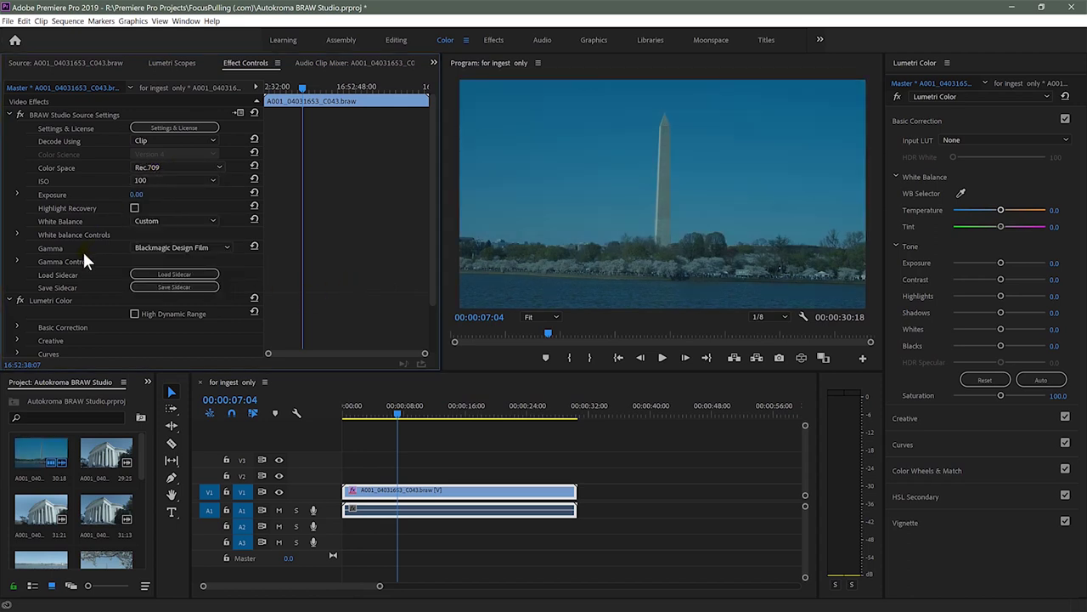
left_click(201, 246)
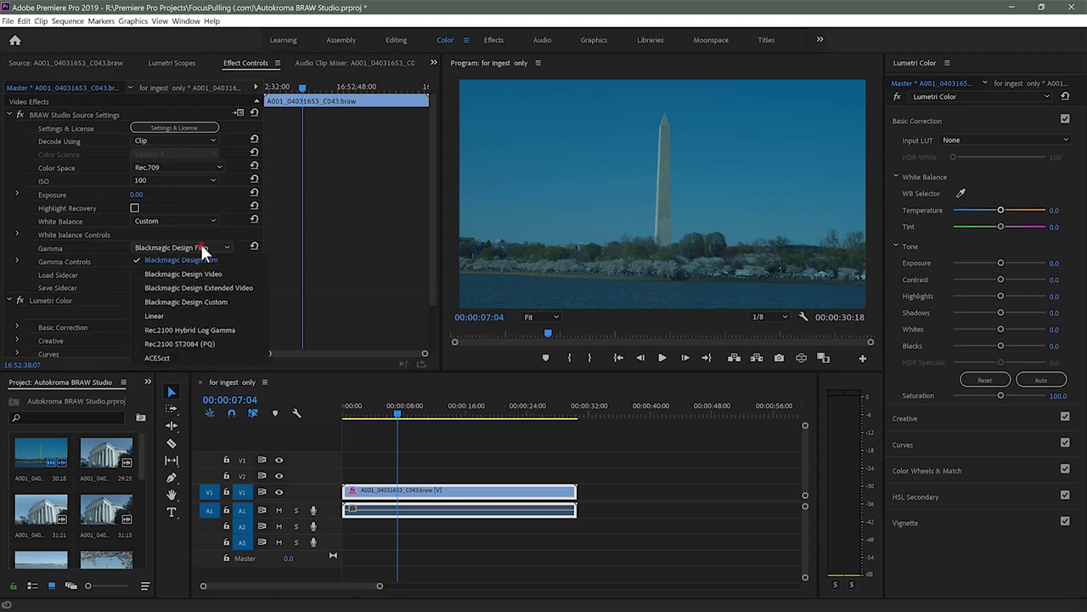
left_click(203, 244)
- Compare the Decode Using modes Camera Metadata and BRAW Default on the master clip, and restore Clip decoding
left_click(182, 140)
left_click(178, 166)
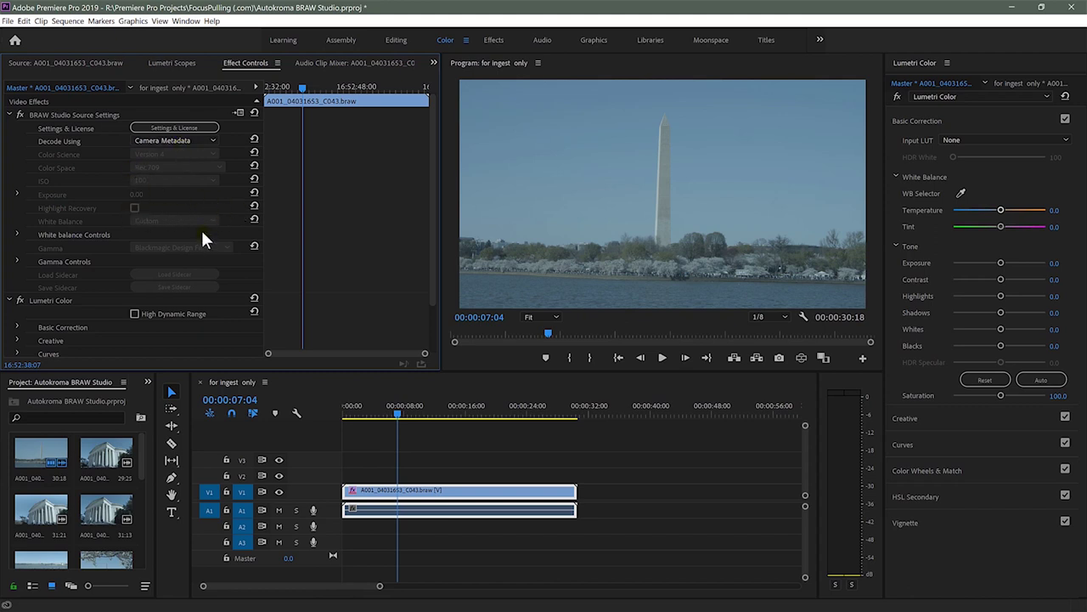
left_click(173, 139)
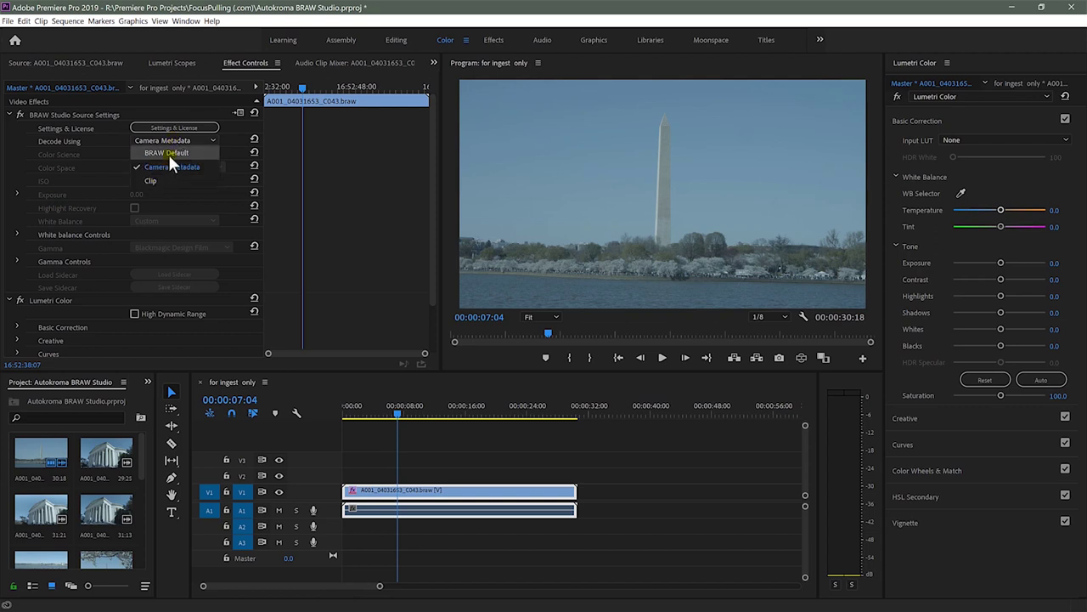
left_click(168, 153)
left_click(170, 140)
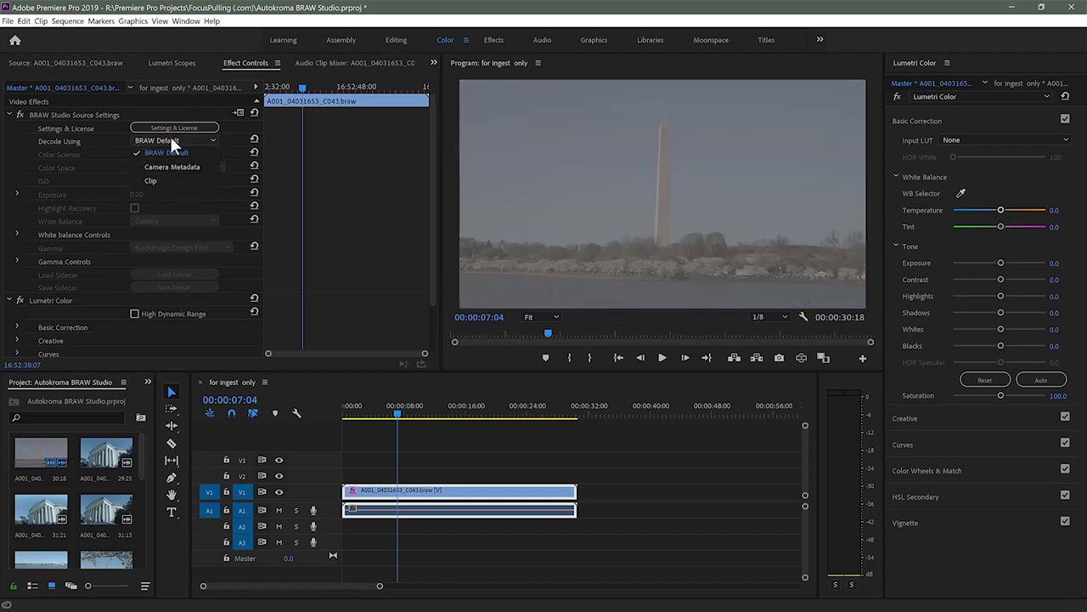
left_click(159, 172)
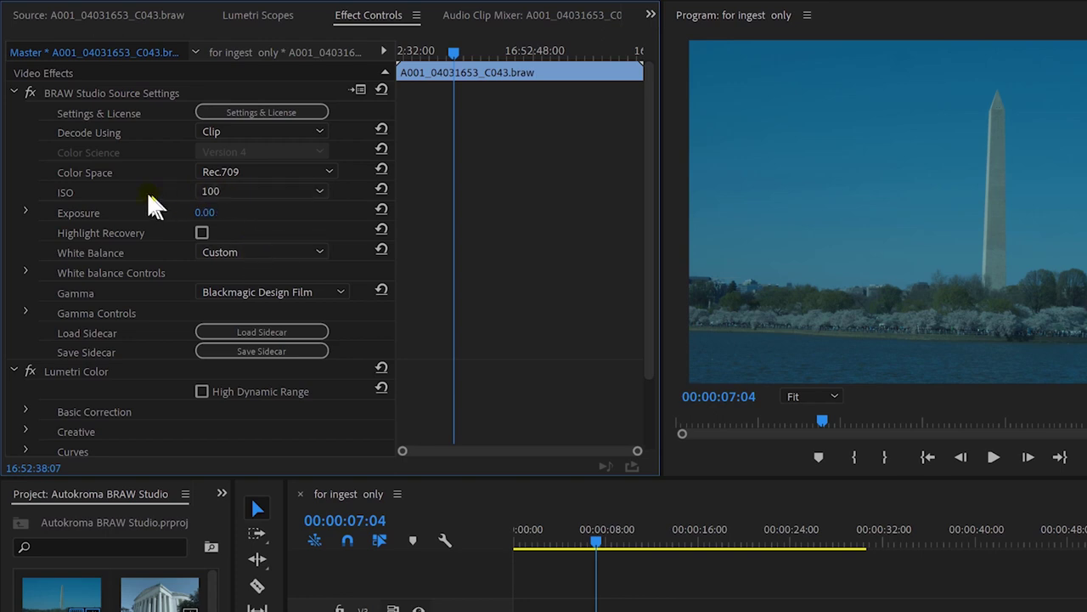
- Raise the master clip's ISO stepwise through 125 and 160 to 200
left_click(236, 194)
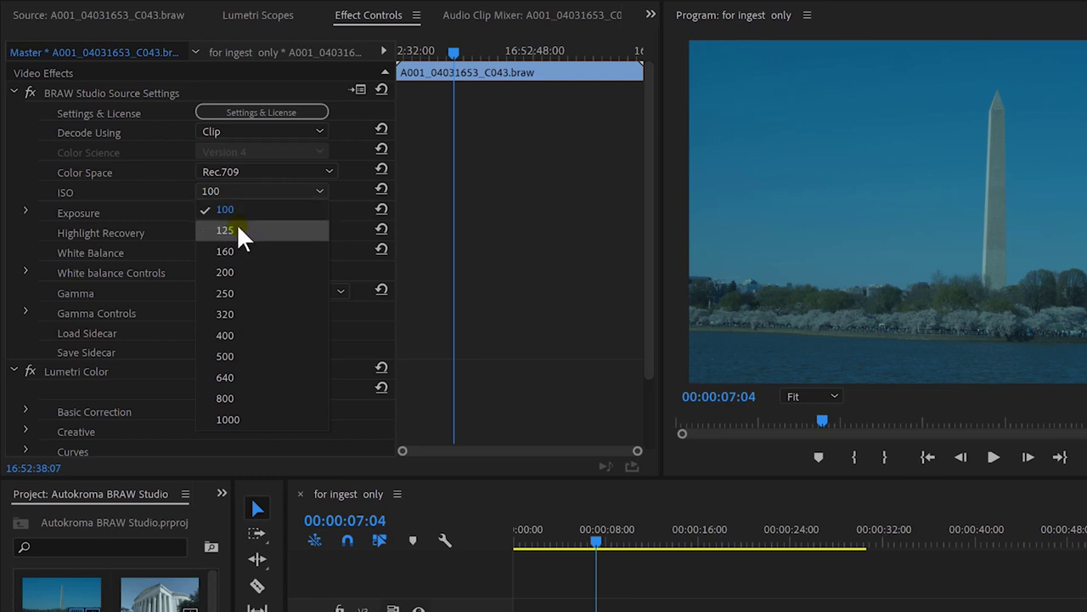
left_click(237, 230)
left_click(245, 192)
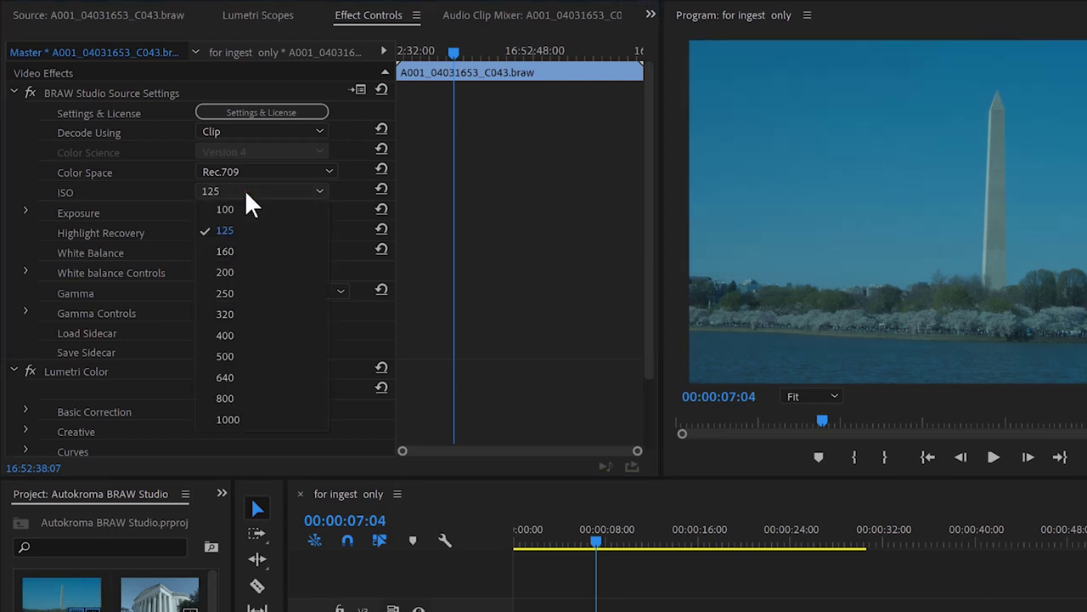
left_click(243, 250)
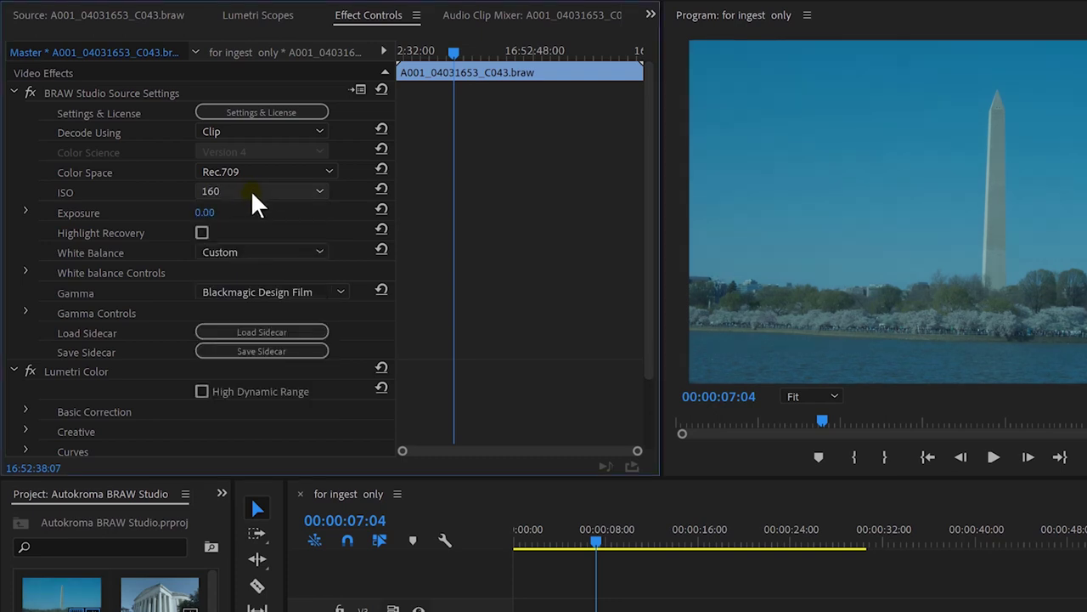
left_click(252, 196)
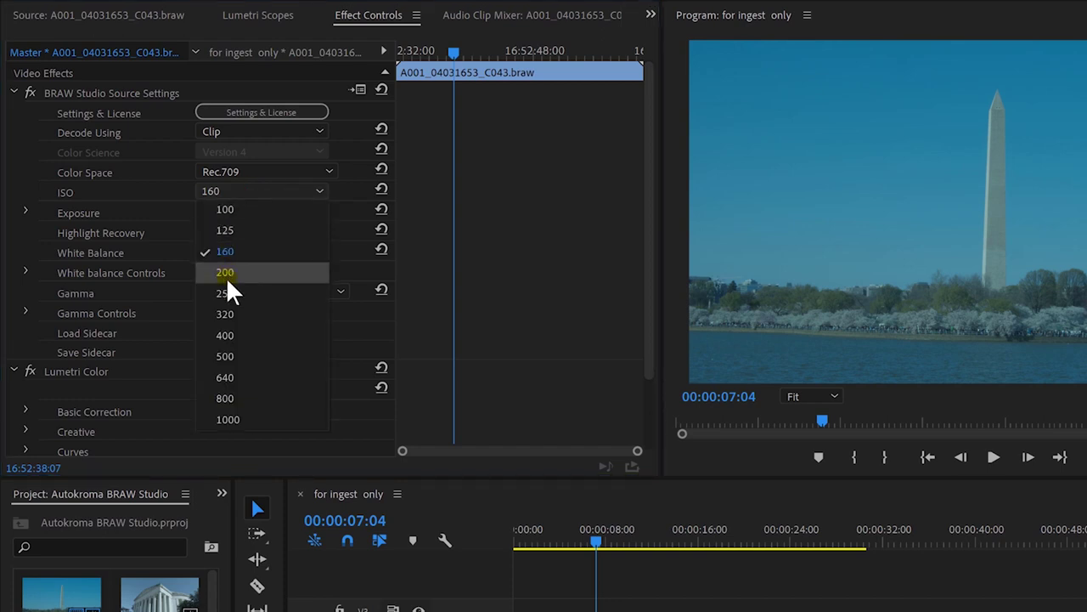
left_click(228, 272)
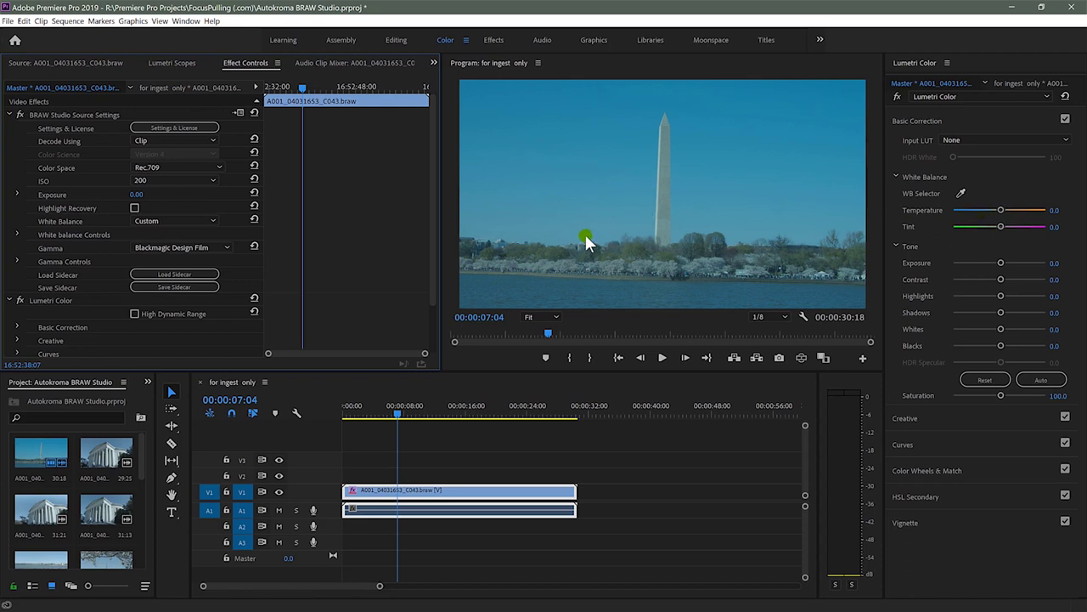
- Examine the master clip's Exposure slider range and the timeline clip's effect controls, and return to the master clip's settings with Exposure collapsed
left_click(74, 189)
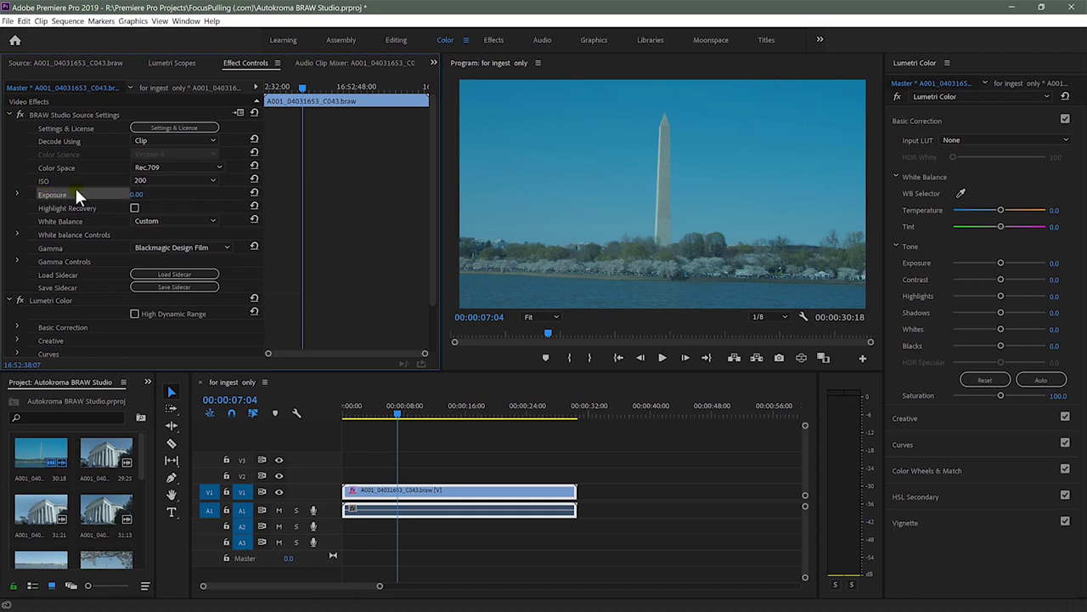
left_click(18, 195)
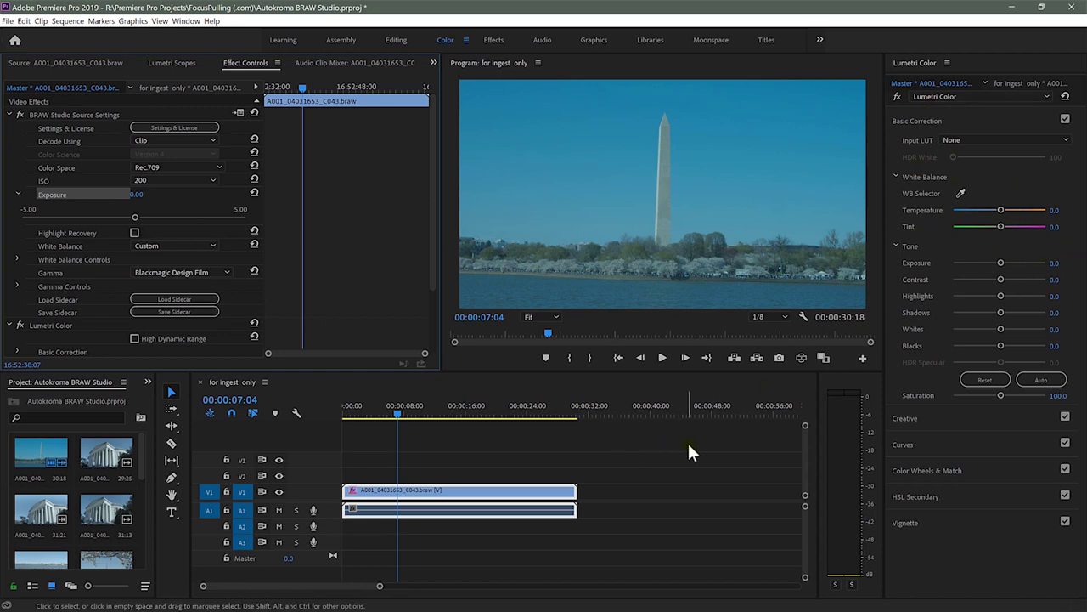
left_click(444, 476)
left_click(446, 492)
left_click(458, 491)
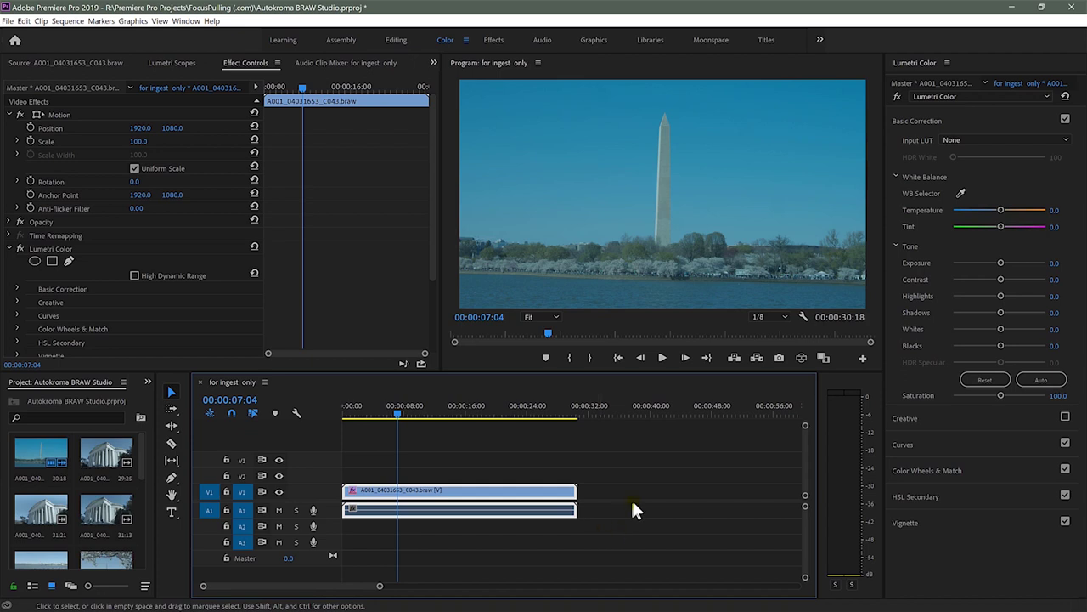
left_click(639, 455)
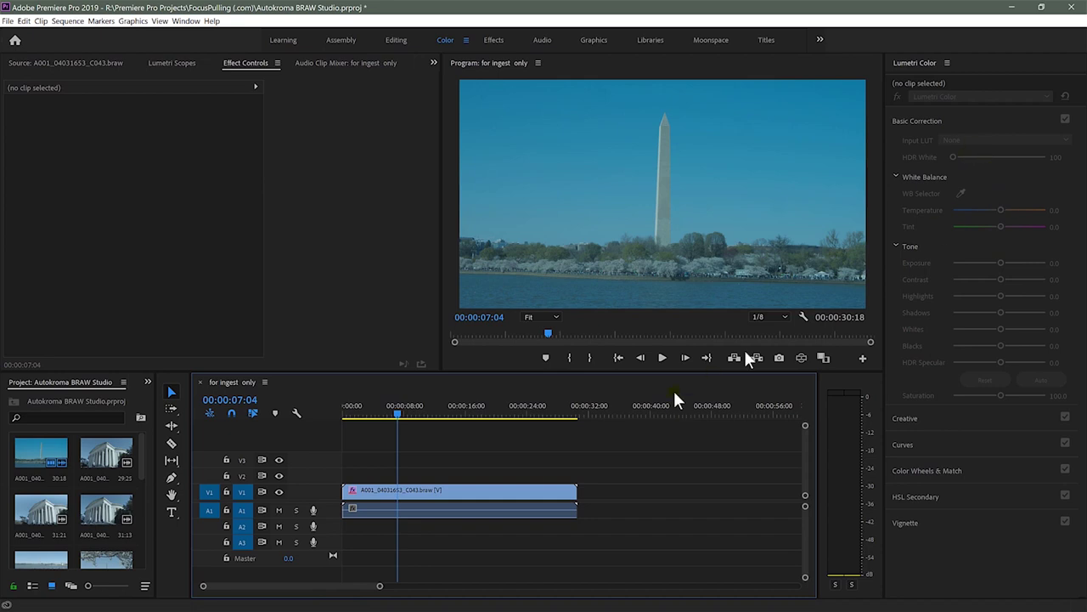
left_click(509, 487)
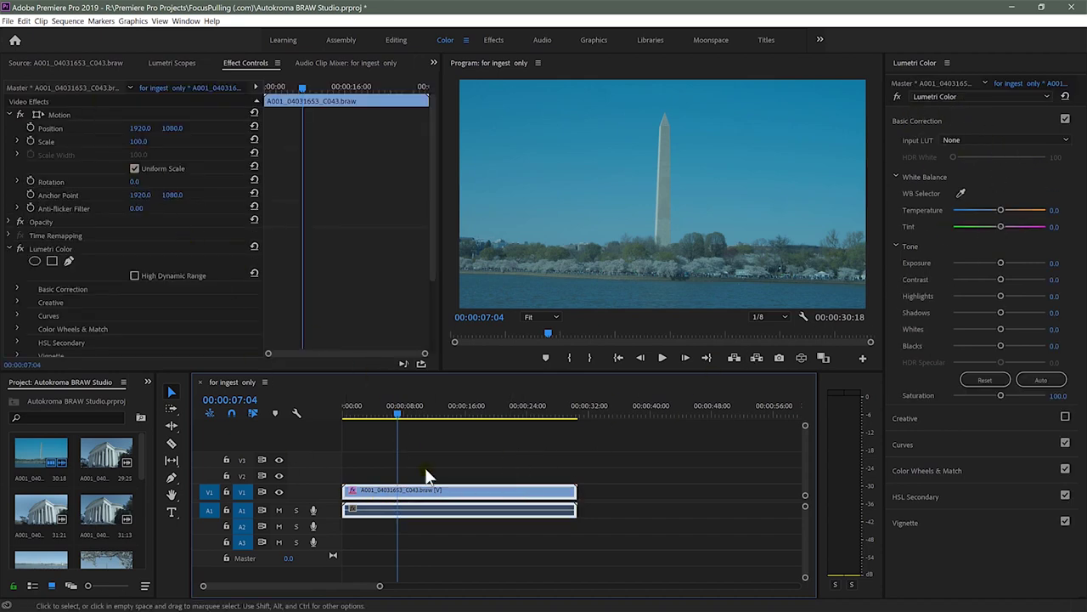
left_click(62, 85)
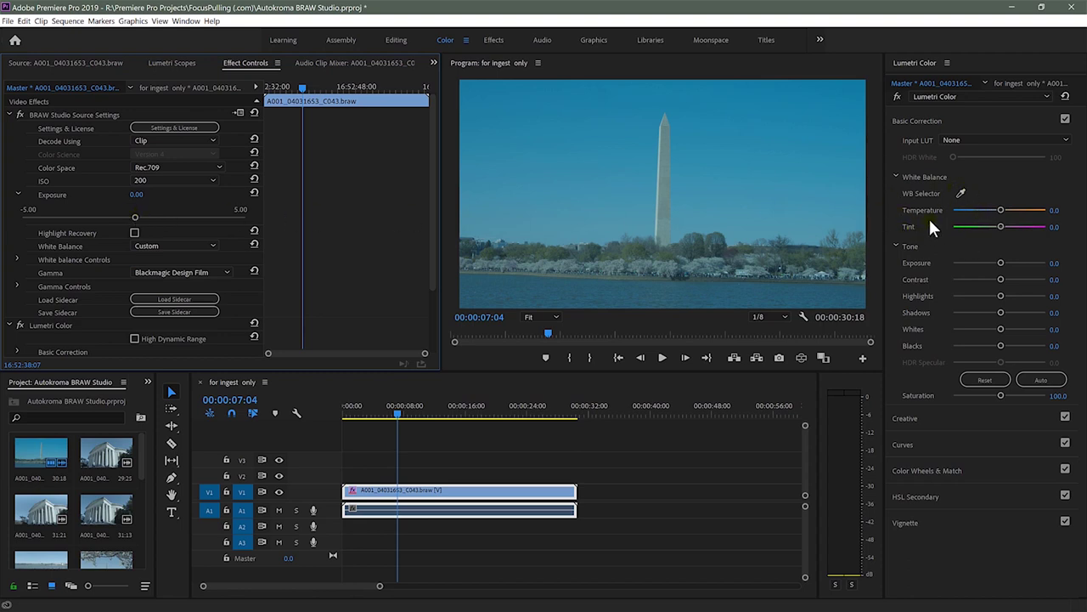
left_click(18, 193)
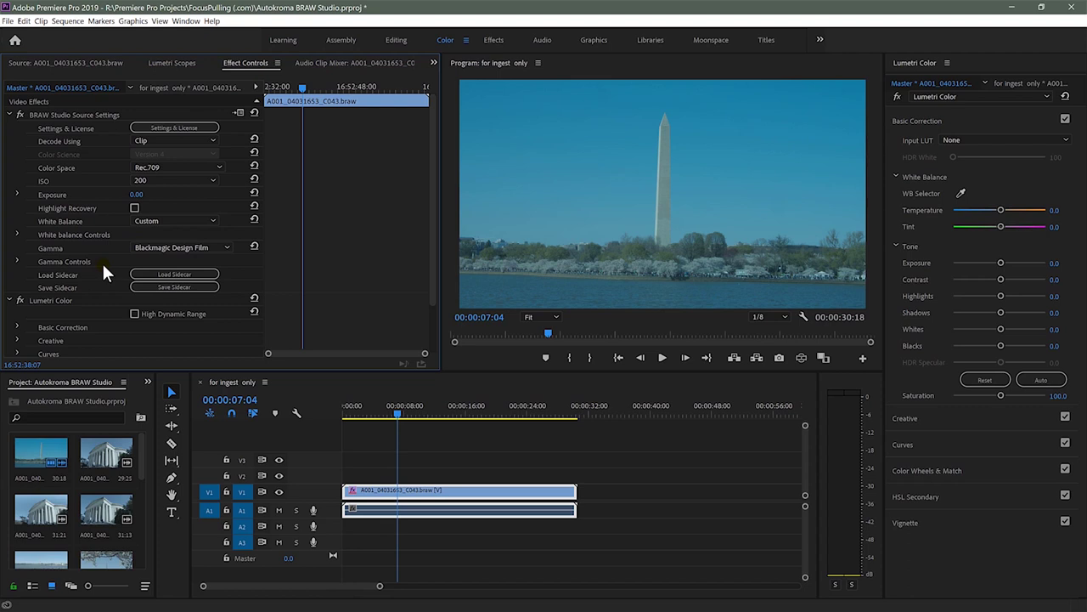
- Delete the Lumetri Color effect from the master clip, leaving only the BRAW Studio source settings
left_click(69, 192)
left_click(40, 296)
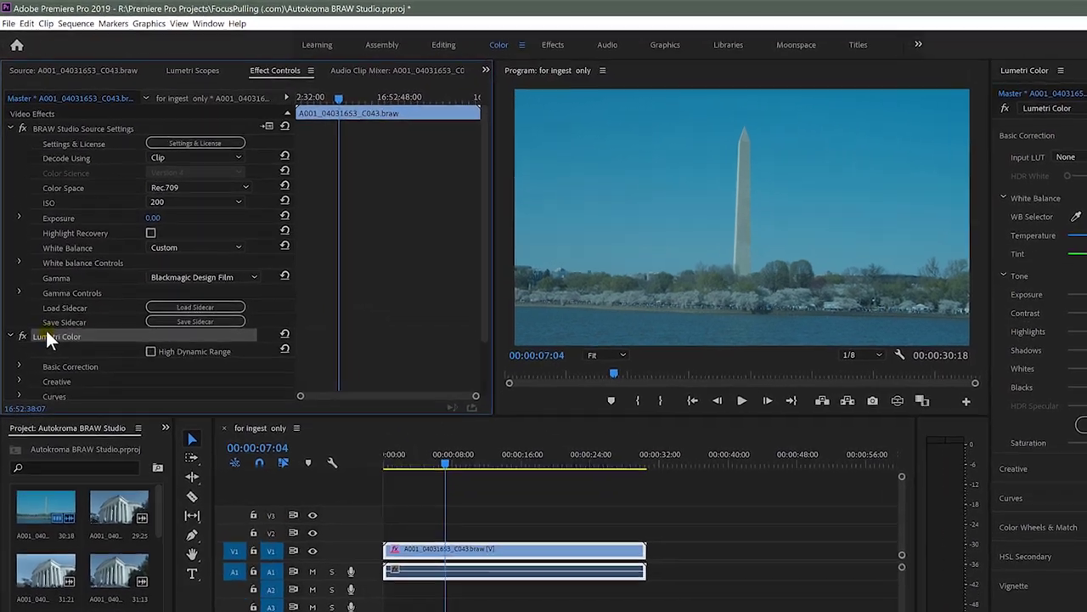
key("Delete")
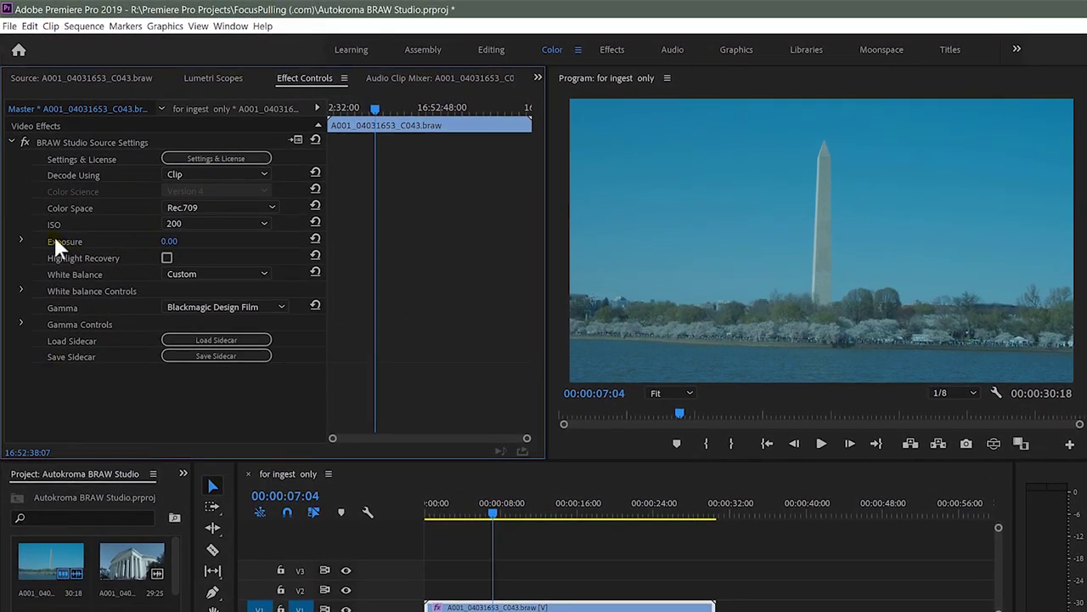
- Expand Gamma Controls in the BRAW Studio source settings and examine its parameters down to the sidecar options
left_click(22, 322)
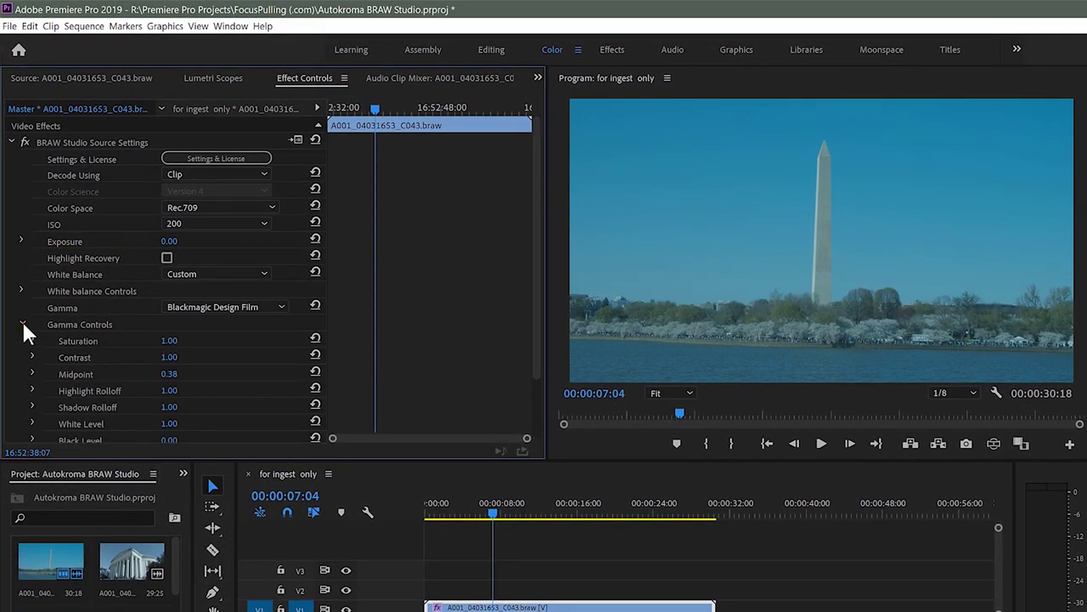
scroll(373, 327, "down", 1)
scroll(374, 329, "down", 1)
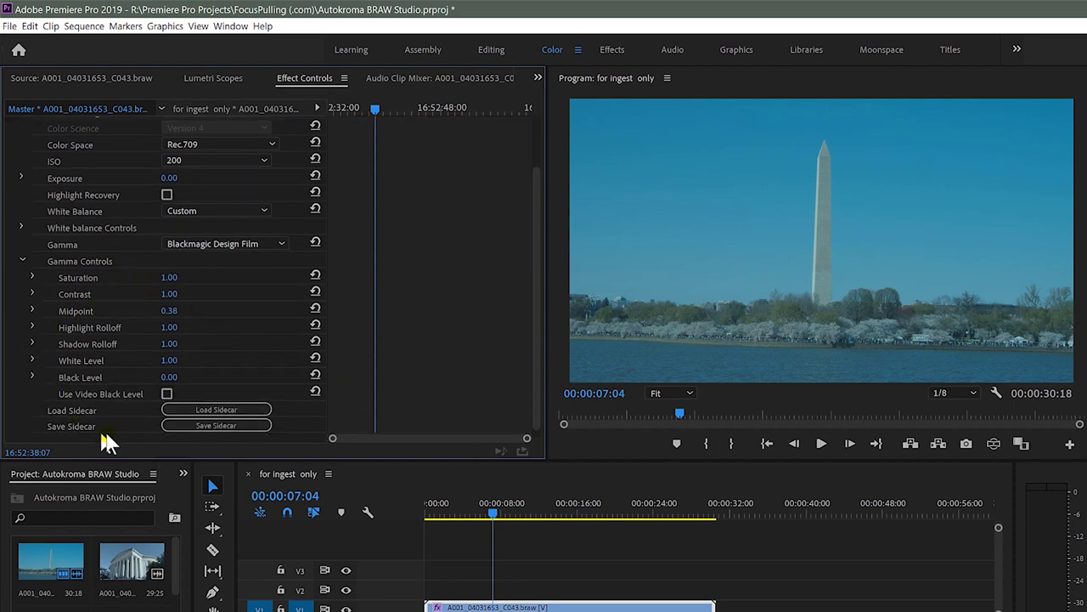
- Collapse the Gamma Controls group and highlight the Exposure and ISO parameters in the master clip's source settings
left_click(23, 261)
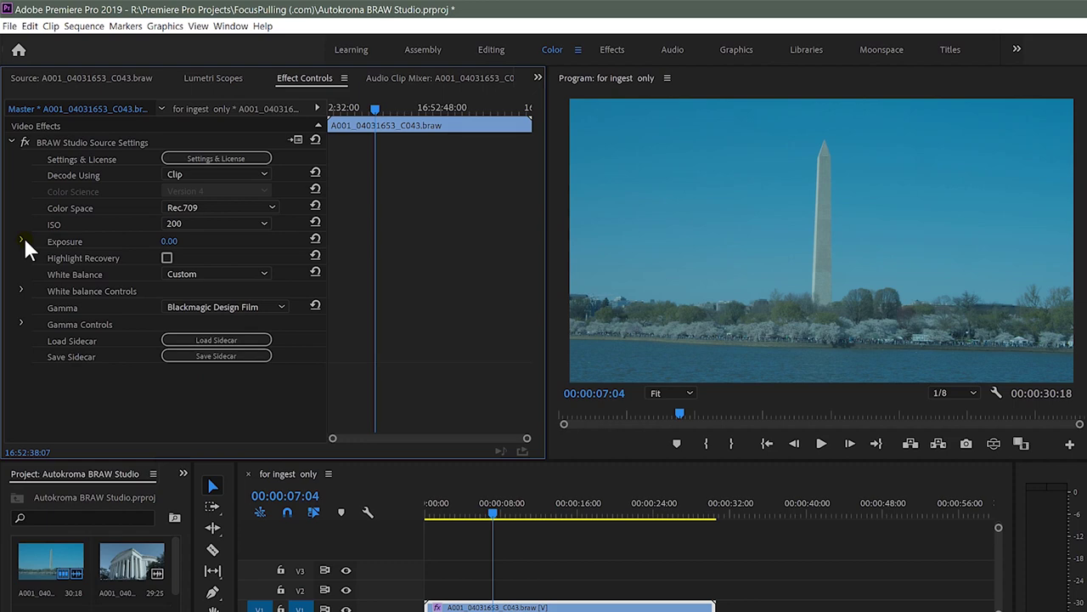
left_click(80, 241)
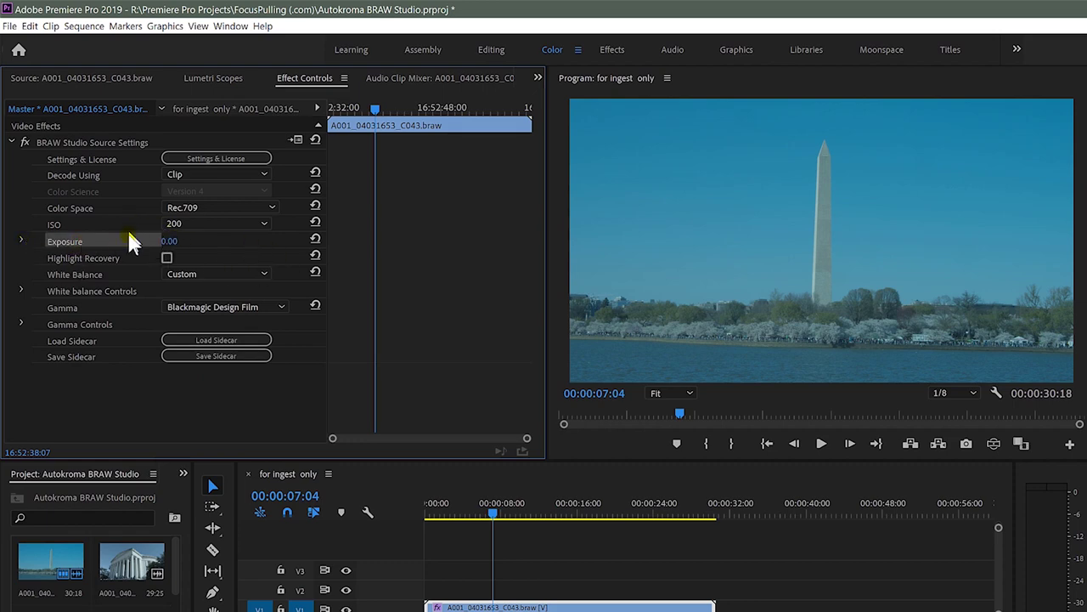
left_click(75, 222)
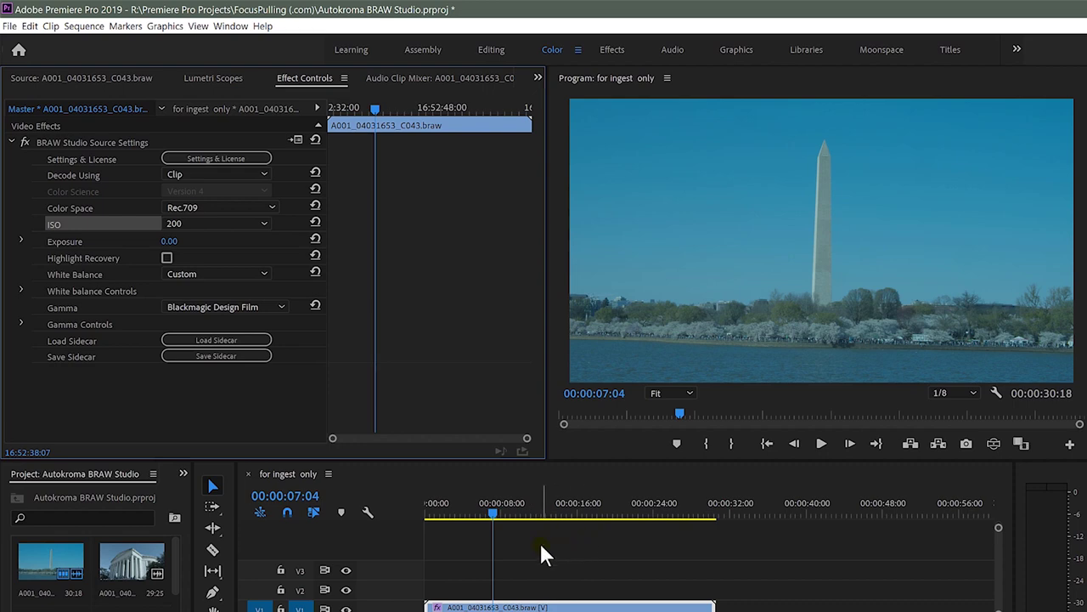
- Toggle Highlight Recovery on and off to compare its effect on the image, leaving it disabled
left_click(167, 258)
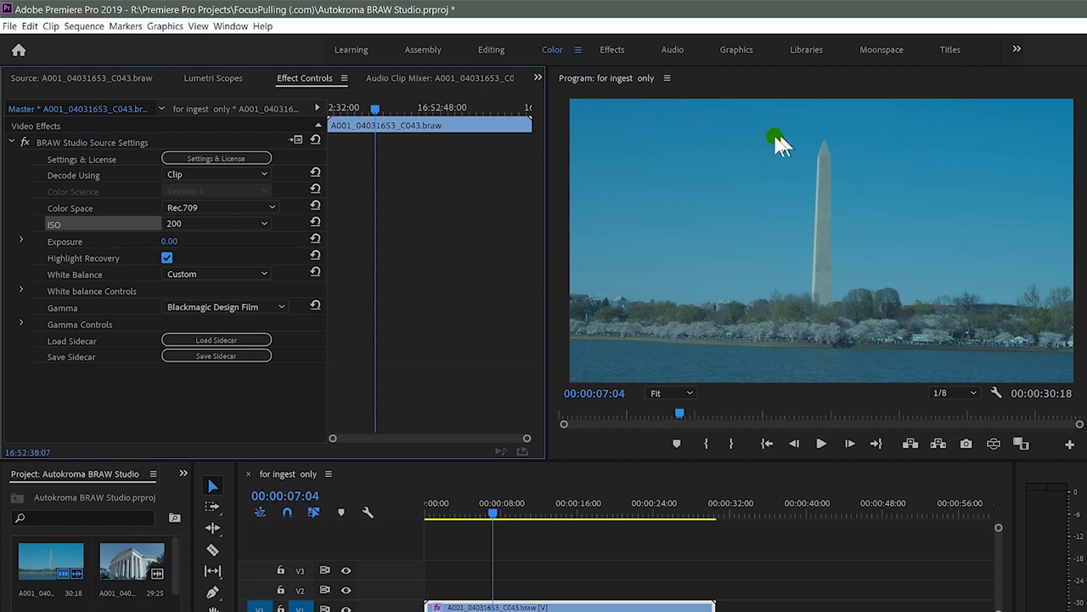
left_click(166, 258)
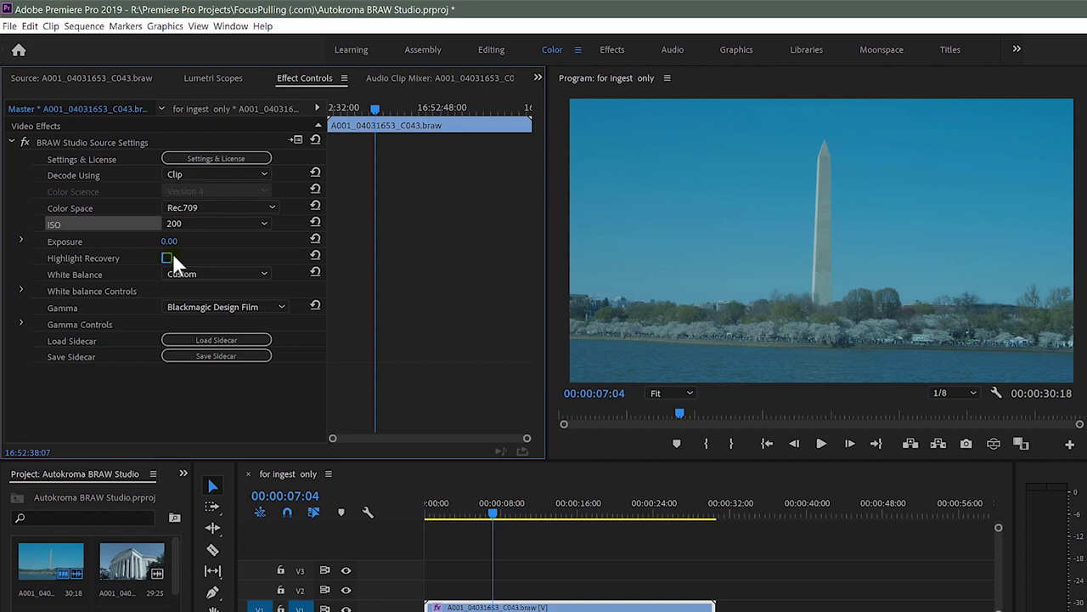
left_click(862, 206)
left_click(166, 257)
- Set the master clip's White Balance preset to Daylight
left_click(102, 274)
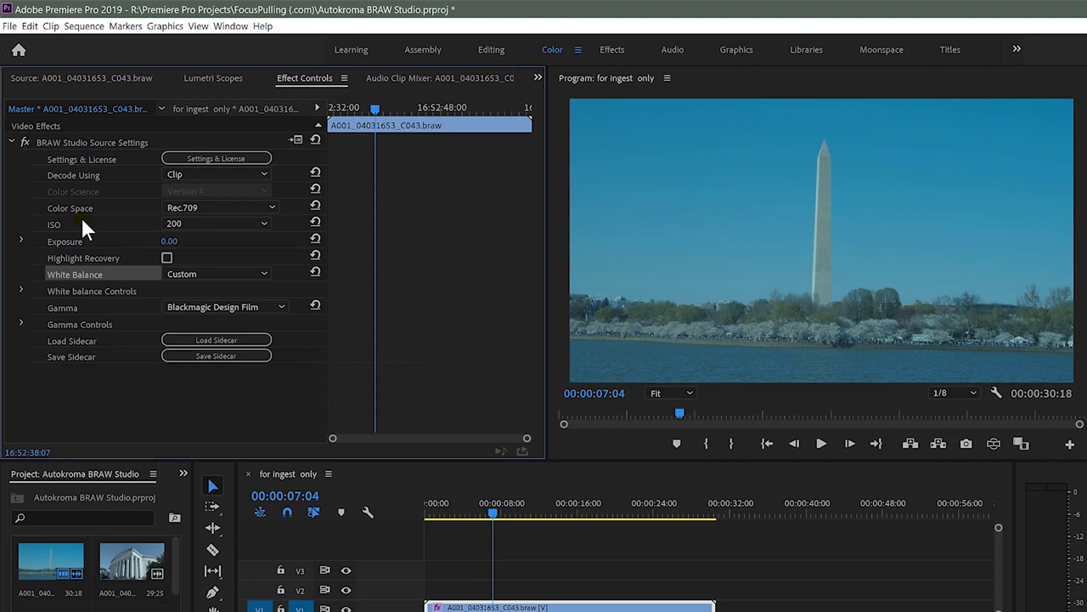
left_click(80, 219)
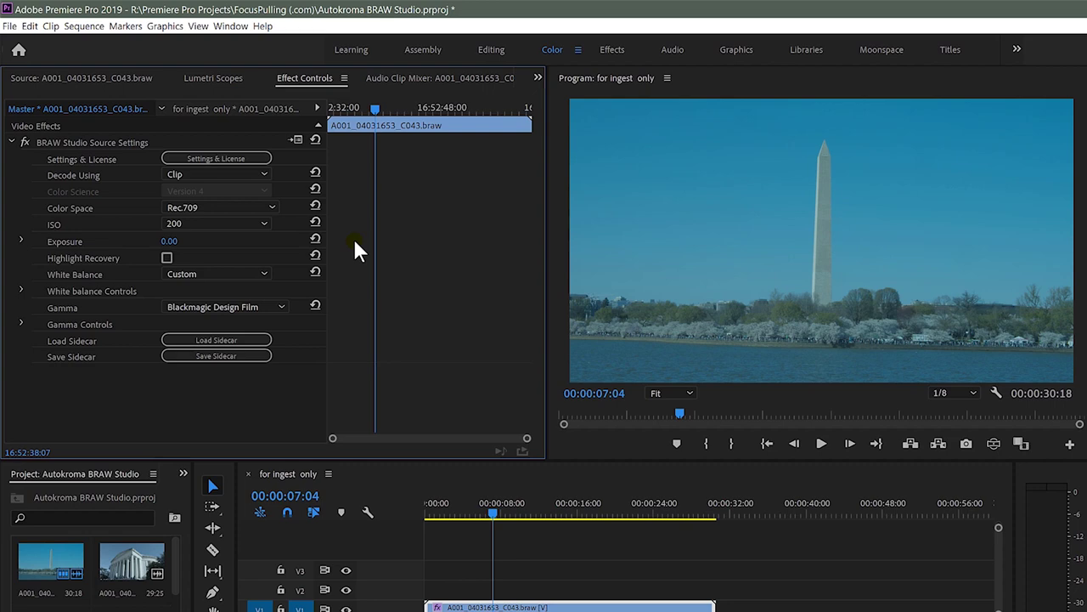
left_click(935, 141)
left_click(188, 272)
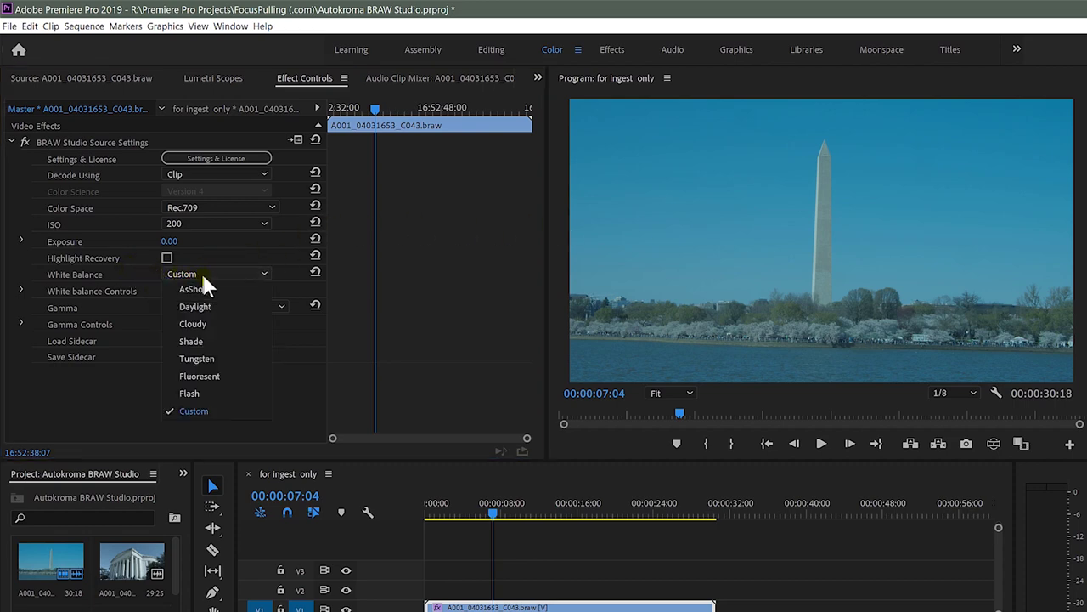
left_click(205, 299)
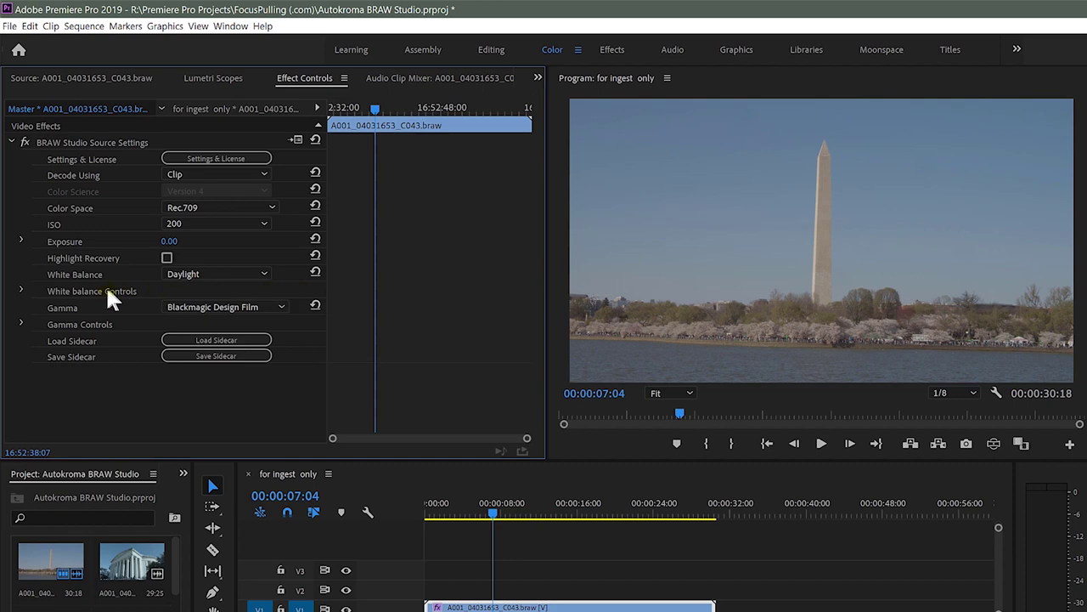
- Expand White balance Controls to expose Color Temp and Tint, keeping the Daylight preset selected
left_click(22, 290)
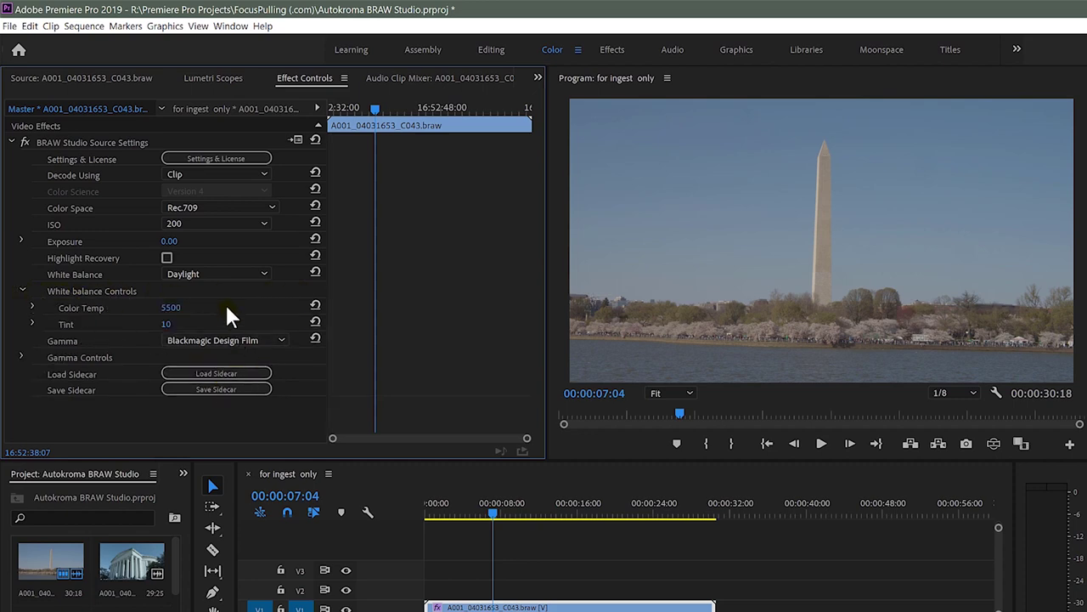
left_click(214, 273)
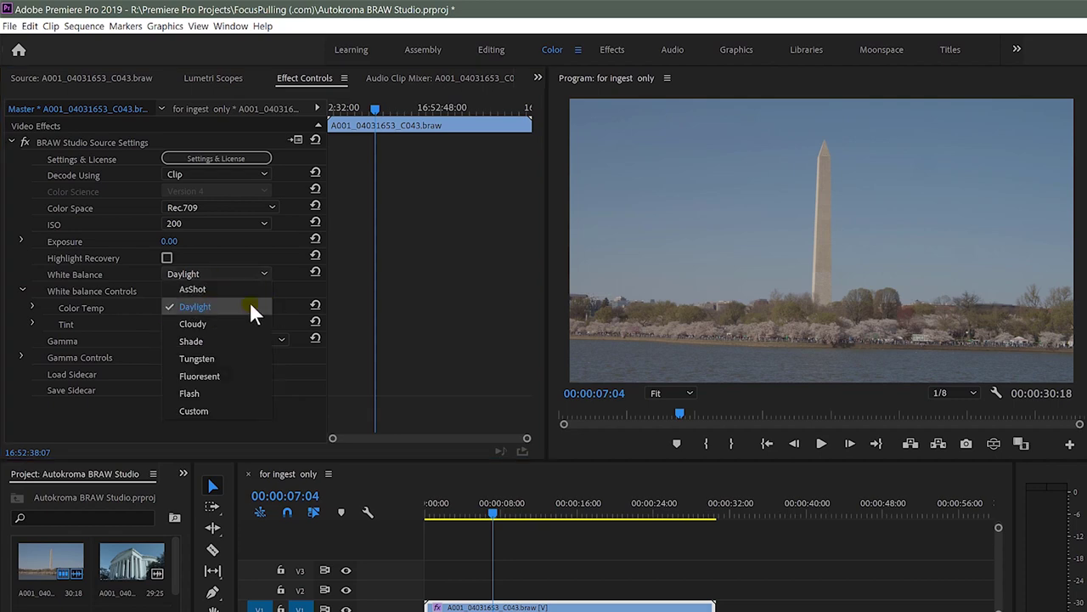
left_click(249, 306)
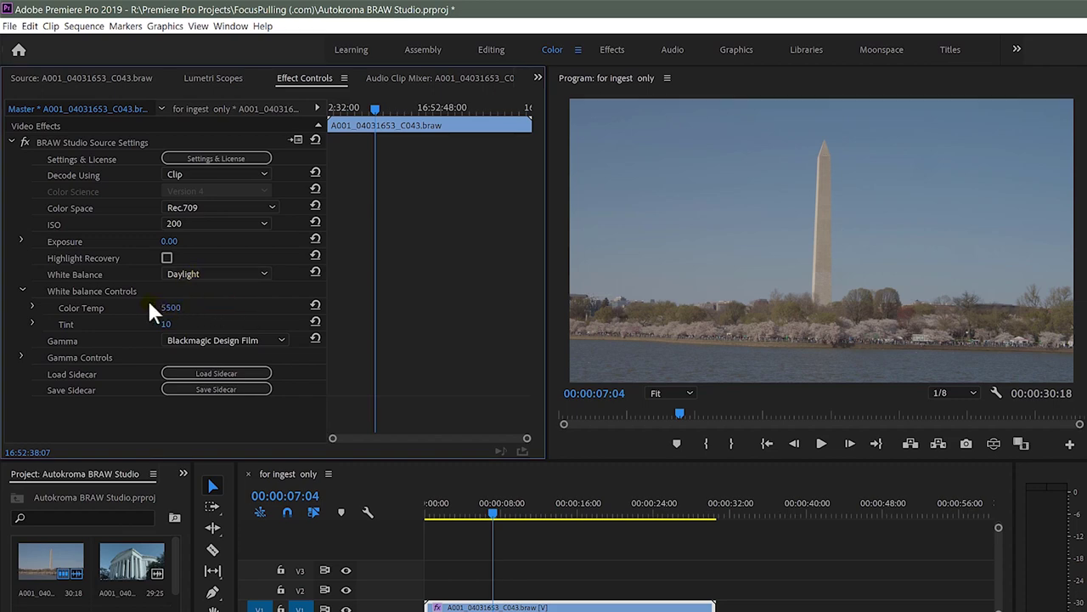
left_click_drag(164, 309, 175, 308)
- Try the Tungsten white balance preset on the master clip, and return to Daylight
left_click(202, 273)
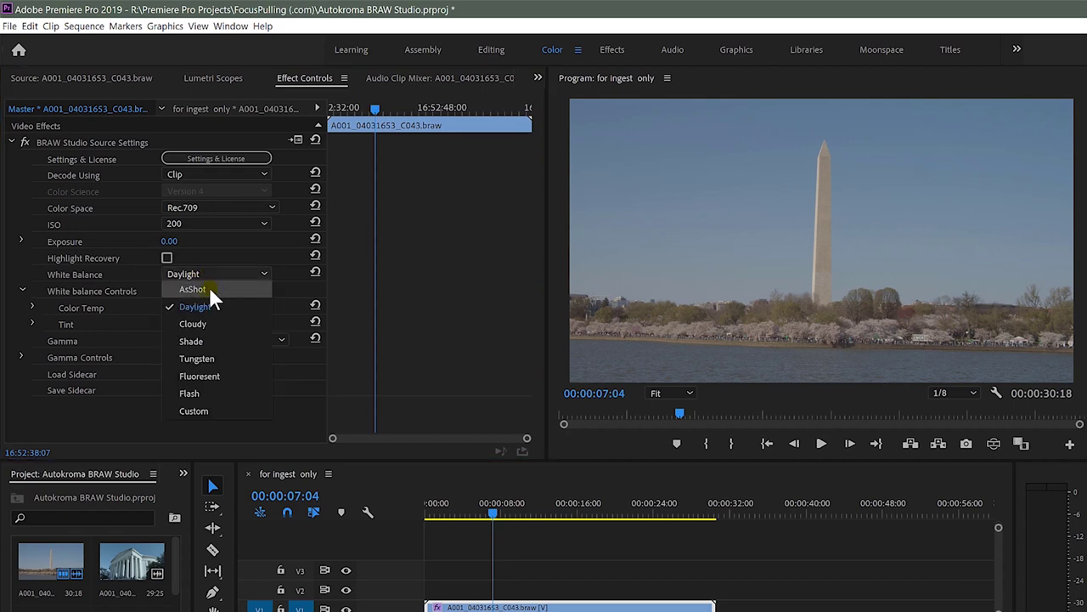
left_click(197, 357)
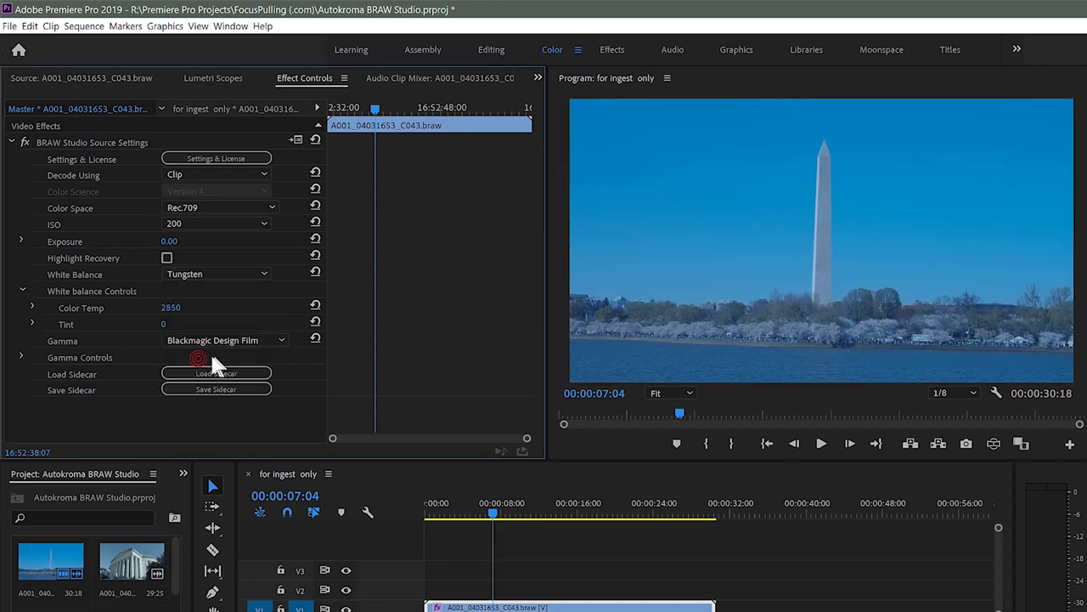
left_click(196, 276)
left_click(195, 272)
left_click(190, 276)
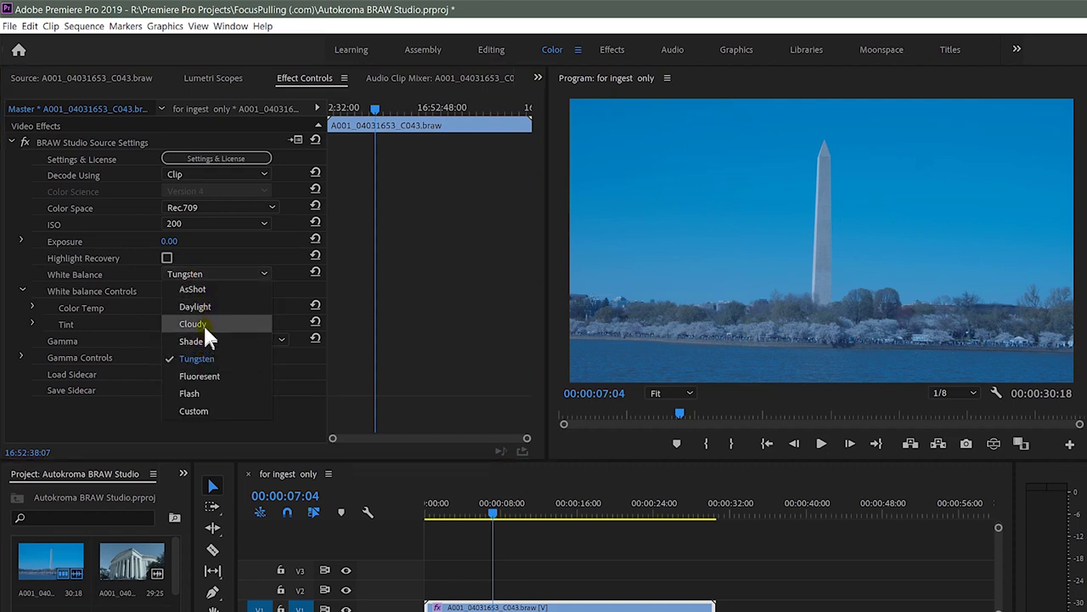
left_click(204, 306)
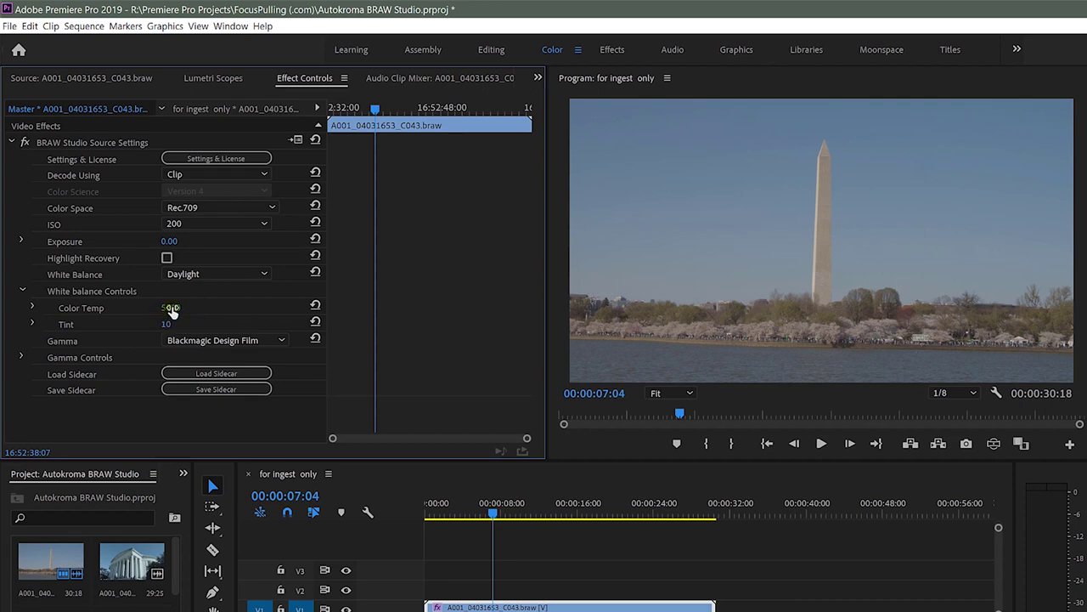
- Try the Shade and AsShot white balance presets in turn, and restore Daylight
left_click(201, 270)
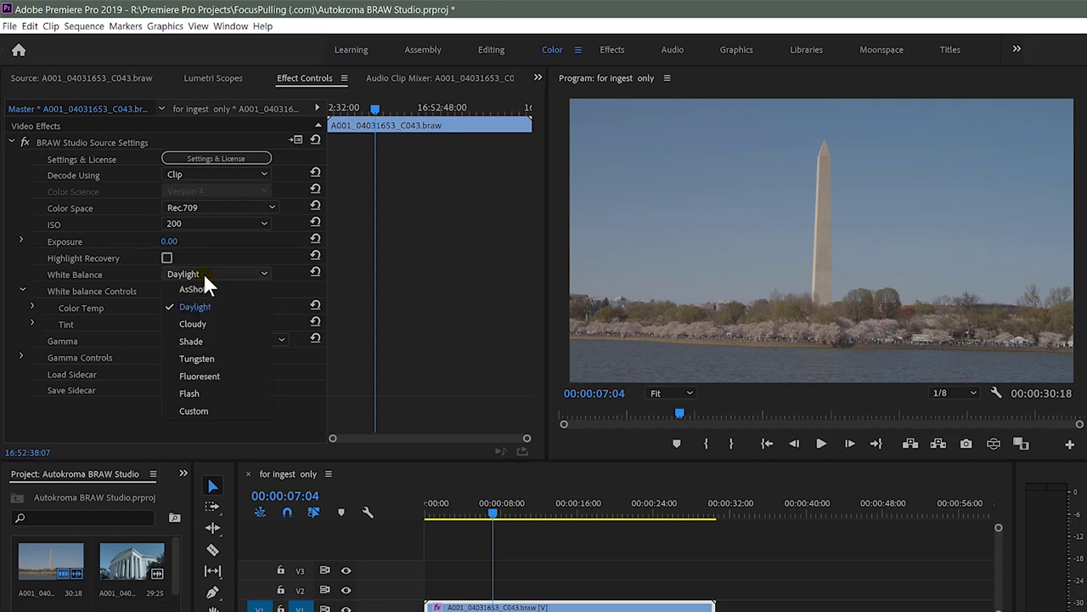
left_click(201, 341)
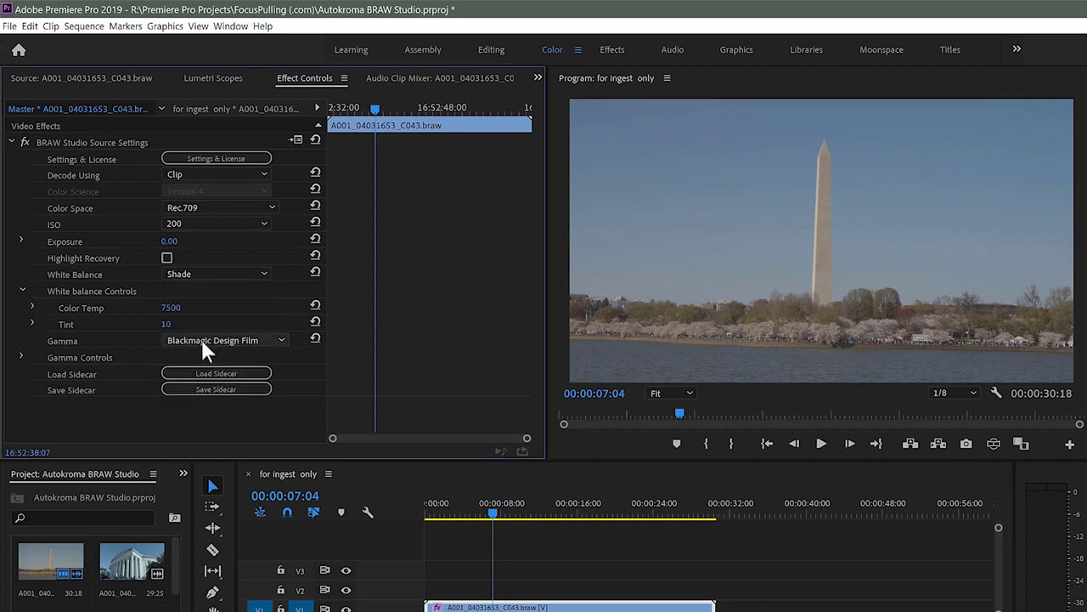
left_click(205, 272)
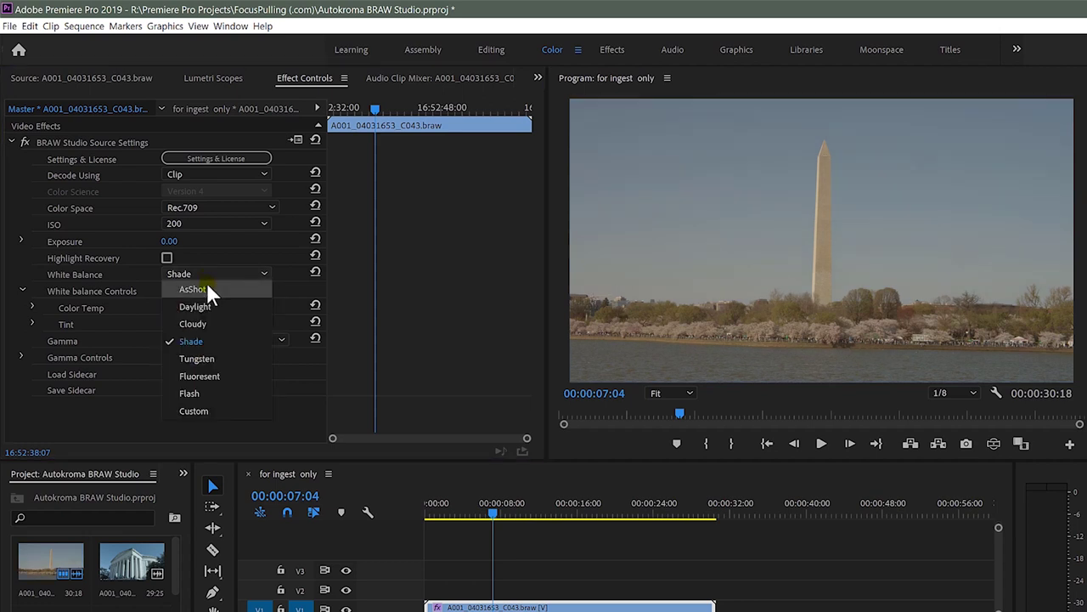
left_click(206, 289)
left_click(204, 274)
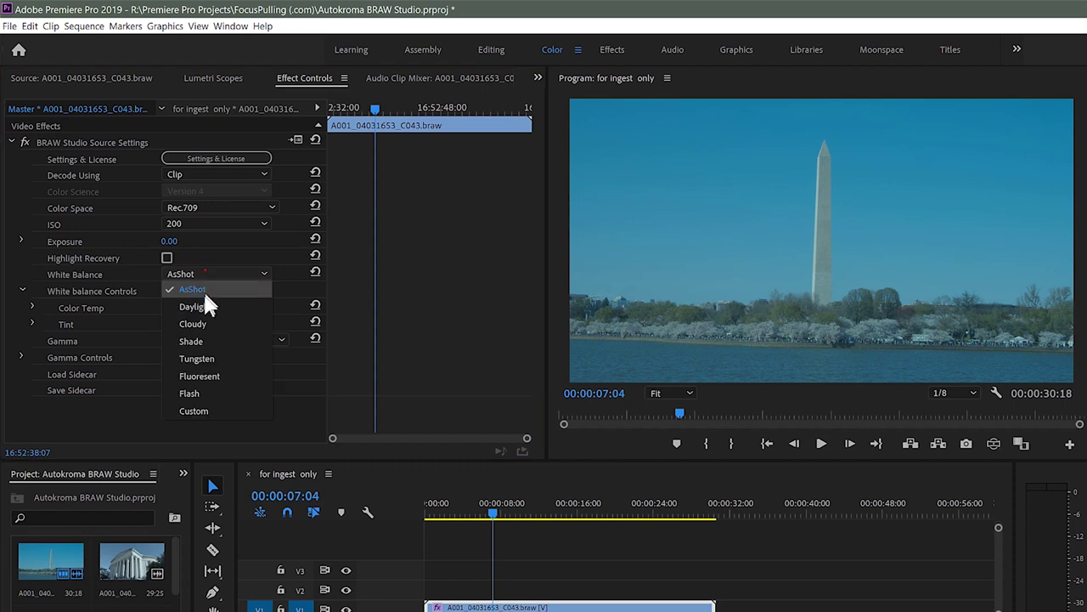
left_click(199, 307)
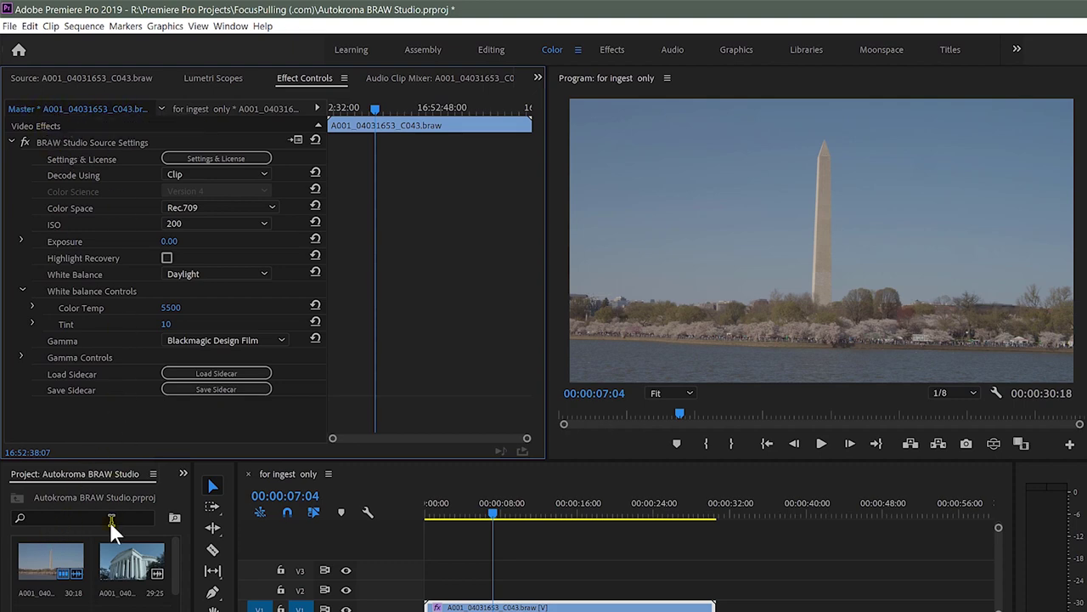
- Compare the timeline clip's Lumetri white balance controls with the master clip's White Balance presets, keeping Daylight selected
left_click(59, 565)
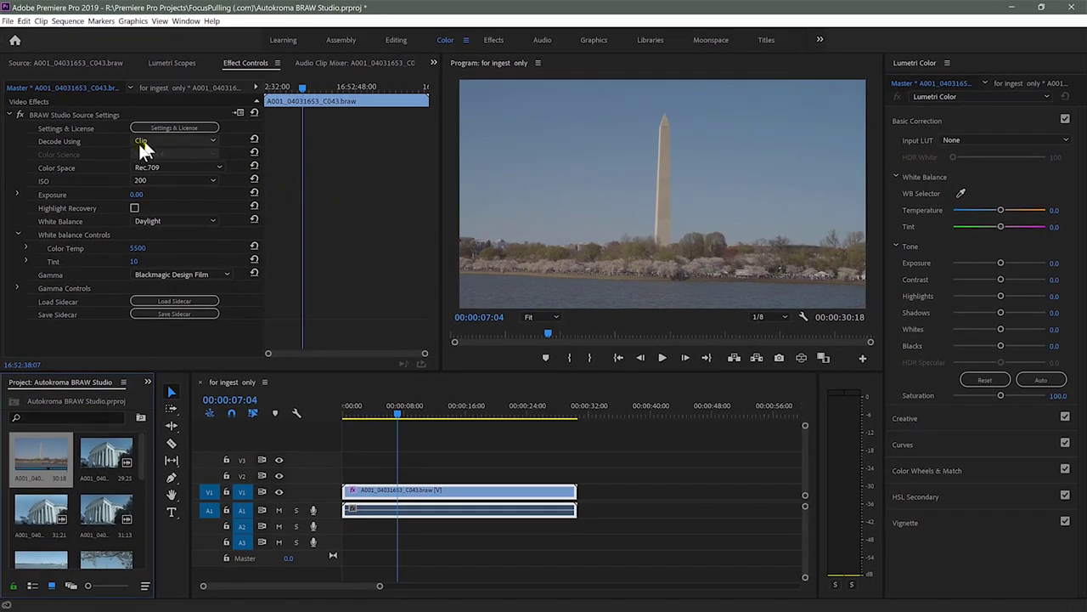
left_click(507, 494)
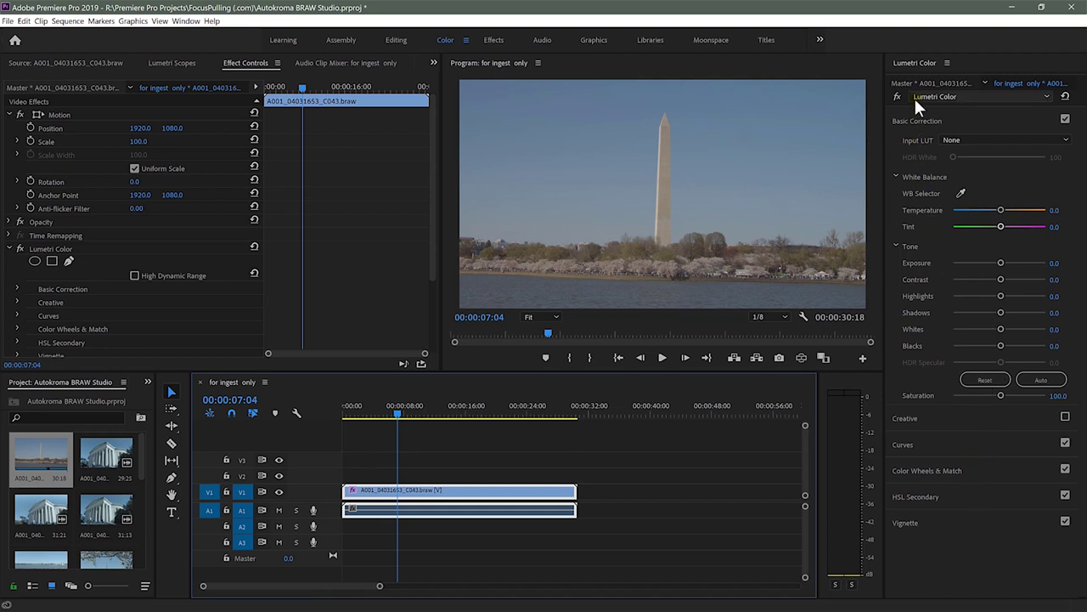
left_click(276, 253)
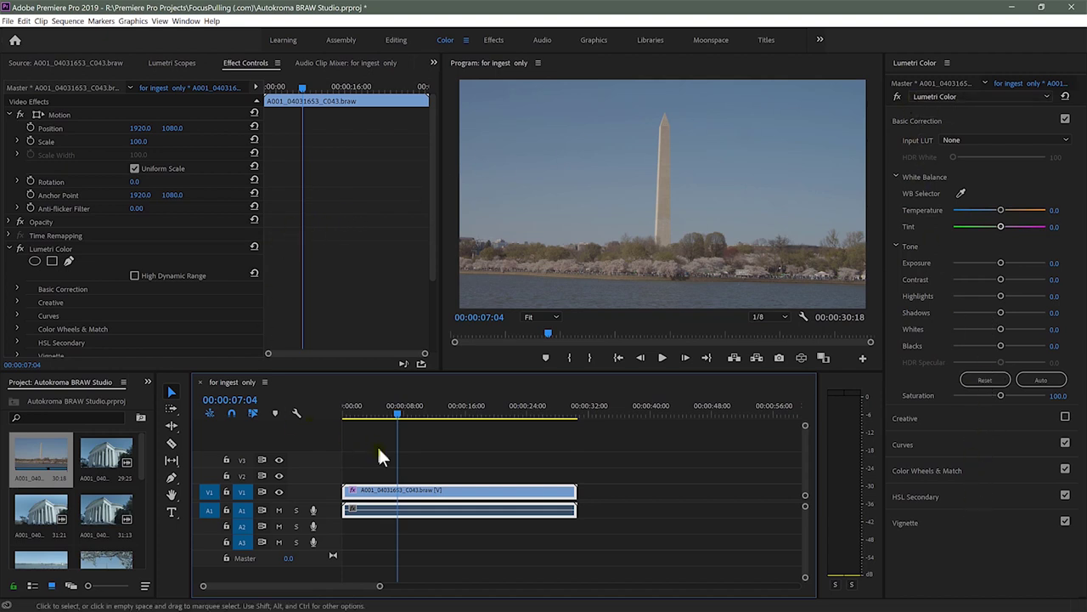
left_click(42, 86)
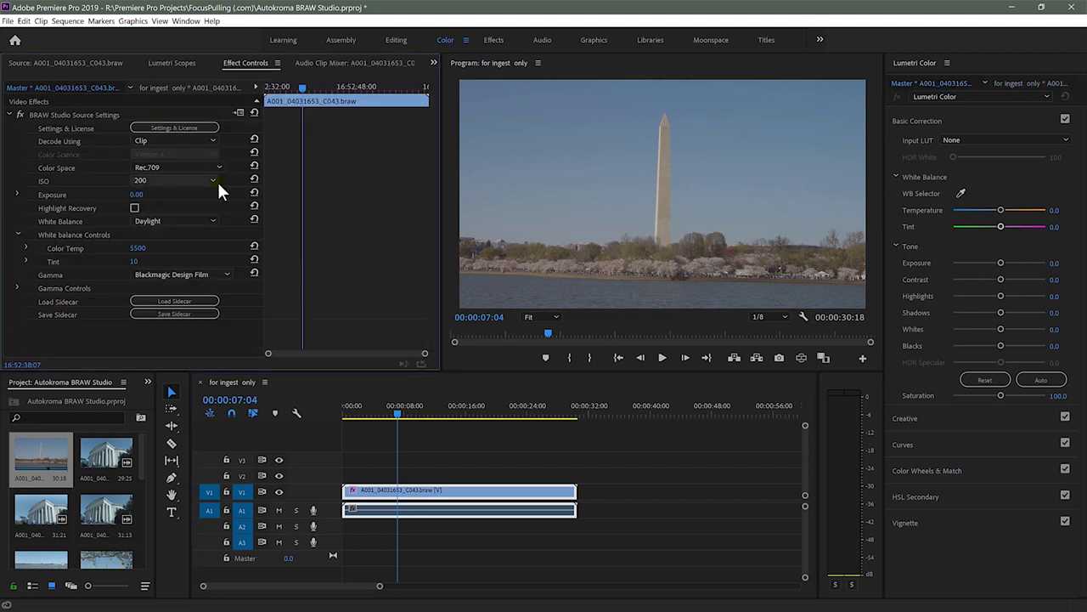
left_click(185, 219)
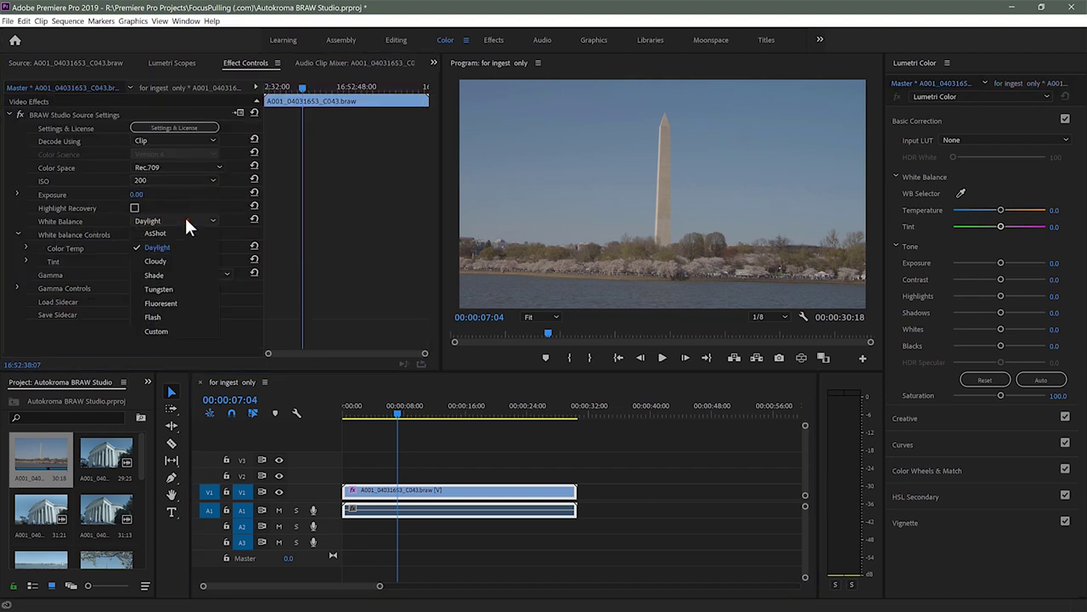
left_click(155, 248)
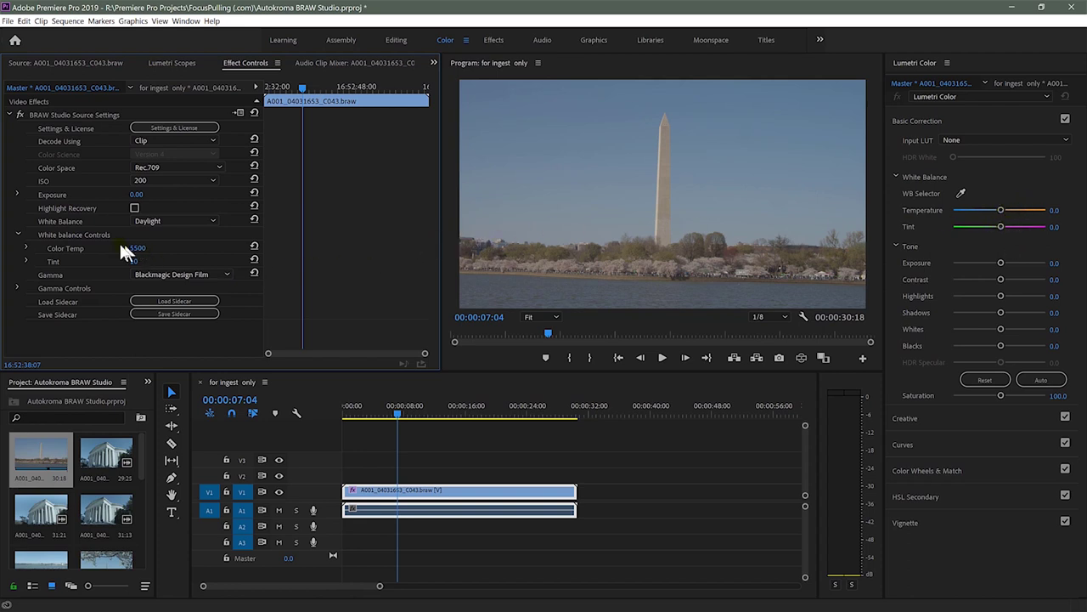
- Collapse White balance Controls, expand Gamma Controls, and review the gamma parameters down to Use Video Black Level
left_click(18, 229)
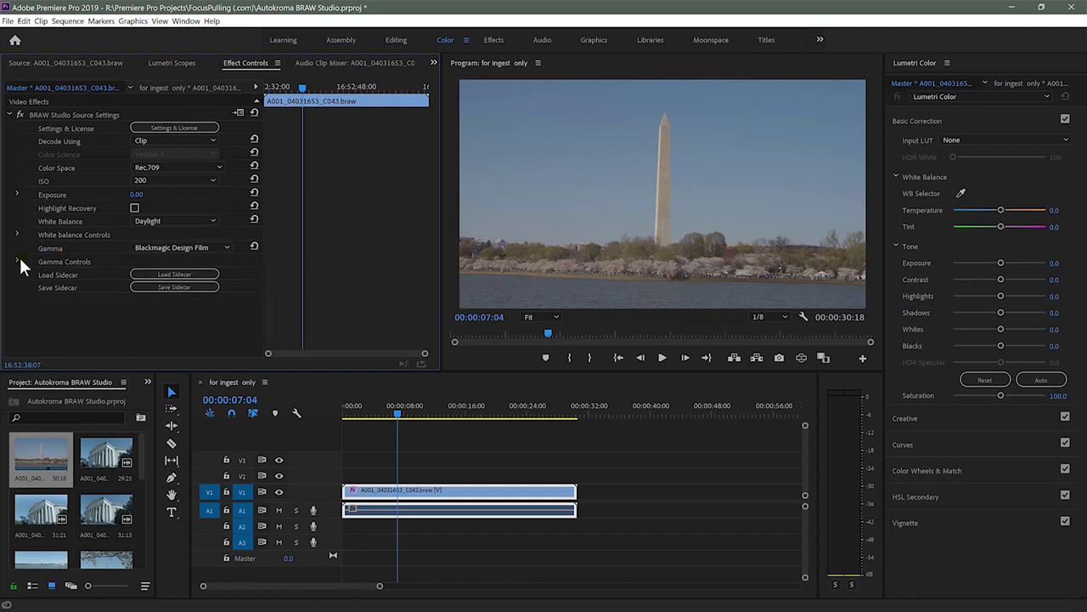
left_click(18, 262)
scroll(375, 265, "down", 3)
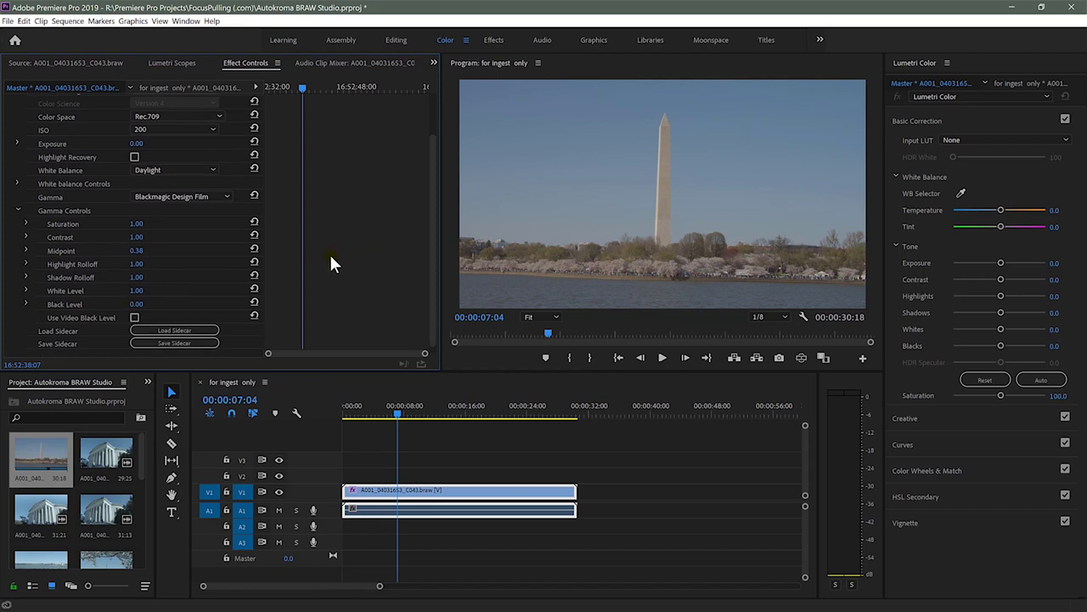
scroll(263, 225, "up", 2)
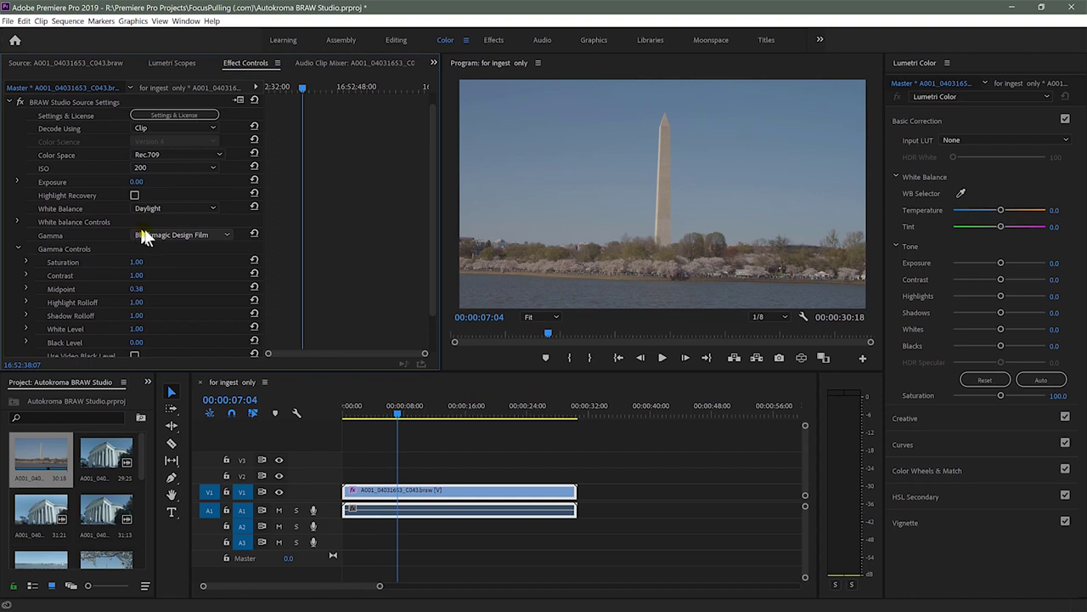
scroll(135, 225, "down", 2)
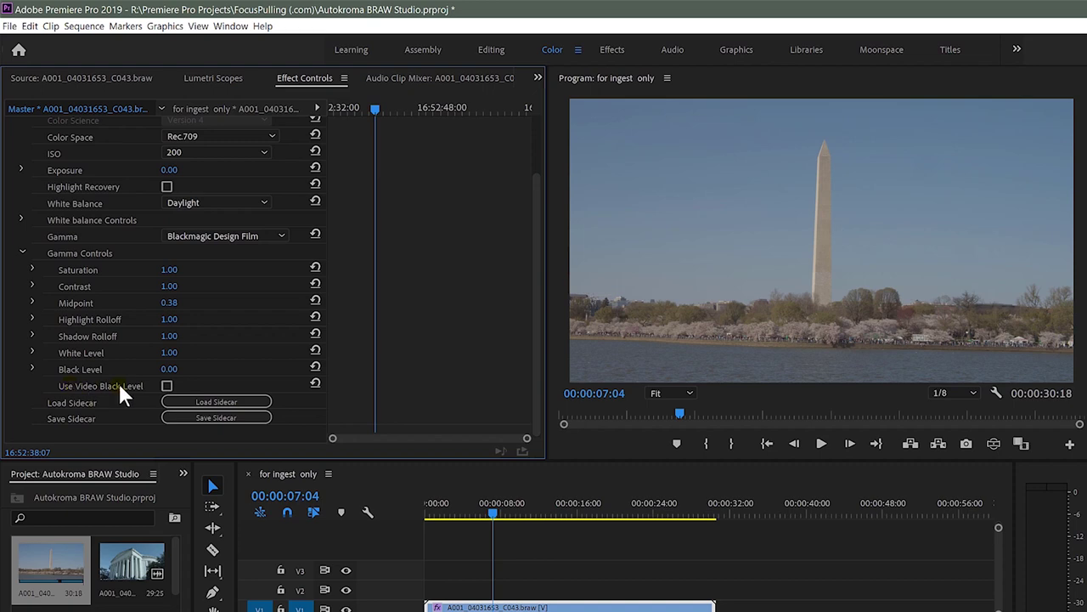
- Enable Use Video Black Level in the Gamma Controls and save the project
left_click(166, 385)
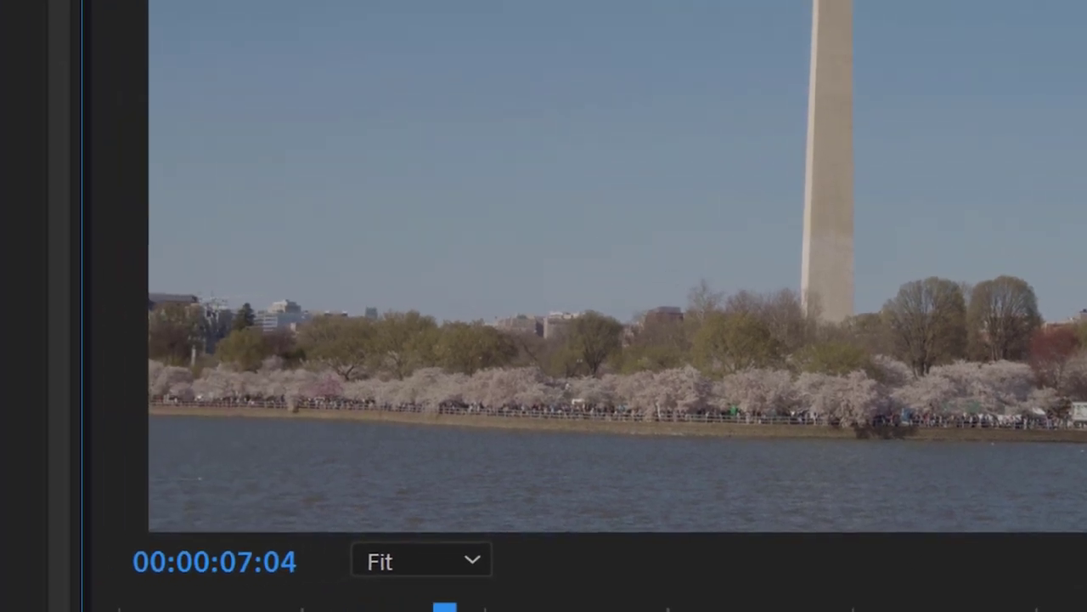
left_click(61, 517)
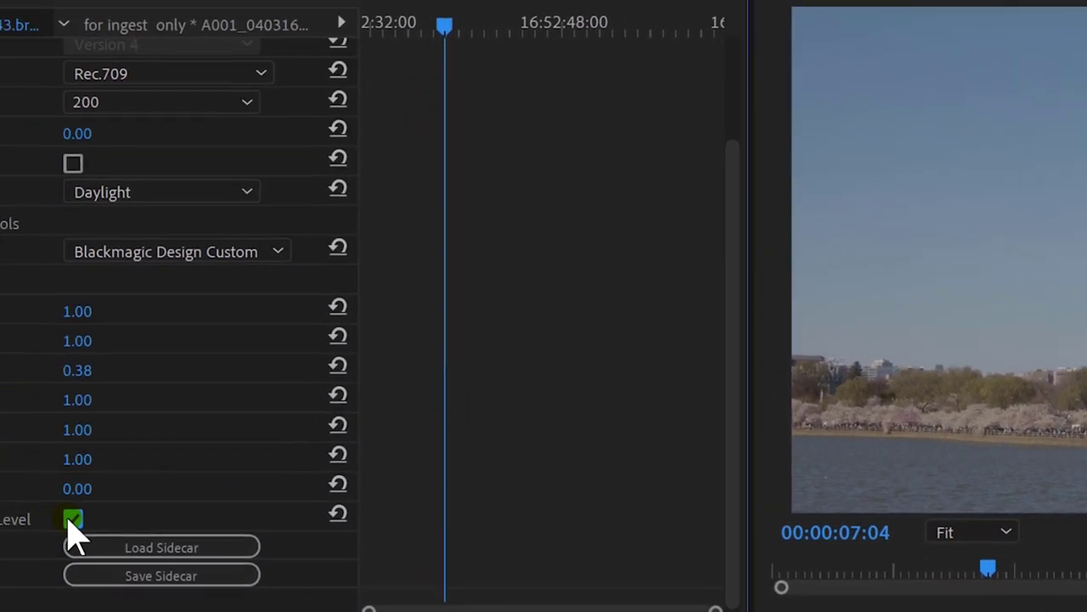
key("ctrl+s")
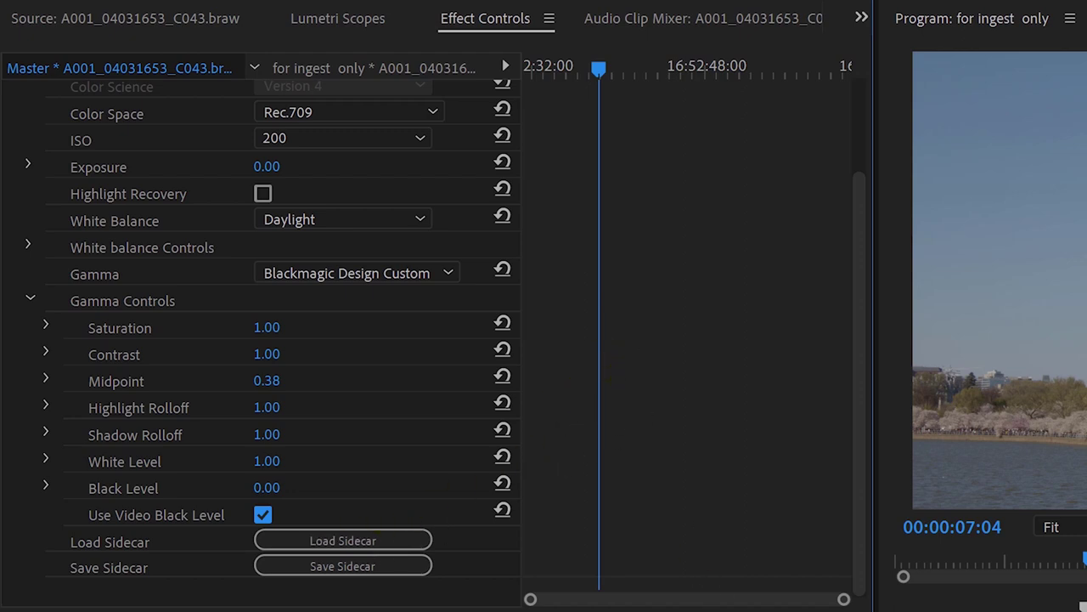
- Switch to the footage folder in File Explorer and compare A001_04031652_C042.braw with its matching .braw.studio file
key("super")
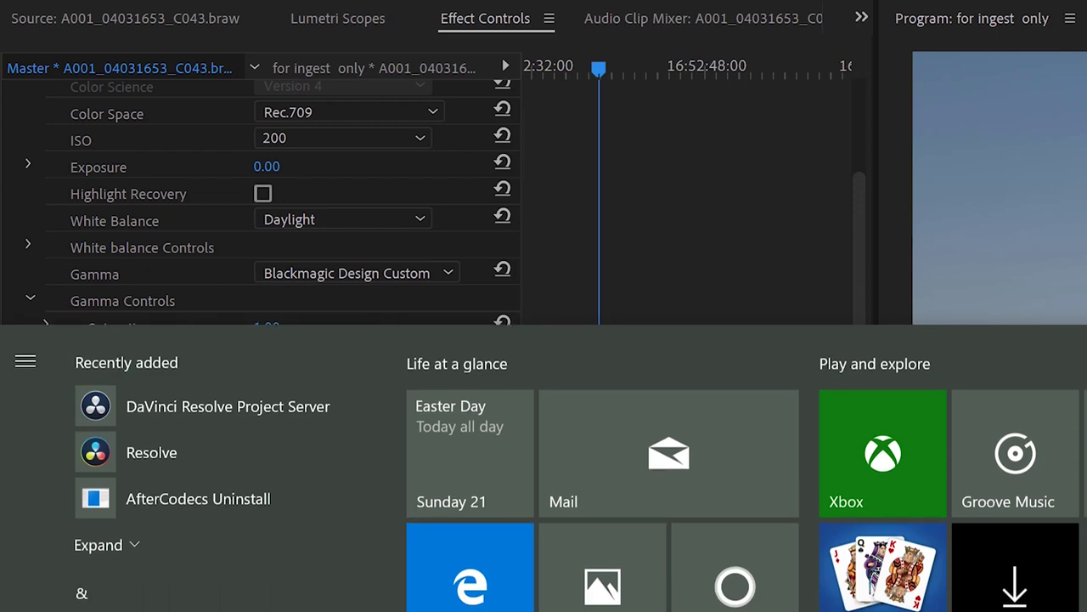
key("alt+Tab")
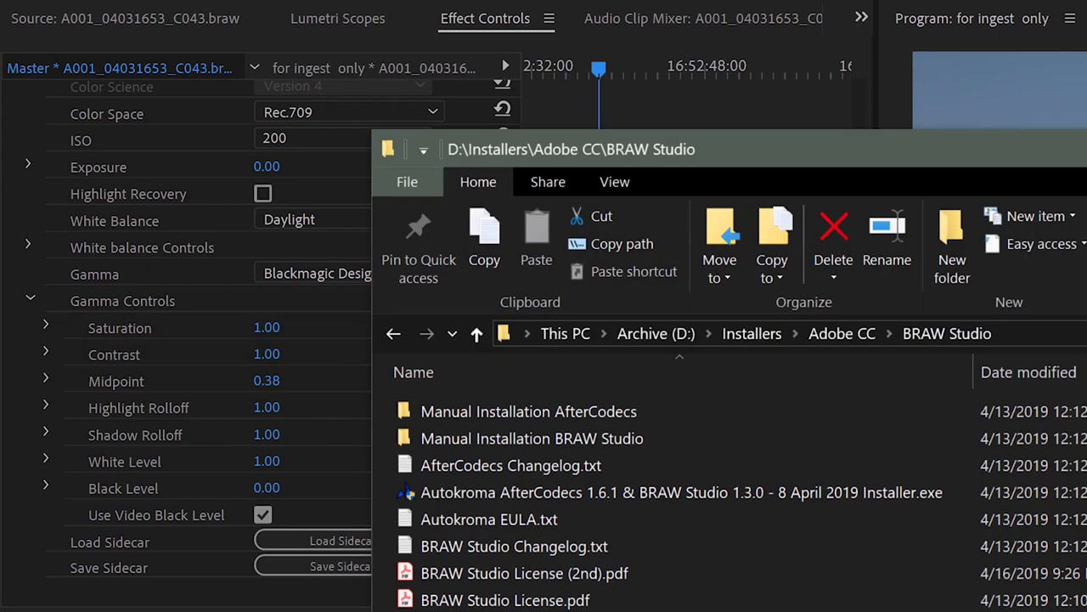
key("super")
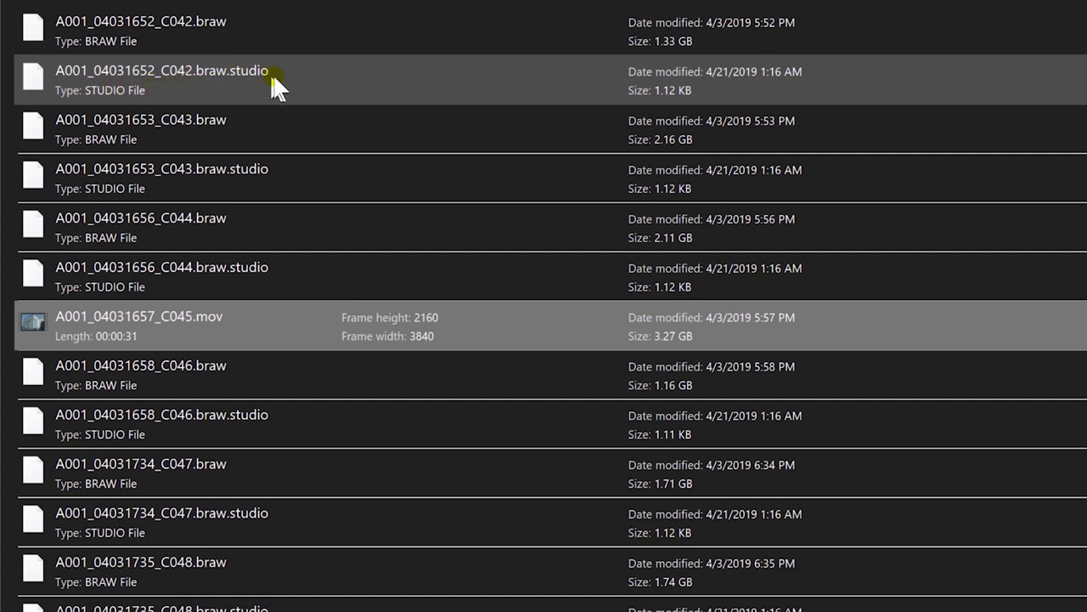
left_click(336, 74)
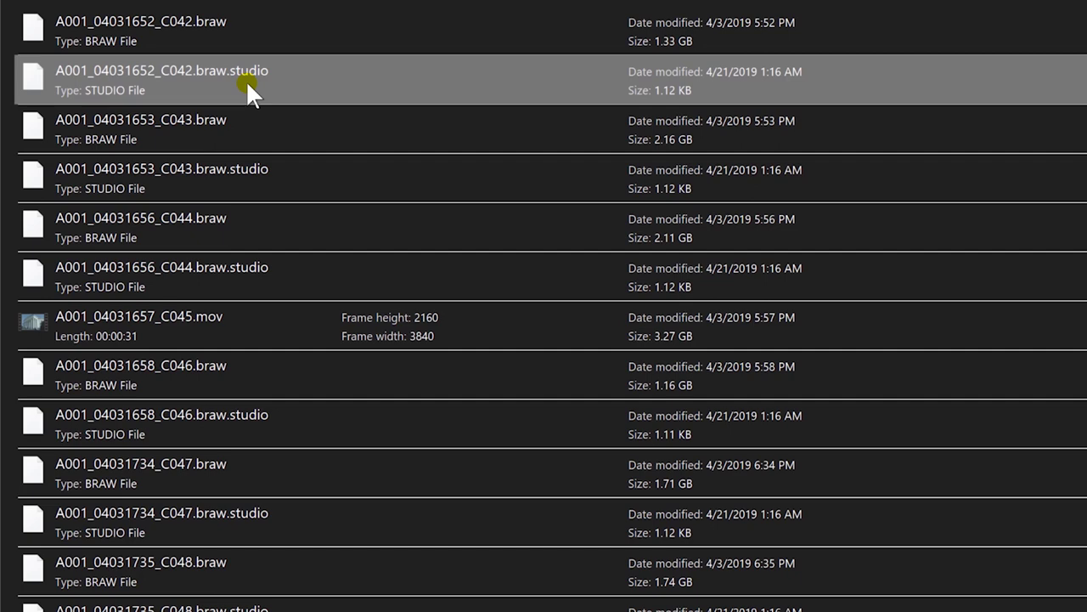
scroll(300, 255, "down", 3)
scroll(310, 339, "up", 3)
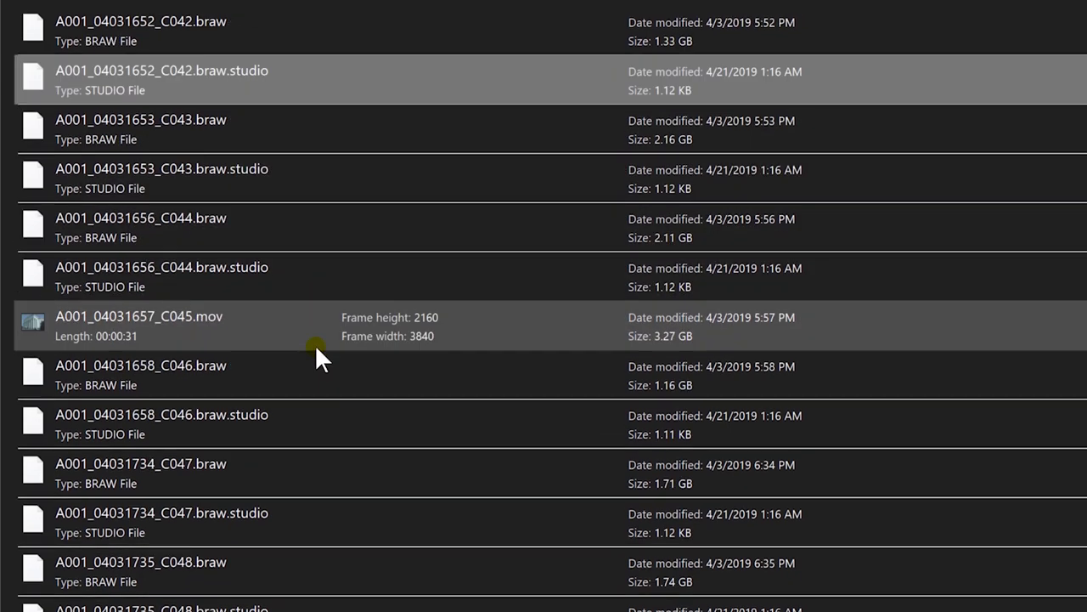
left_click(188, 23)
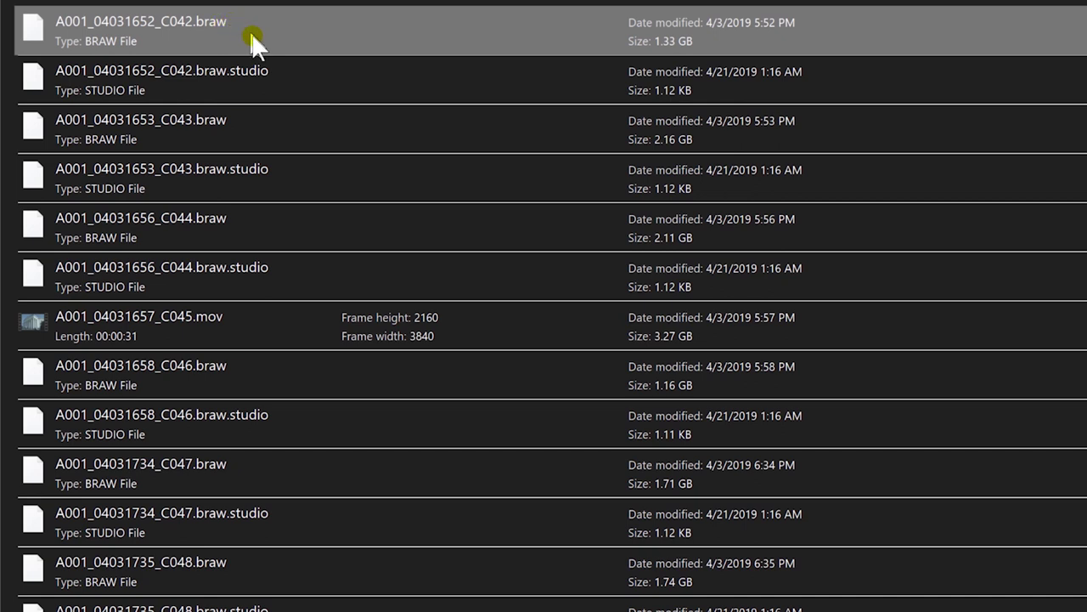
- Switch back to Premiere Pro, review the master clip's BRAW Studio source settings, and save them to a sidecar file
key("super")
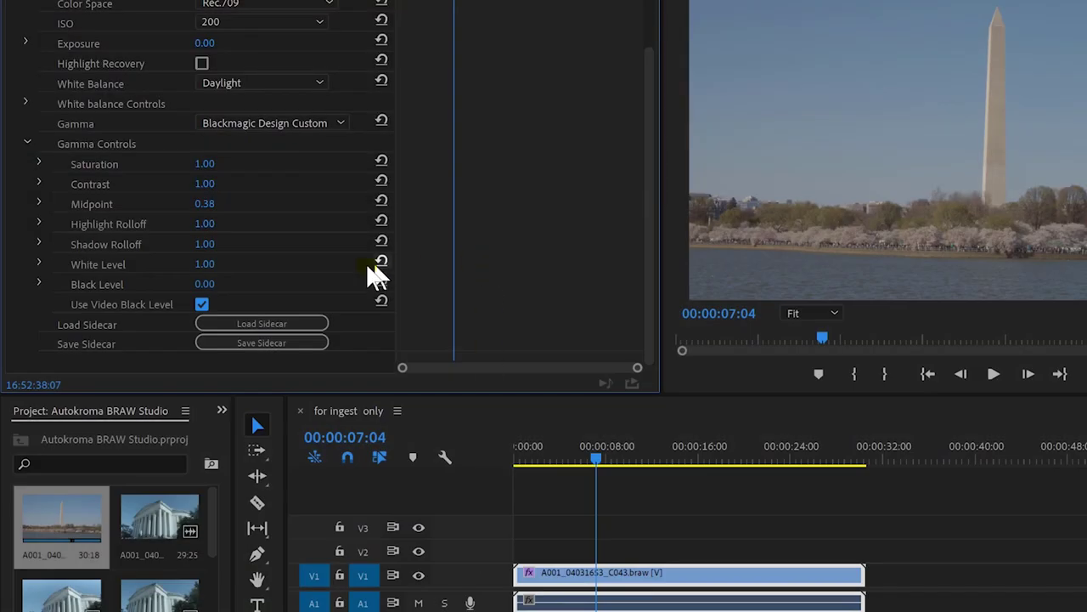
left_click(241, 340)
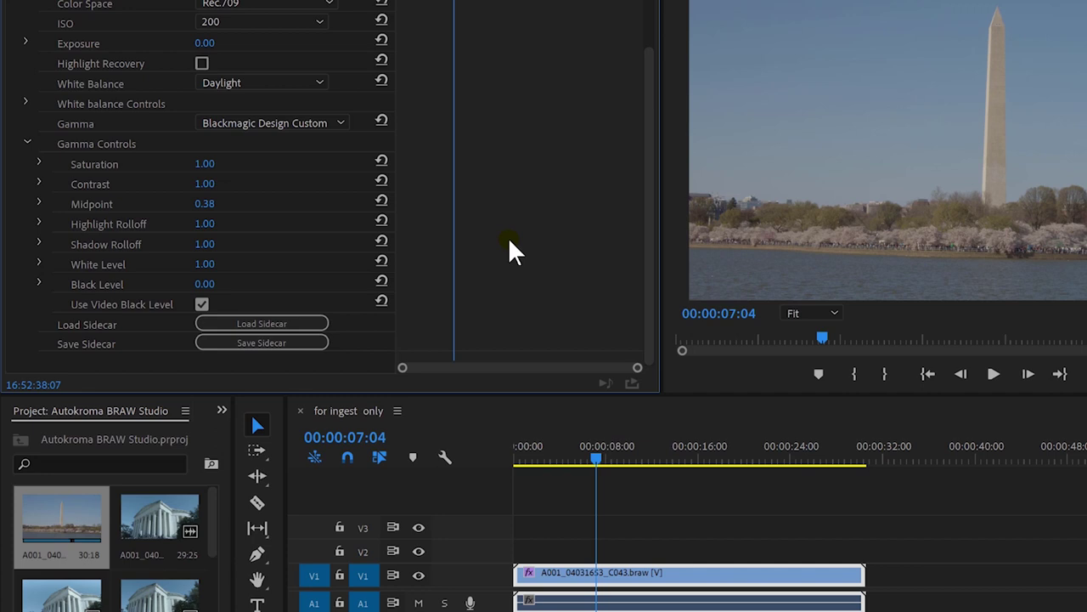
left_click(313, 343)
left_click_drag(648, 138, 648, 43)
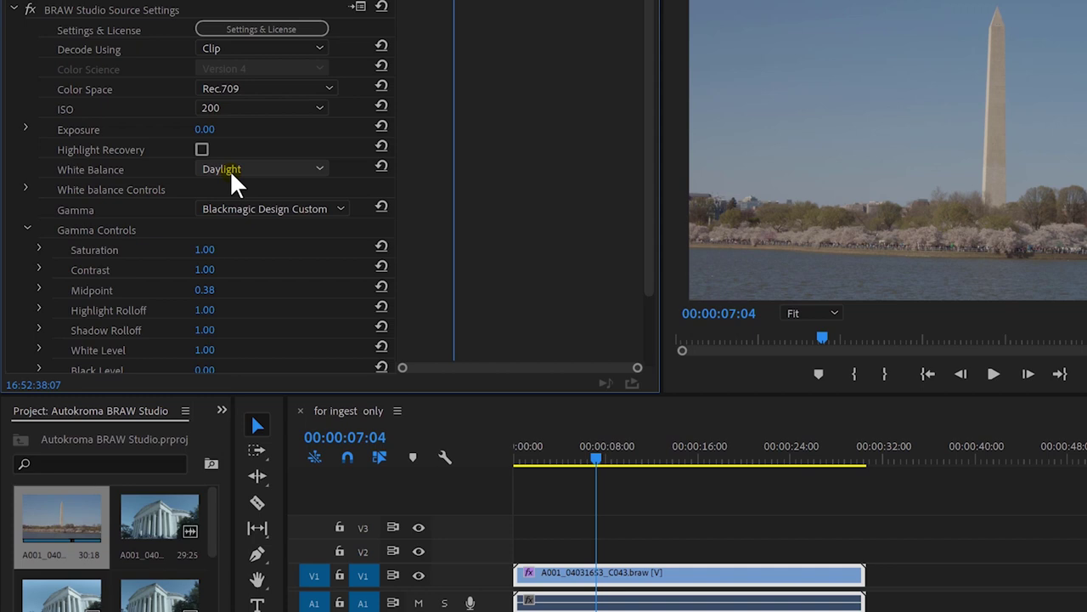
scroll(488, 170, "down", 2)
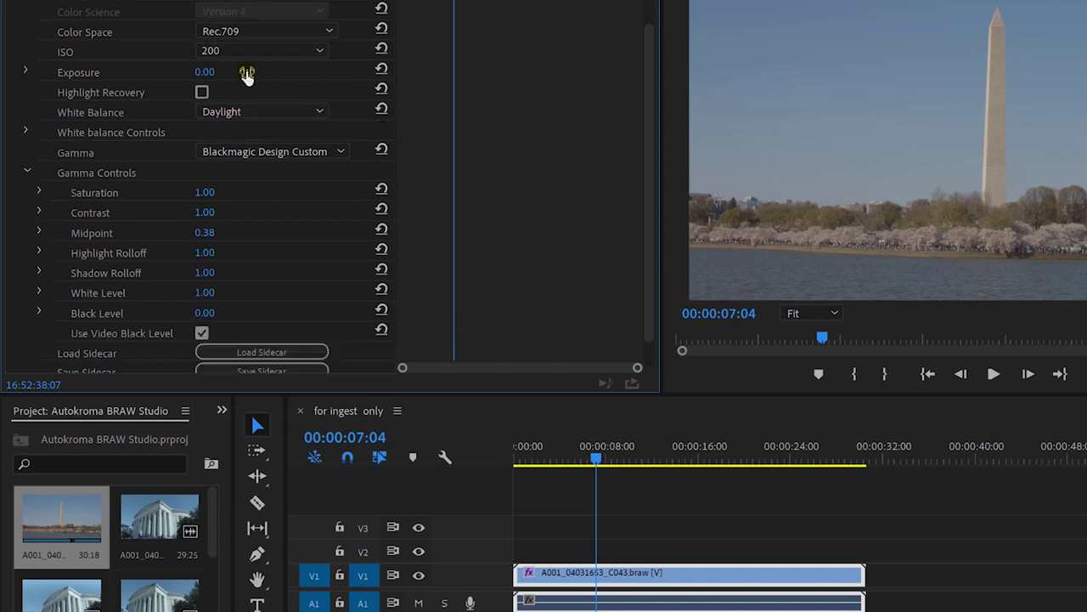
scroll(514, 245, "down", 1)
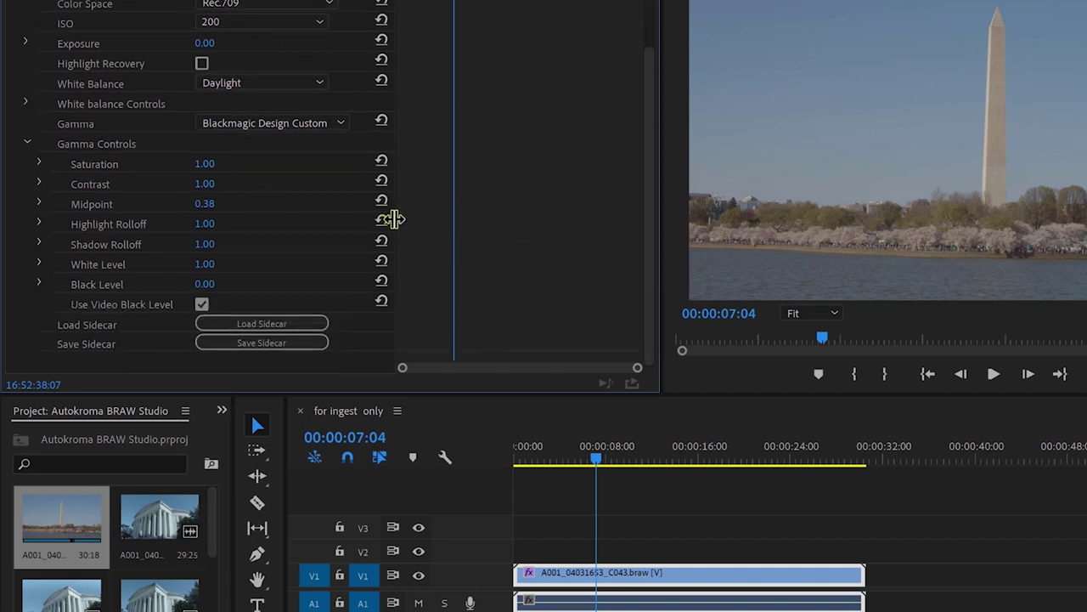
left_click(252, 343)
left_click(248, 344)
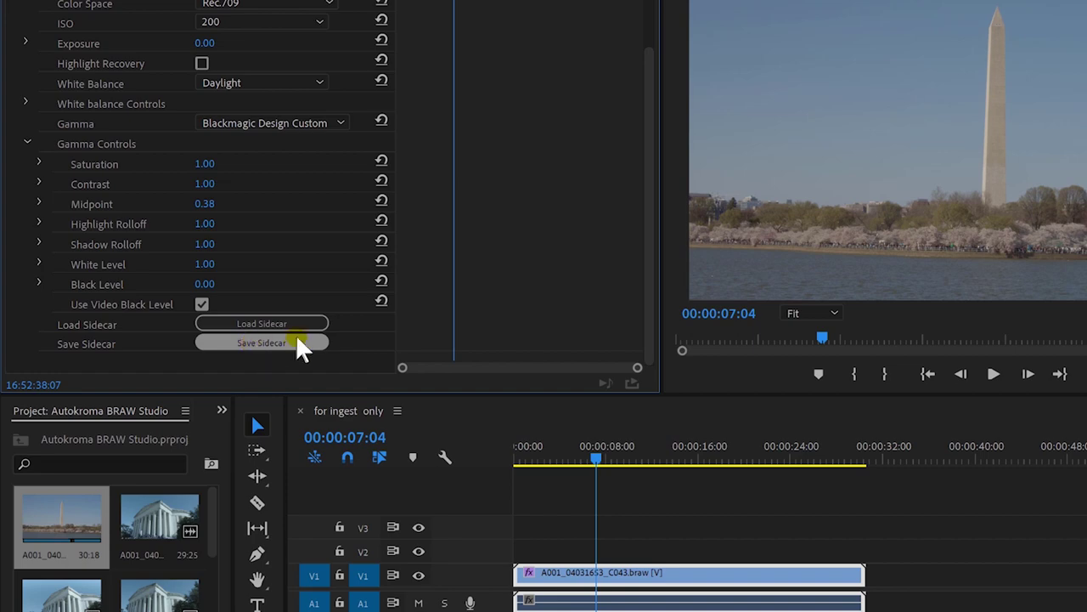
- Switch to File Explorer and compare the file name of A001_04031653_C043.sidecar with the matching A001_04031653_C043.braw clip
key("super")
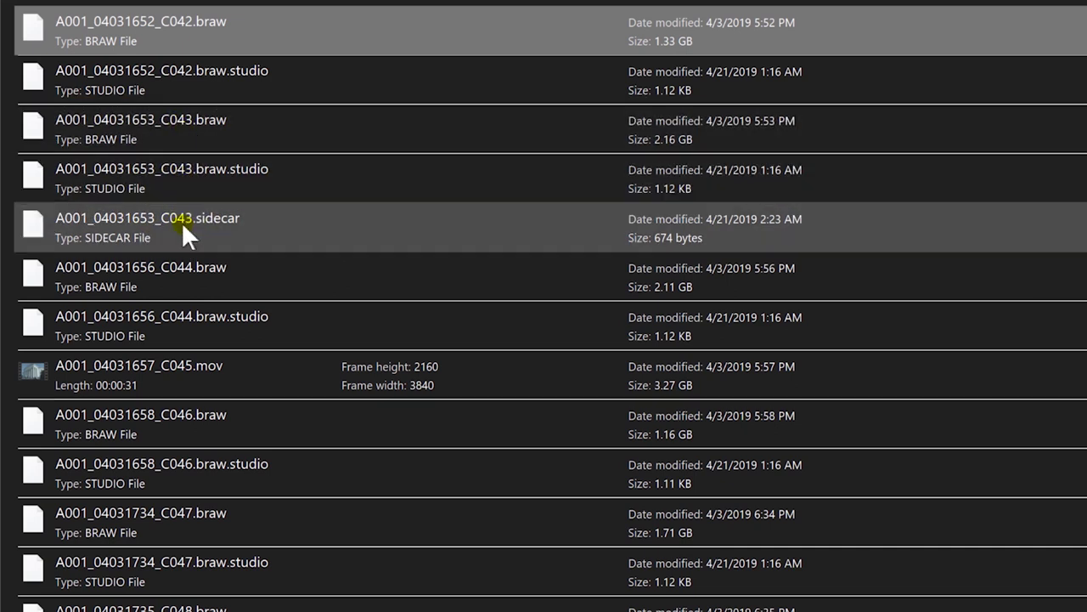
left_click(198, 218)
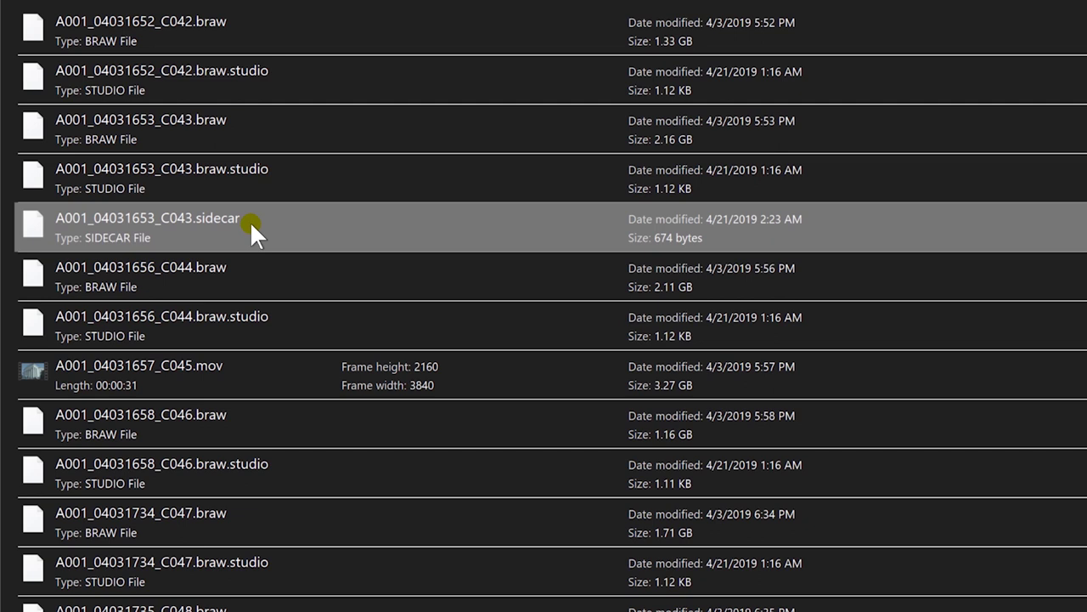
key("F2")
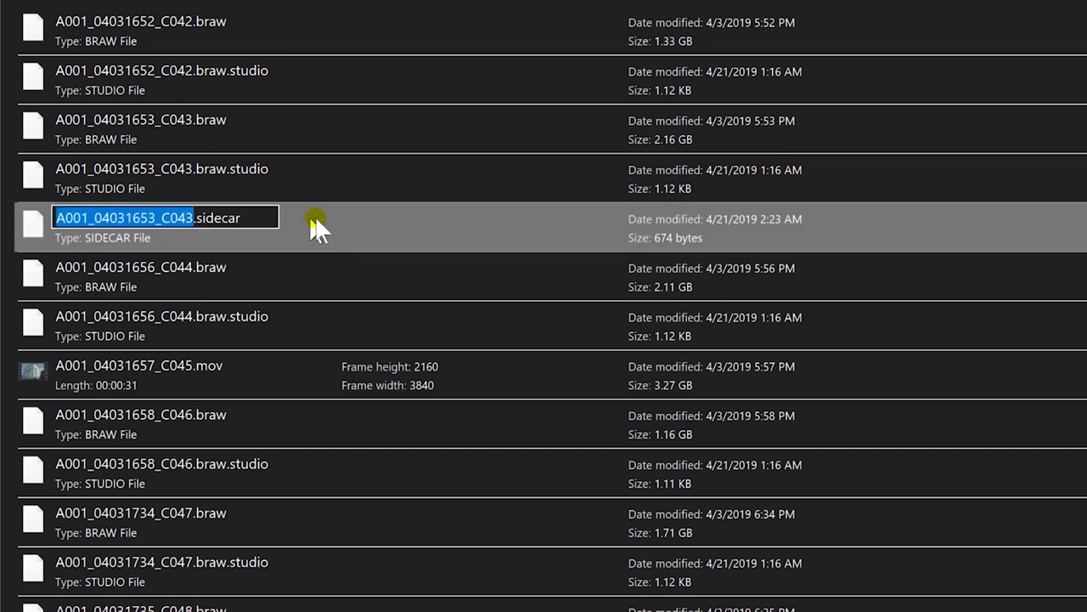
key("Escape")
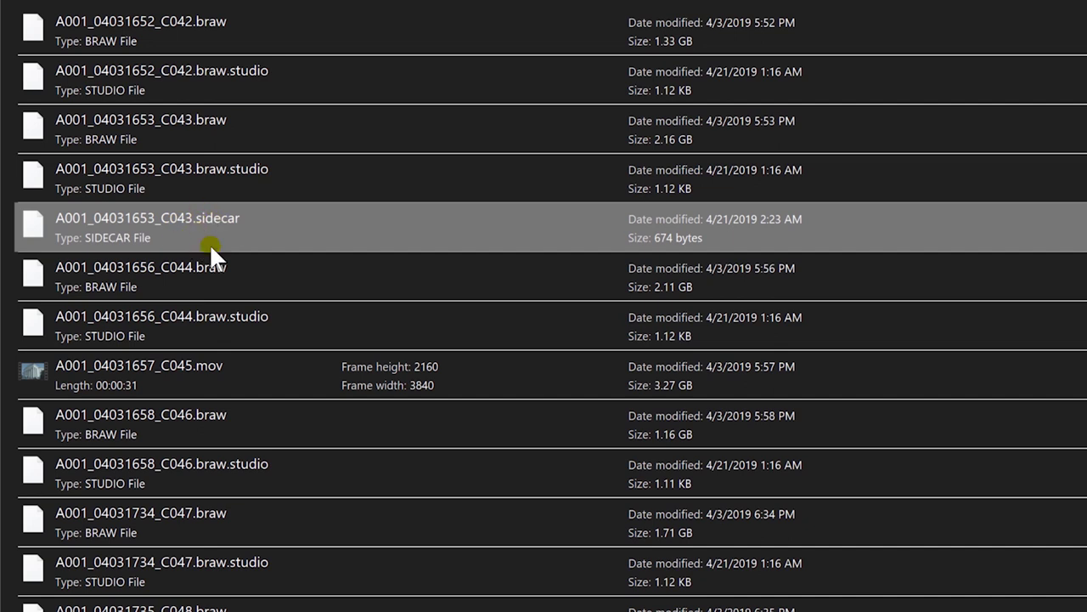
left_click(140, 134, "ctrl")
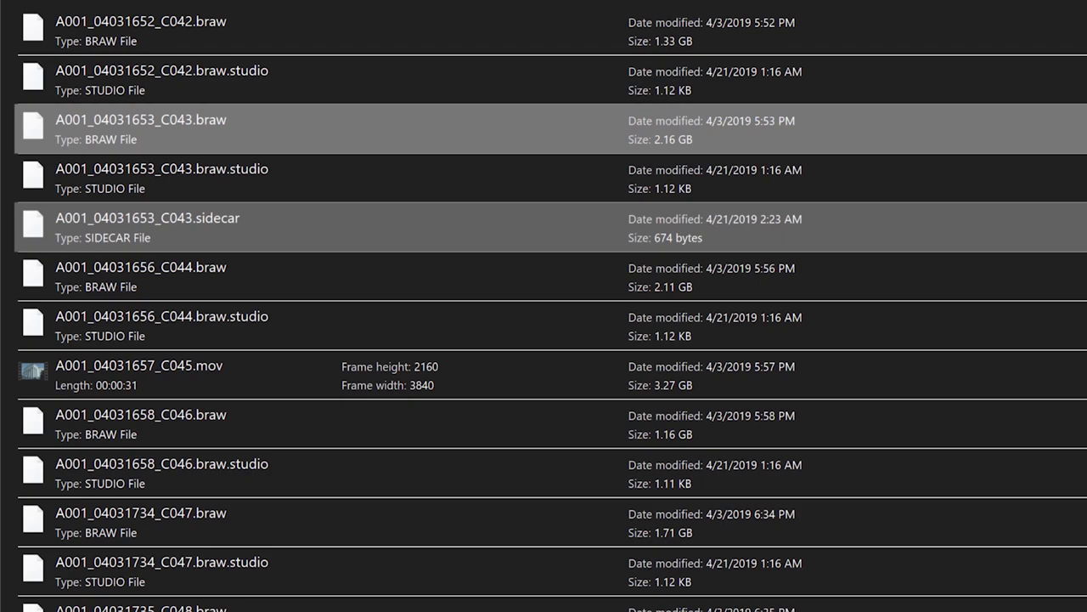
- Switch back to Premiere Pro and set the master clip's ISO to 400 and White Balance to Shade
key("super")
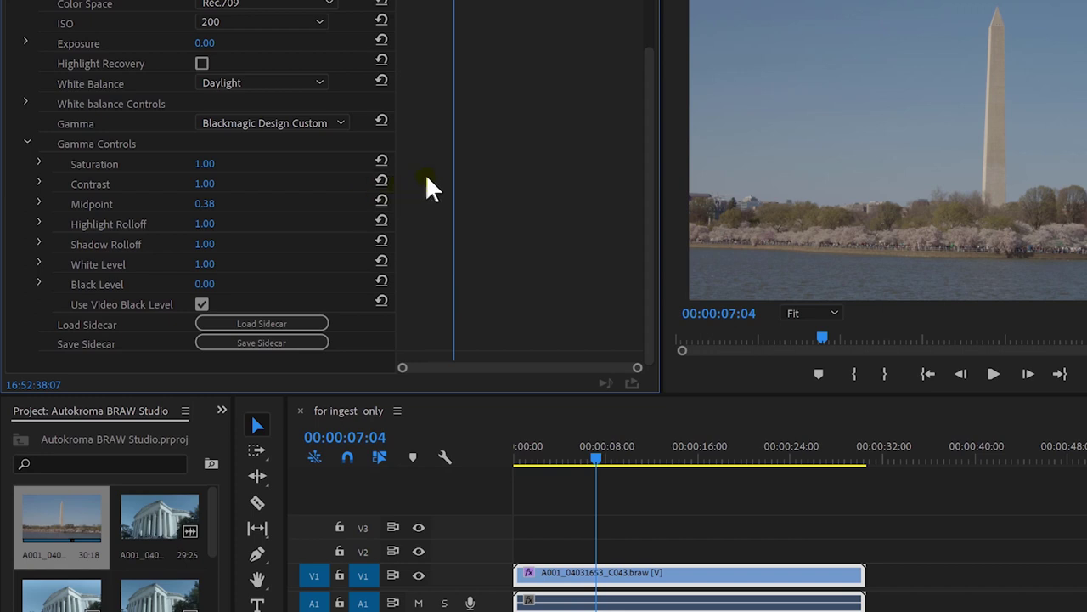
scroll(429, 189, "up", 3)
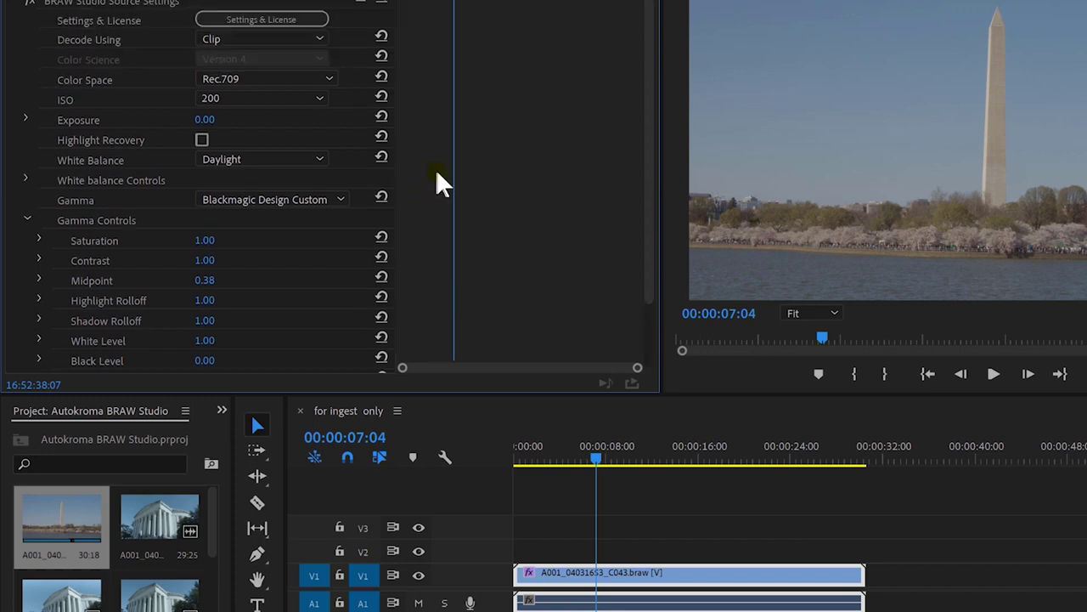
left_click(276, 104)
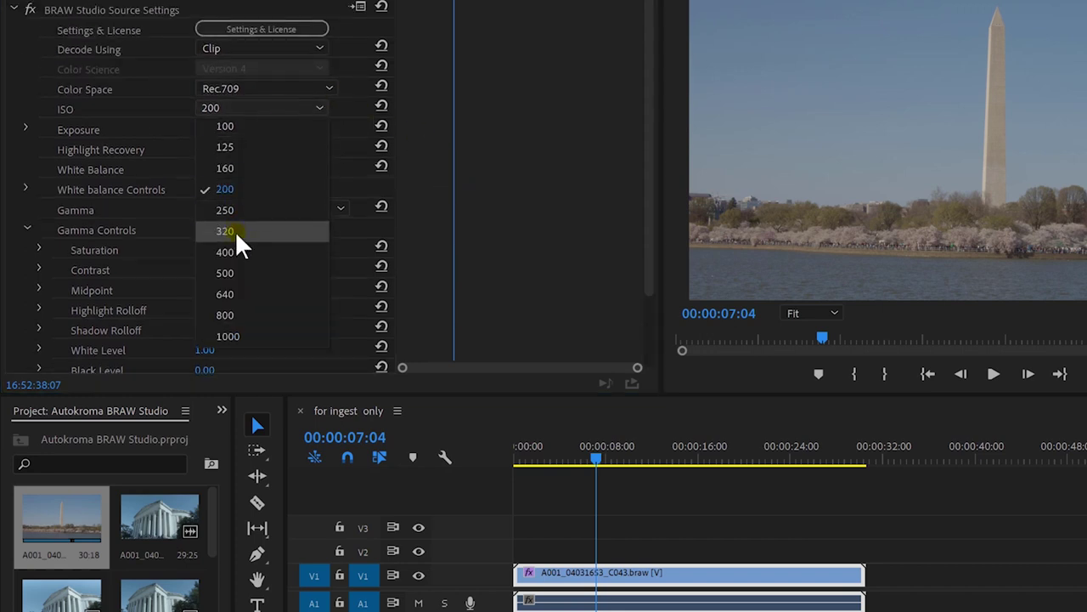
left_click(234, 248)
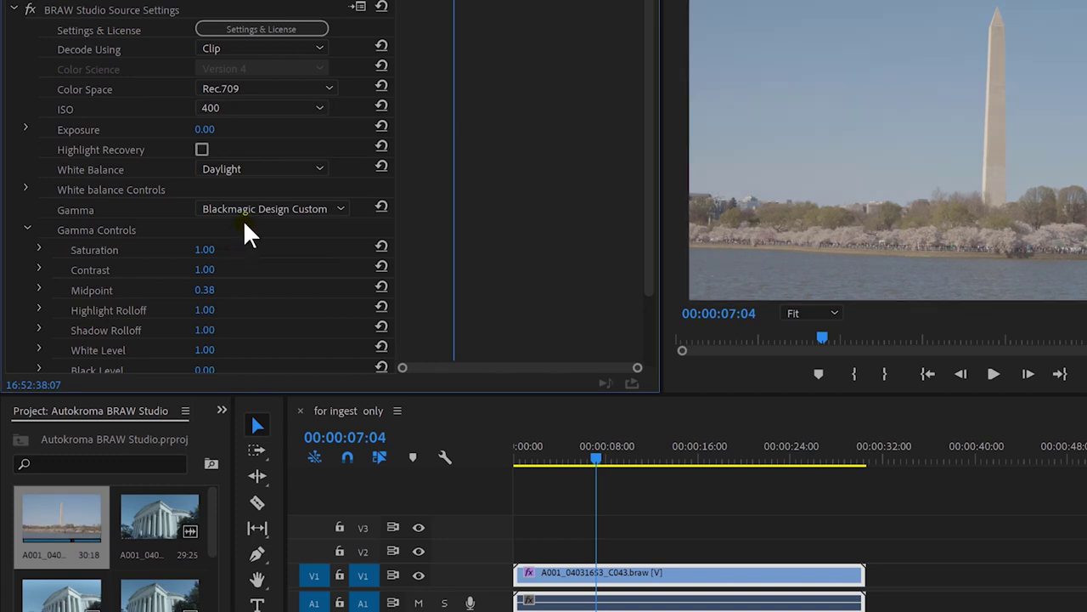
left_click(254, 167)
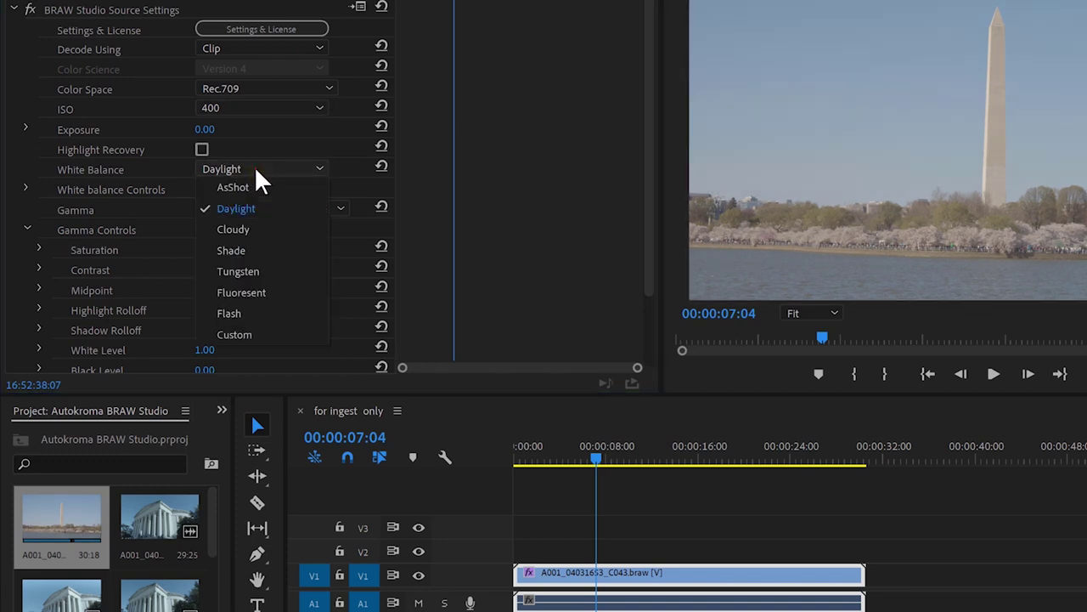
left_click(252, 250)
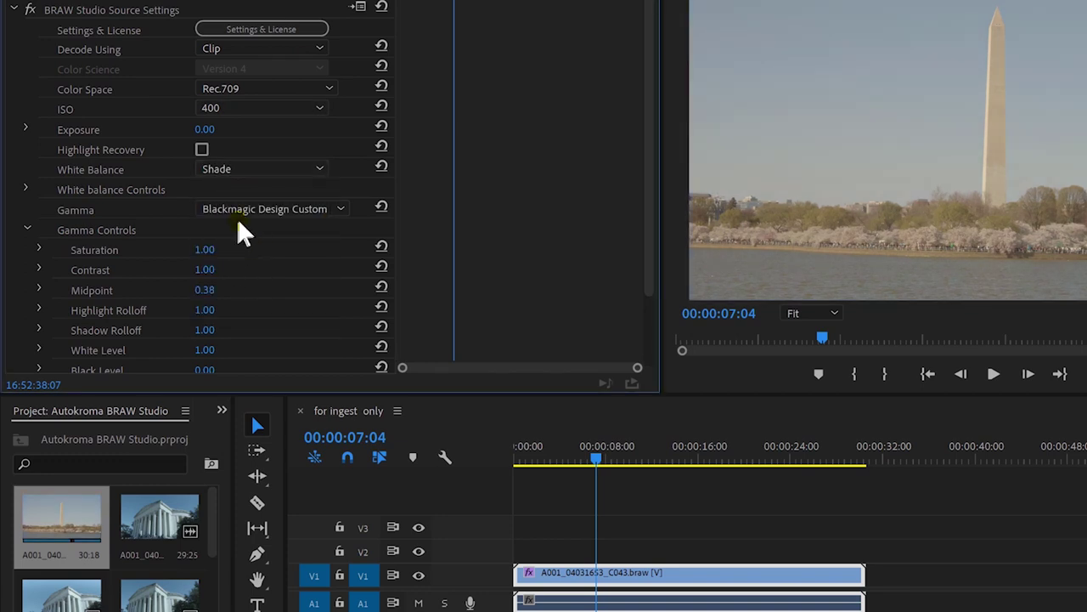
- In the Gamma Controls, raise Contrast to 2.00 and increase Saturation
left_click(39, 267)
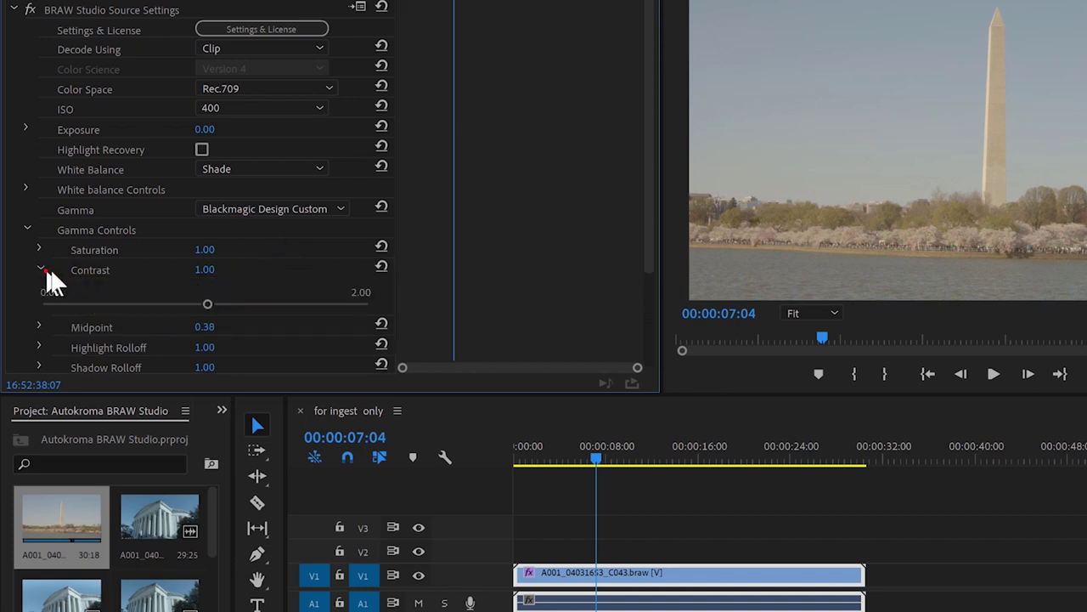
left_click_drag(210, 304, 510, 302)
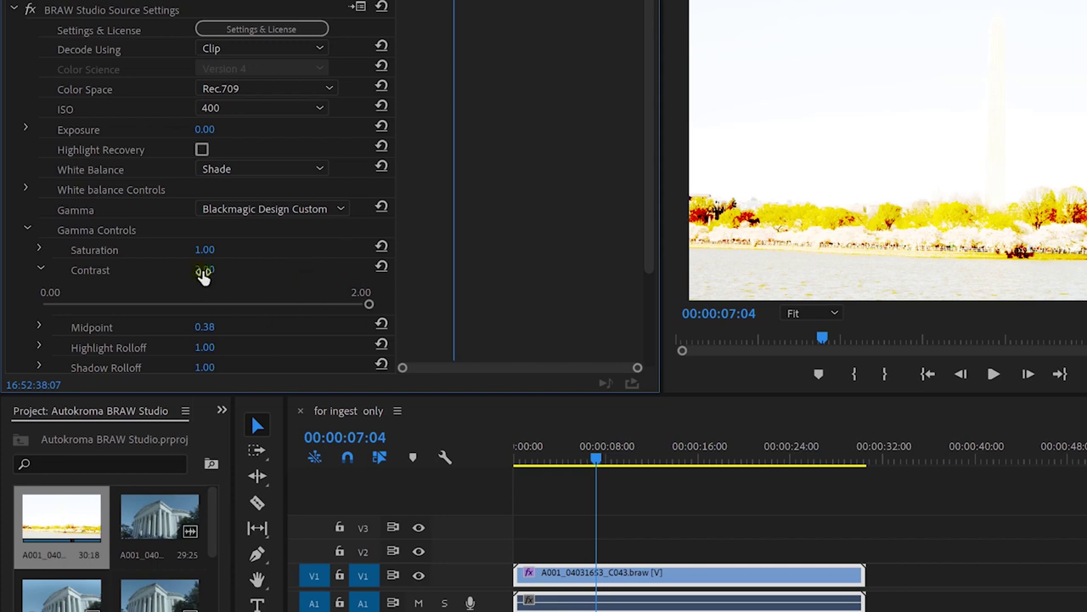
left_click(38, 249)
left_click_drag(127, 282, 160, 282)
- Try the ACEScct gamma on the master clip, and switch Gamma to Blackmagic Design Film
scroll(229, 208, "down", 3)
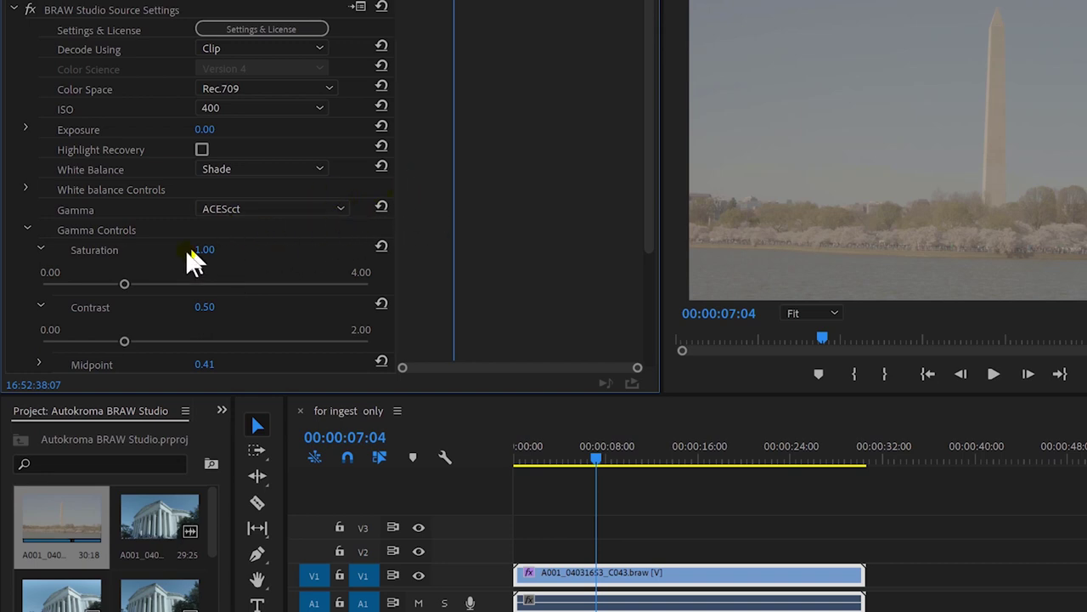
left_click(308, 210)
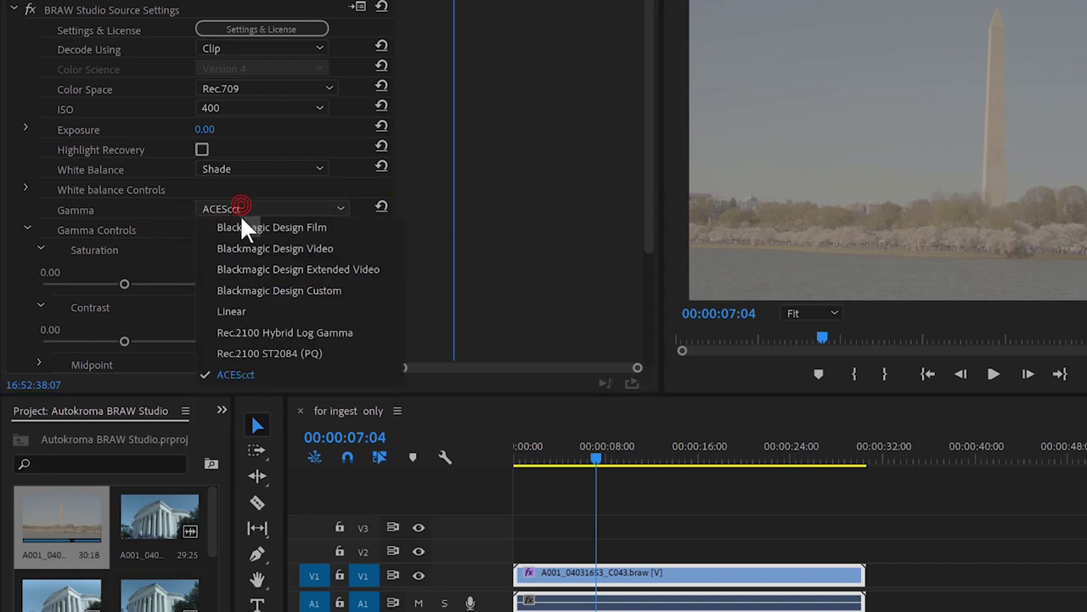
left_click(242, 226)
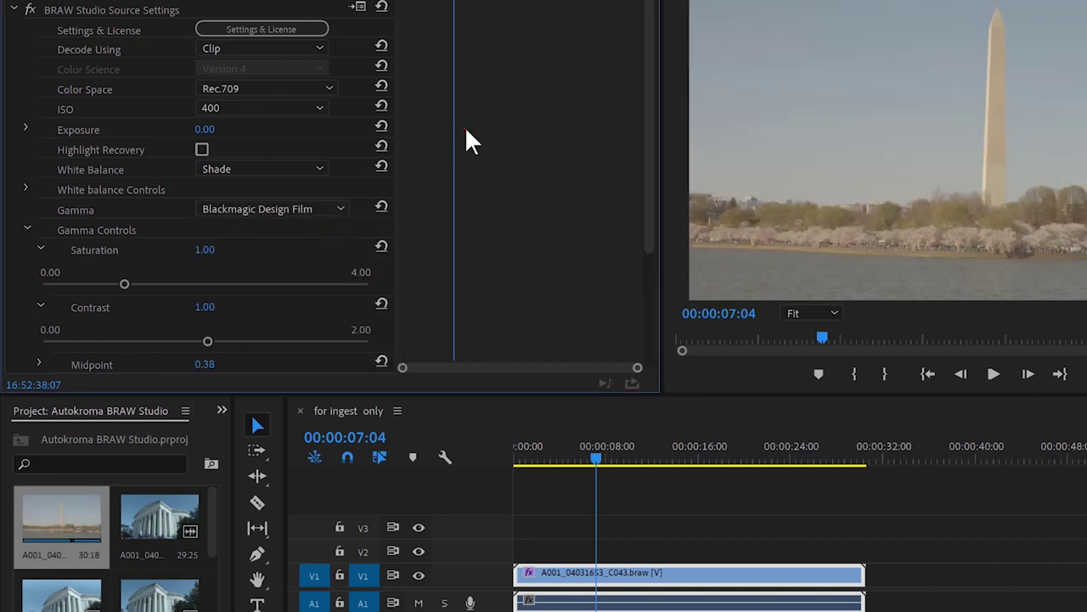
- Load the saved sidecar settings back onto the master clip and save the sidecar again
scroll(488, 121, "down", 3)
scroll(496, 129, "down", 2)
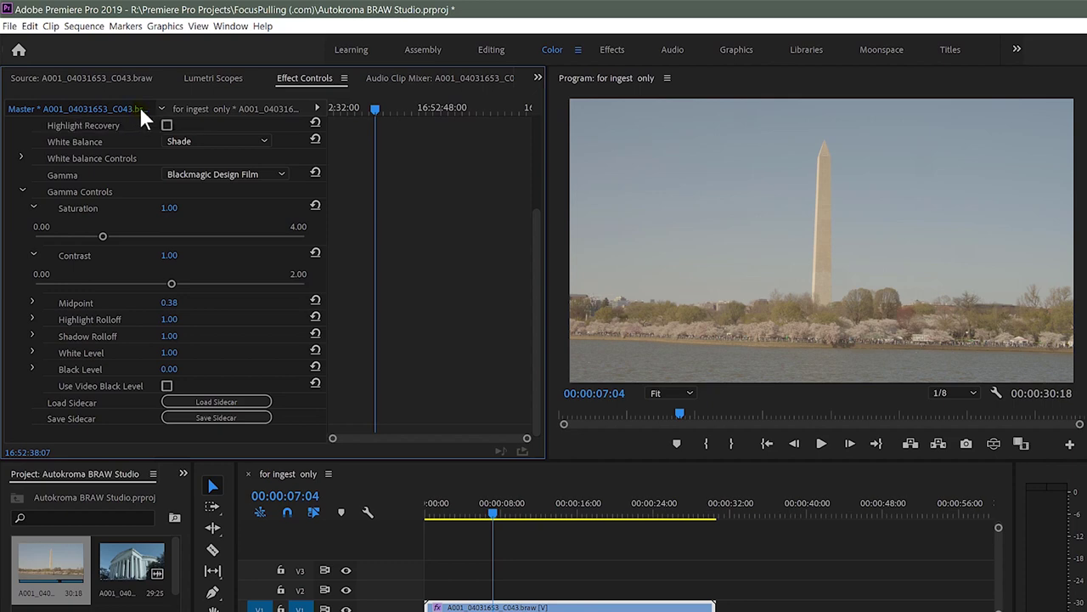
left_click(235, 400)
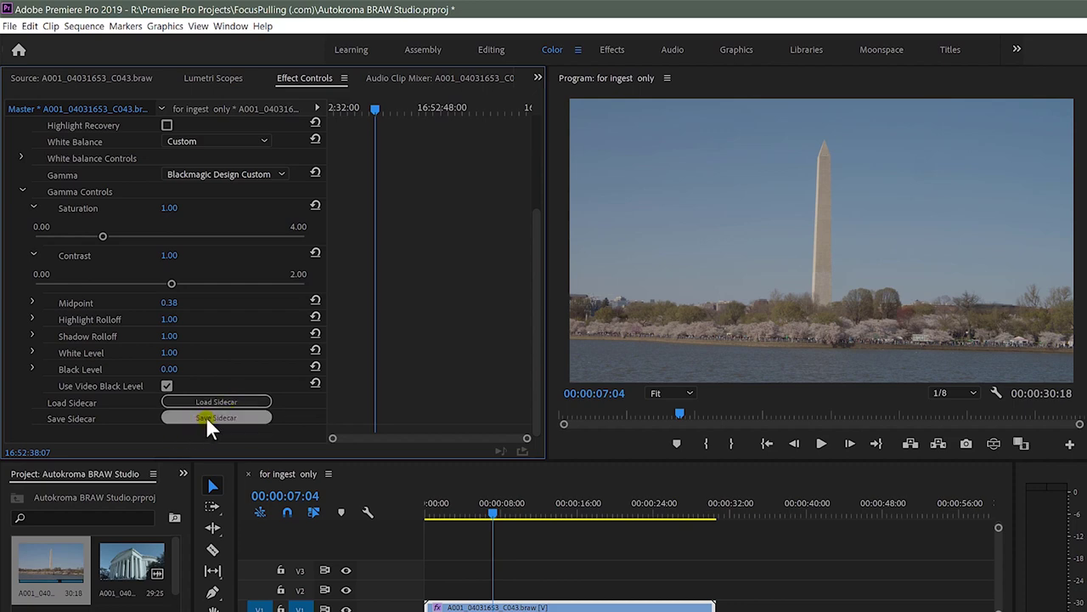
left_click(205, 417)
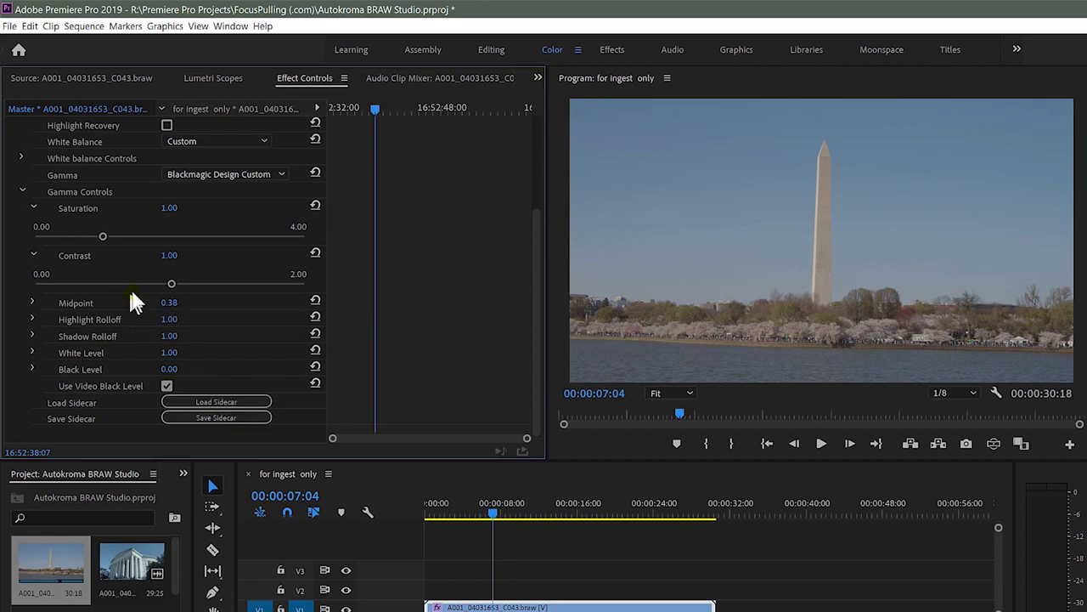
- Set the master clip's ISO to 250 and save the updated settings to the sidecar
scroll(418, 254, "up", 4)
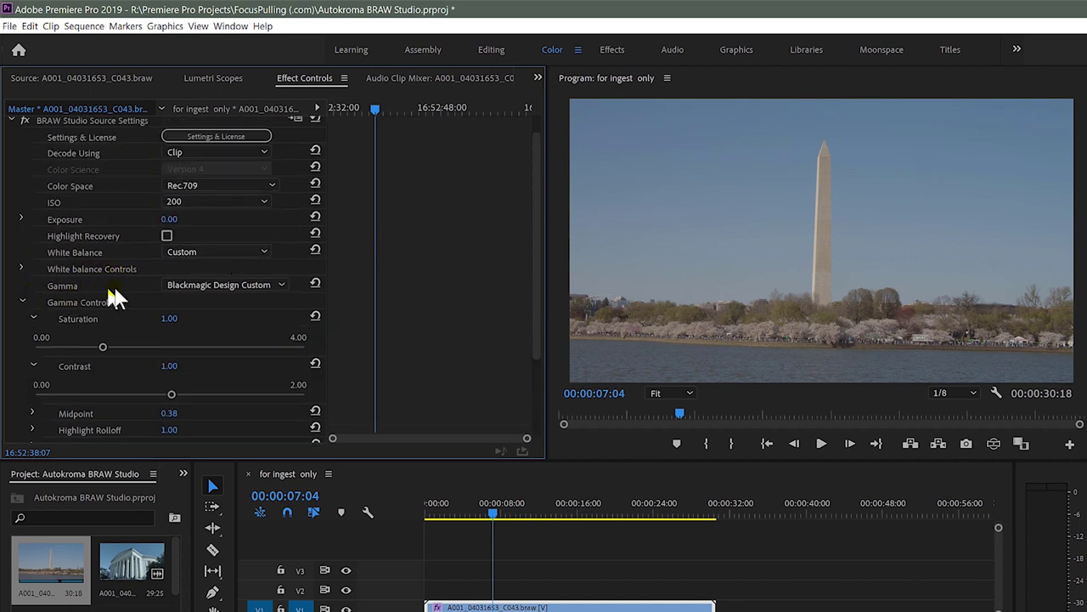
left_click(193, 201)
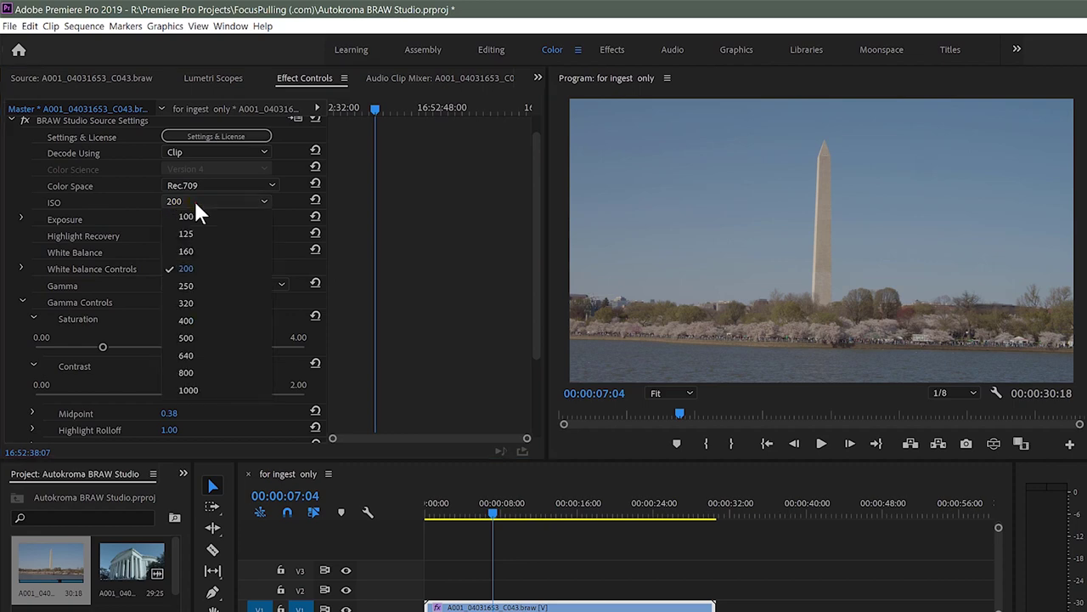
left_click(201, 285)
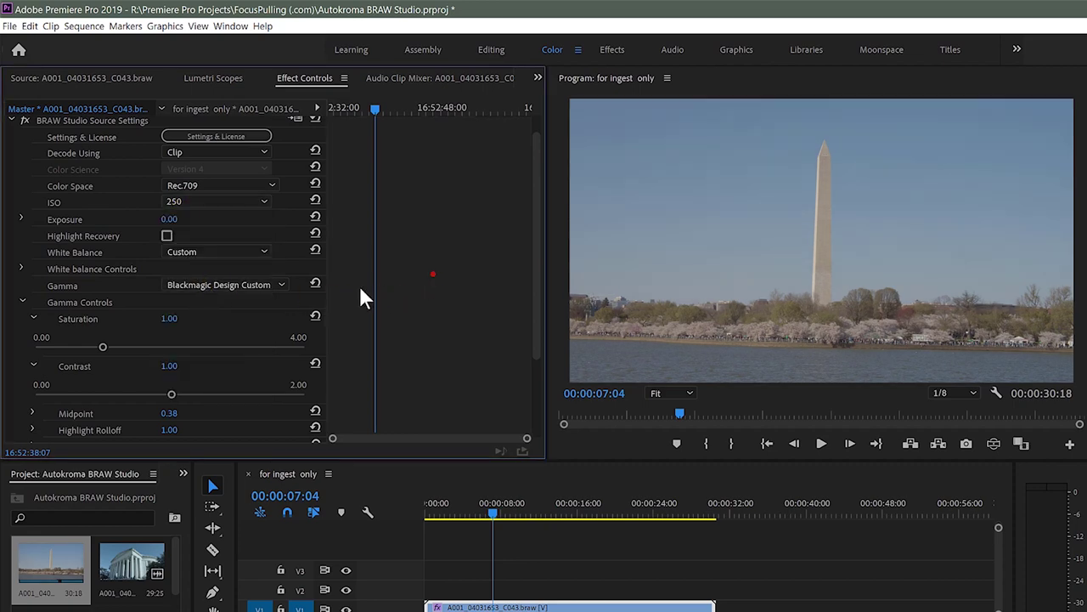
scroll(365, 301, "down", 3)
left_click(231, 418)
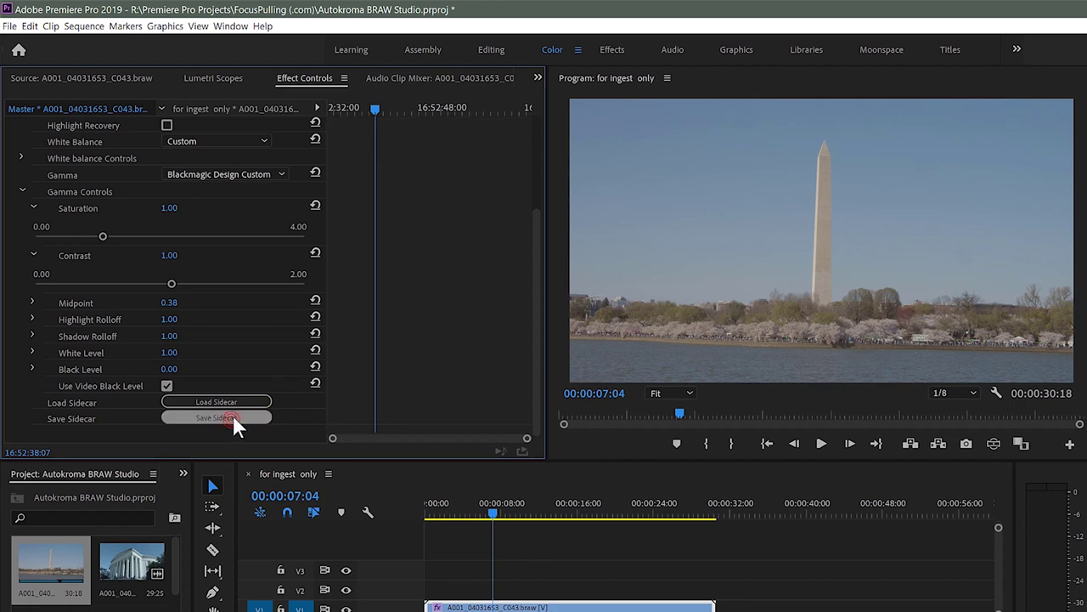
- Try ISO 100 on the master clip, and reload its saved settings from the sidecar
scroll(305, 318, "up", 2)
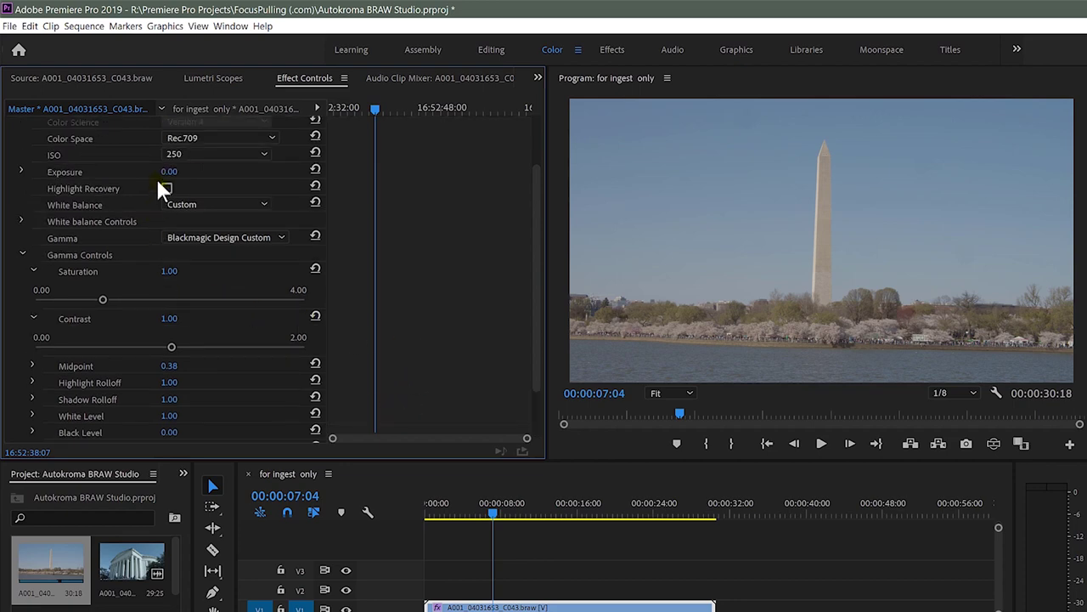
left_click(186, 154)
left_click(191, 169)
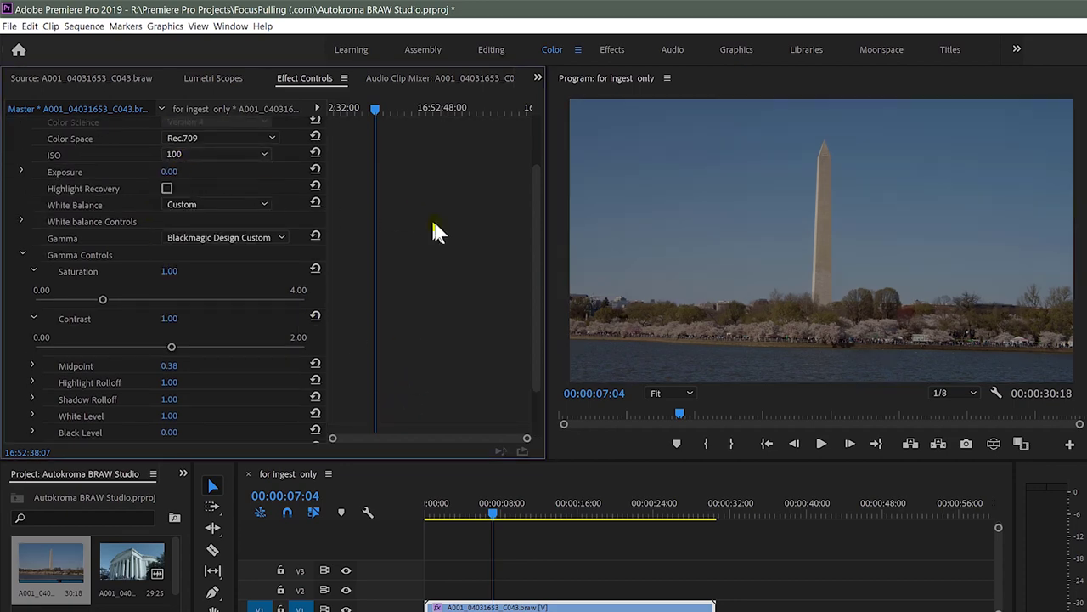
scroll(376, 302, "down", 2)
left_click(227, 403)
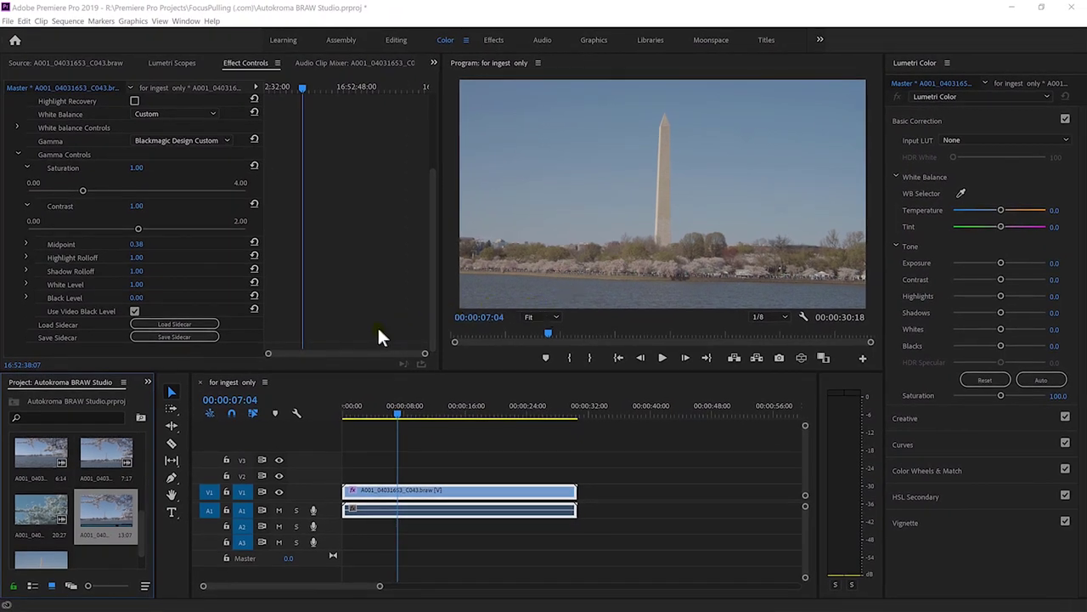
- Add clip A001_04031740_C053.braw directly after the first clip in the sequence and place the playhead on it
left_click(100, 510)
left_click(102, 518)
left_click(108, 514)
left_click(91, 506)
scroll(67, 485, "down", 3)
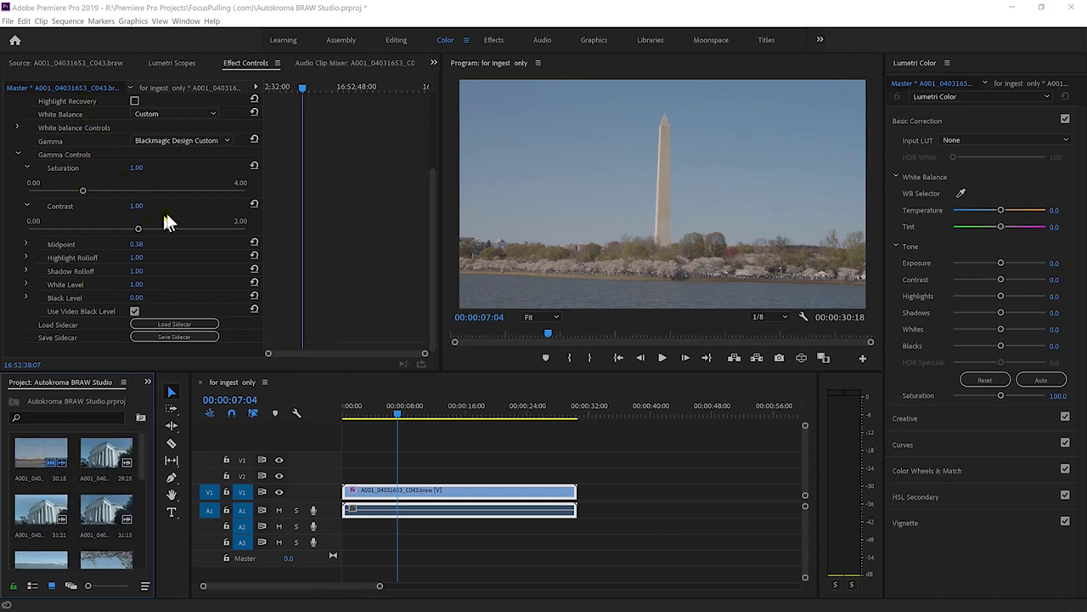
scroll(146, 214, "up", 3)
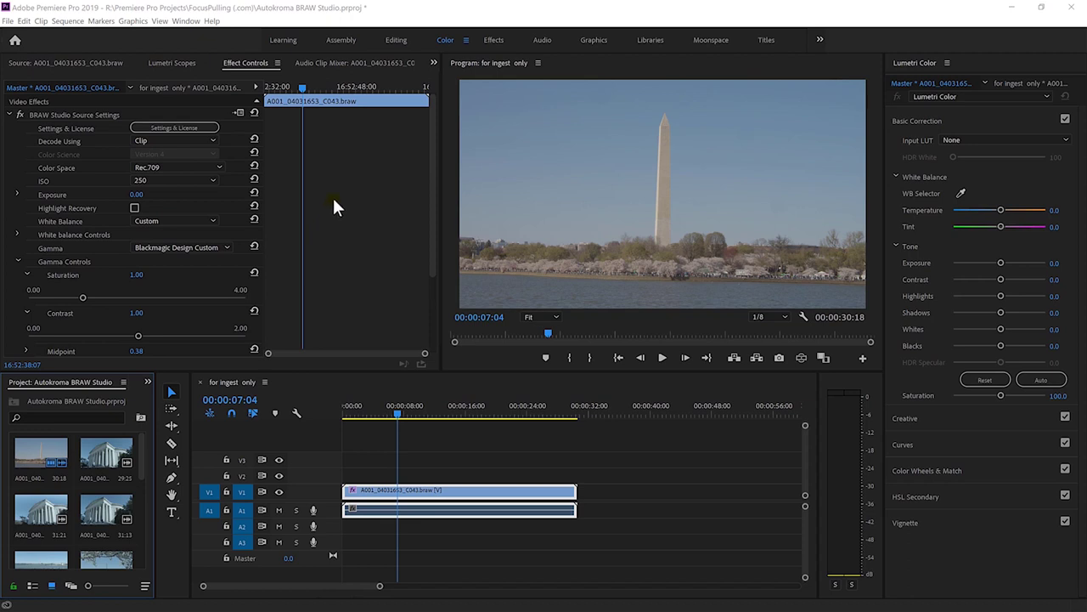
scroll(93, 502, "down", 3)
left_click(104, 511)
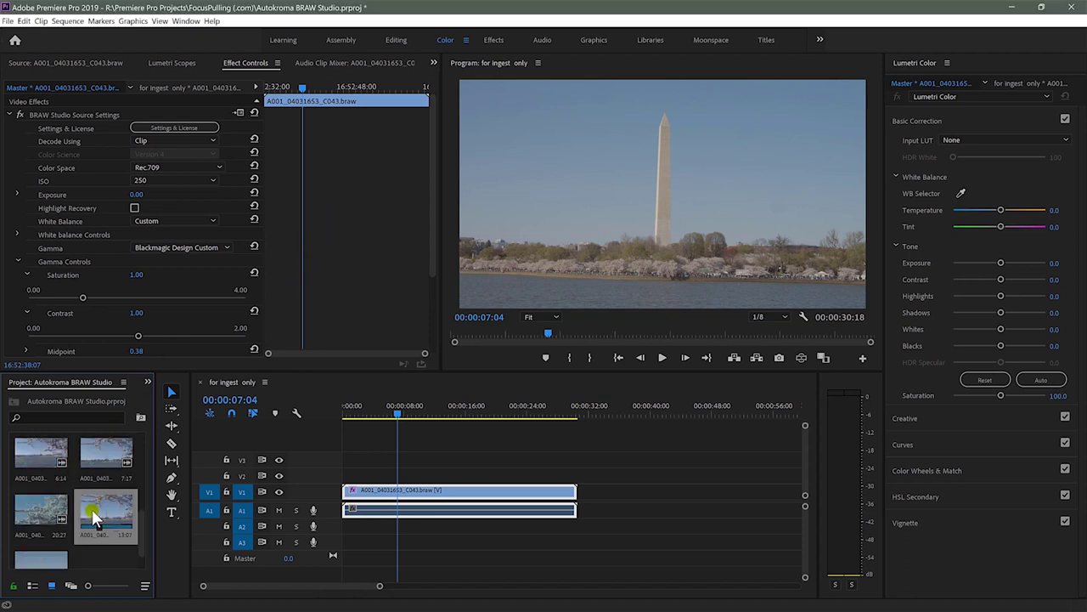
left_click_drag(98, 496, 591, 495)
left_click(620, 408)
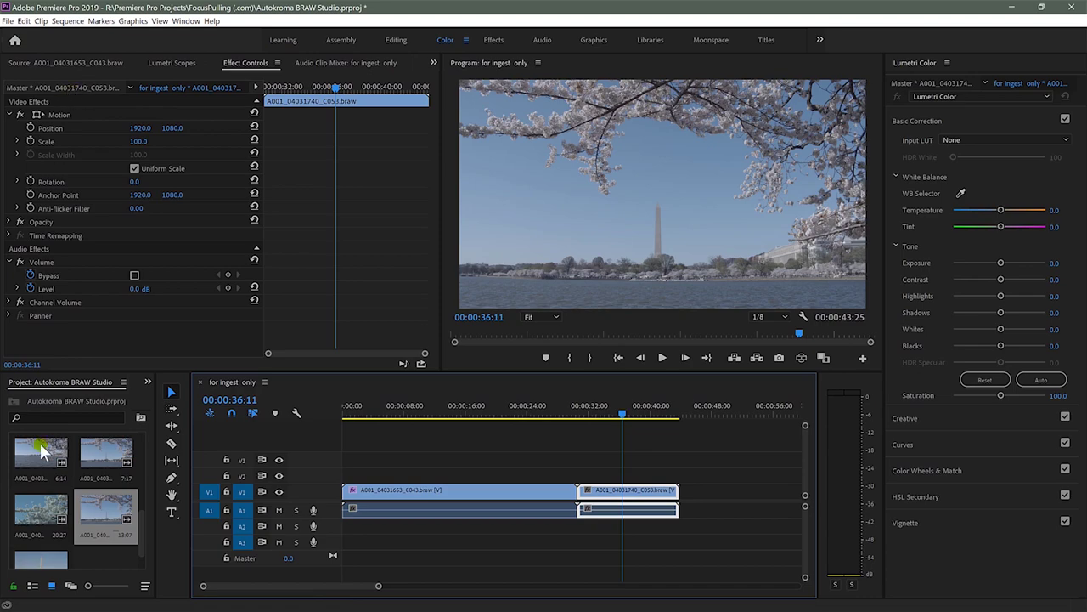
- Open the added clip's master source settings, and set Decode Using to Clip and Color Space to Rec.709
left_click(106, 512)
double_click(106, 513)
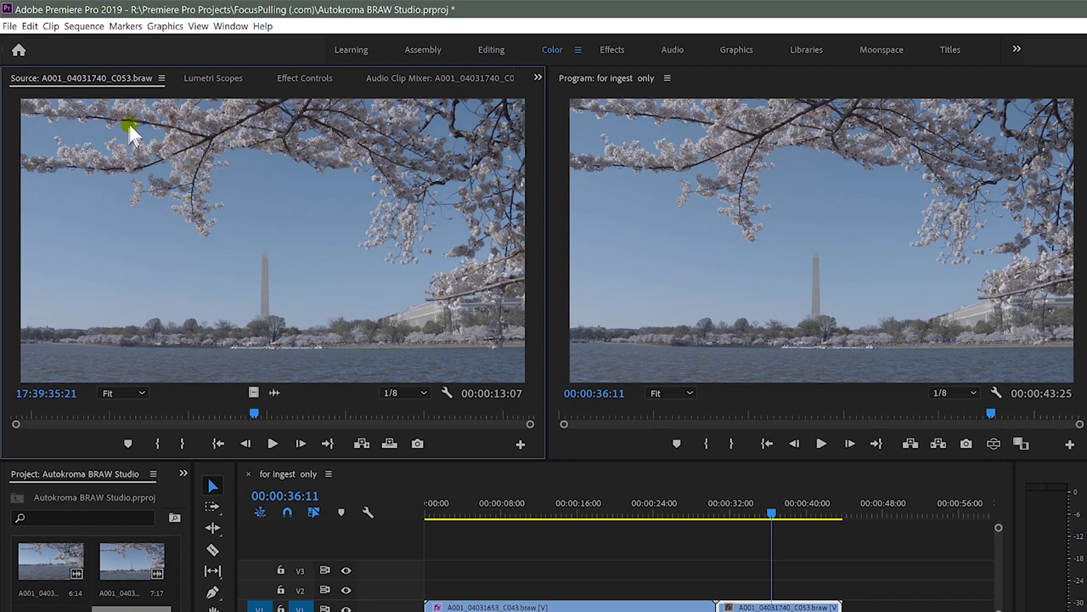
left_click(299, 77)
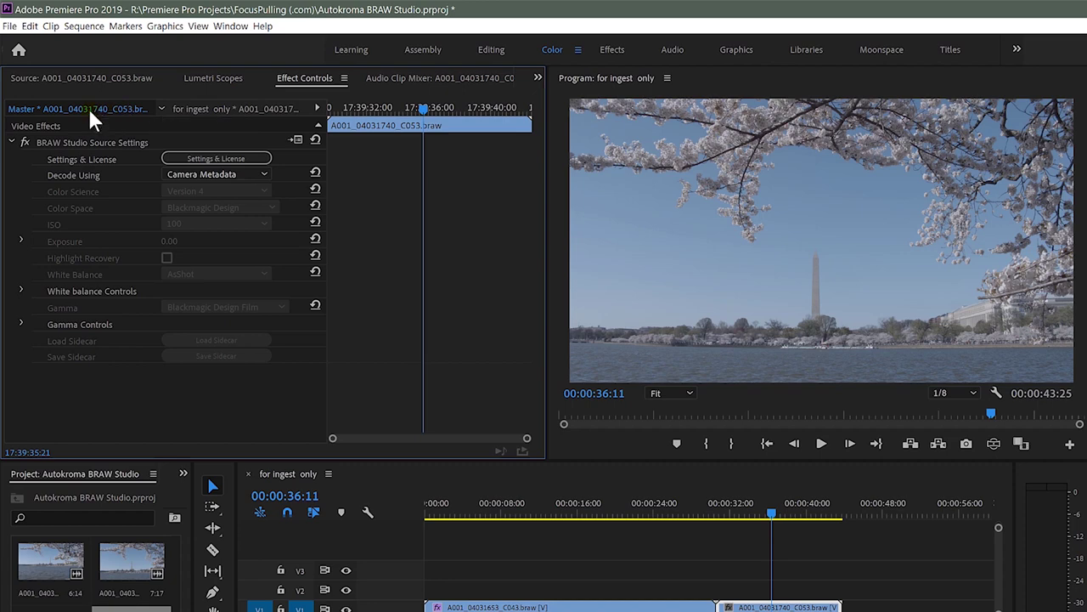
left_click(220, 170)
left_click(190, 223)
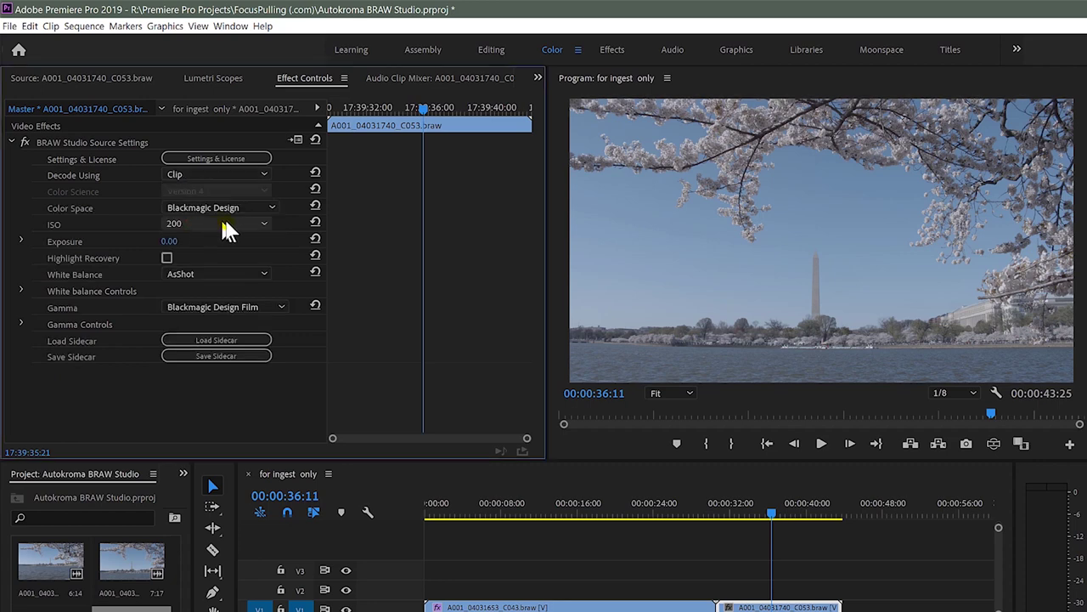
left_click(235, 206)
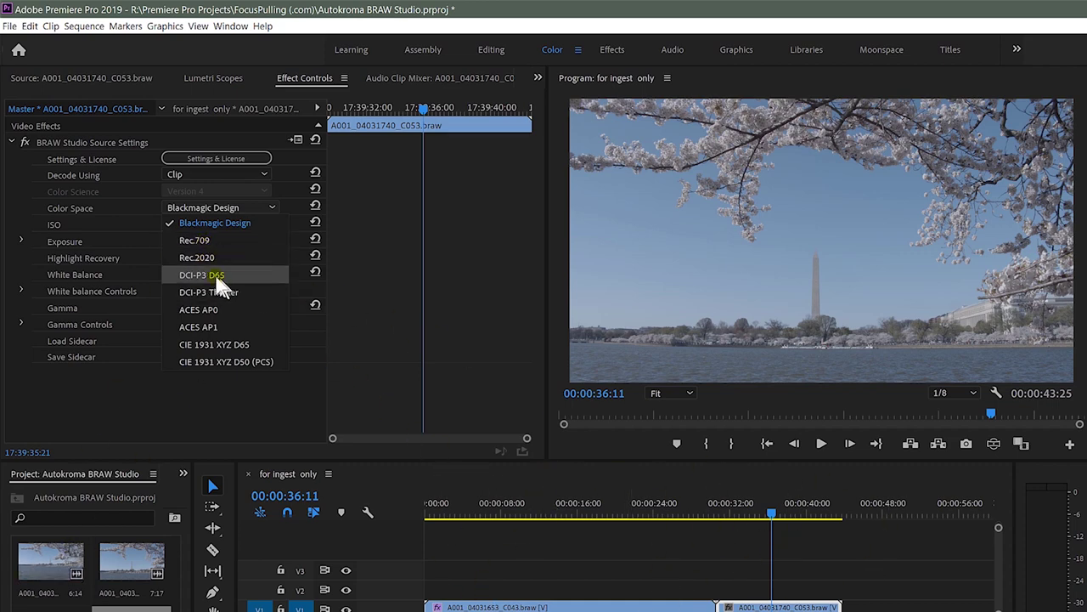
left_click(211, 240)
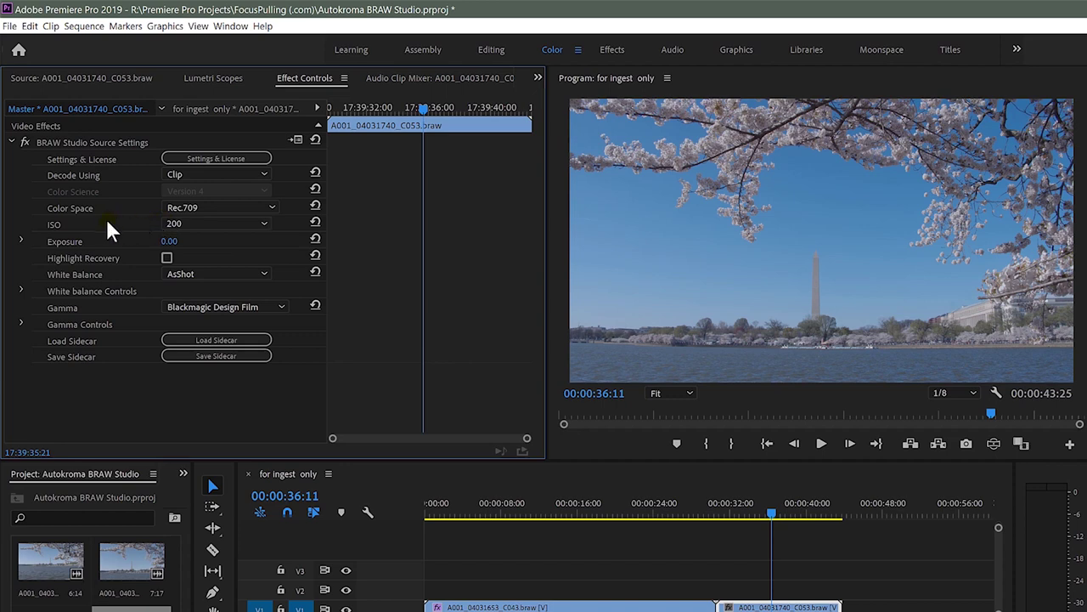
- Try ISO 250 on the cherry blossom master clip, and set ISO back to 200
left_click(230, 218)
left_click(186, 309)
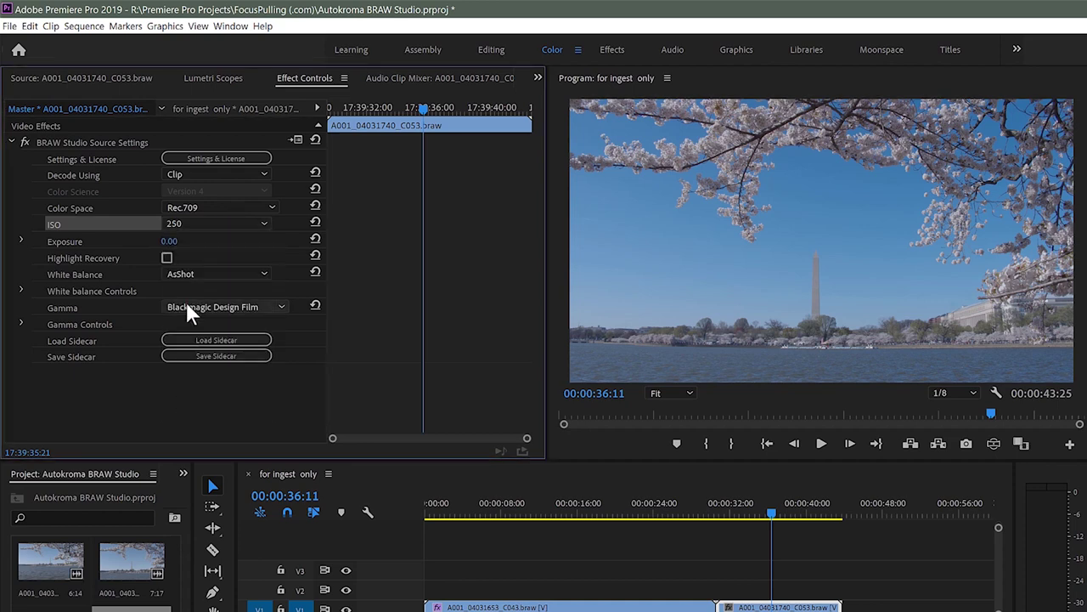
left_click(218, 221)
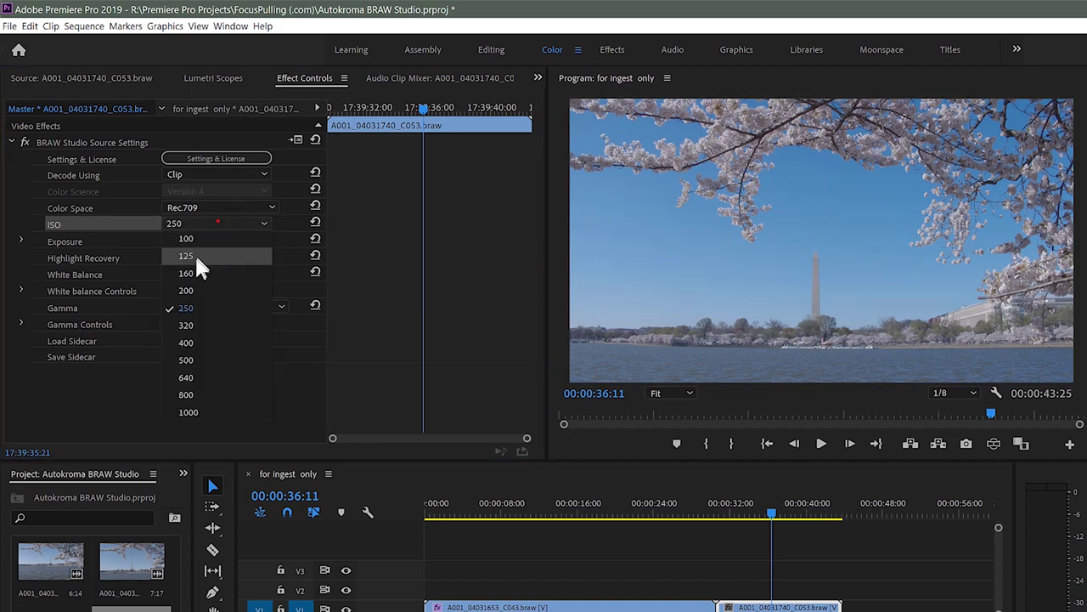
left_click(190, 290)
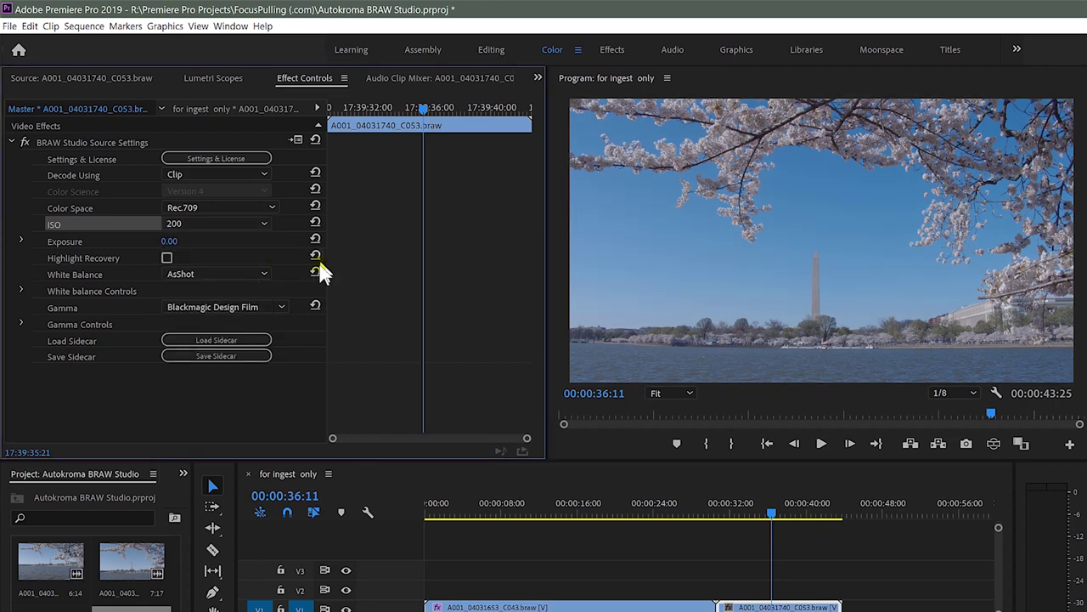
- Try the Daylight white balance with White balance Controls expanded, and return White Balance to AsShot
left_click(71, 238)
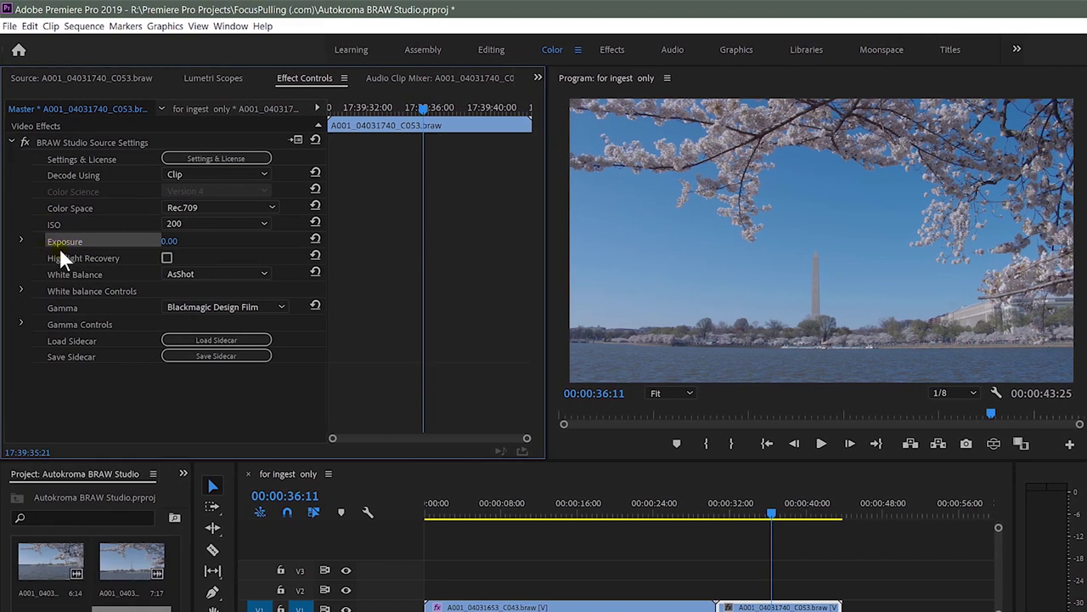
left_click(92, 256)
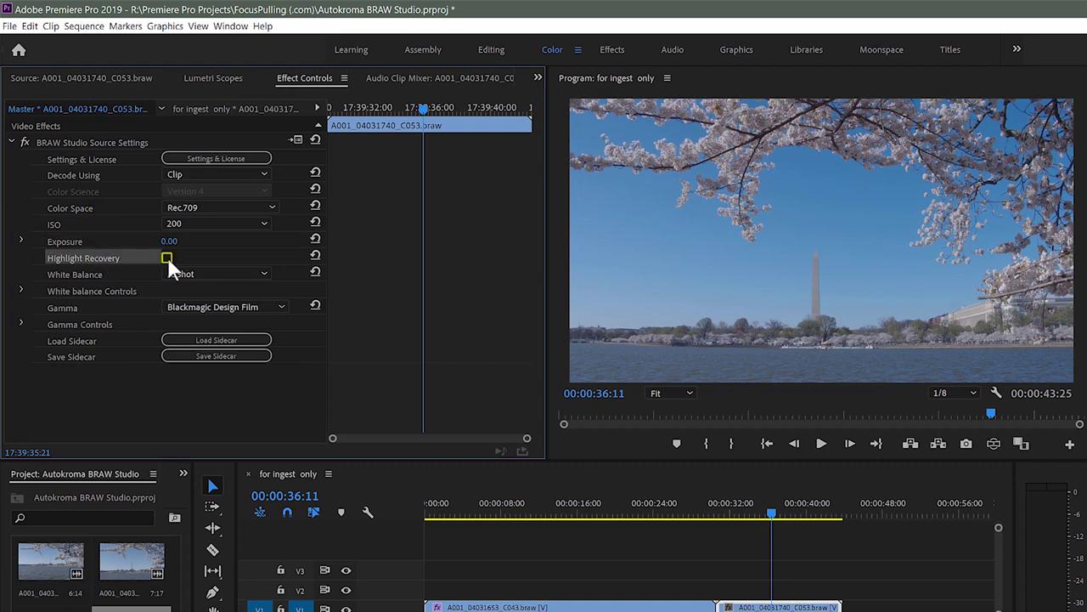
left_click(115, 272)
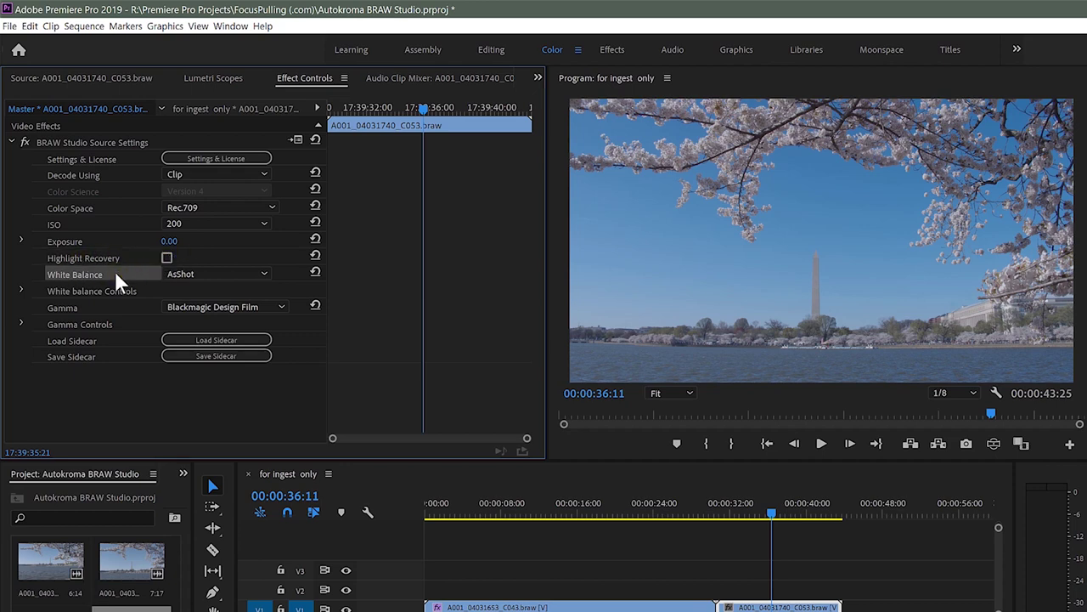
left_click(212, 273)
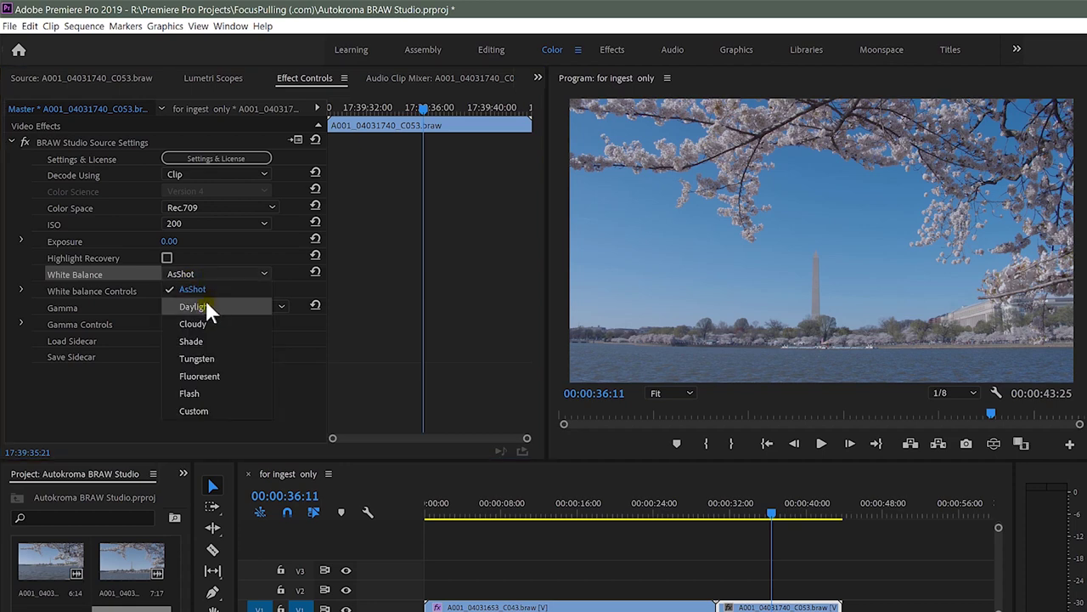
left_click(206, 305)
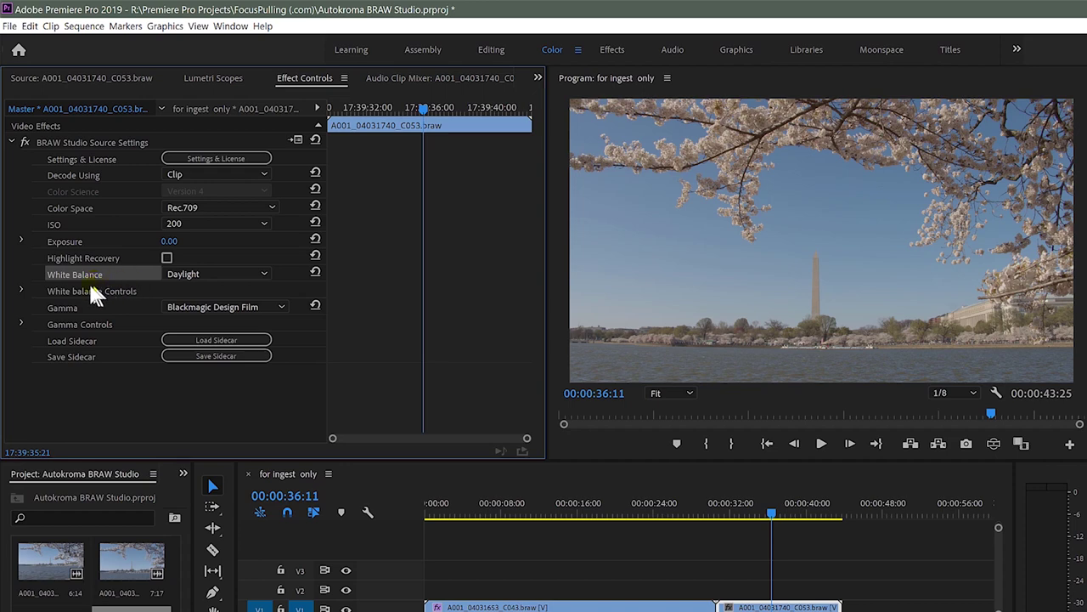
left_click(24, 286)
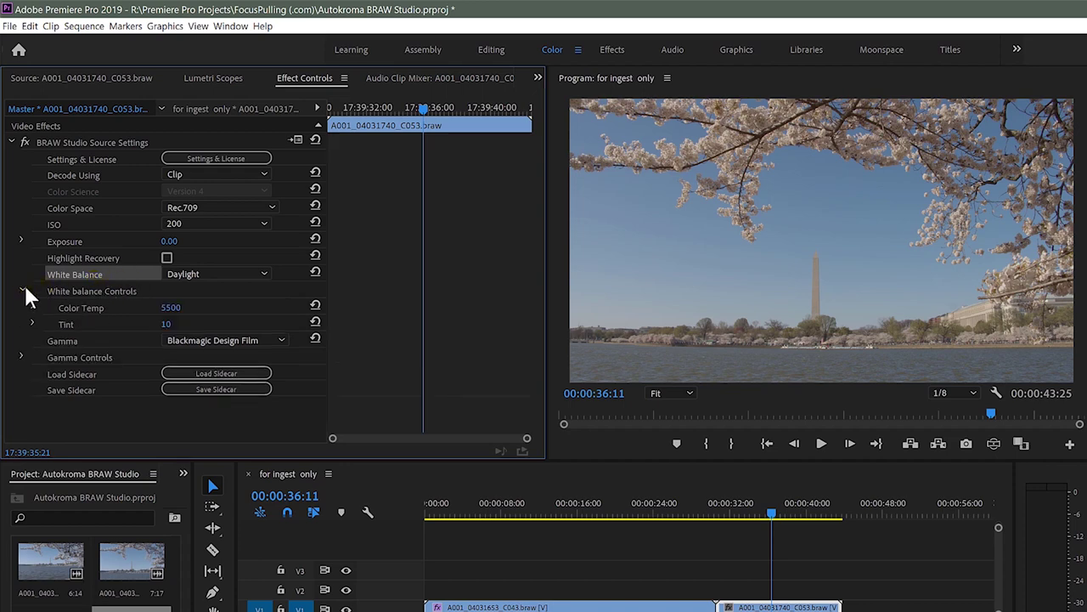
left_click(209, 273)
left_click(202, 285)
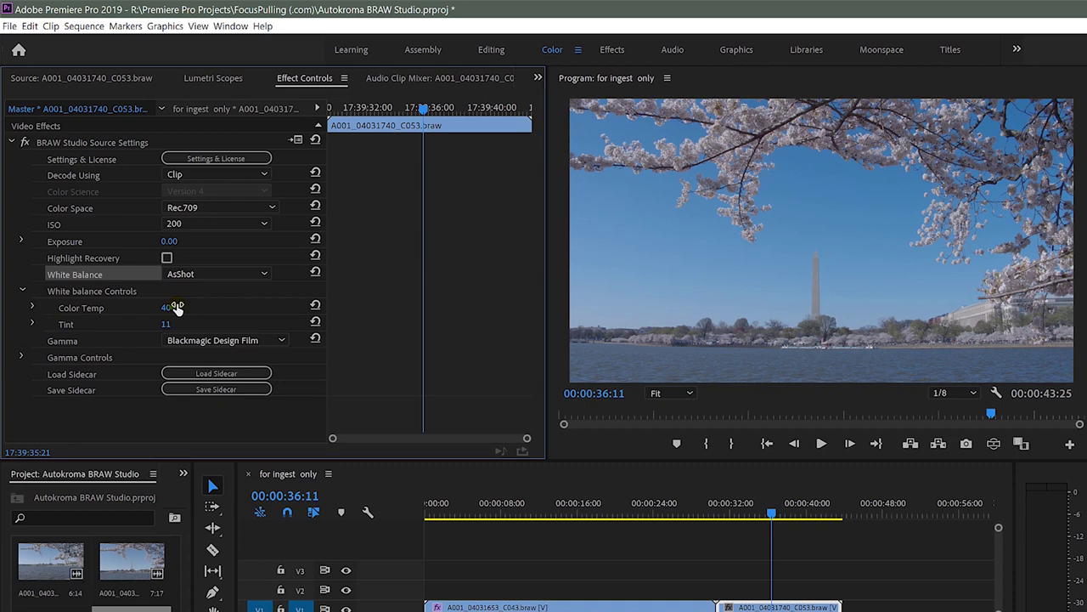
left_click_drag(166, 327, 170, 329)
left_click(212, 280)
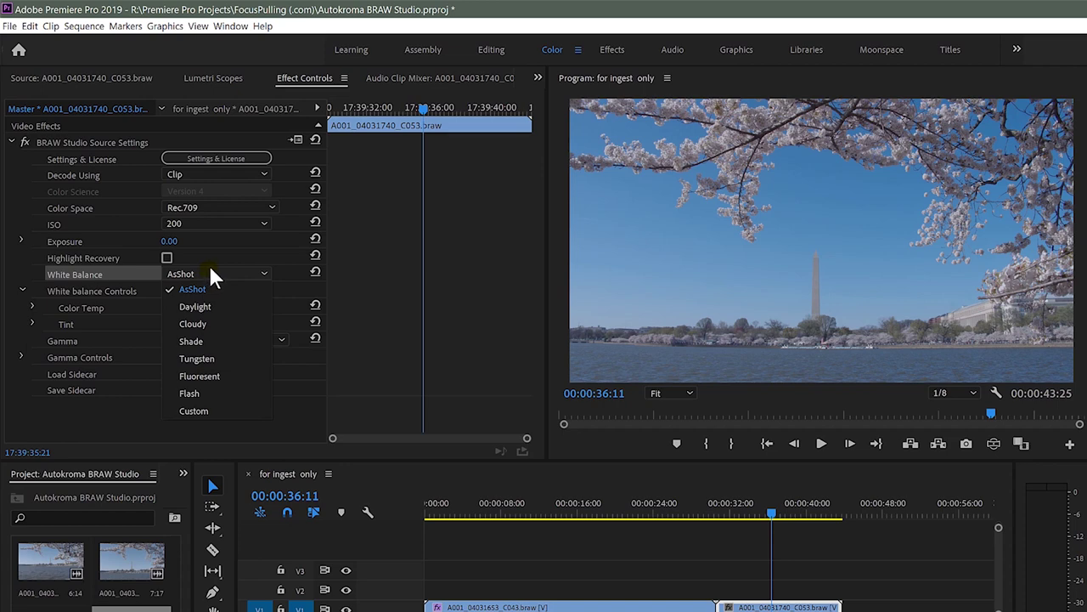
left_click(209, 269)
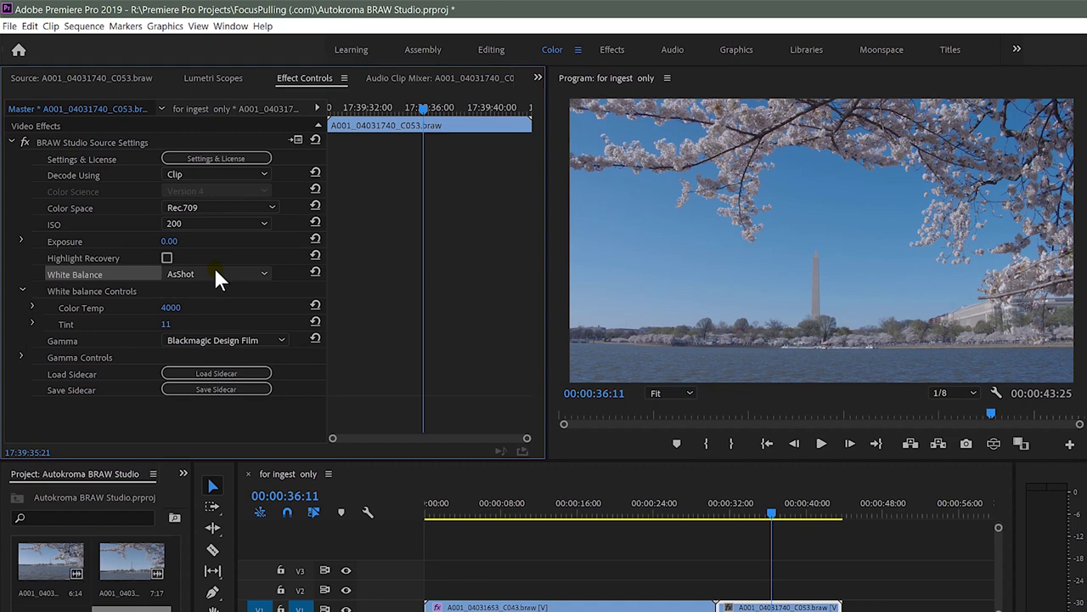
left_click(212, 276)
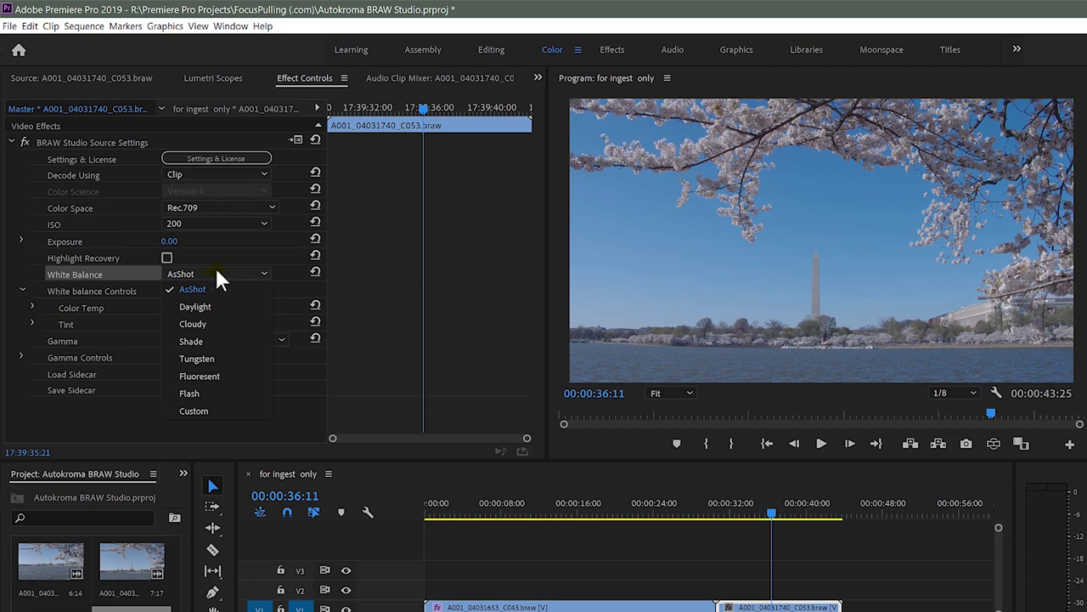
left_click(218, 273)
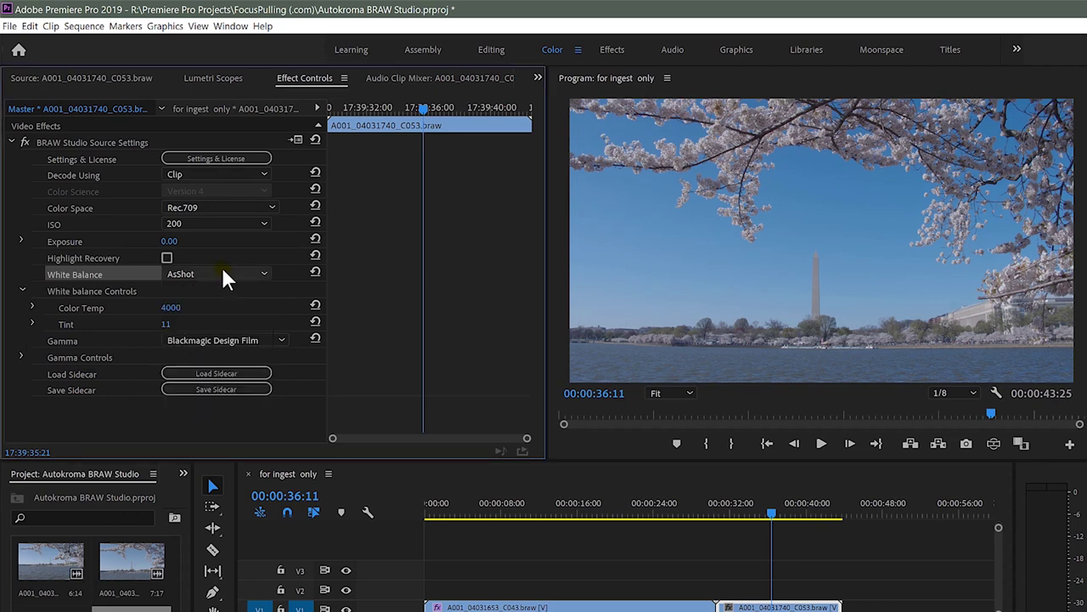
- Move the playhead to 00:00:36:23, reopen the clip's master source settings and collapse White balance Controls
mouse_move(787, 505)
left_mouse_down()
mouse_move(802, 505)
mouse_move(766, 505)
mouse_move(785, 507)
mouse_move(775, 510)
left_mouse_up()
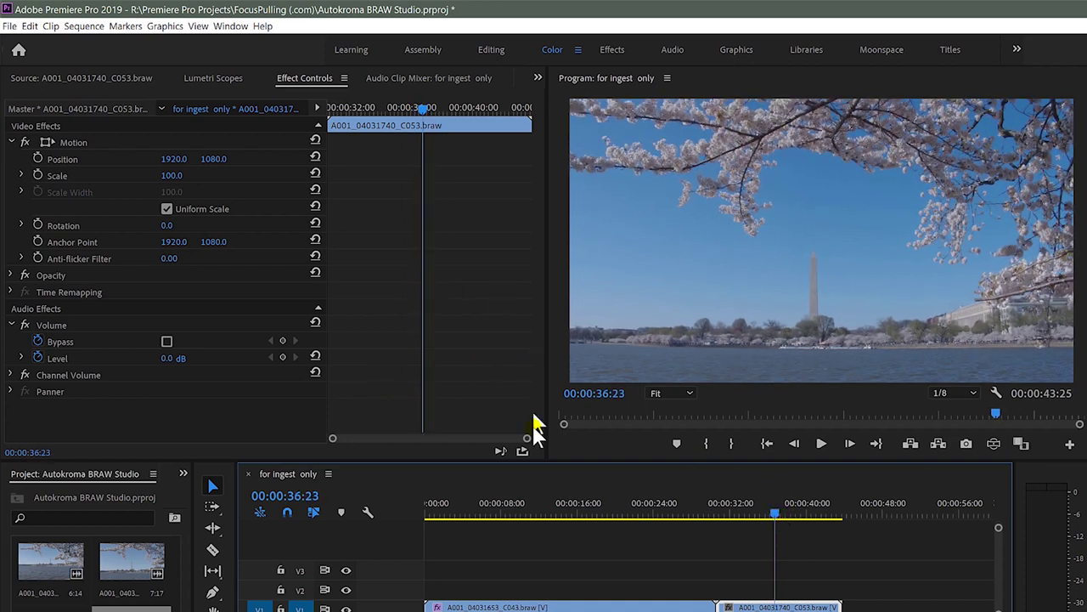
left_click(96, 107)
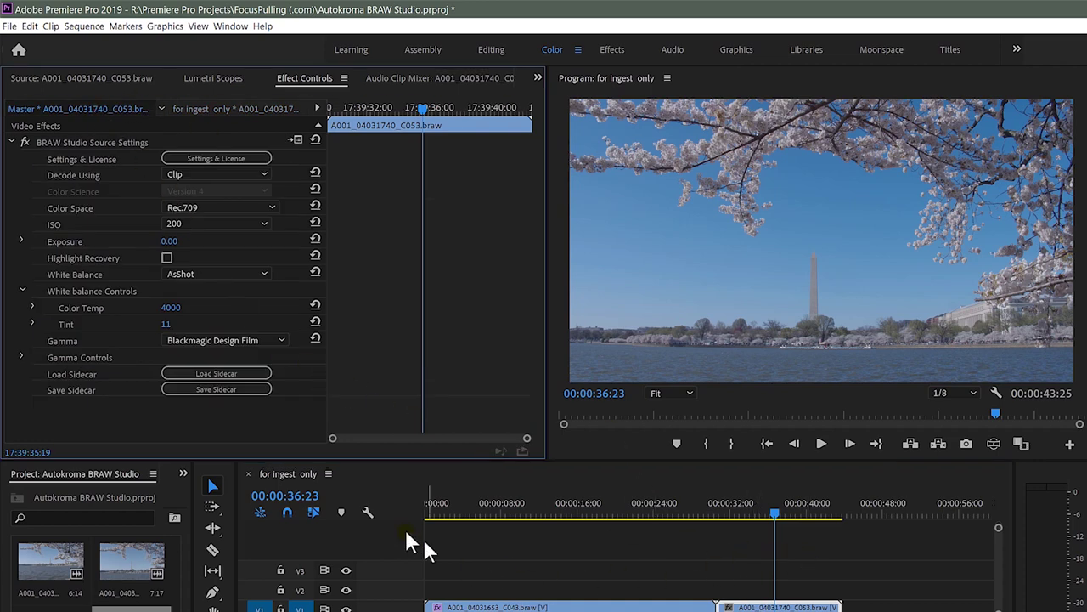
double_click(132, 577)
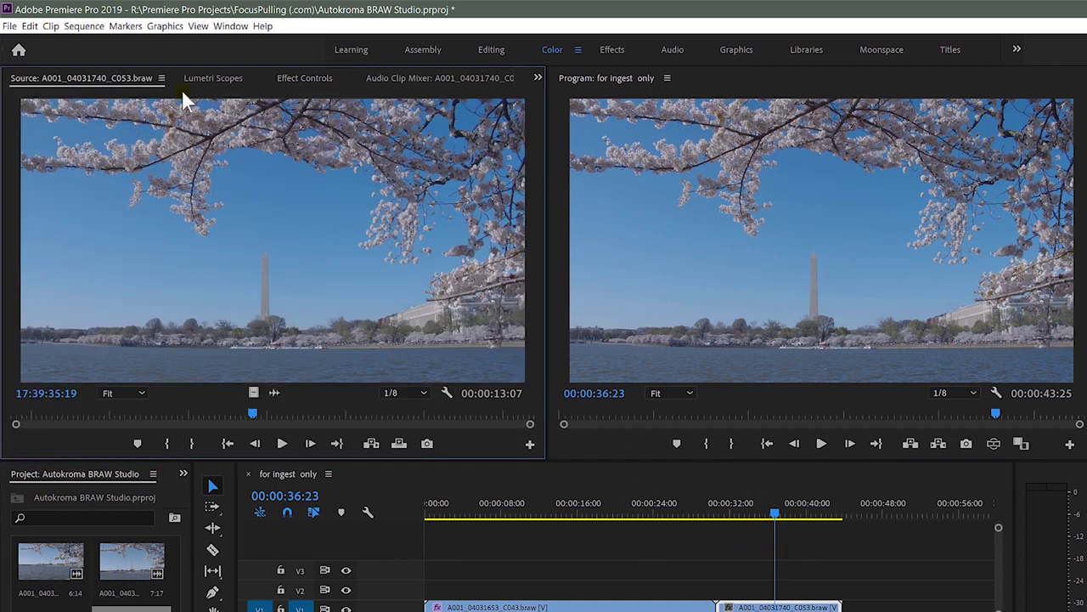
left_click(311, 76)
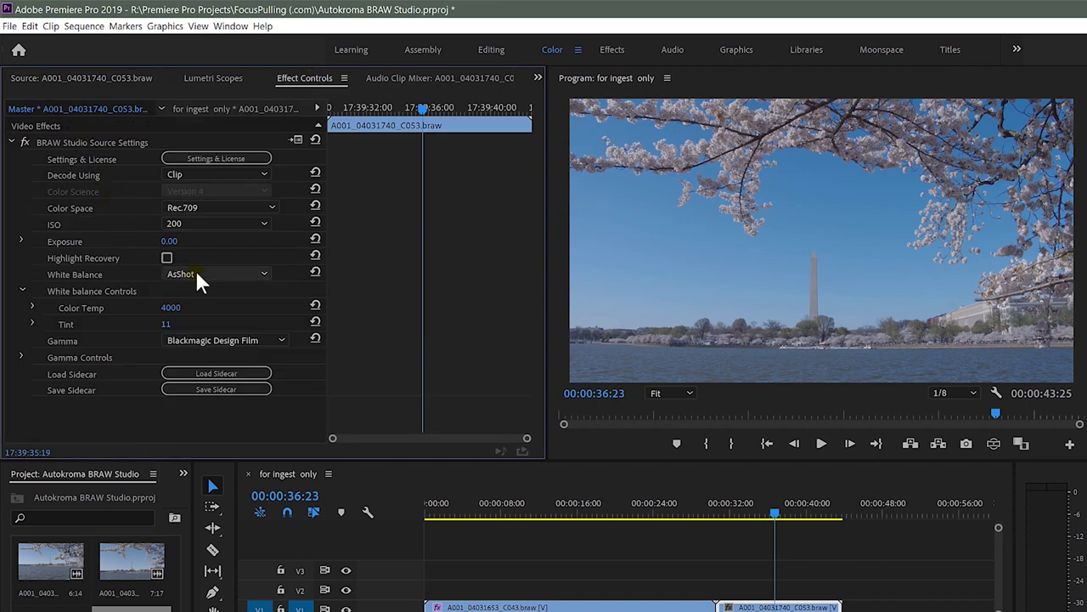
left_click(21, 290)
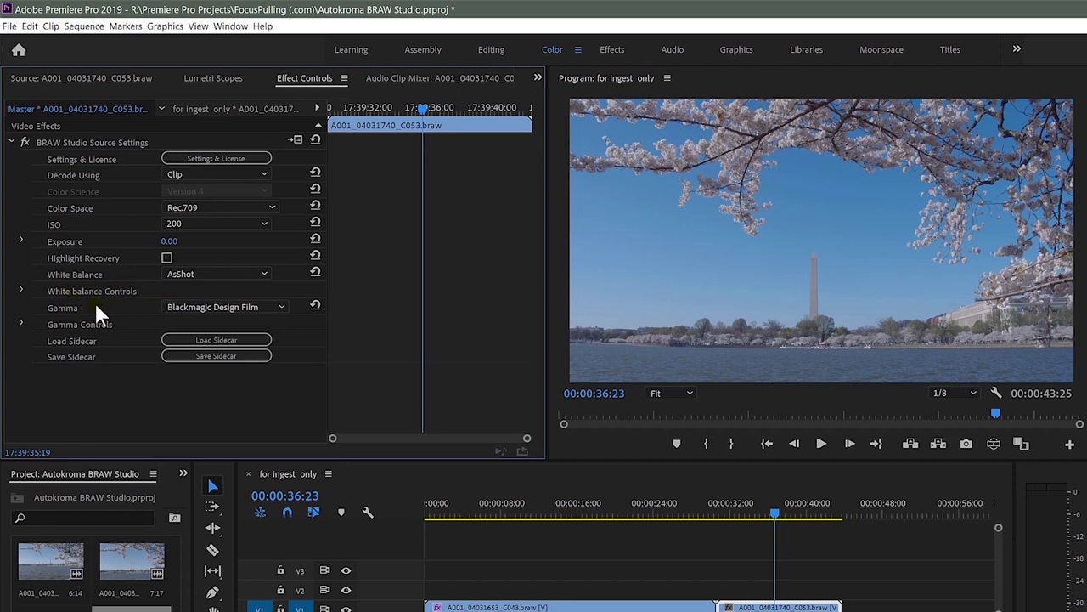
- Review the available Gamma options for the master clip and pick Blackmagic Design Film
left_click(243, 308)
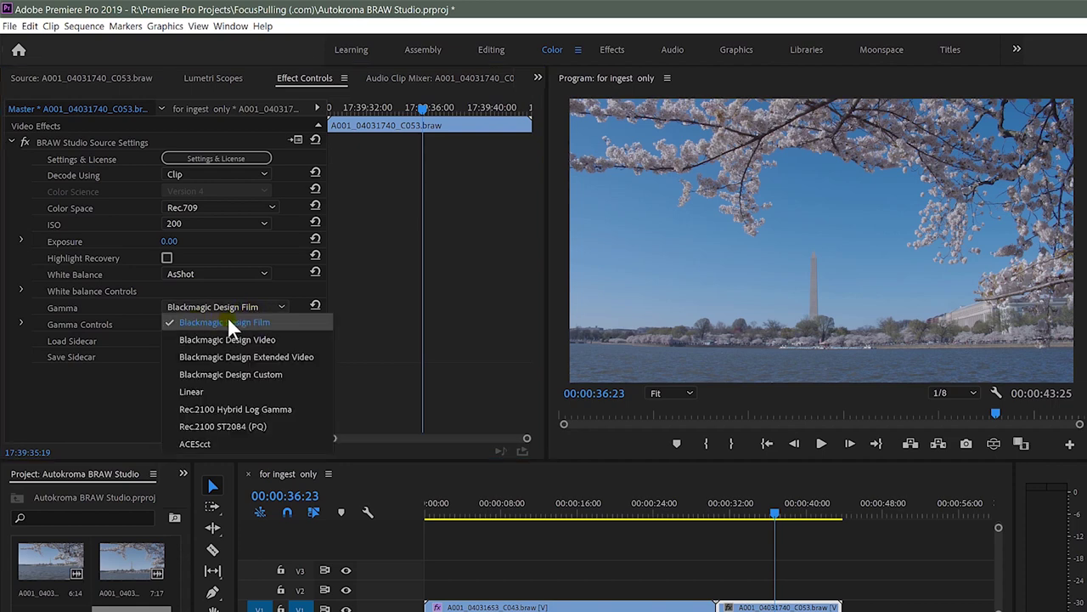
left_click(243, 303)
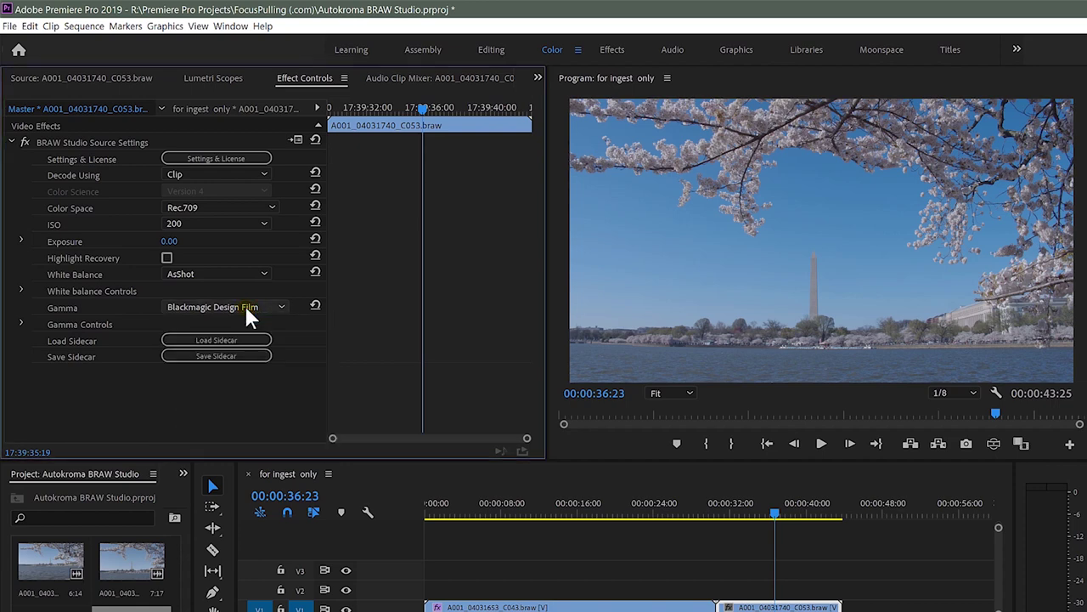
left_click(244, 311)
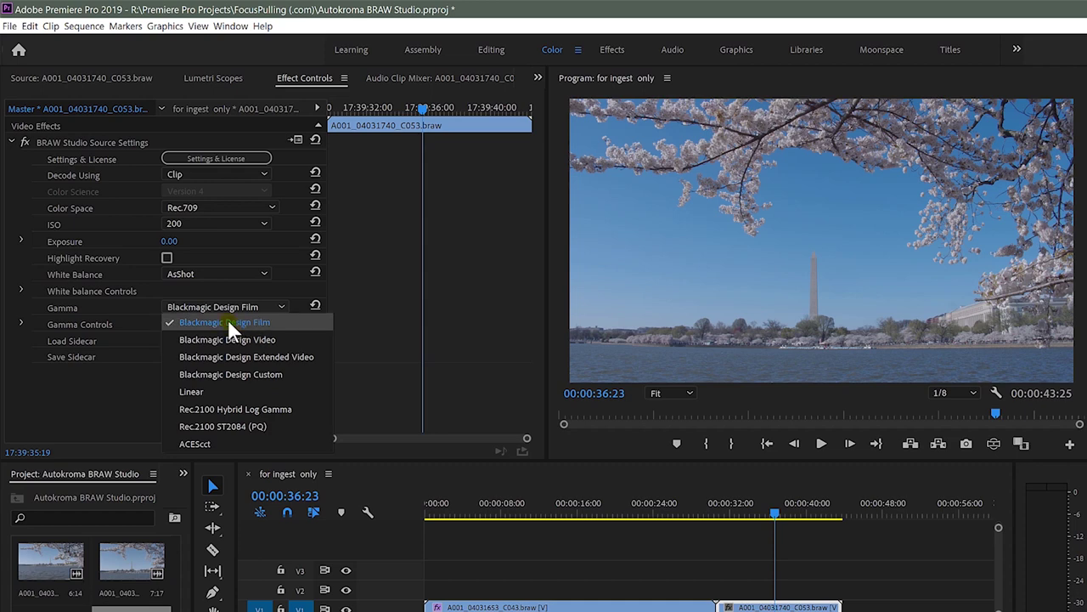
left_click(228, 322)
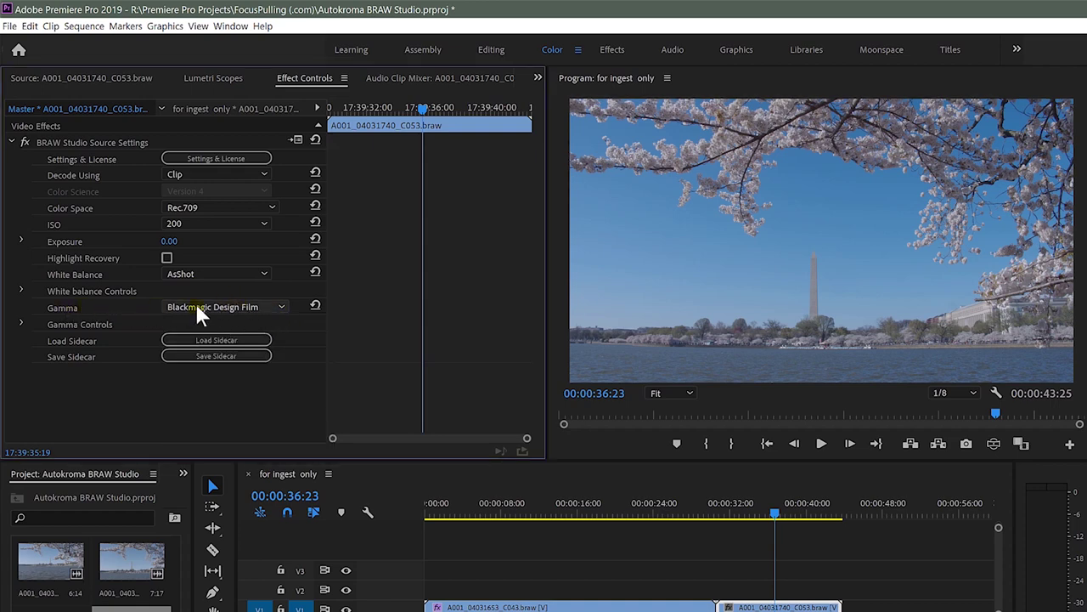
- Recheck the Gamma options with Blackmagic Design Film kept, and expand Gamma Controls to examine the available parameters
left_click(198, 309)
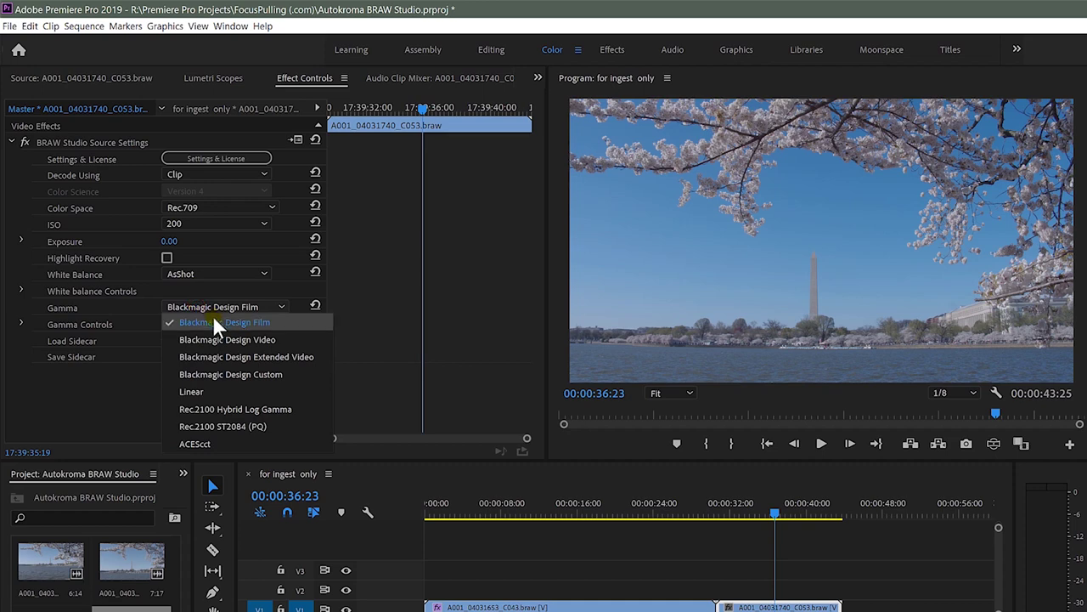
left_click(206, 305)
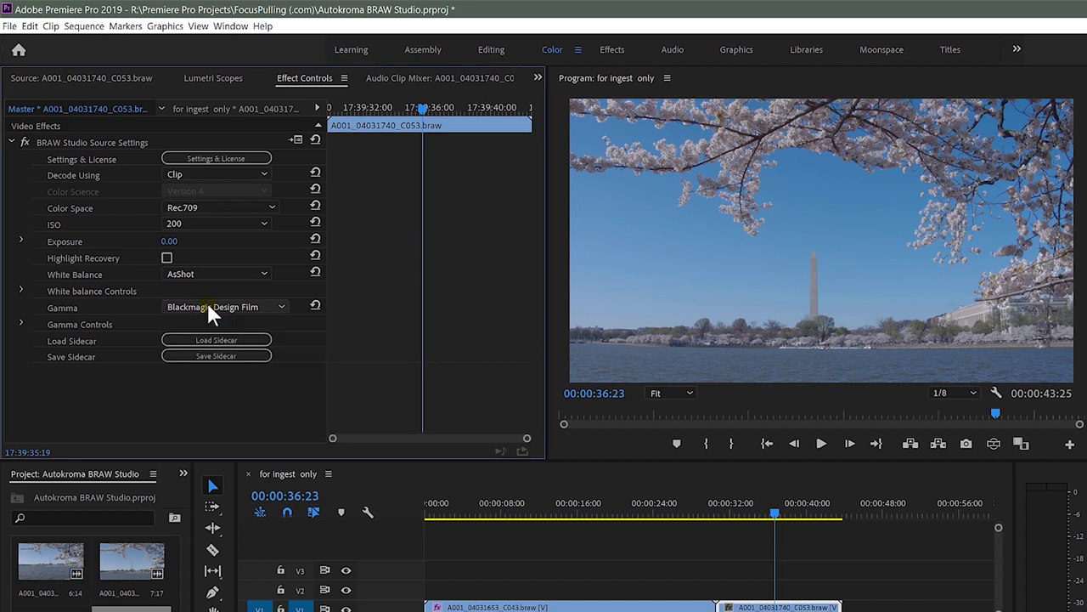
left_click(21, 322)
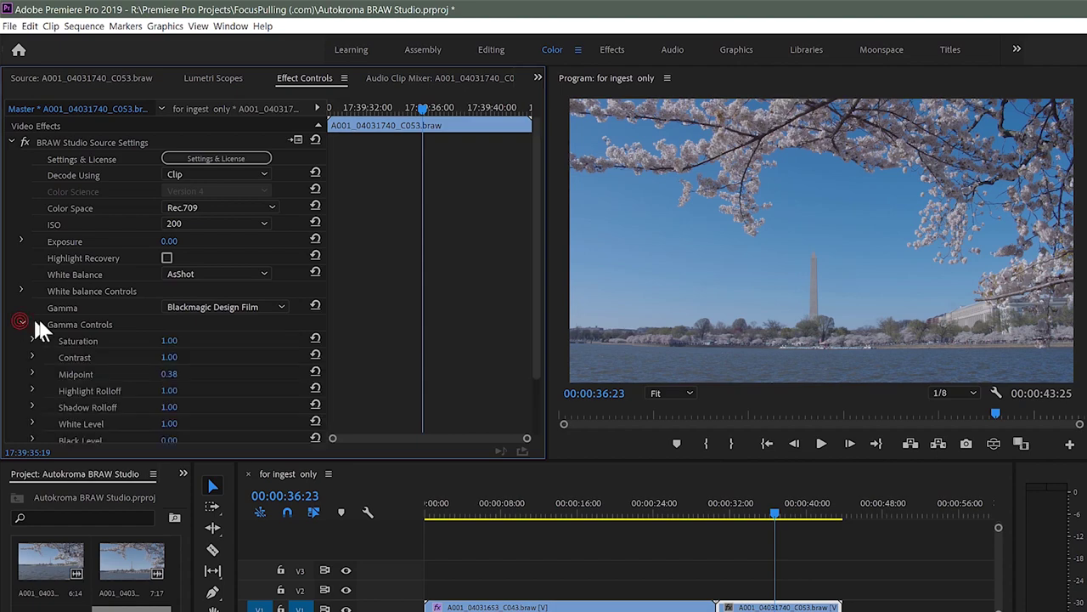
scroll(379, 341, "down", 2)
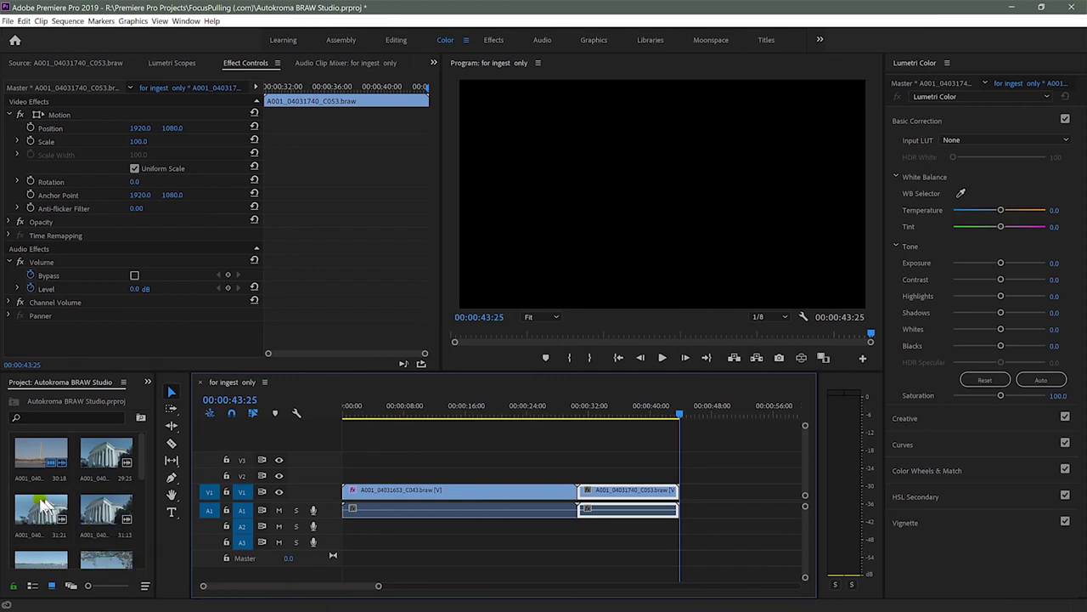
- Preview A001_04031657_C045.mov and place it on V1 directly after the cherry blossom clip
left_click(101, 463)
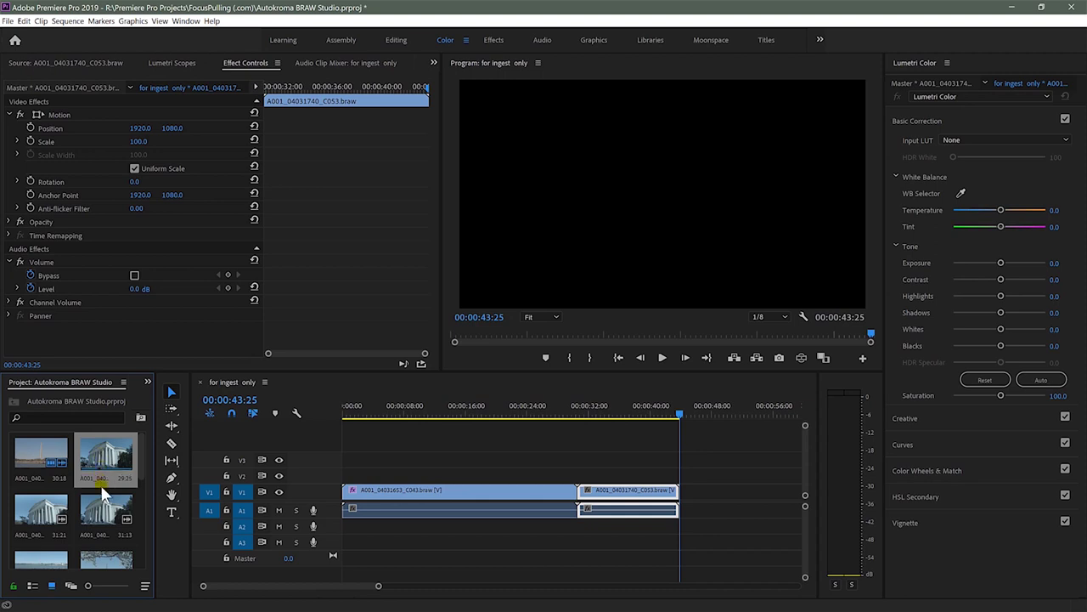
left_click(39, 510)
double_click(37, 507)
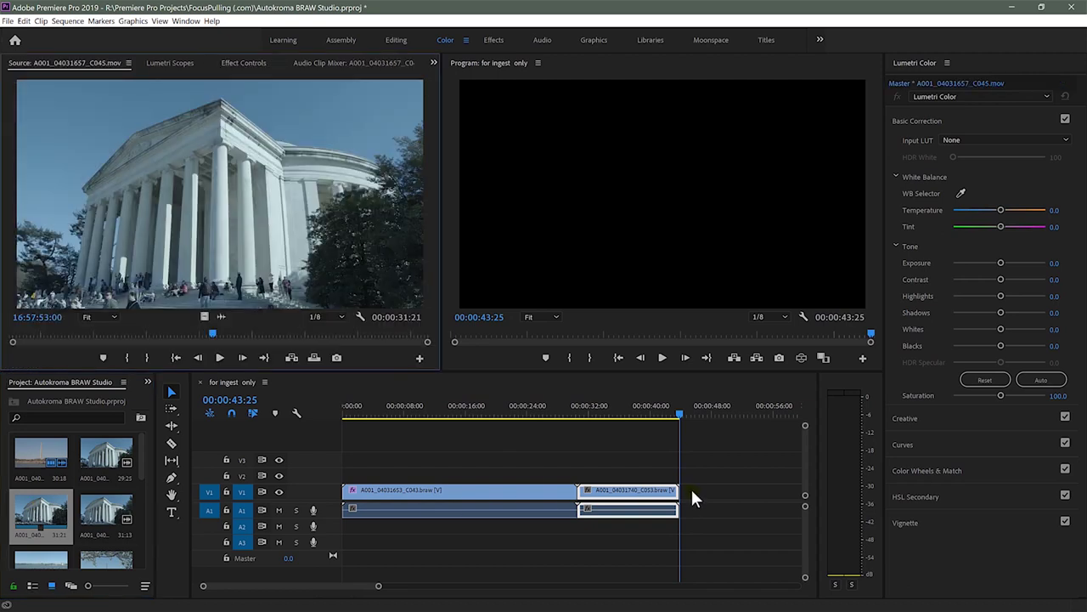
left_click_drag(34, 508, 684, 509)
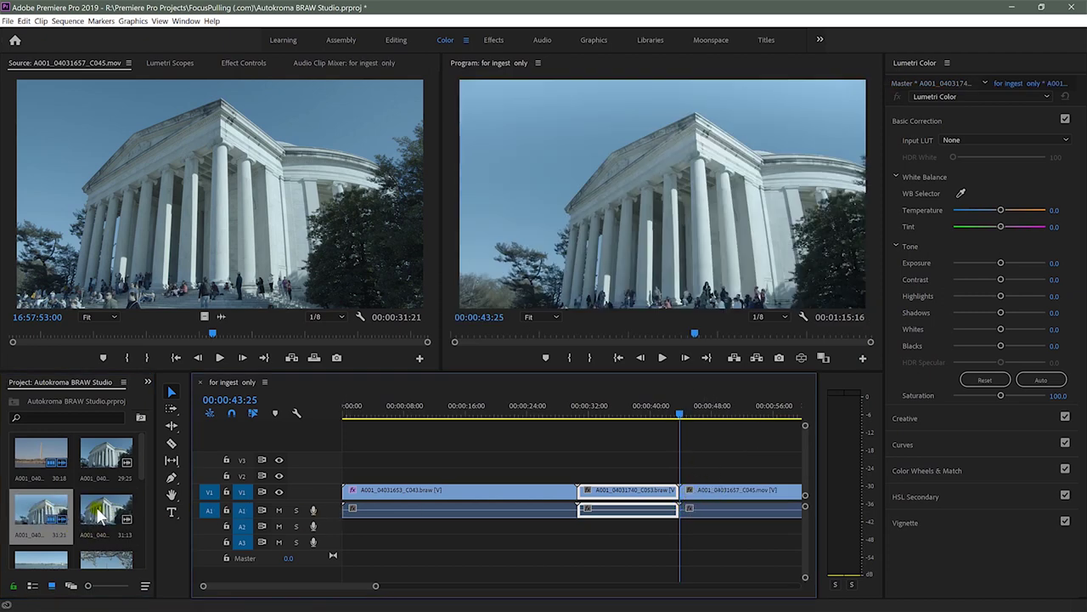
- Place A001_04031658_C046.braw on V2 directly above A001_04031657_C045.mov, and move the playhead to 00:00:48:11
left_click(98, 513)
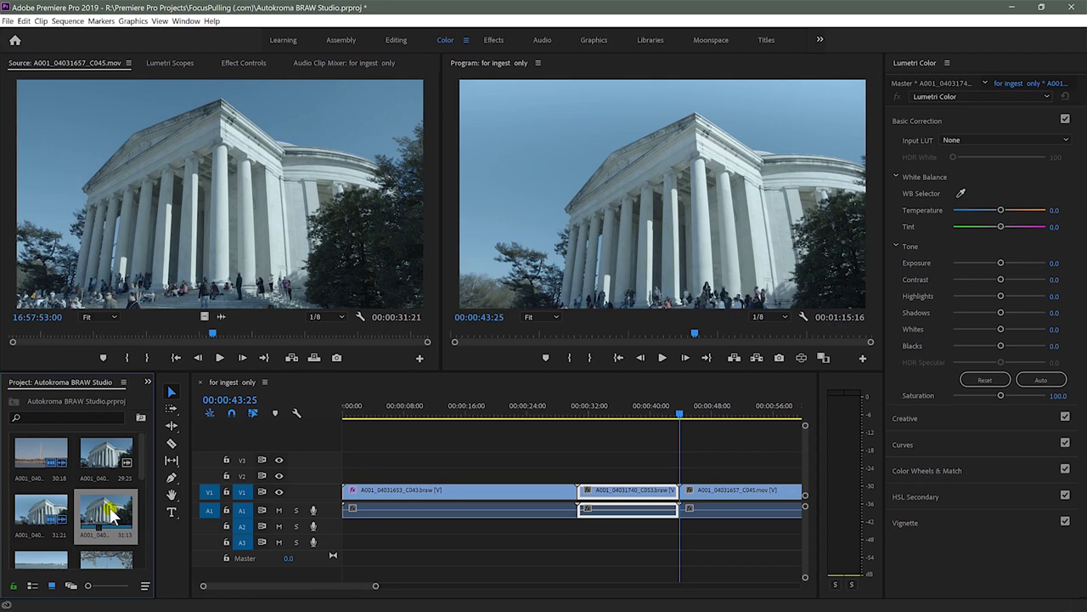
left_click_drag(53, 516, 684, 480)
left_click(715, 414)
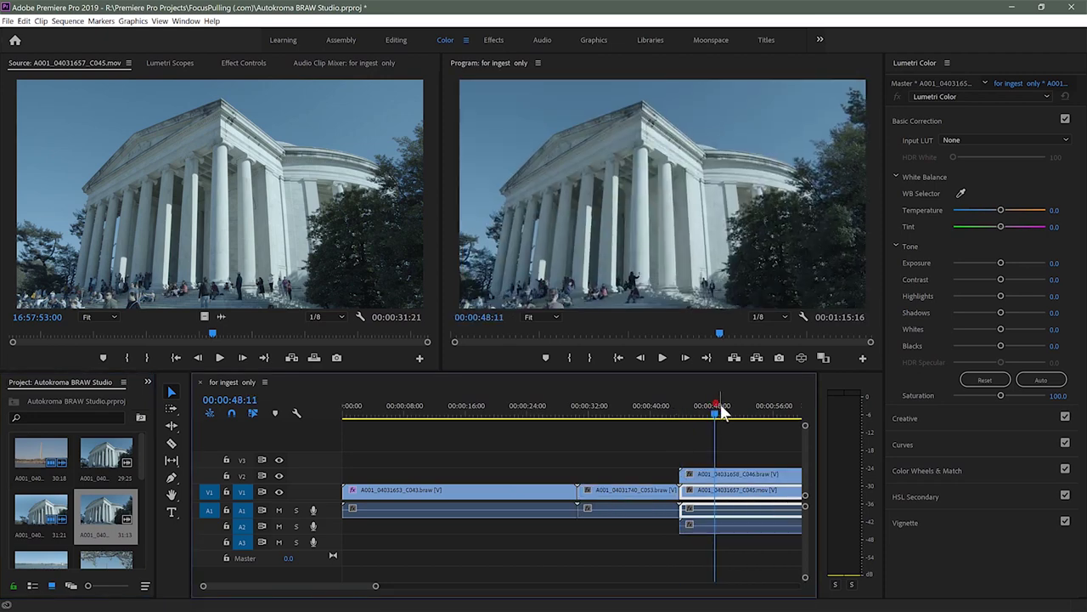
- Search the effects for "crop" and apply the Crop effect from Transform to A001_04031658_C046.braw on V2
left_click(734, 472)
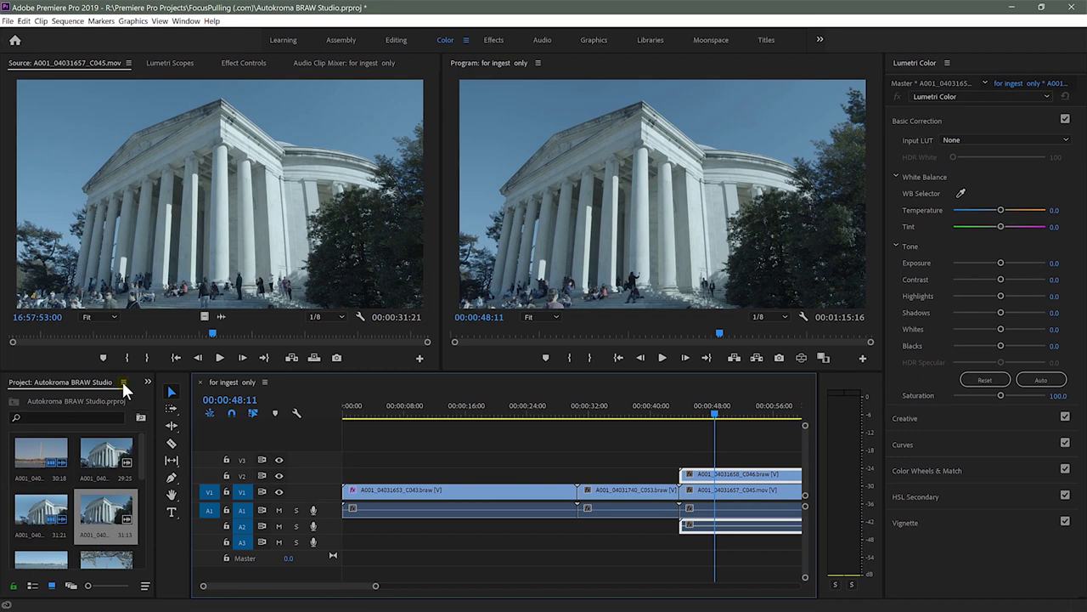
left_click(123, 383)
left_click(146, 383)
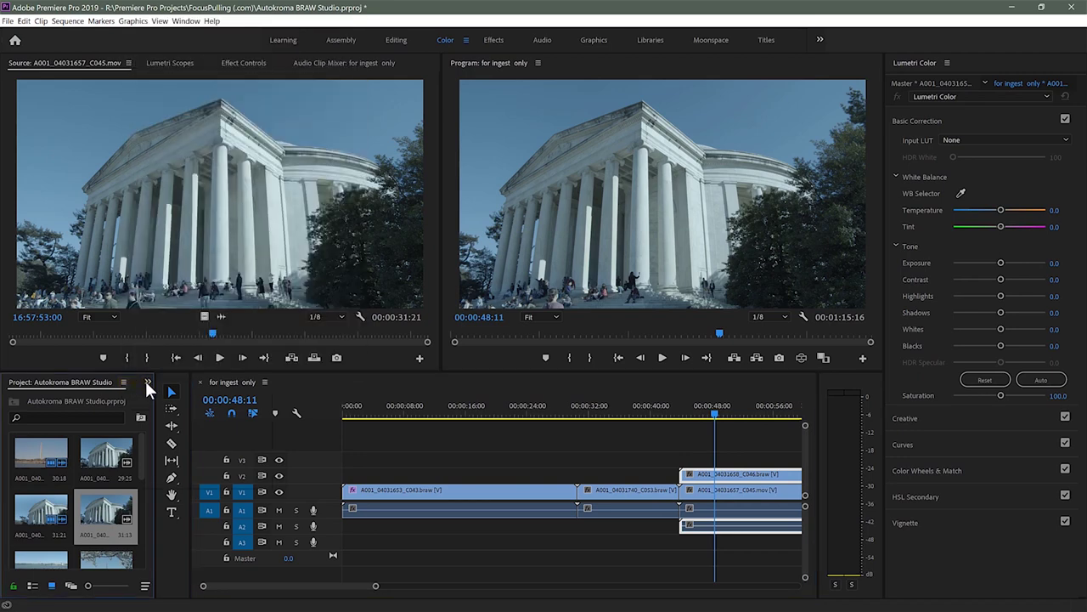
left_click(148, 381)
left_click(171, 452)
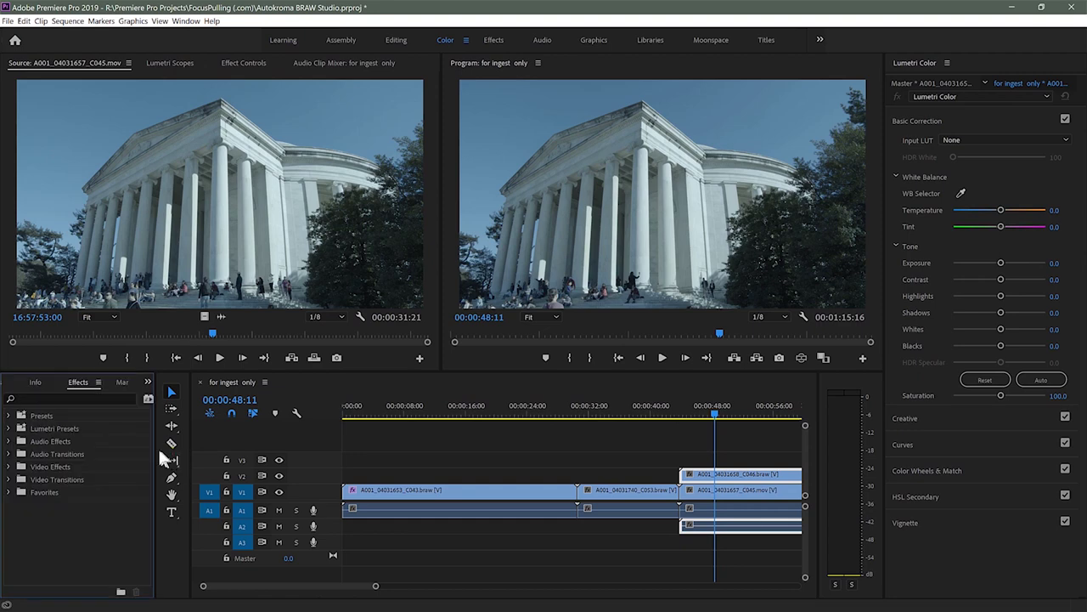
left_click(70, 399)
left_click(71, 401)
type("crop")
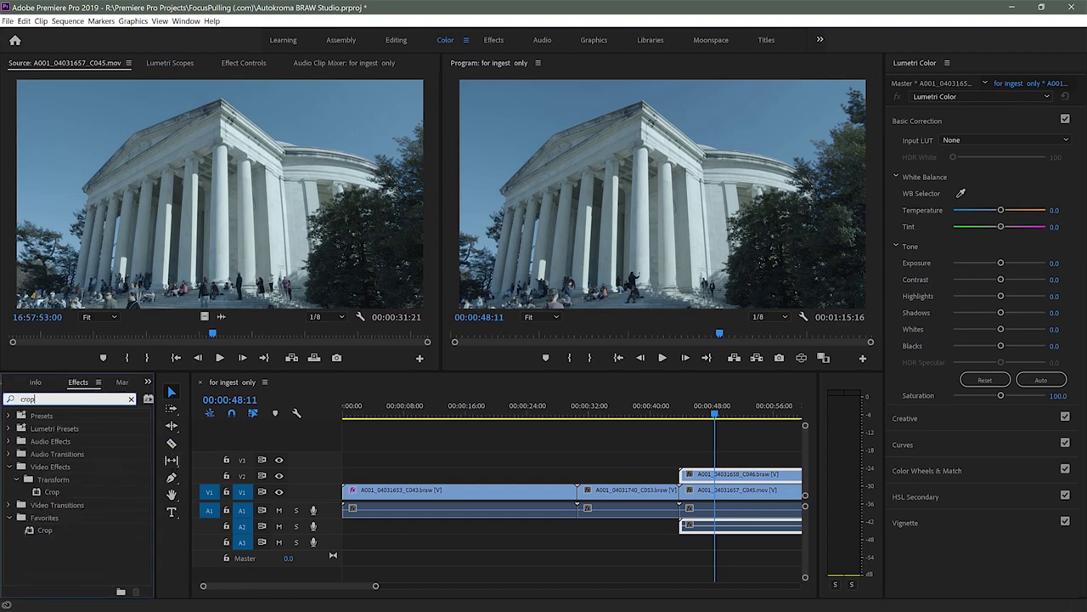
left_click(39, 491)
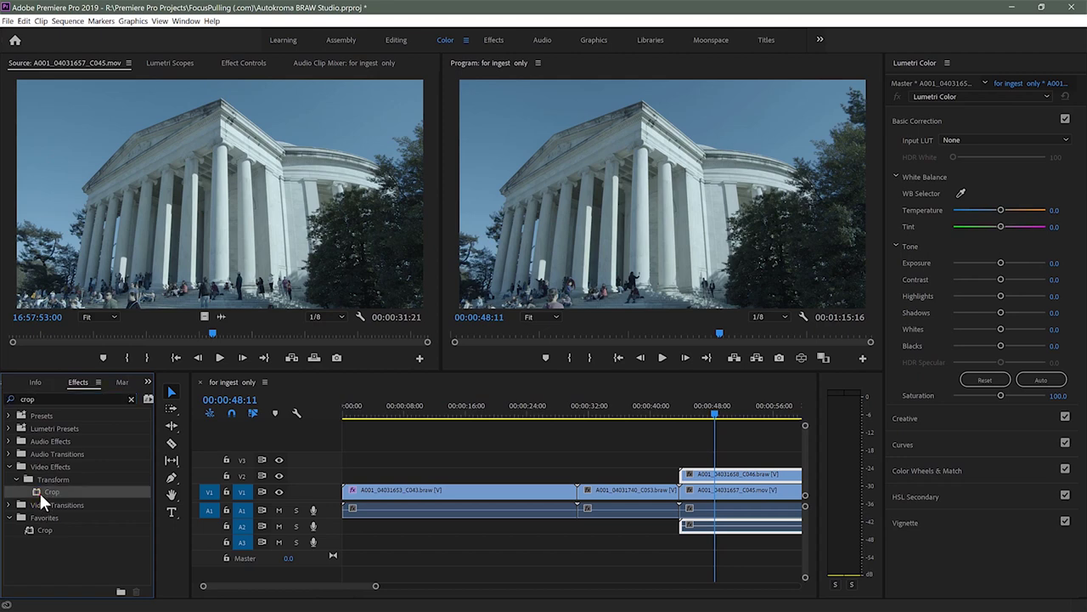
left_click_drag(40, 491, 732, 475)
- Set the Crop effect's Left value to 45.5 % on A001_04031658_C046.braw
left_click(241, 63)
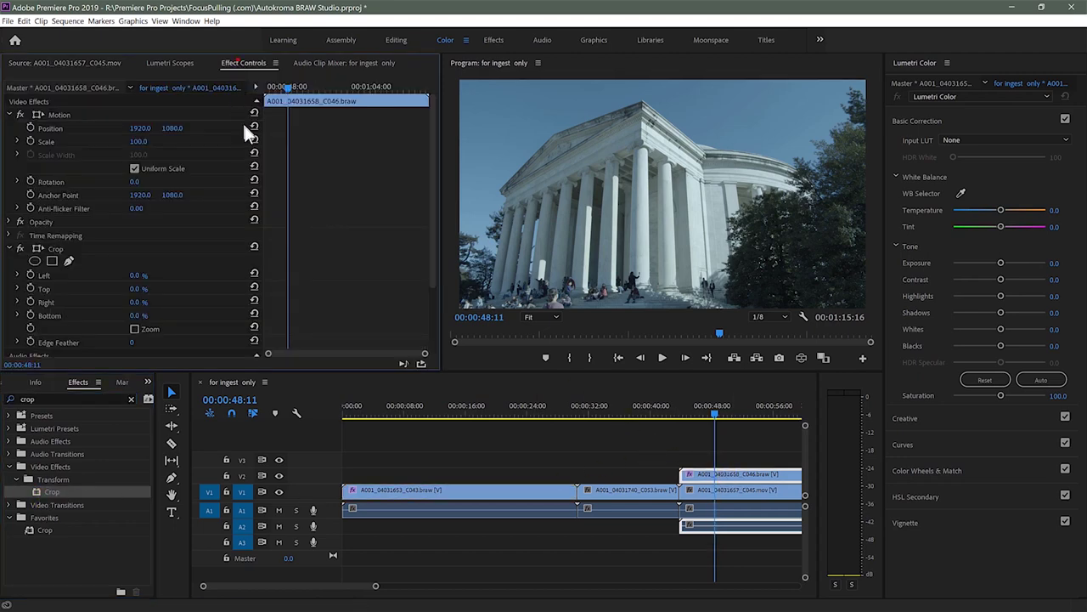
left_click(16, 274)
left_click_drag(22, 296, 123, 297)
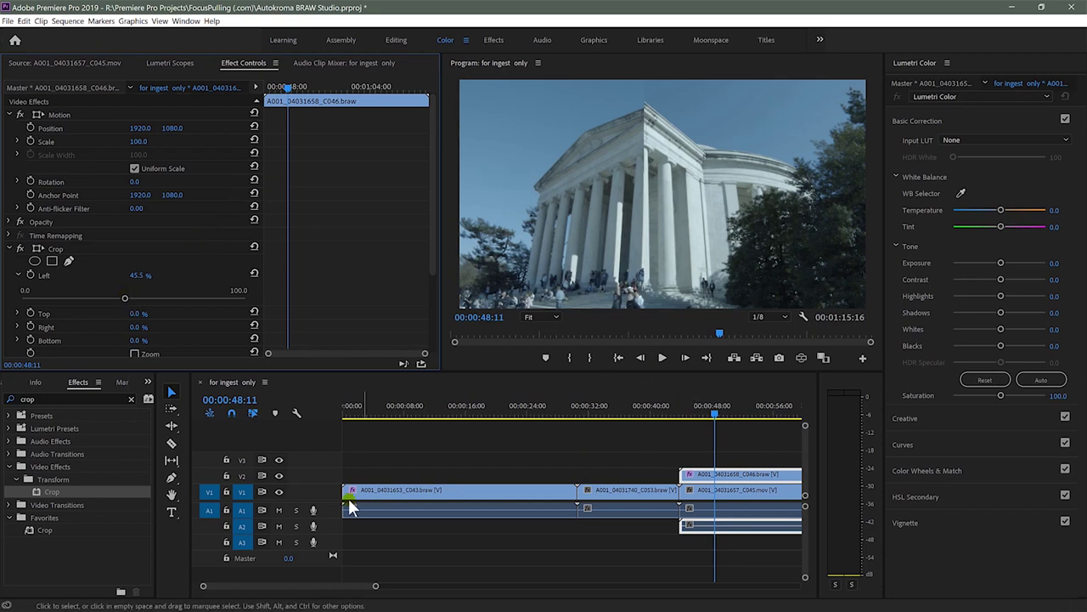
left_click(780, 478)
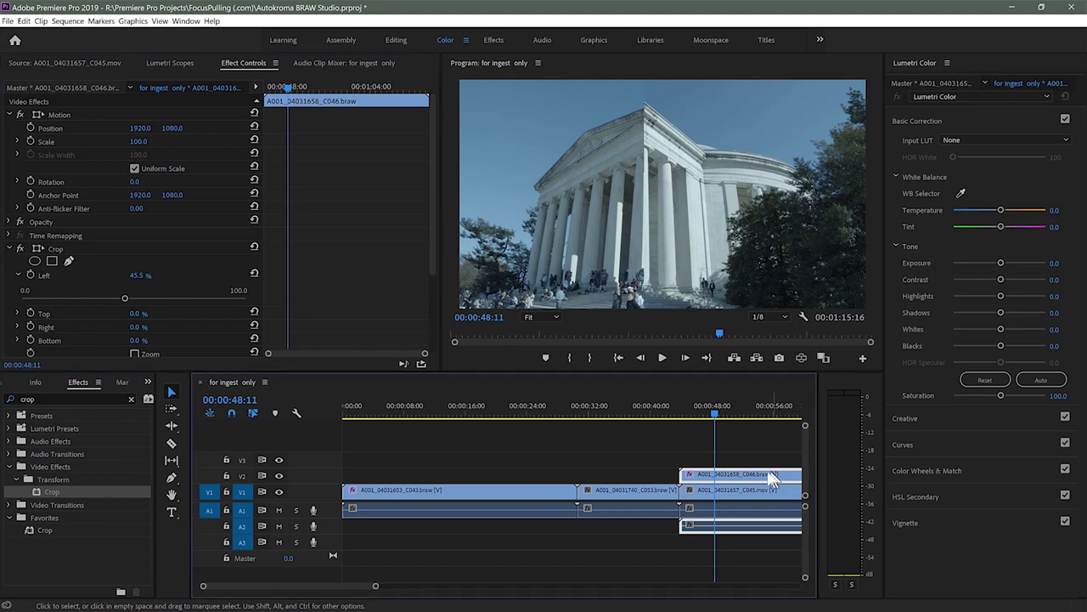
- Toggle the visibility of V2 and V1 off and on to compare the BRAW and MOV images
left_click(280, 475)
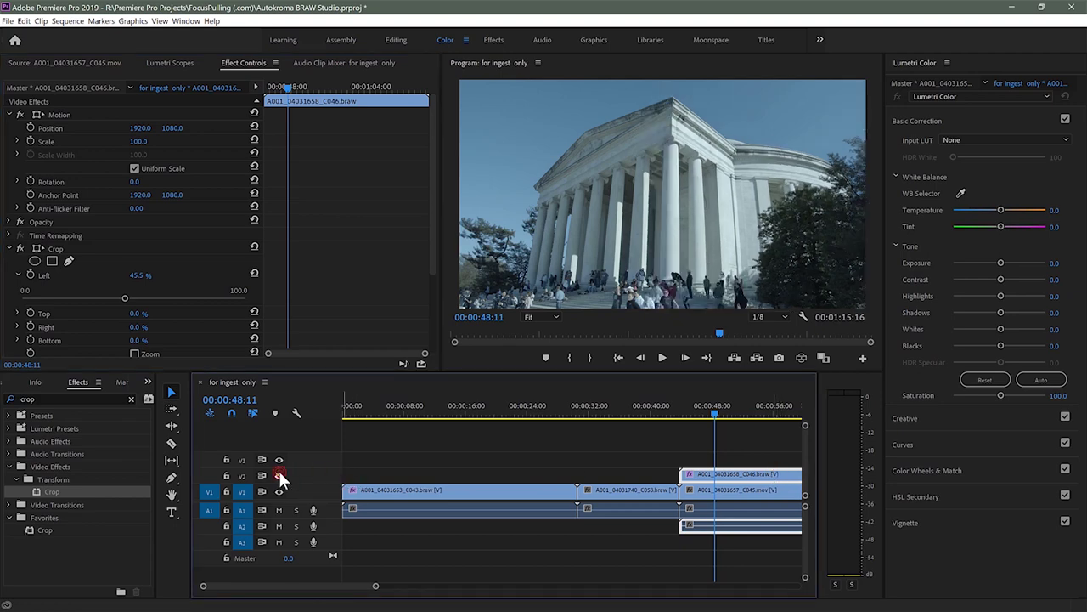
left_click(280, 475)
left_click(280, 475)
left_click(280, 474)
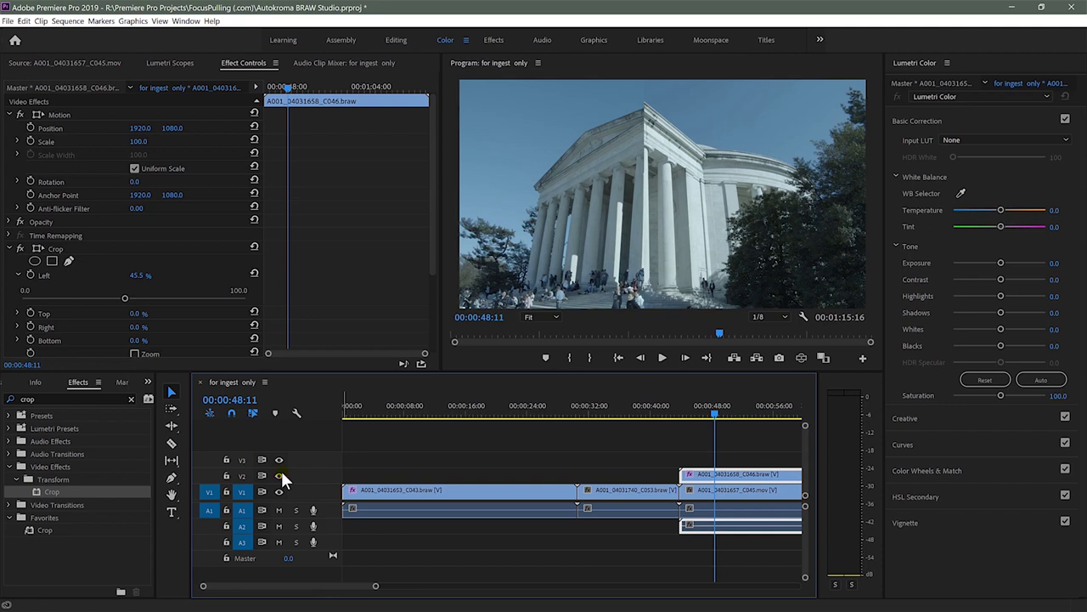
left_click(280, 492)
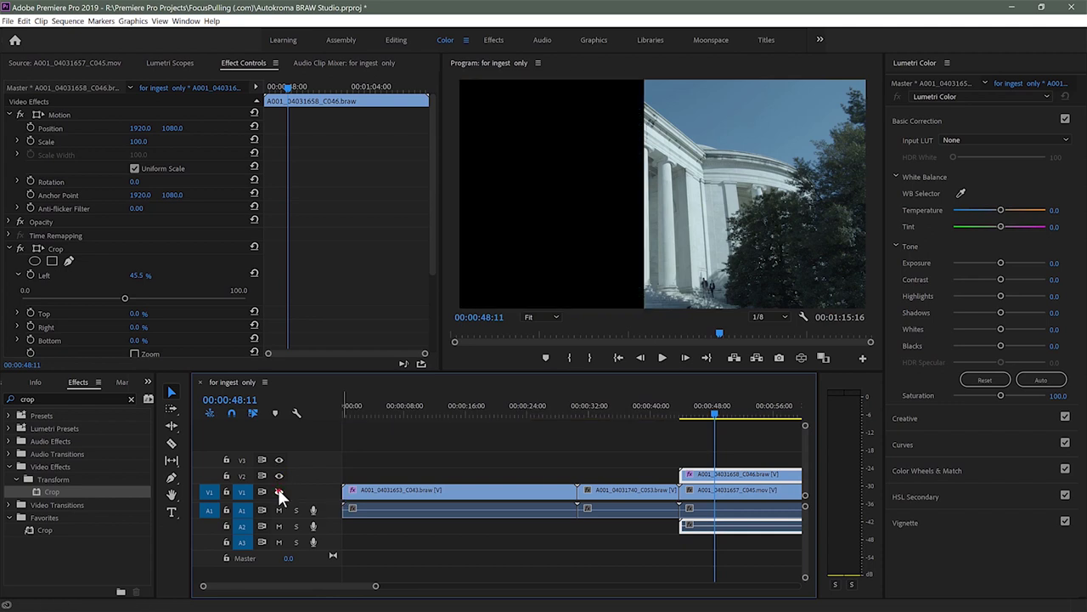
left_click(278, 491)
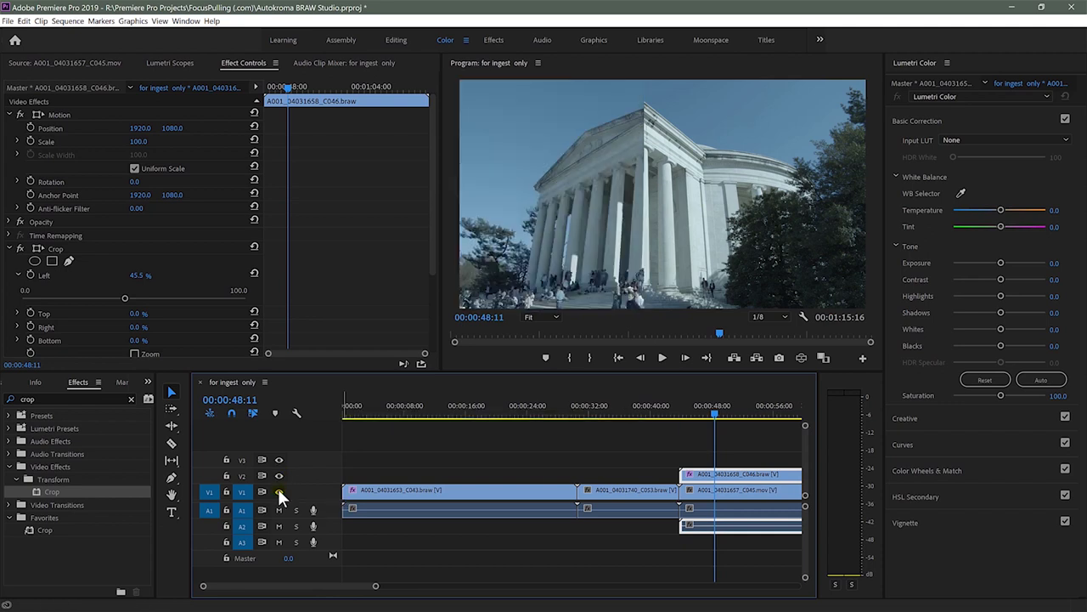
- Select the C045.mov and C046.braw clips alternately on the timeline to compare them
left_click(701, 497)
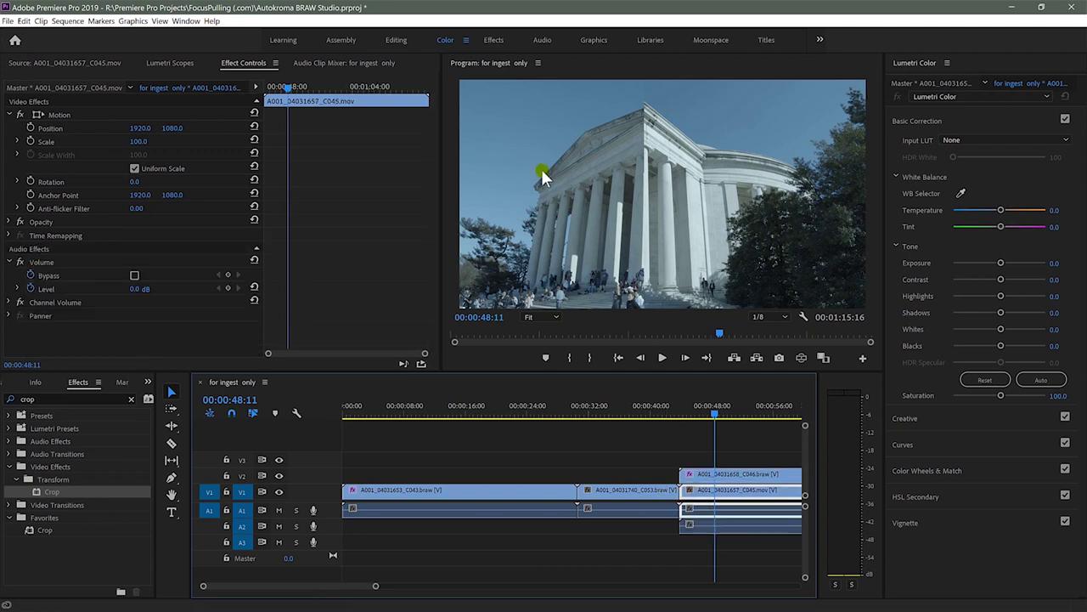
left_click(741, 476)
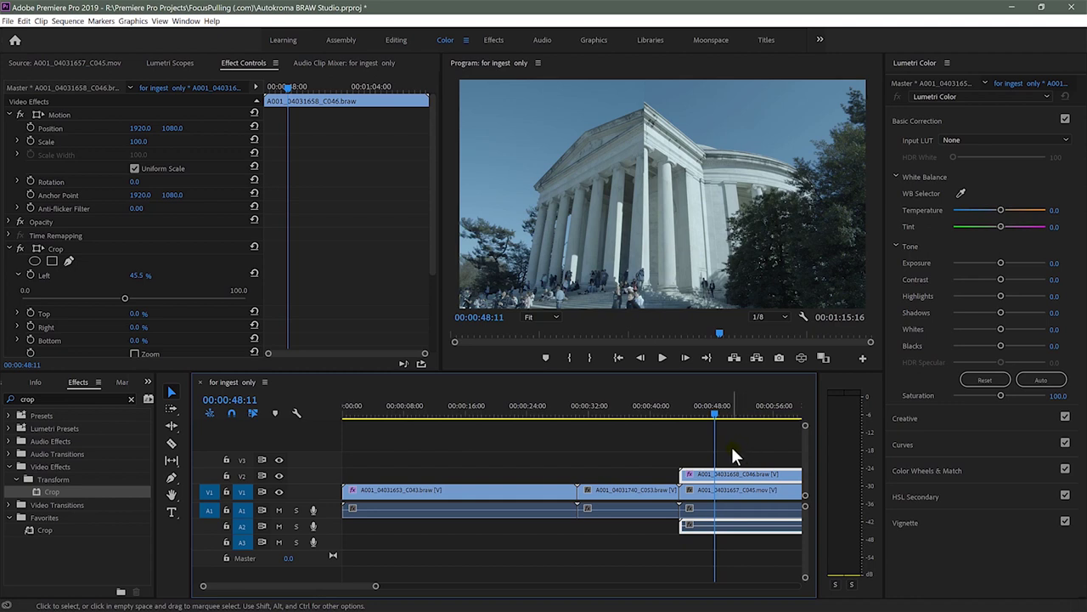
left_click(732, 489)
left_click(741, 474)
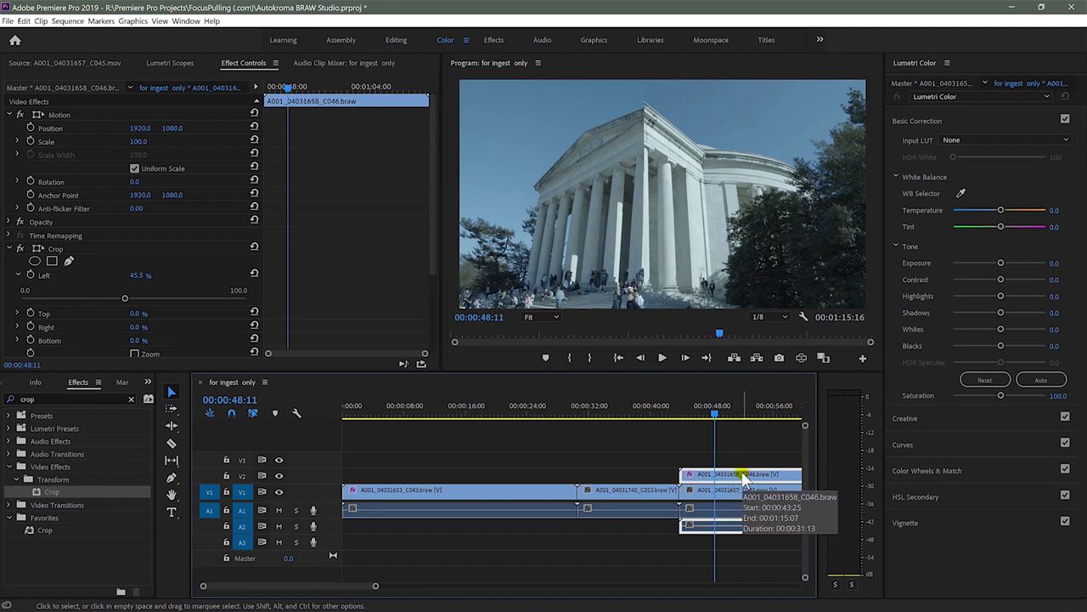
left_click(743, 477)
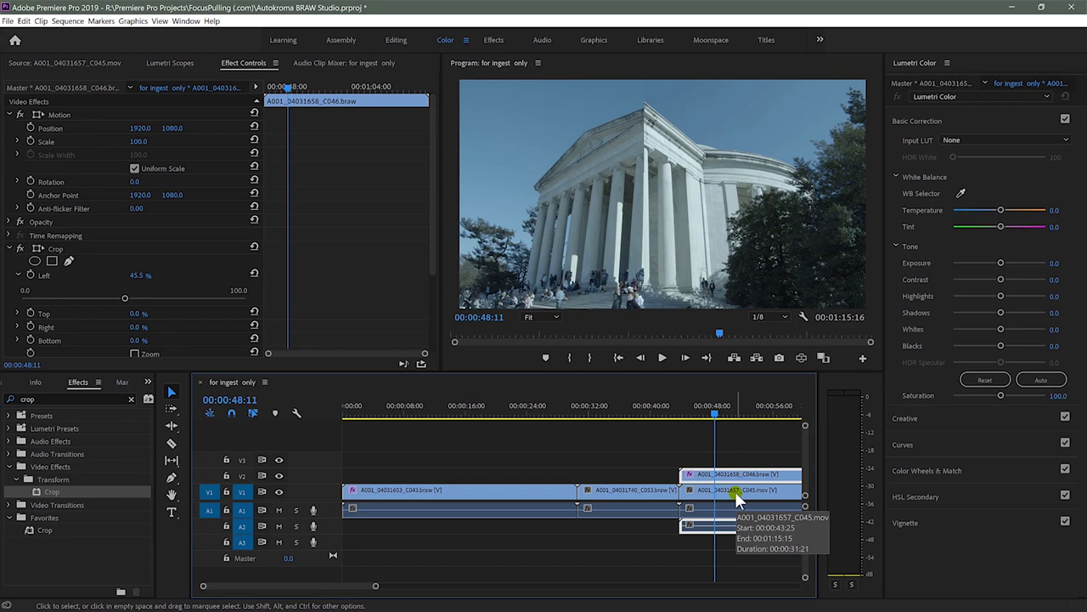
left_click(735, 491)
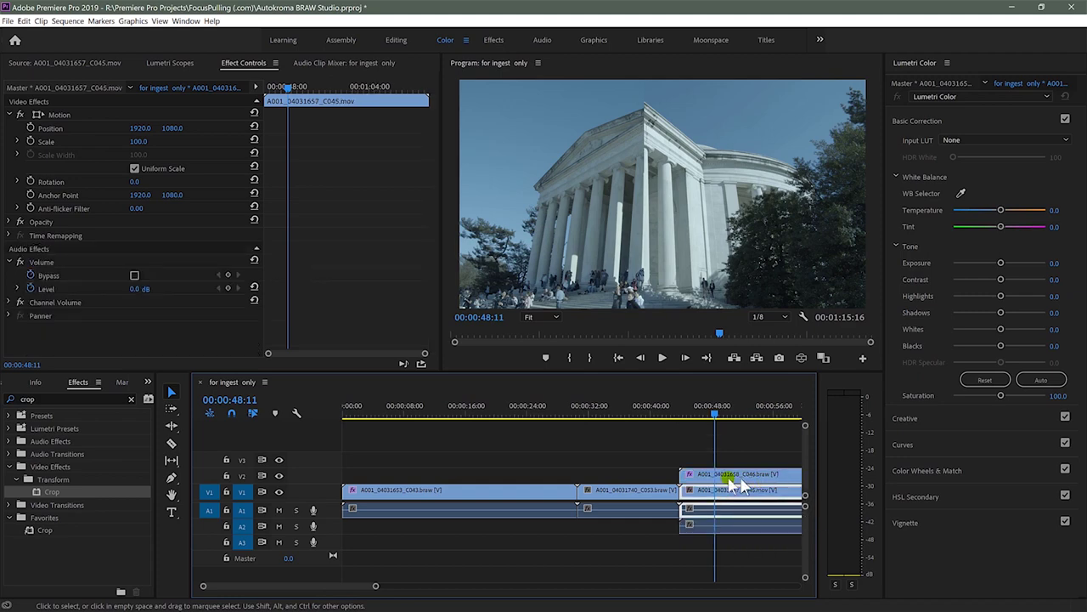
- View the master-clip effect settings of A001_04031657_C045.mov, followed by those of A001_04031658_C046.braw
left_click(70, 62)
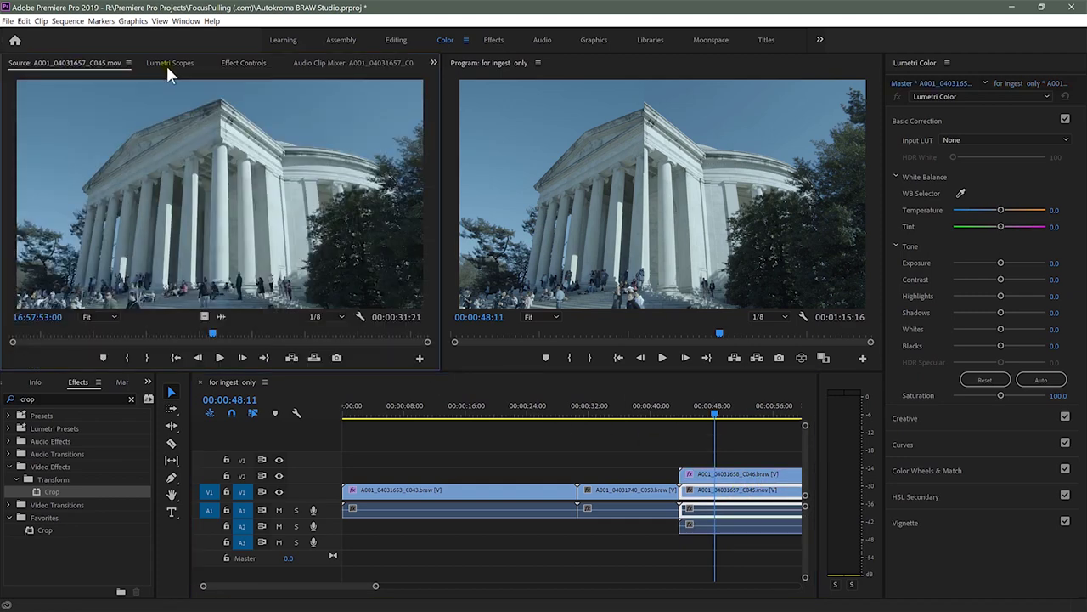
left_click(255, 62)
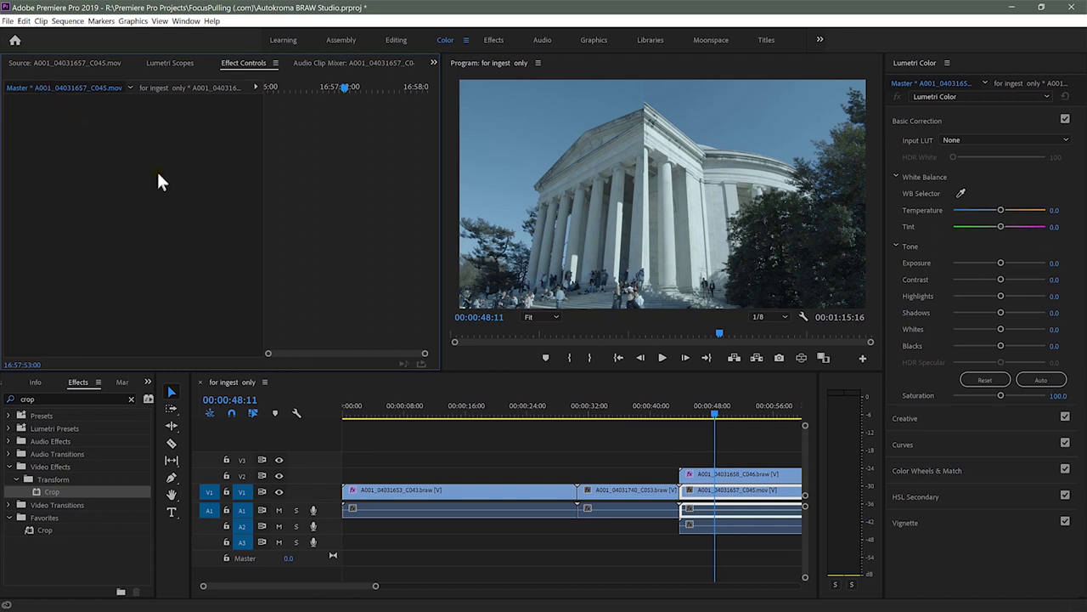
left_click(742, 476)
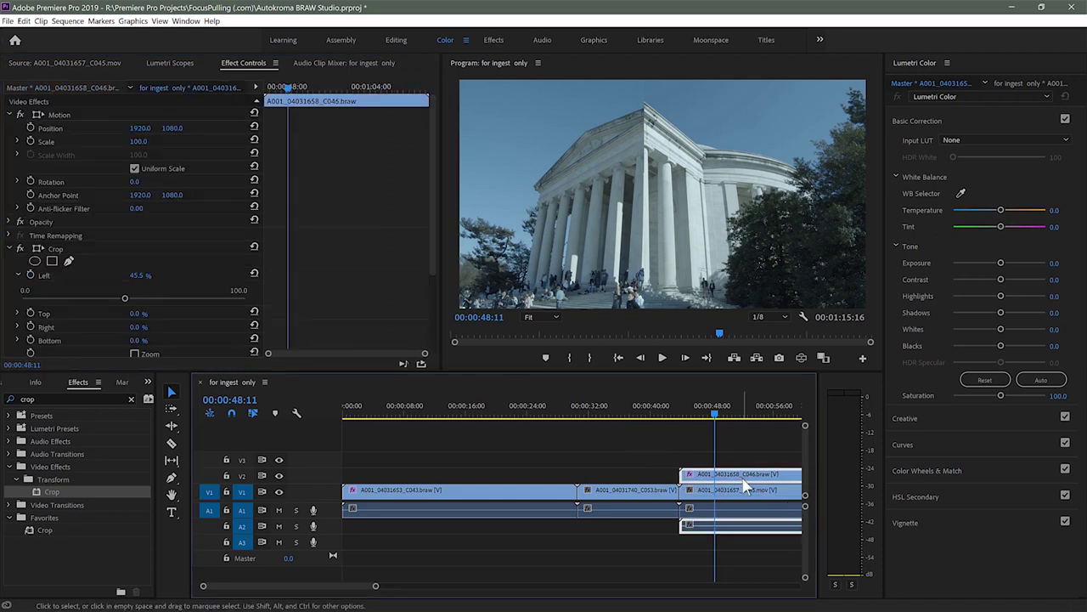
left_click(26, 88)
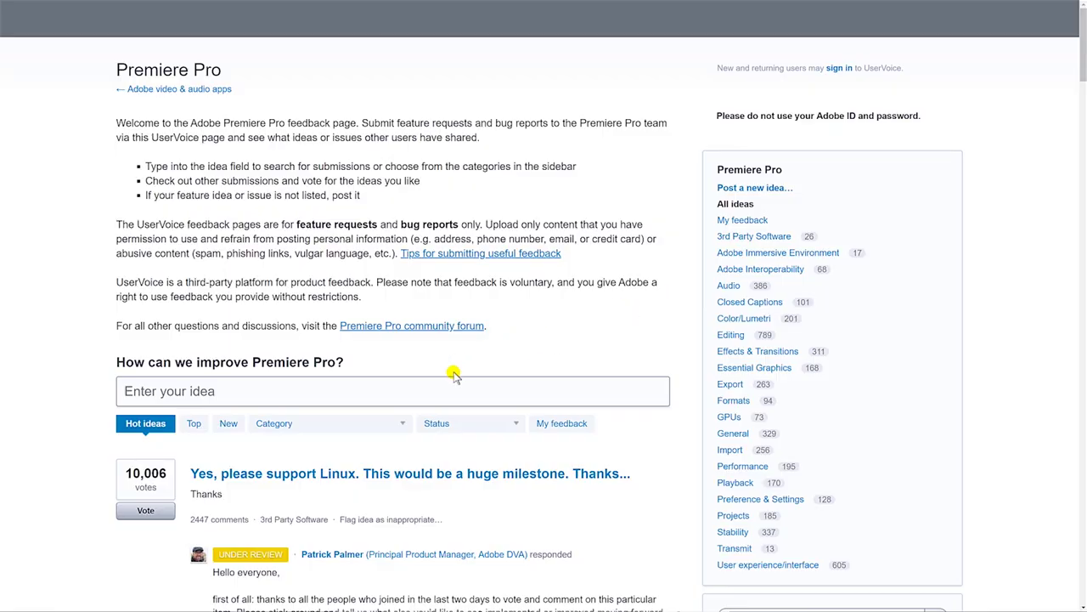
- On the Premiere Pro UserVoice page in the browser, open the Support Blackmagic RAW idea, highlight Adobe's response and read the comments
scroll(453, 375, "down", 5)
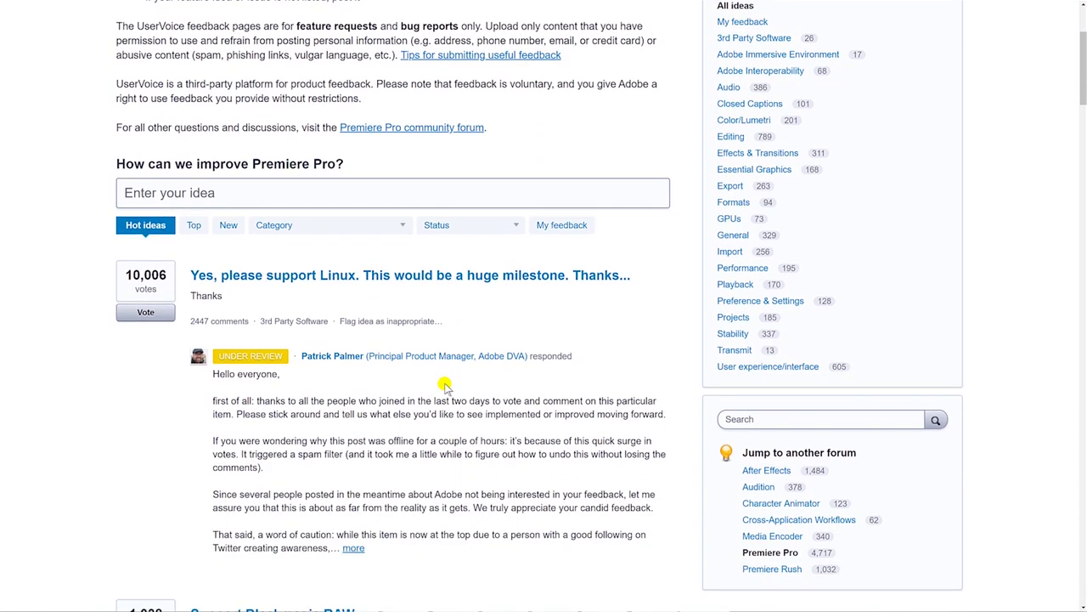
scroll(444, 389, "down", 1)
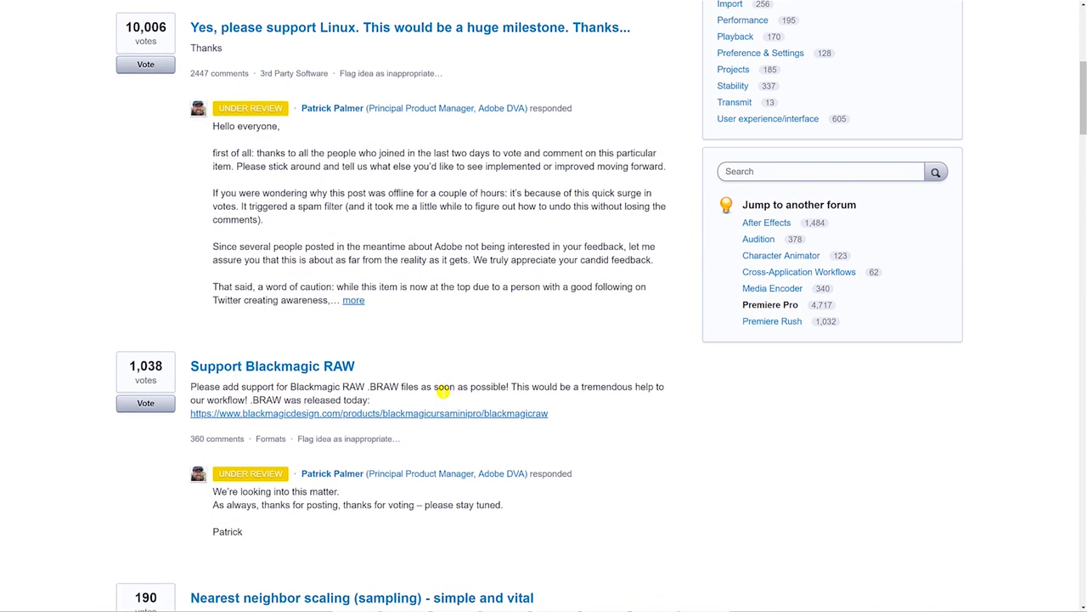
left_click(303, 367)
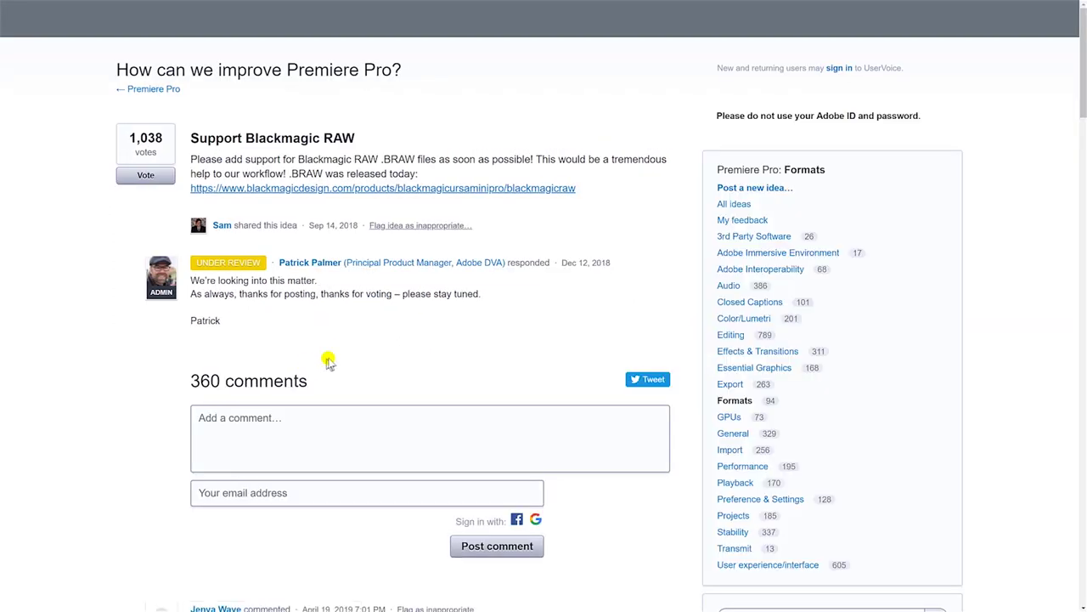
left_click_drag(190, 280, 518, 305)
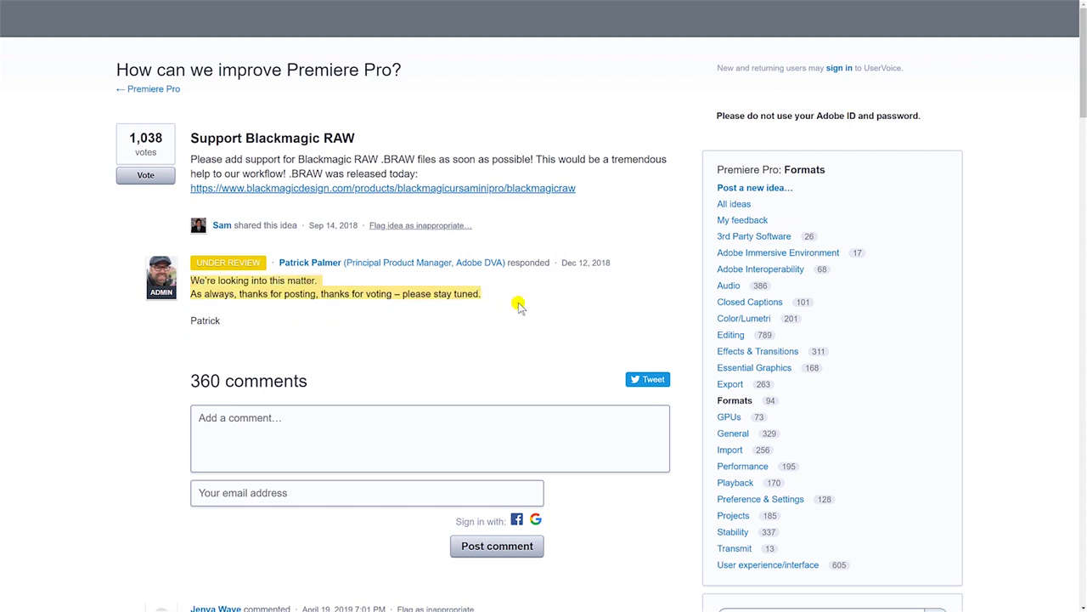
scroll(518, 306, "down", 7)
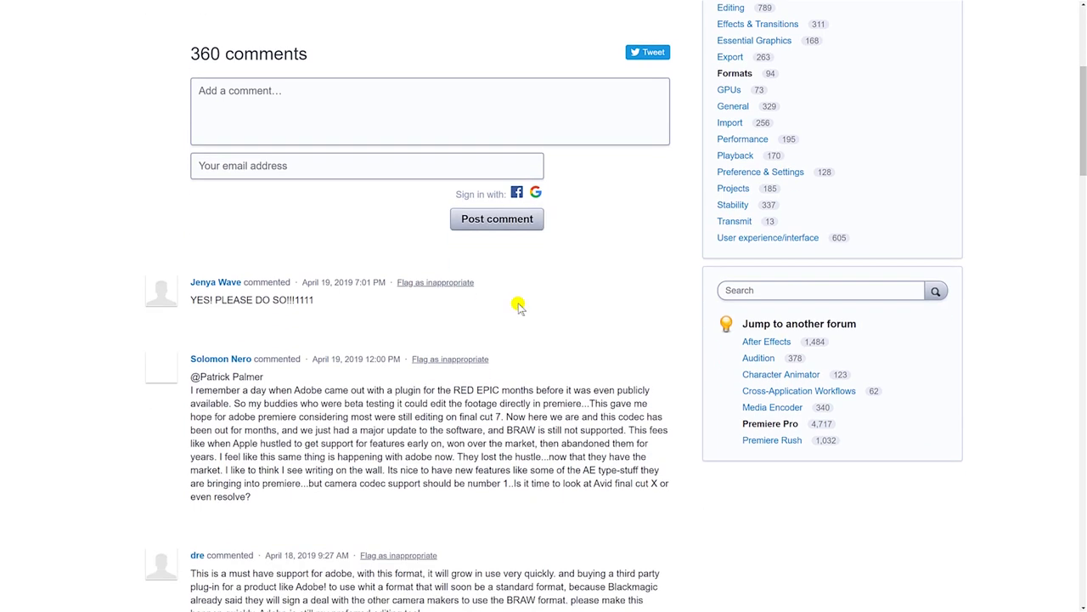
- Read the first page of comments on the idea, open comment page 18 and highlight the date of the oldest comment
scroll(518, 306, "down", 10)
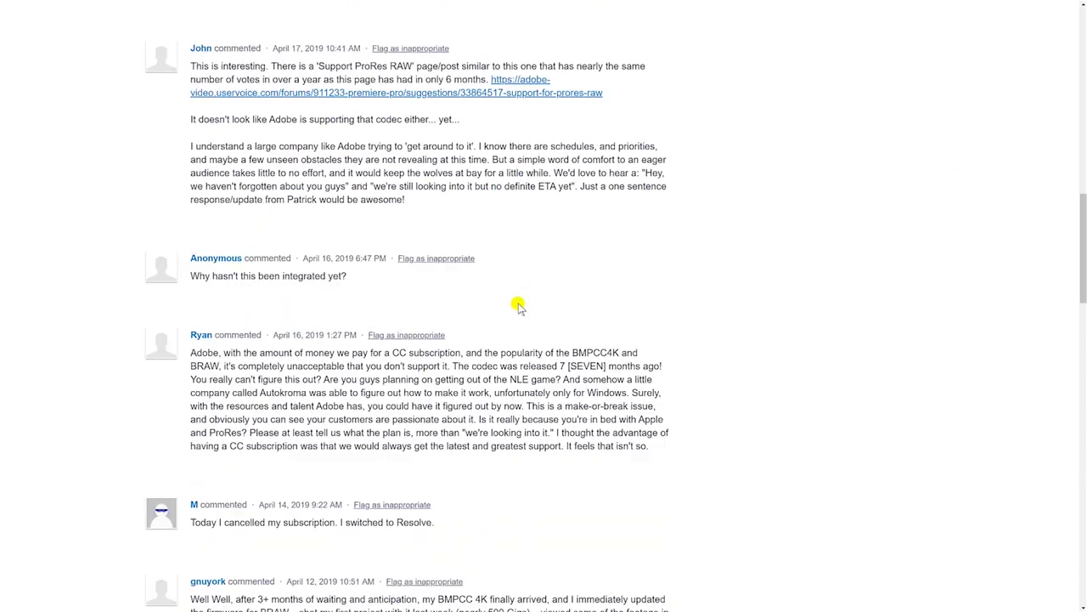
scroll(519, 306, "down", 8)
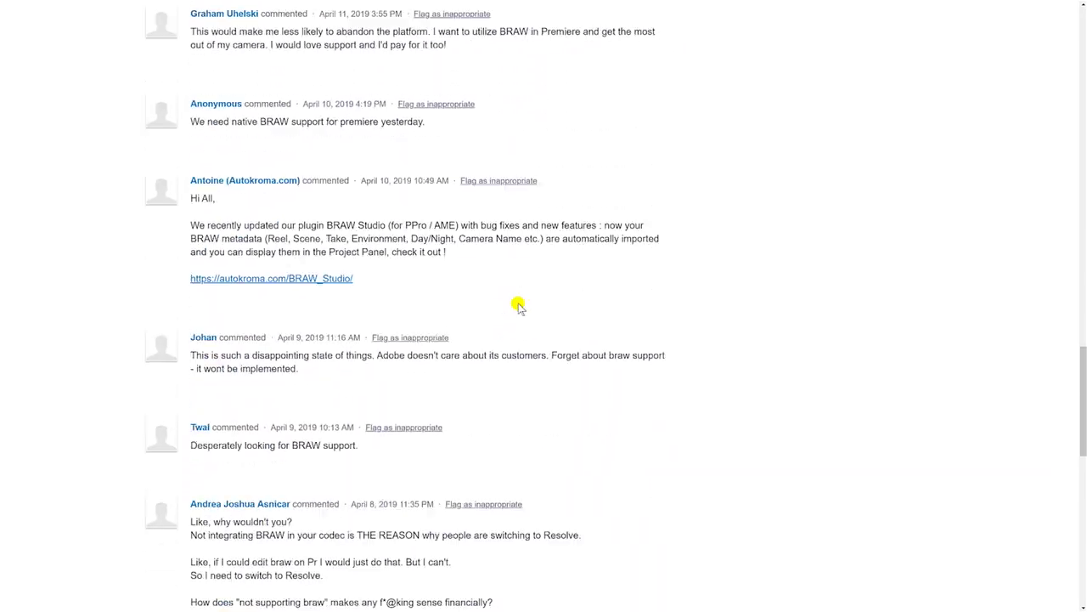
scroll(518, 305, "down", 6)
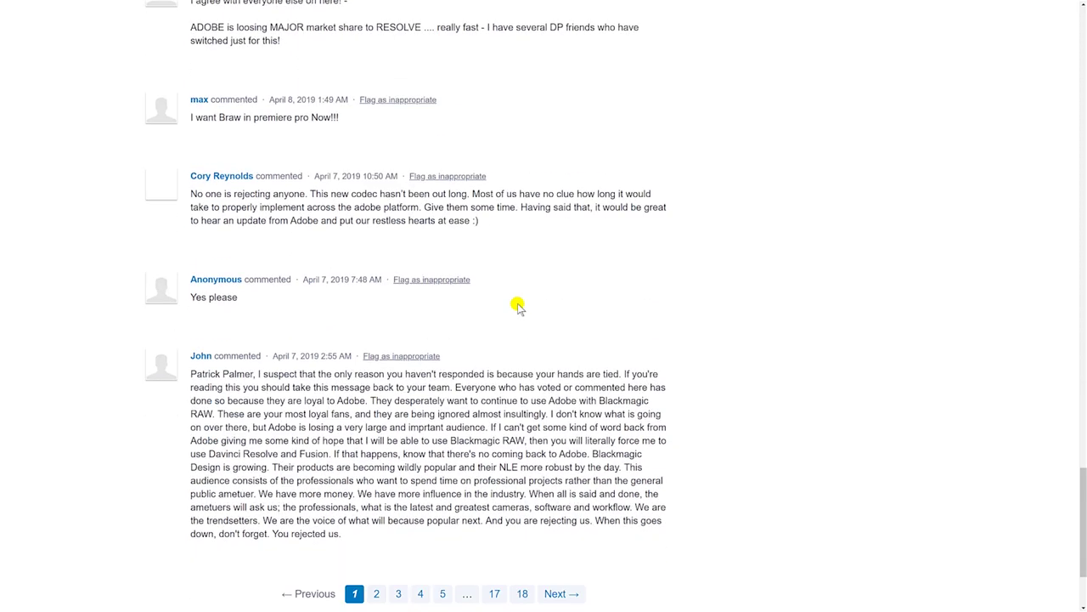
left_click(522, 443)
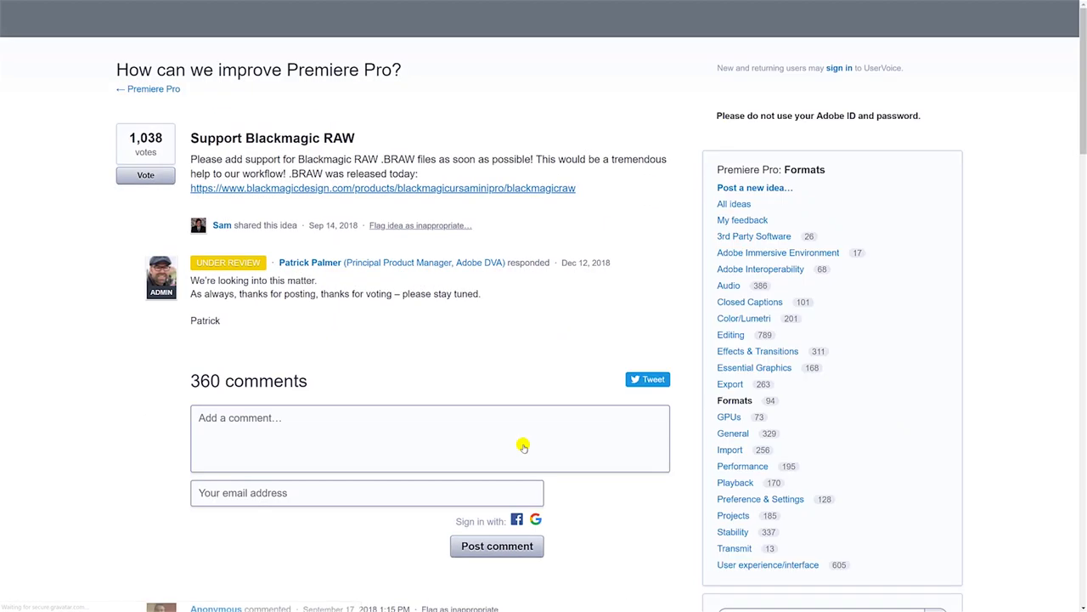
scroll(522, 445, "down", 3)
scroll(523, 445, "down", 14)
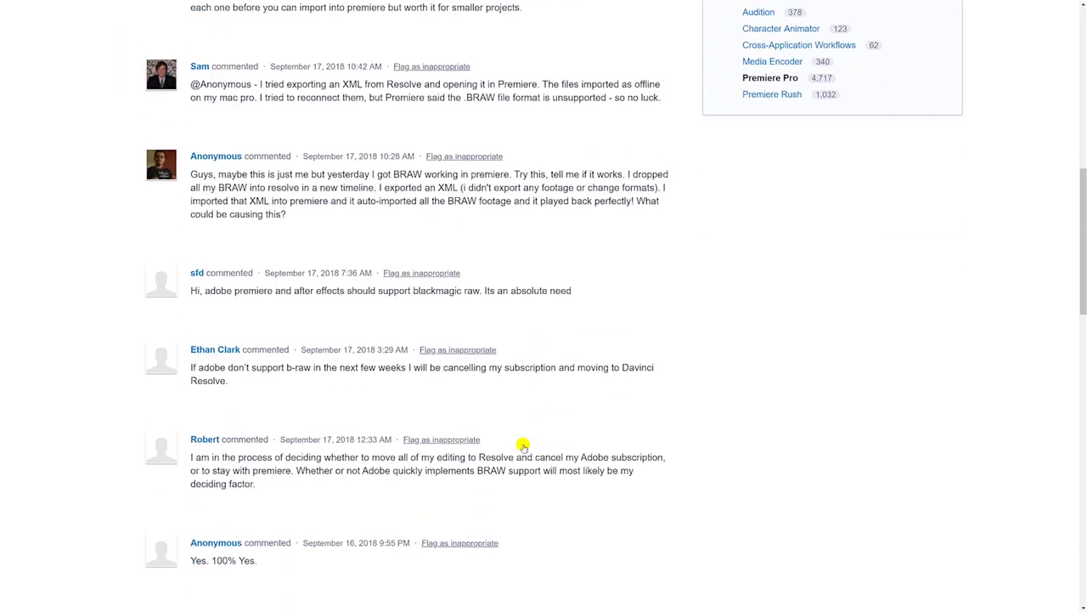
scroll(523, 447, "down", 5)
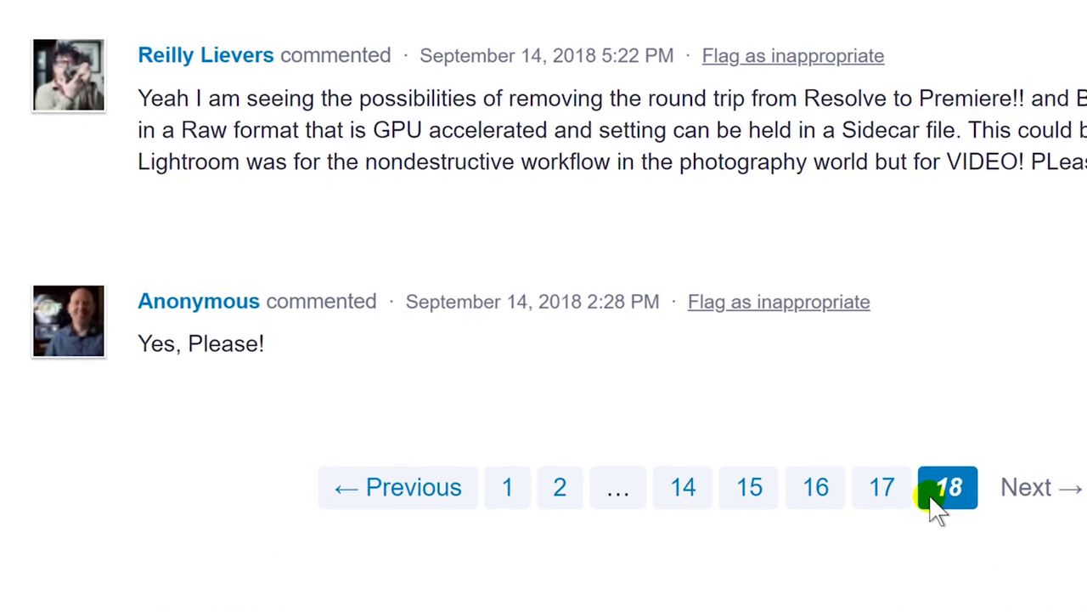
left_click_drag(414, 296, 599, 298)
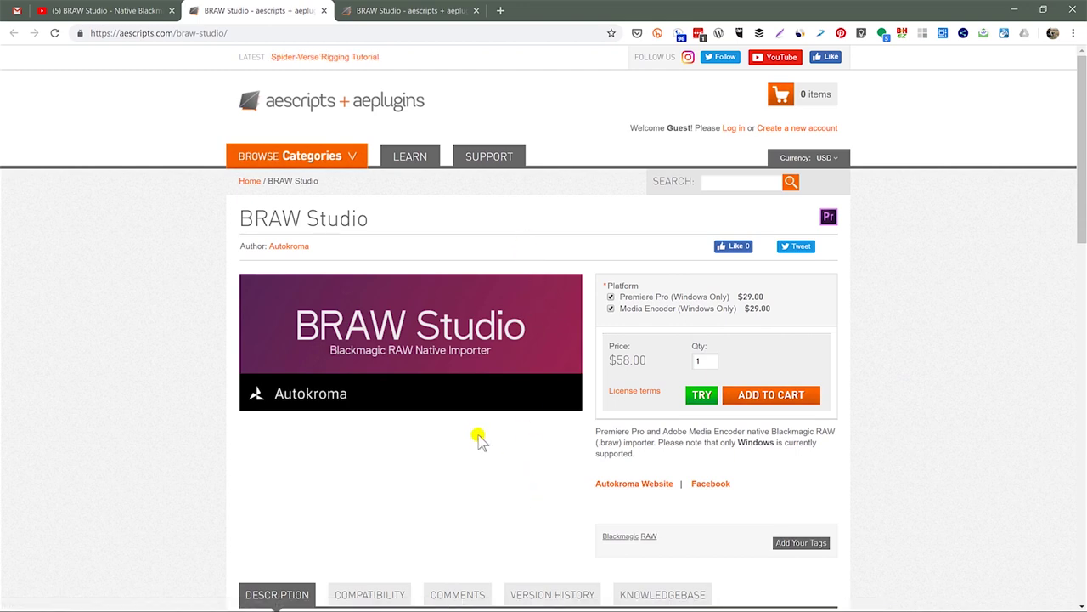
- Switch from the browser to Premiere Pro, and dismiss the Camera Raw 11.2 welcome screen in Photoshop
key("super")
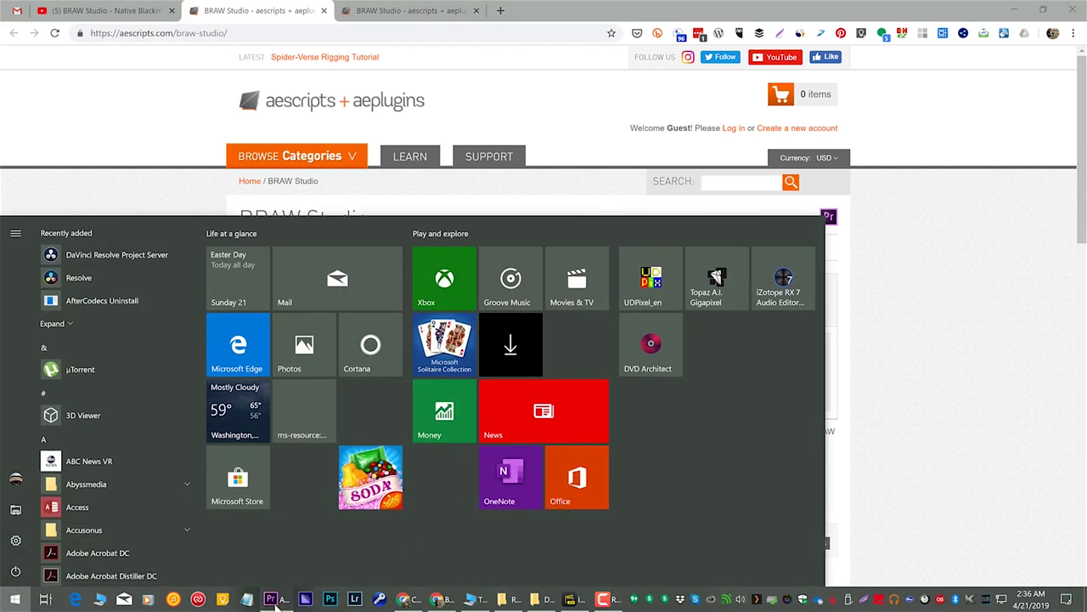
left_click(272, 598)
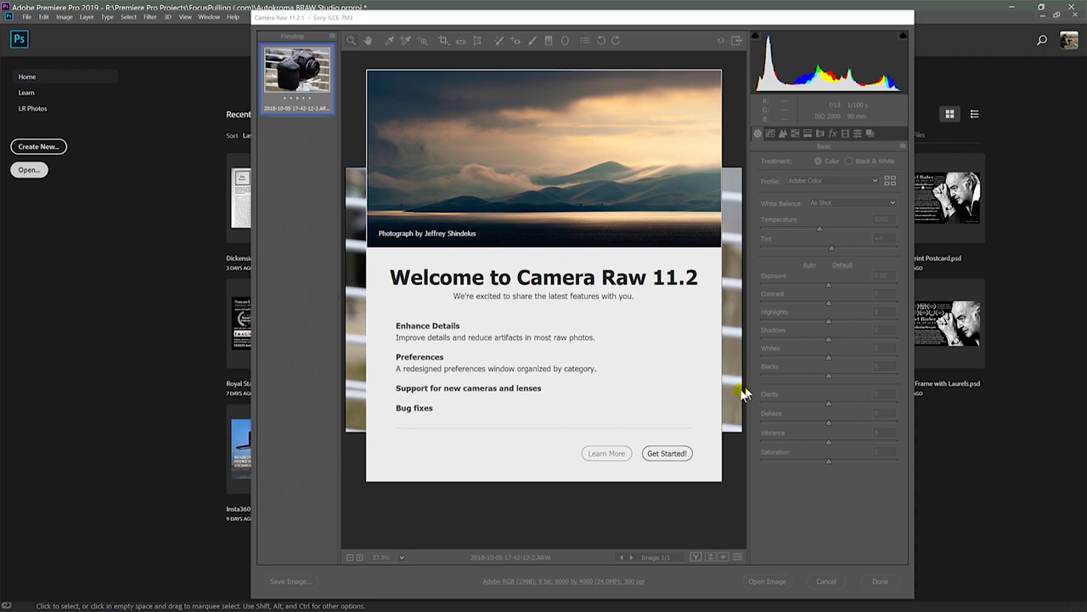
left_click(668, 452)
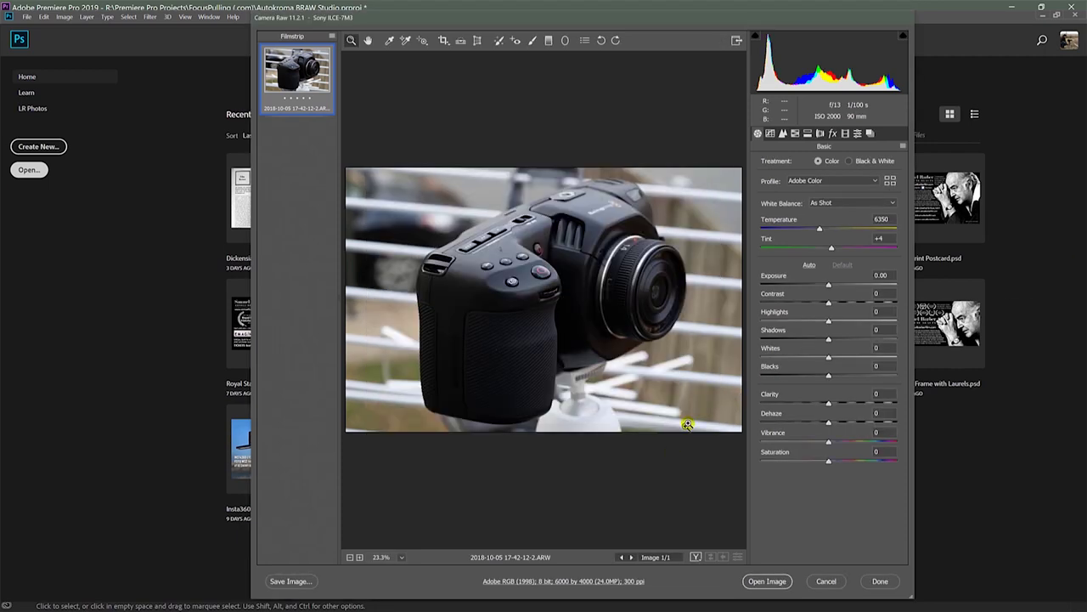
- In Camera Raw, set the camera photo's exposure to +0.05 and its white balance to Daylight
left_click(829, 287)
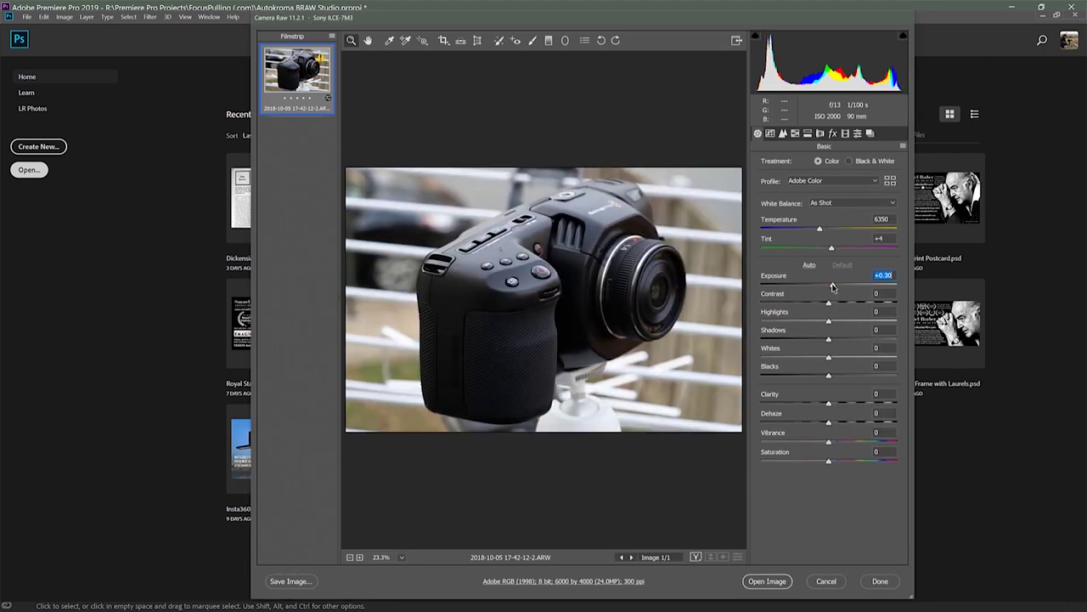
left_click(826, 202)
left_click(825, 178)
left_click(829, 204)
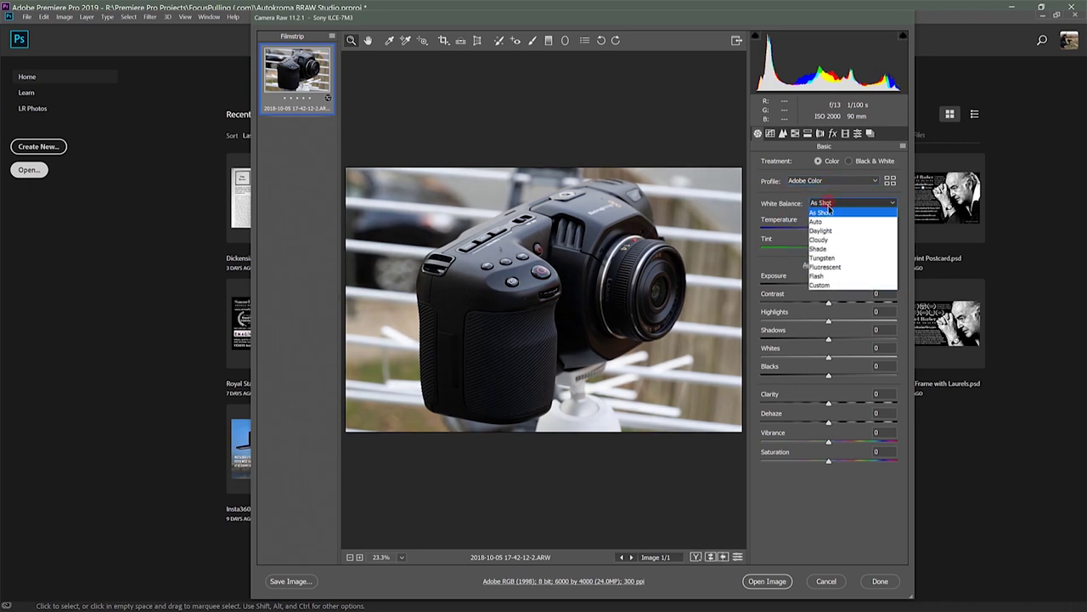
left_click(828, 223)
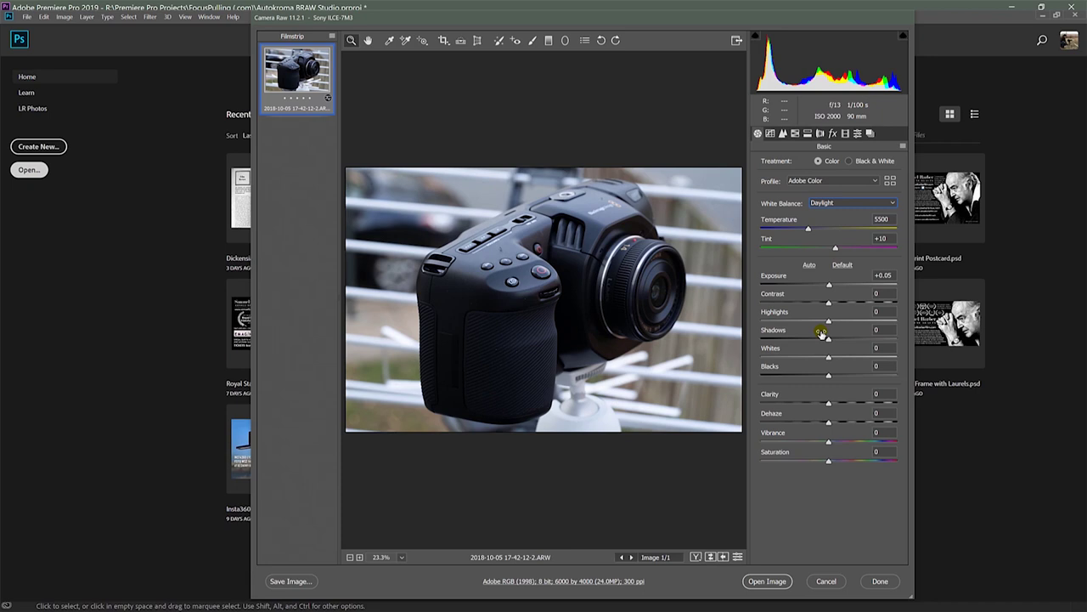
- Set the photo's Highlights to -20, Shadows to +8, Clarity to +15 and Exposure to +0.45, and open the image in Photoshop
mouse_move(829, 339)
left_mouse_down()
mouse_move(829, 324)
mouse_move(816, 325)
left_mouse_up()
left_click_drag(829, 404, 839, 407)
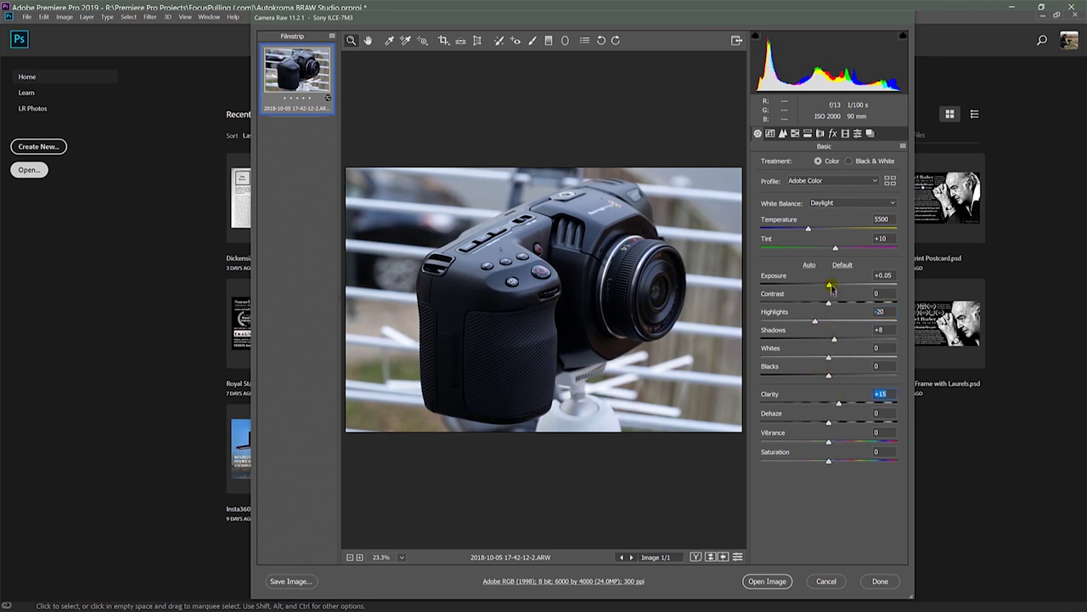
left_click_drag(830, 287, 836, 287)
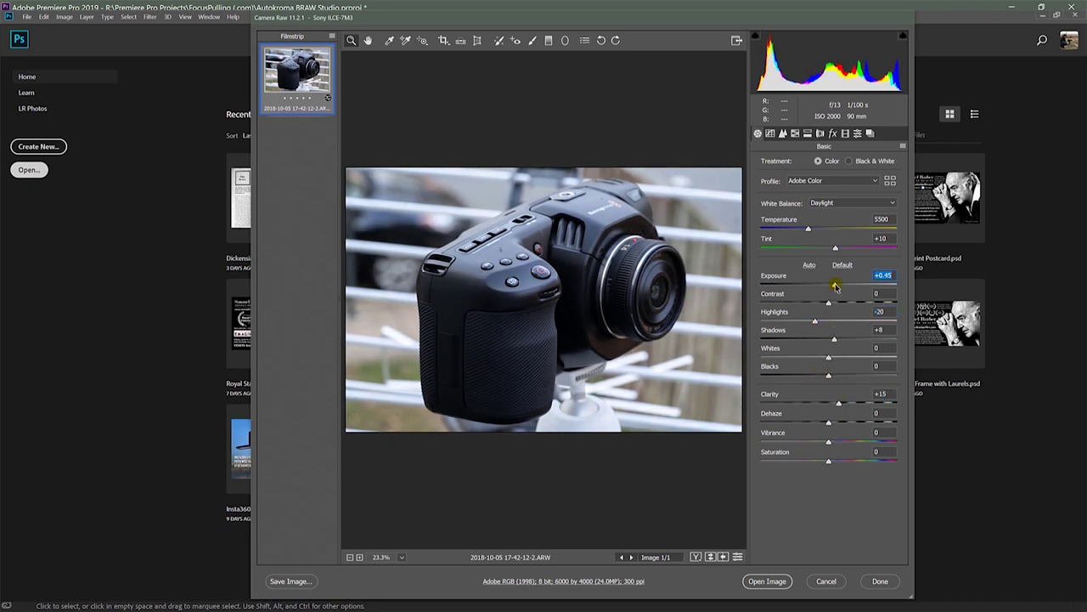
left_click(767, 581)
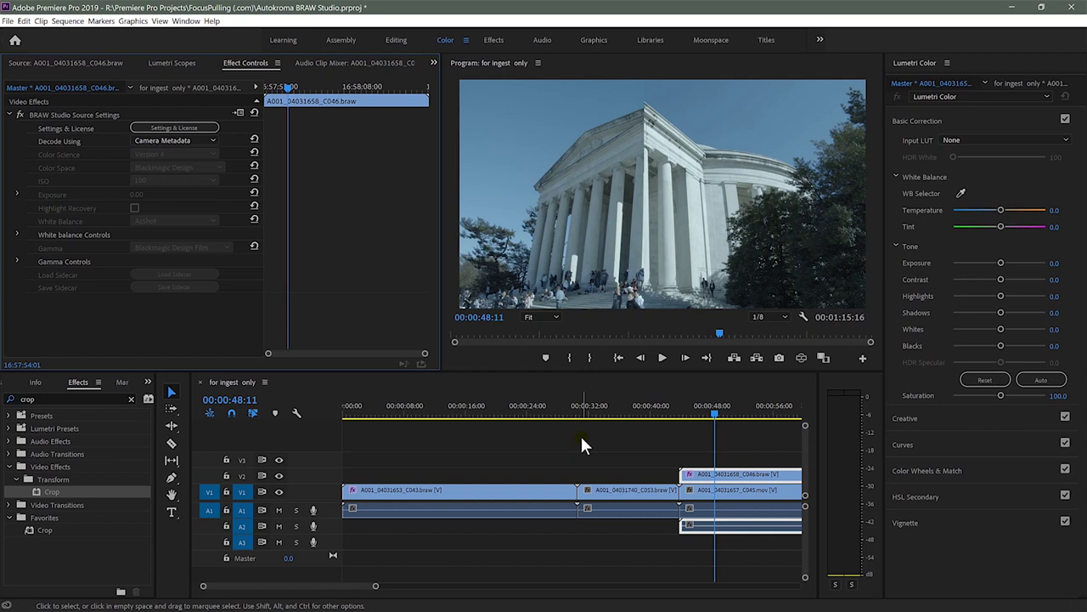
- In Premiere Pro, select the A001_04031658_C046.braw clip on V2 to view its clip-level effect settings
left_click(747, 477)
left_click(748, 479)
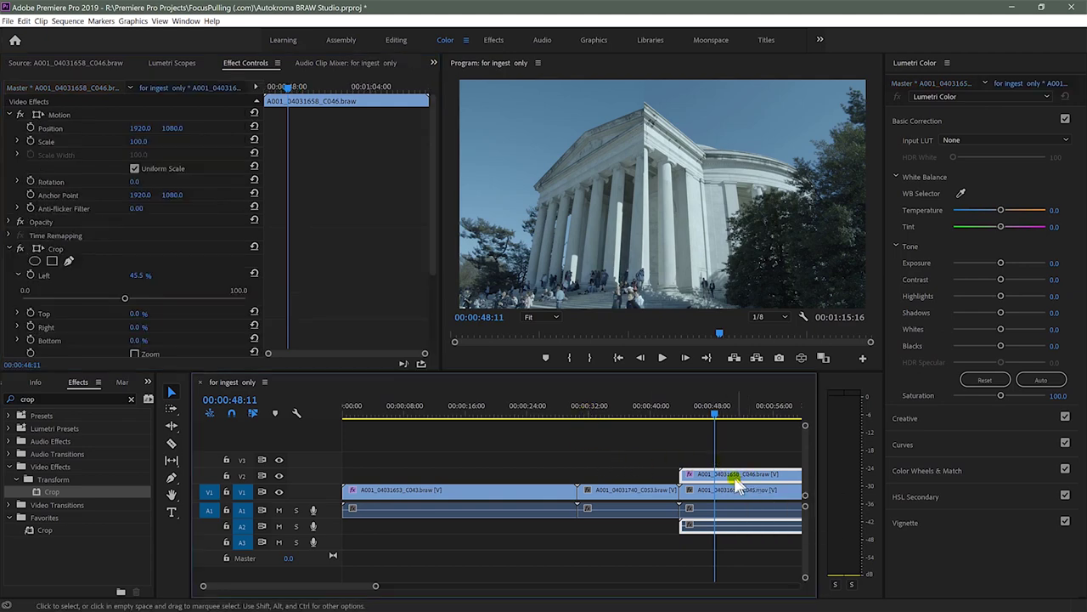
left_click(724, 474)
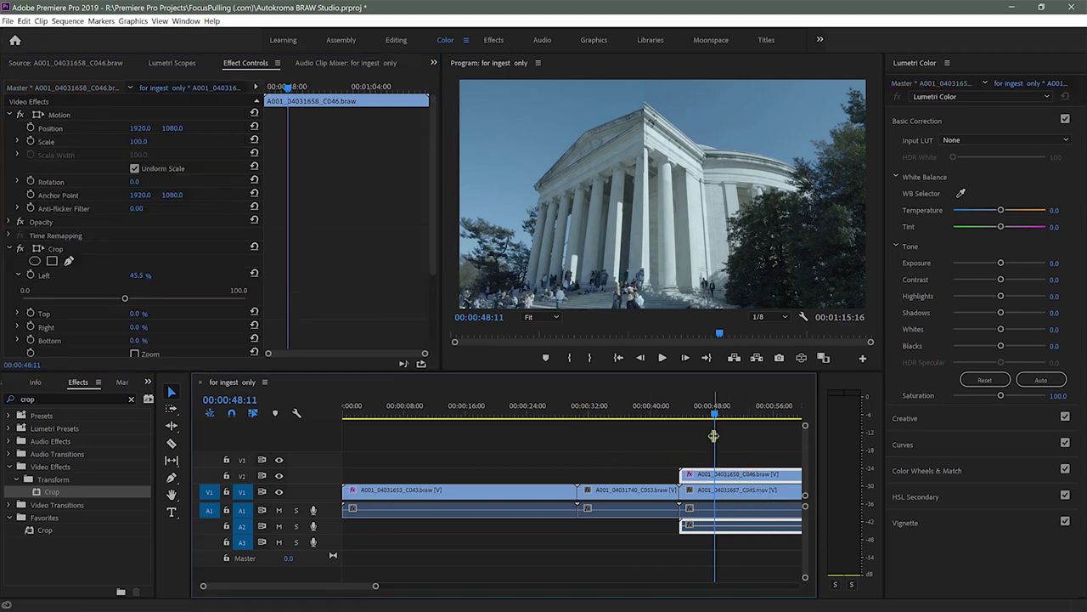
- Apply the Blackmagic Pocket 4K Film to Video v4 input LUT to A001_04031657_C045.mov and display the Lumetri Scopes
left_click(715, 488)
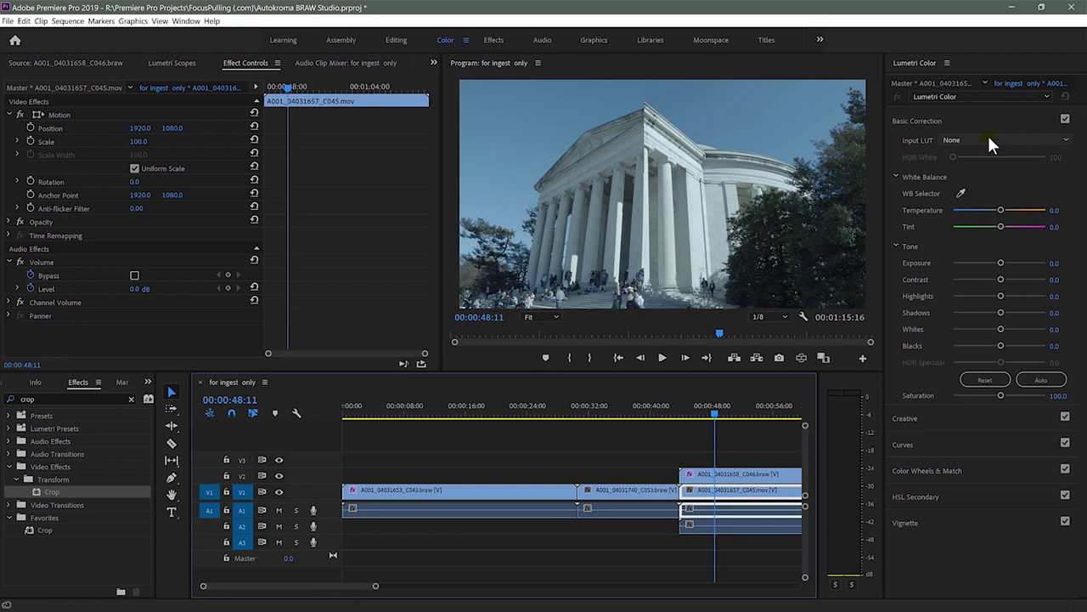
left_click(765, 493)
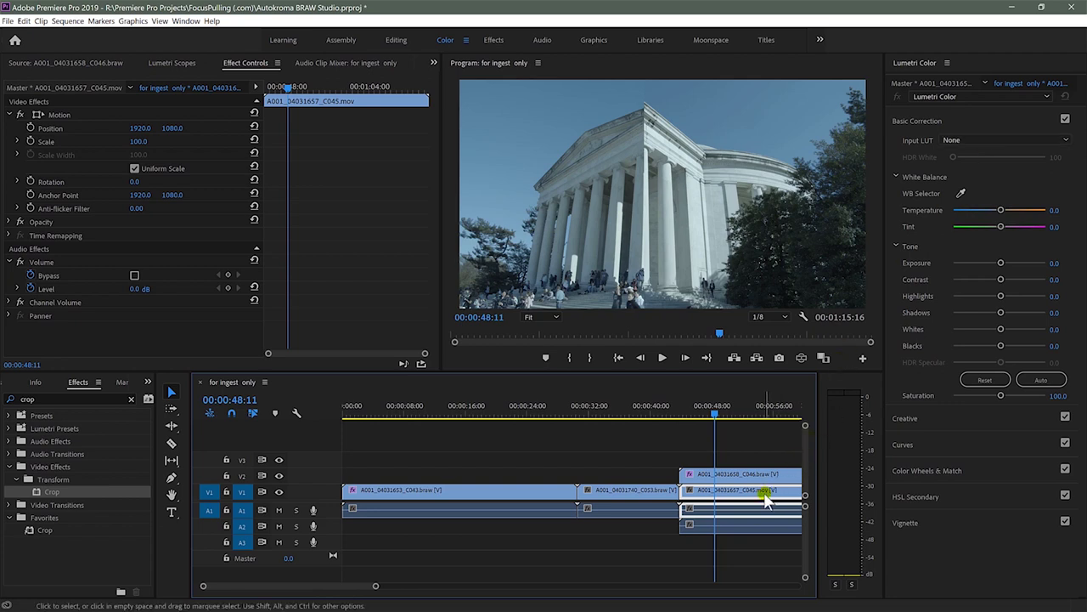
left_click(972, 140)
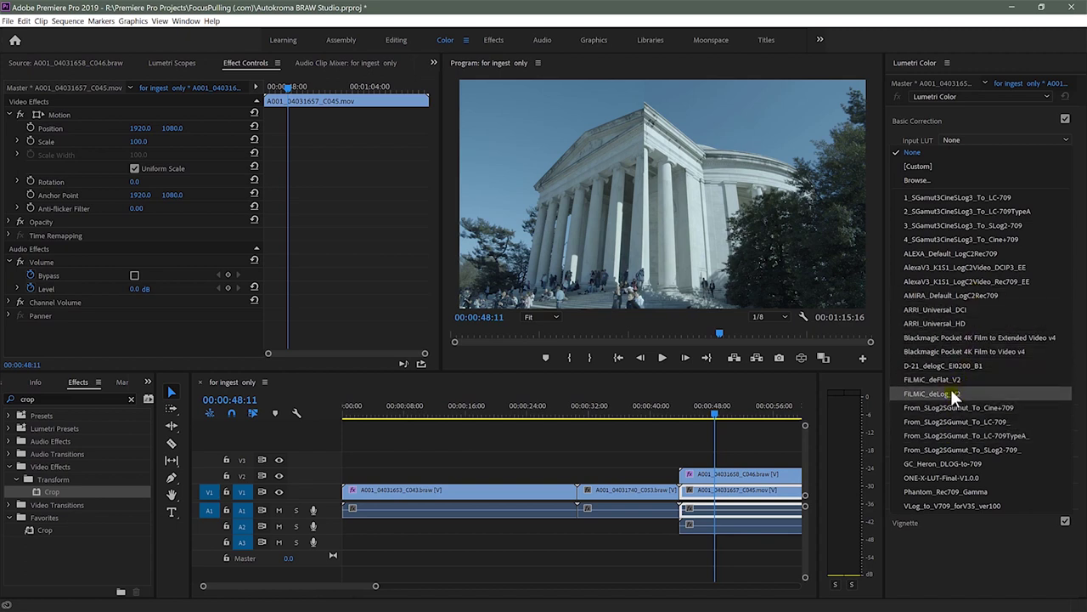
left_click(963, 349)
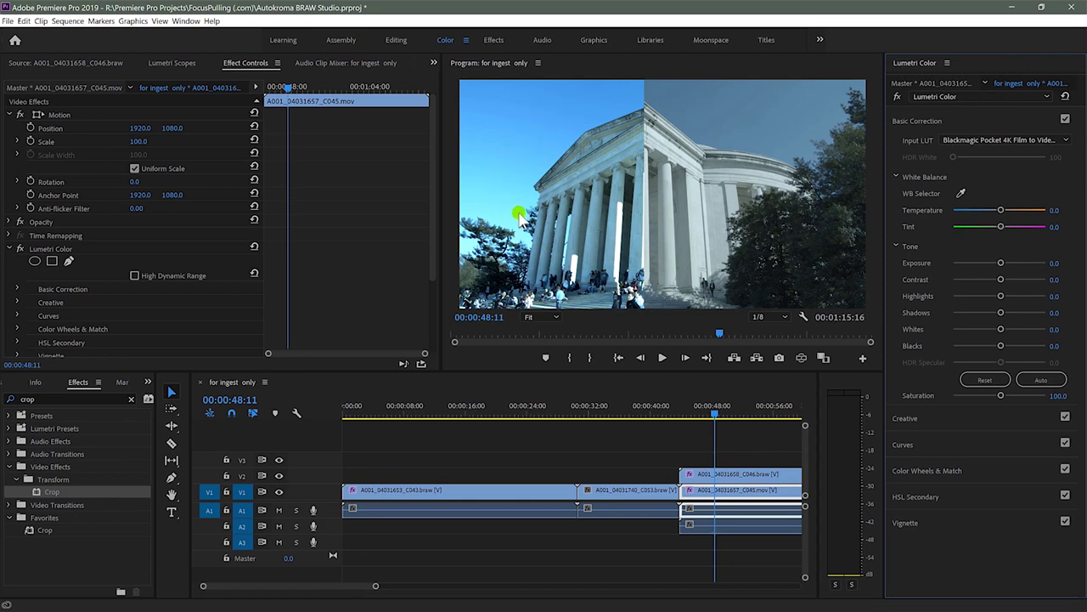
mouse_move(552, 129)
left_mouse_down()
mouse_move(565, 104)
mouse_move(606, 116)
mouse_move(551, 115)
mouse_move(527, 255)
mouse_move(584, 110)
mouse_move(520, 181)
mouse_move(539, 175)
mouse_move(575, 194)
left_mouse_up()
left_click_drag(504, 209, 513, 212)
left_click(174, 64)
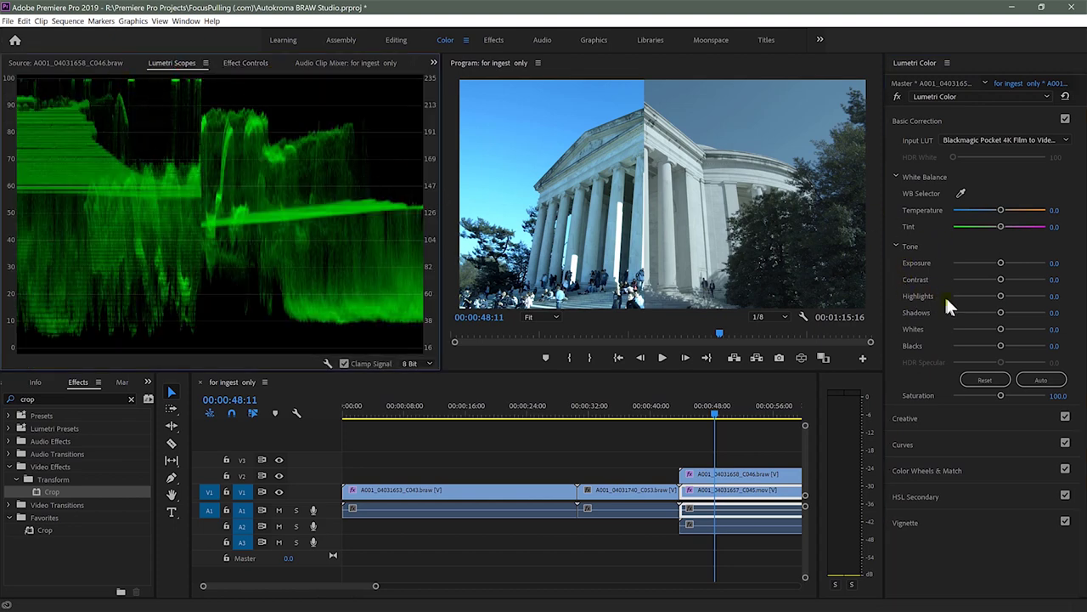
- Set the MOV clip's Highlights to -100 and Shadows to 39.7, and toggle Lumetri Color off and on to compare
left_click_drag(1000, 296, 951, 296)
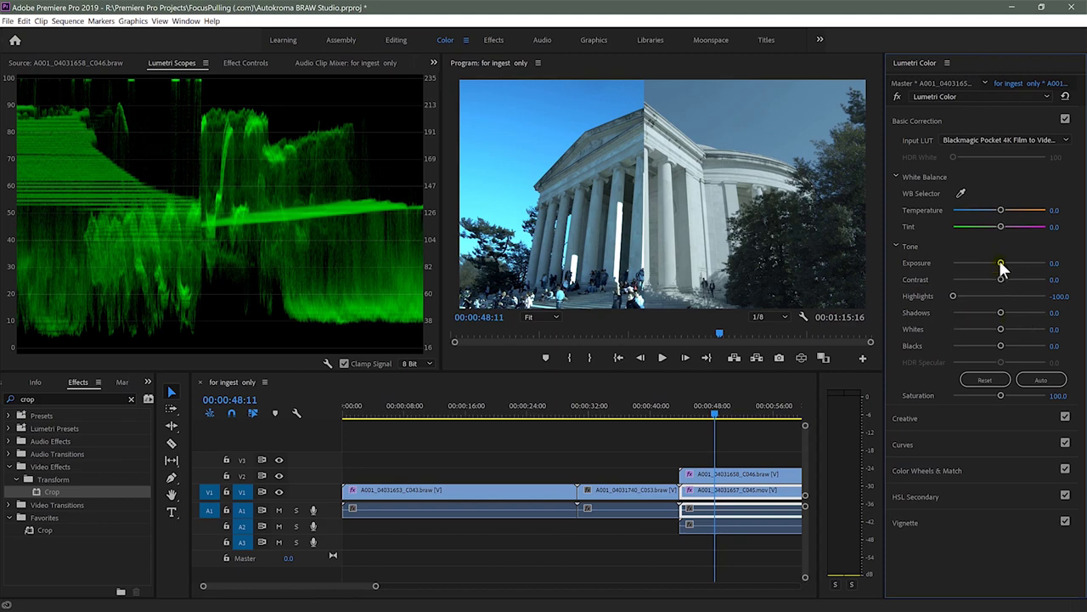
left_click_drag(1002, 268, 1010, 269)
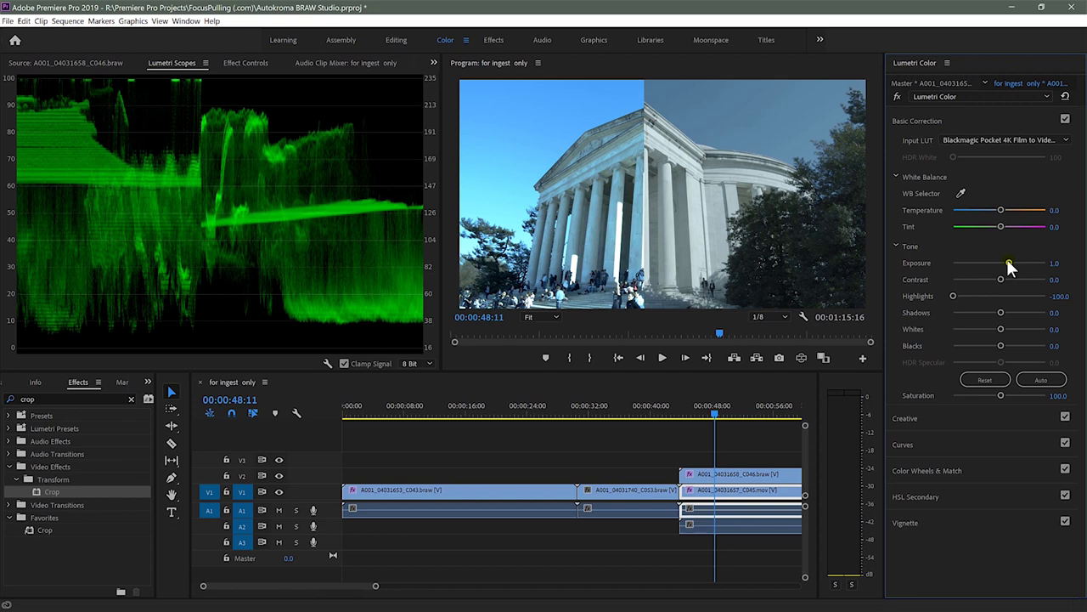
double_click(1007, 263)
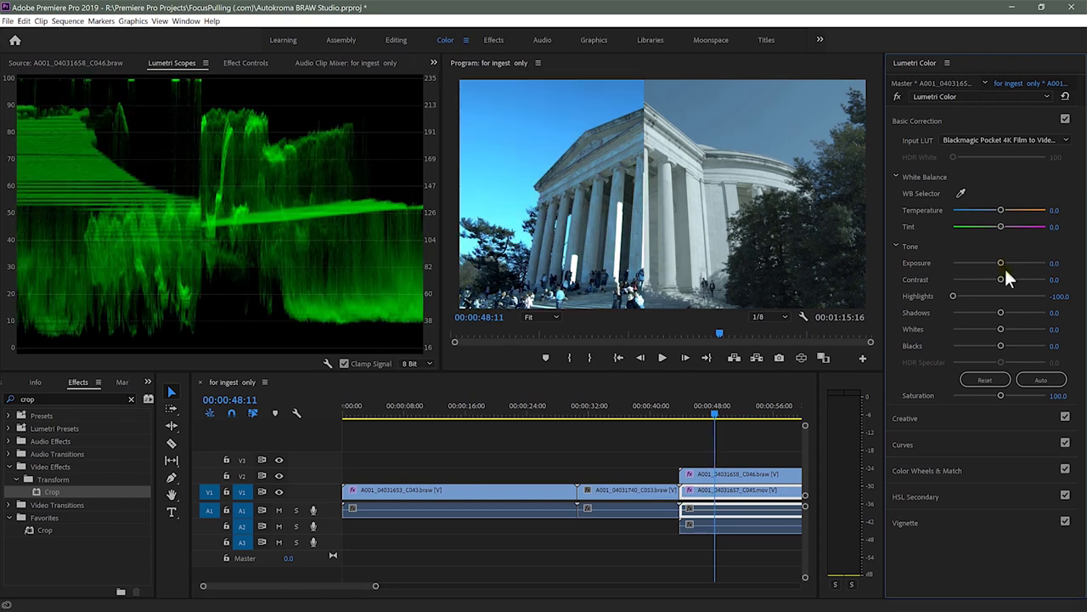
left_click_drag(1001, 311, 1017, 311)
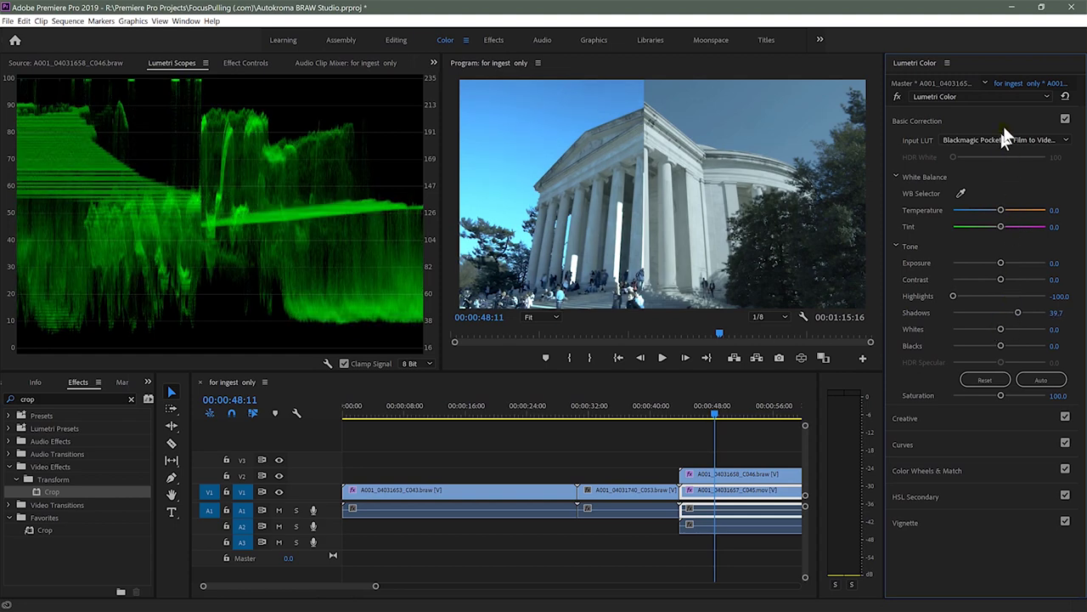
left_click(897, 95)
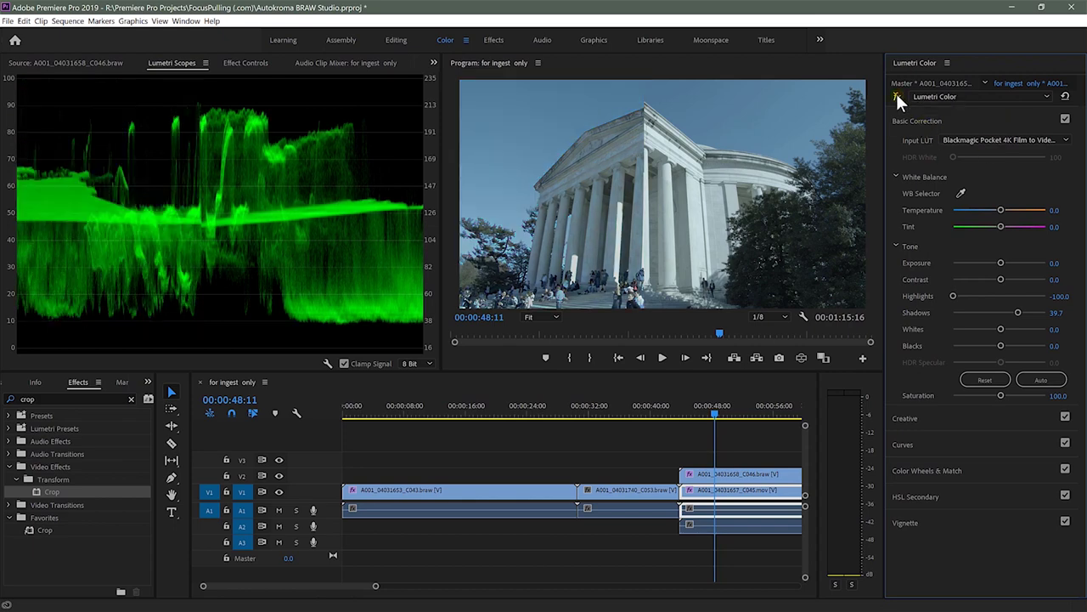
left_click(897, 95)
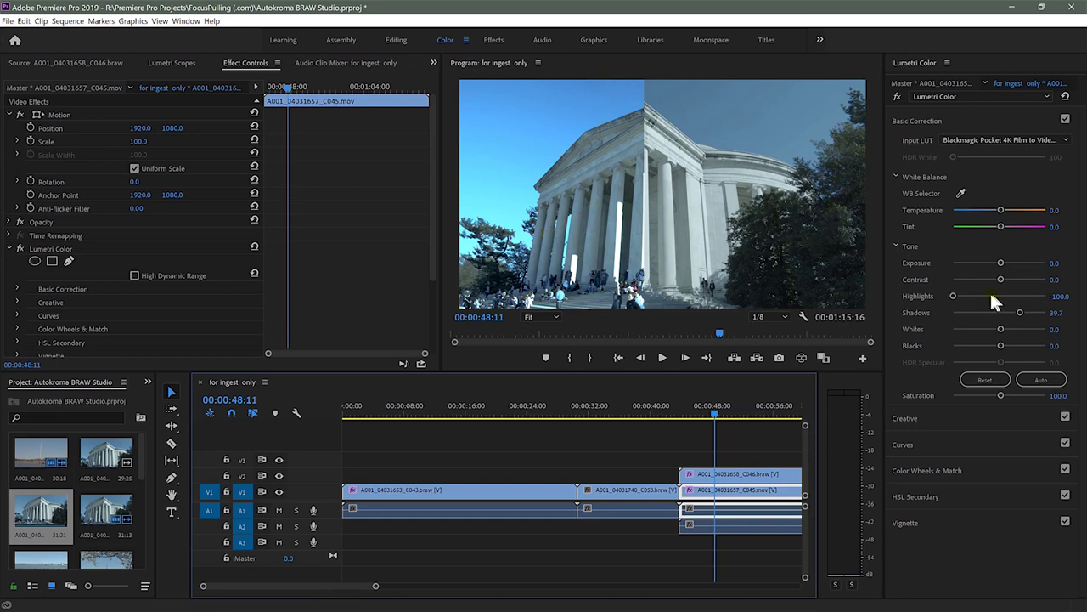
- Try the white balance selector on the memorial's columns, and reset the Temperature and Tint to 0
left_click(961, 190)
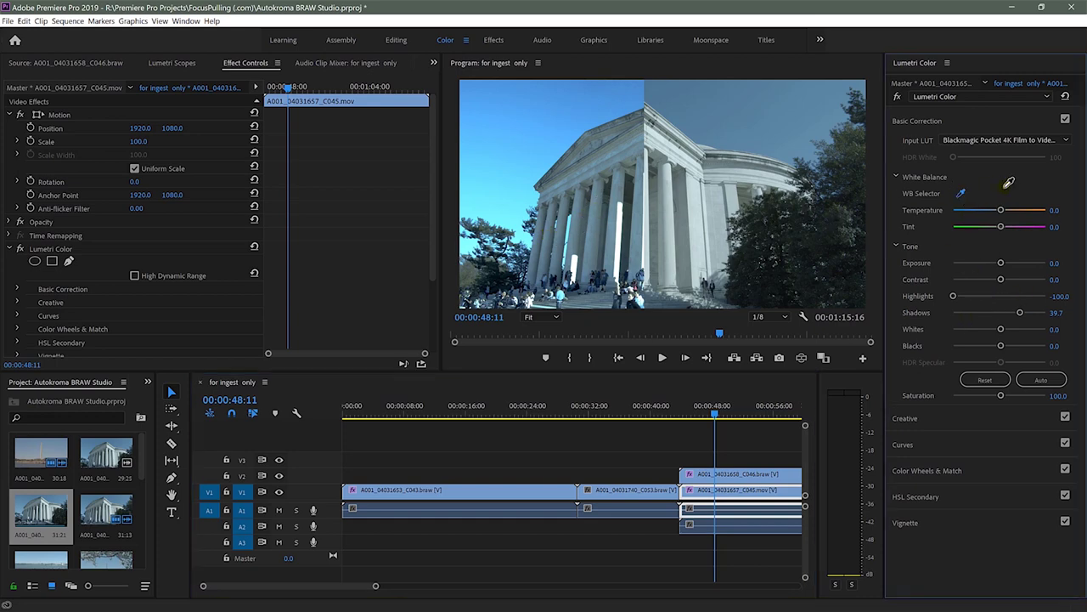
left_click(576, 212)
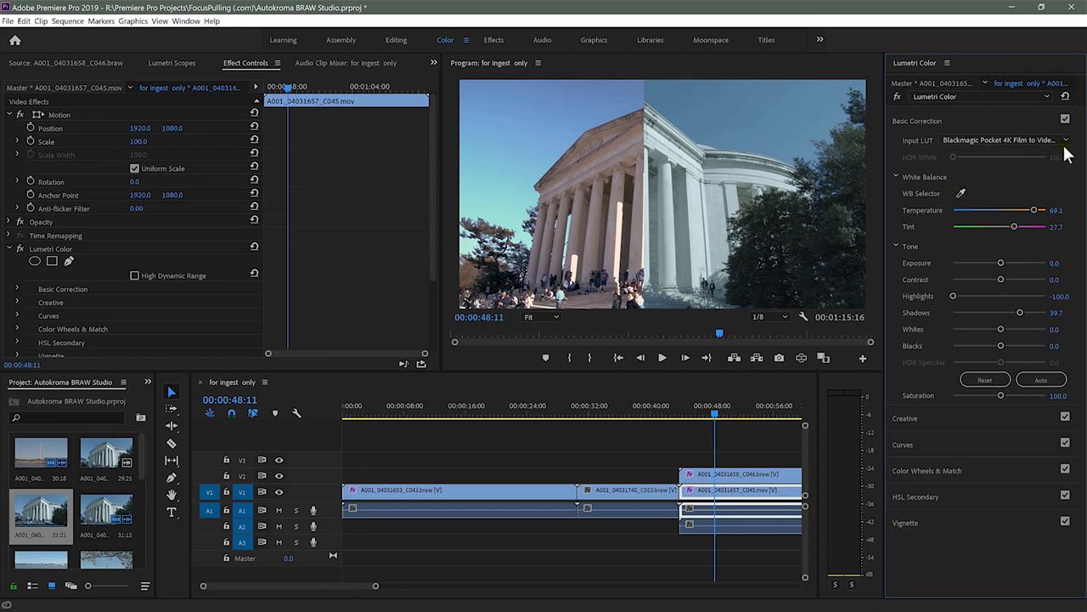
left_click_drag(1031, 207, 1030, 219)
double_click(1030, 210)
double_click(1013, 223)
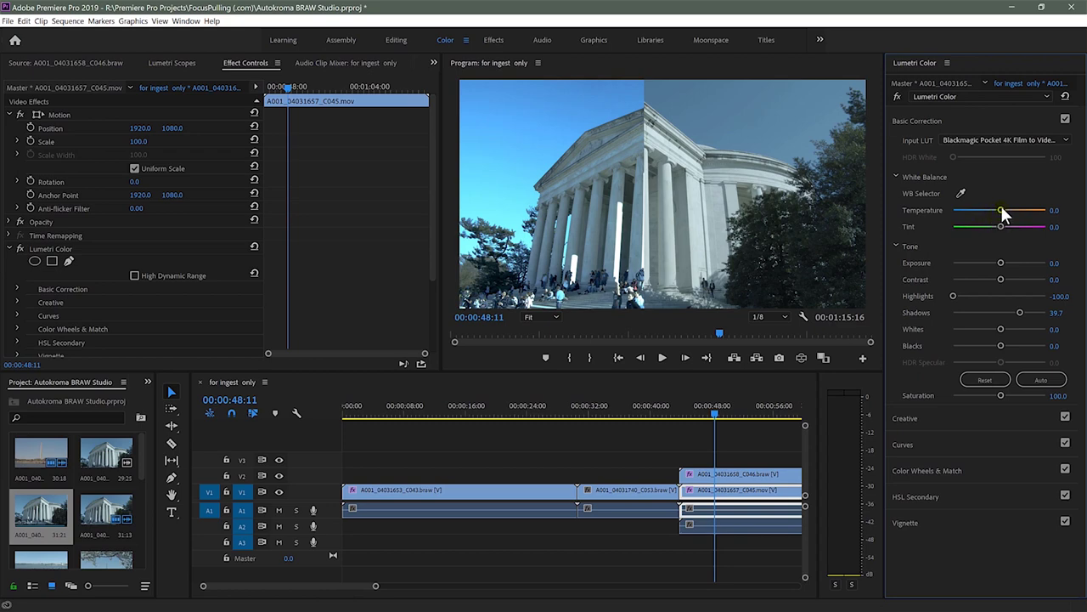
- Set the MOV clip's Temperature to 46.6 and Tint to 20.5, and toggle Basic Correction off and on to compare
mouse_move(1001, 208)
left_mouse_down()
mouse_move(1012, 210)
mouse_move(1009, 228)
left_mouse_up()
left_click_drag(1011, 209, 1017, 212)
mouse_move(1007, 227)
left_mouse_down()
mouse_move(1025, 210)
mouse_move(1007, 223)
left_mouse_up()
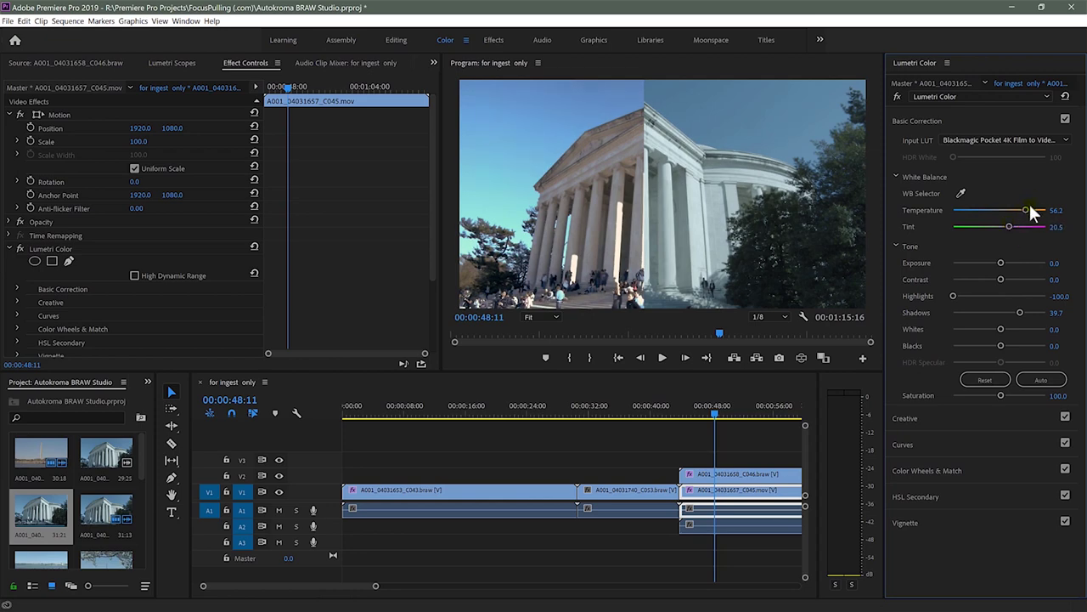
left_click_drag(1027, 209, 1019, 209)
left_click(1065, 120)
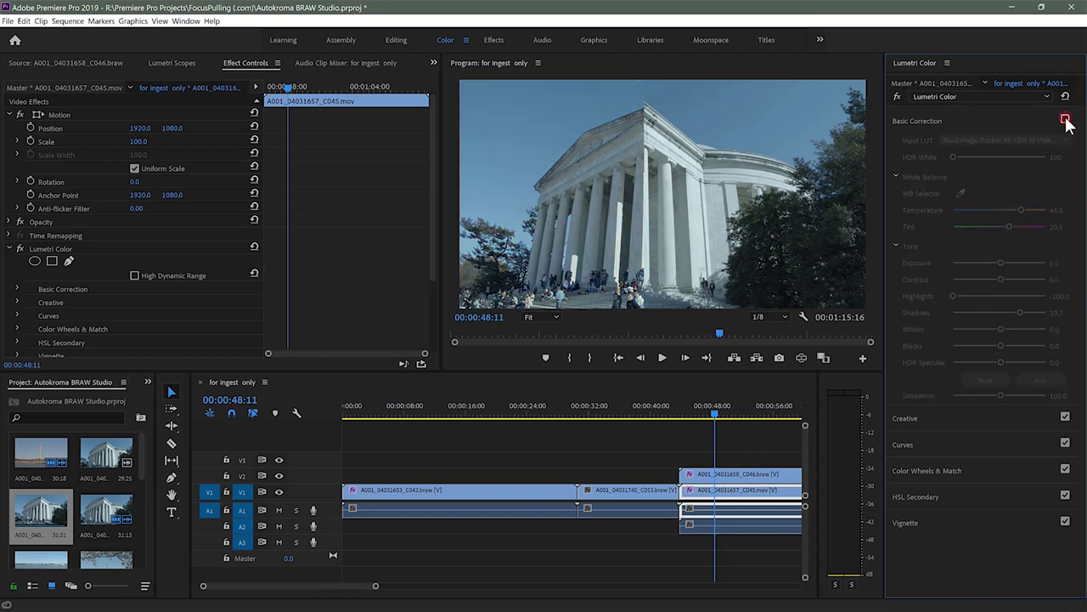
left_click(1065, 120)
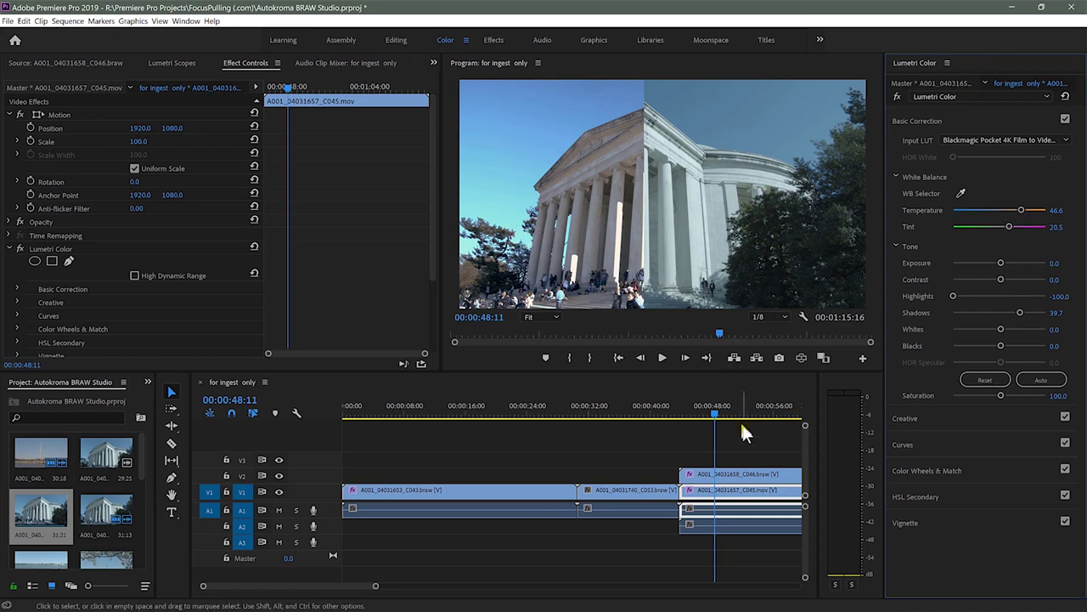
- Display the master BRAW Studio source settings of A001_04031658_C046.braw and set Decode Using to Clip
left_click(746, 476)
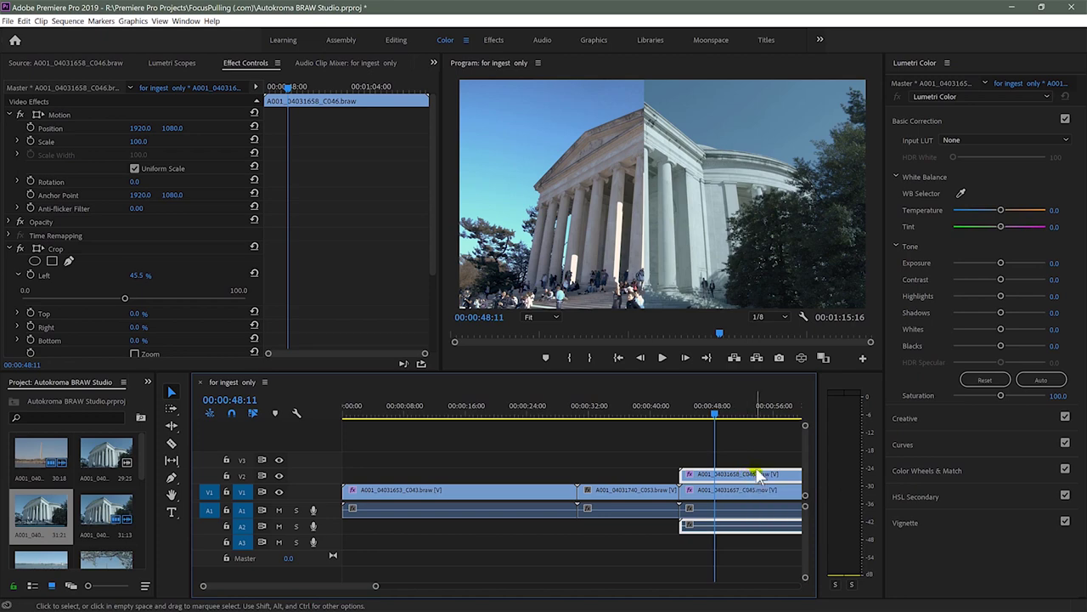
left_click(76, 88)
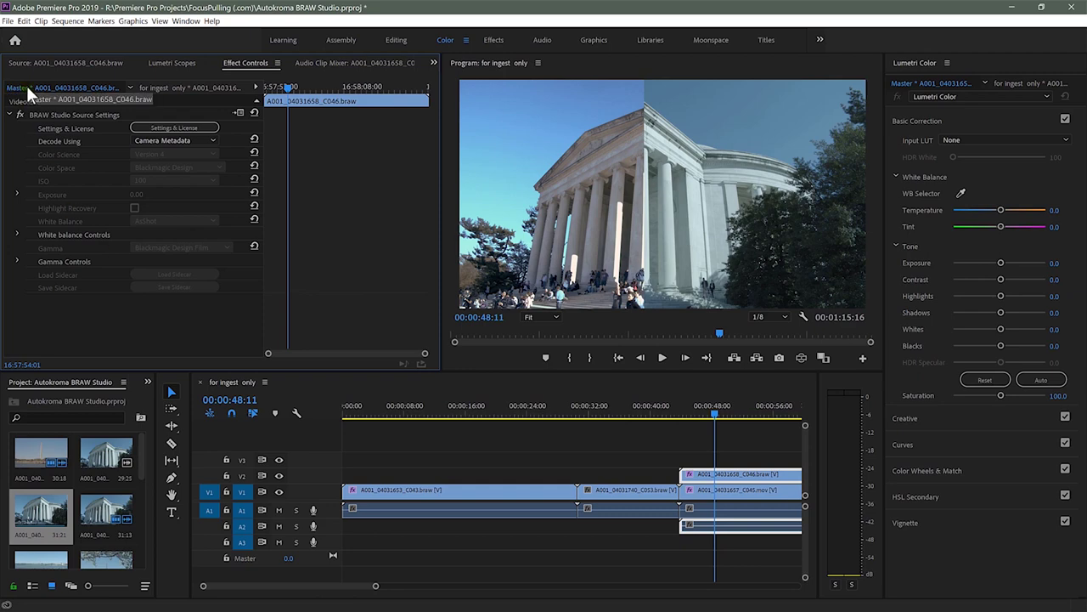
left_click(174, 140)
left_click(161, 179)
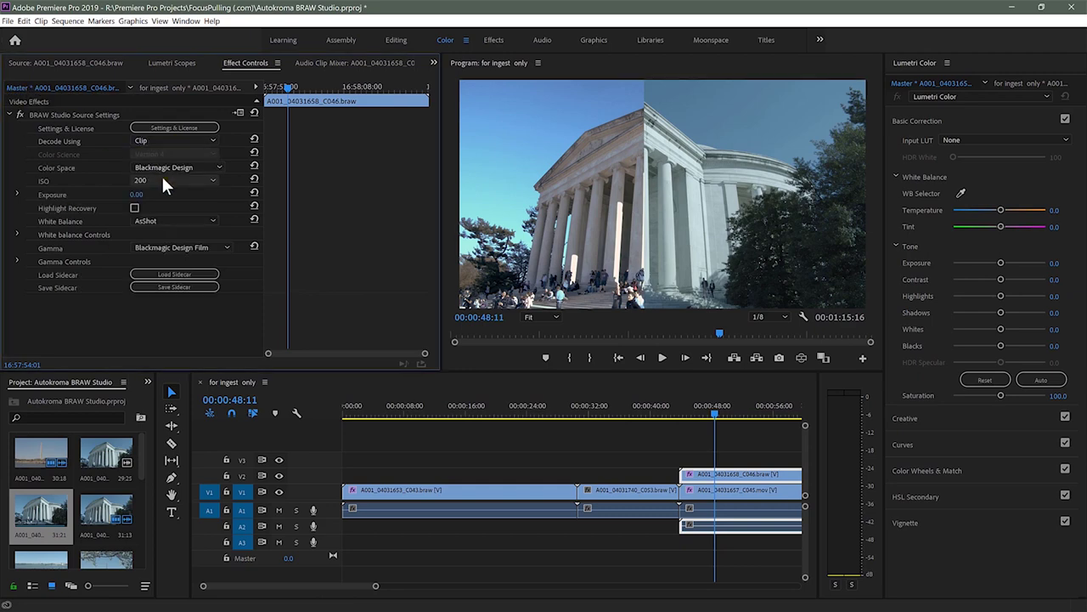
- Set the BRAW clip's White Balance to Daylight after comparing it with AsShot, and its Color Space to Rec.709
left_click(158, 220)
left_click(161, 242)
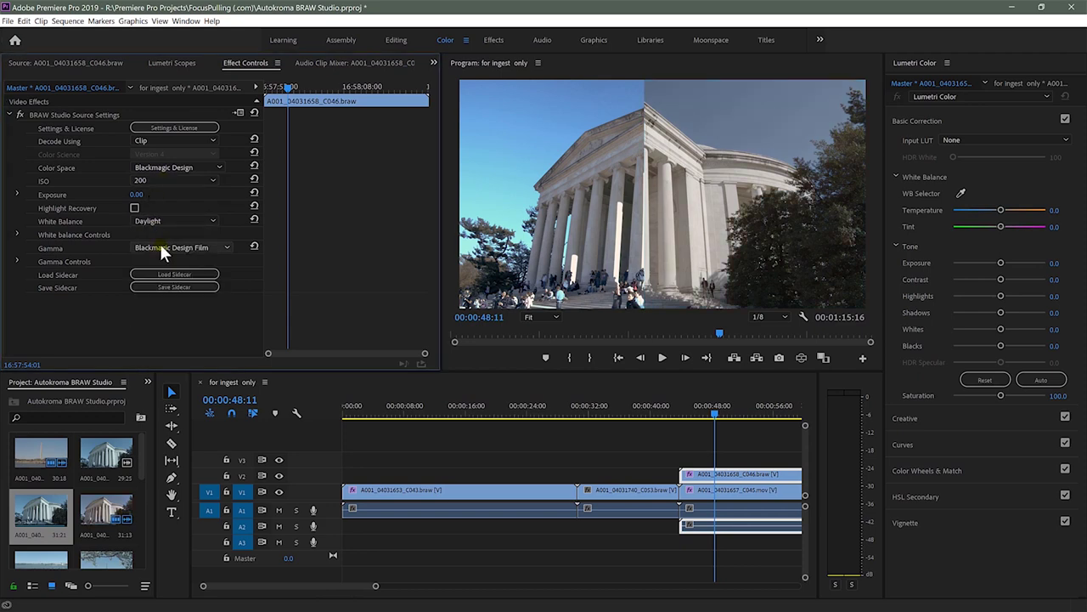
left_click(158, 218)
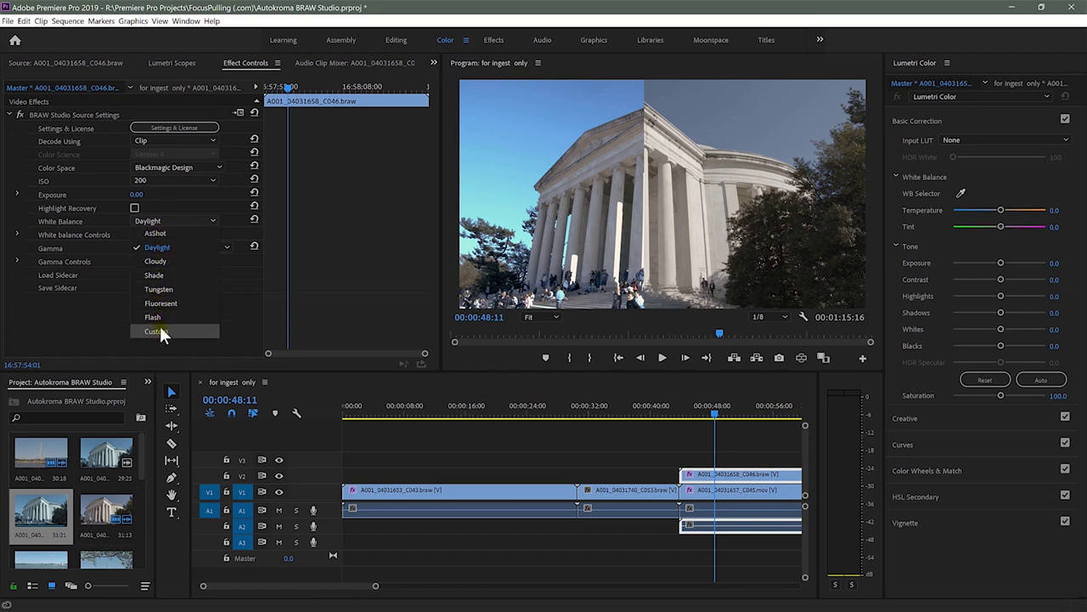
left_click(163, 229)
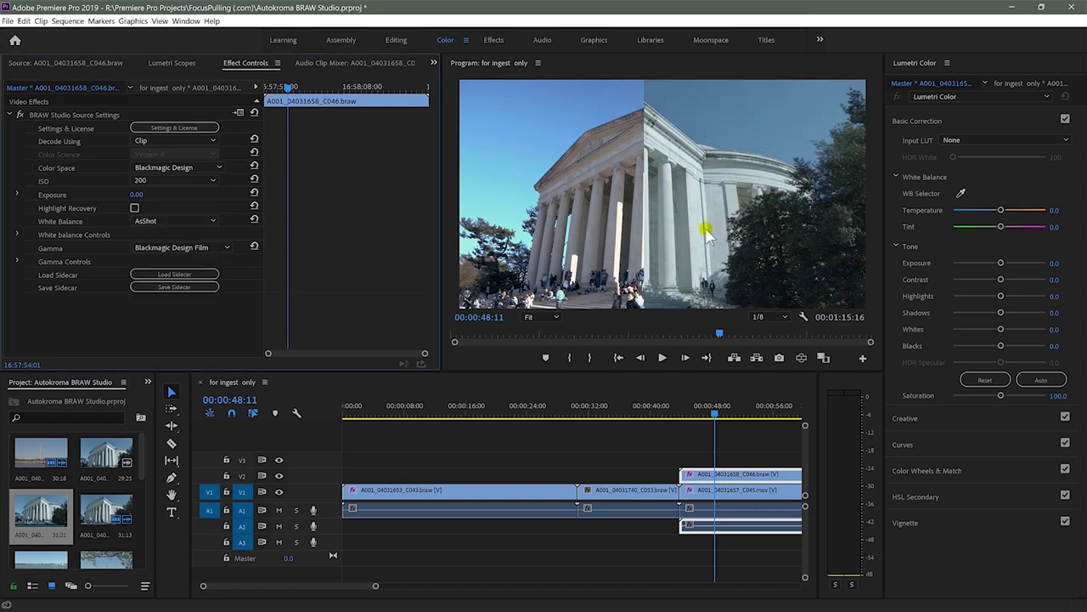
left_click(163, 247)
left_click(165, 250)
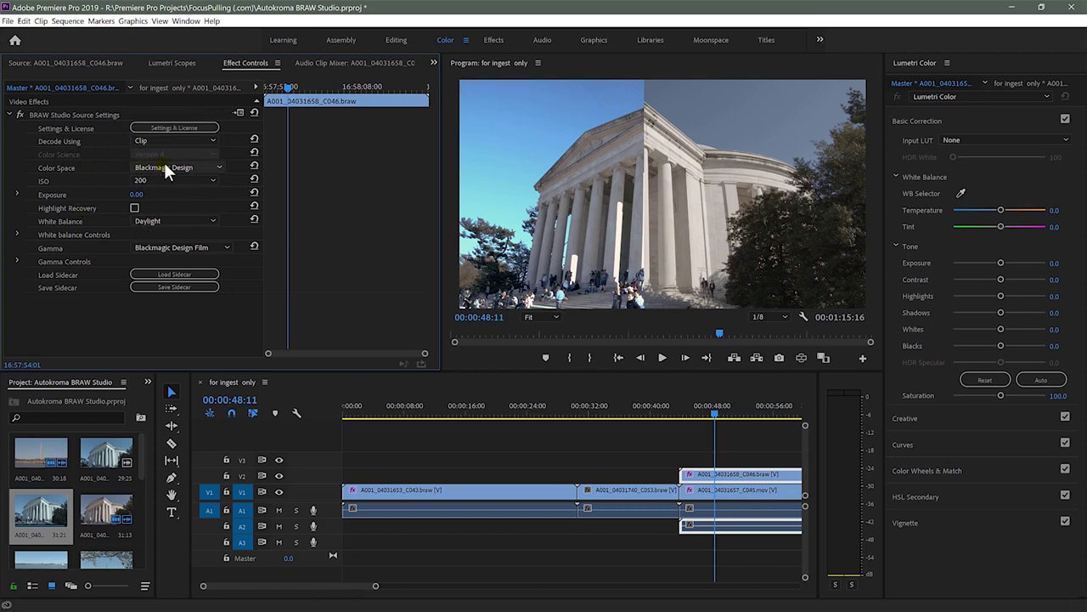
left_click(194, 170)
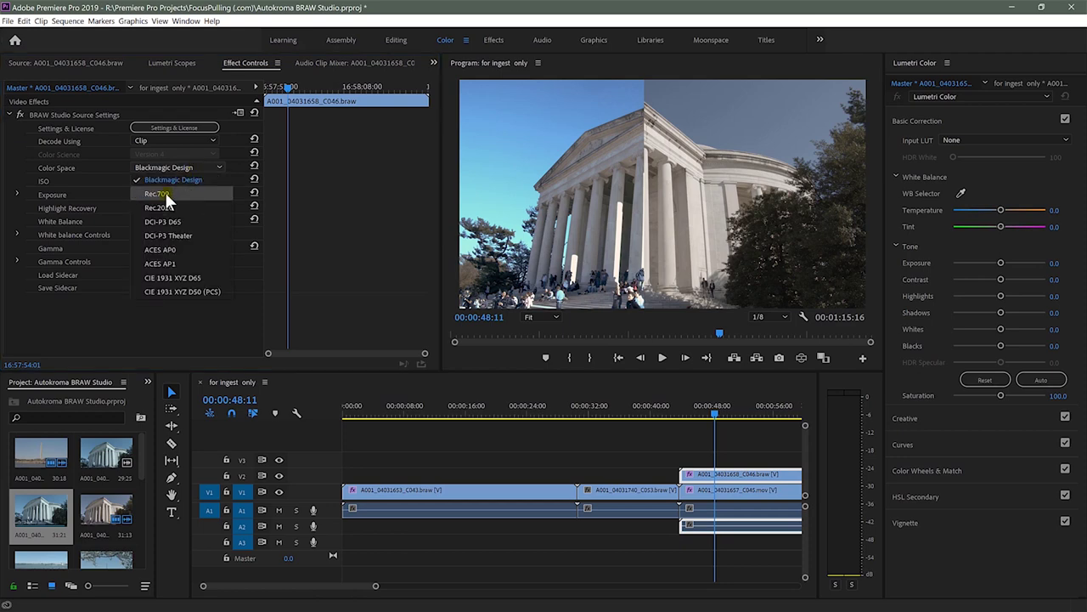
left_click(164, 193)
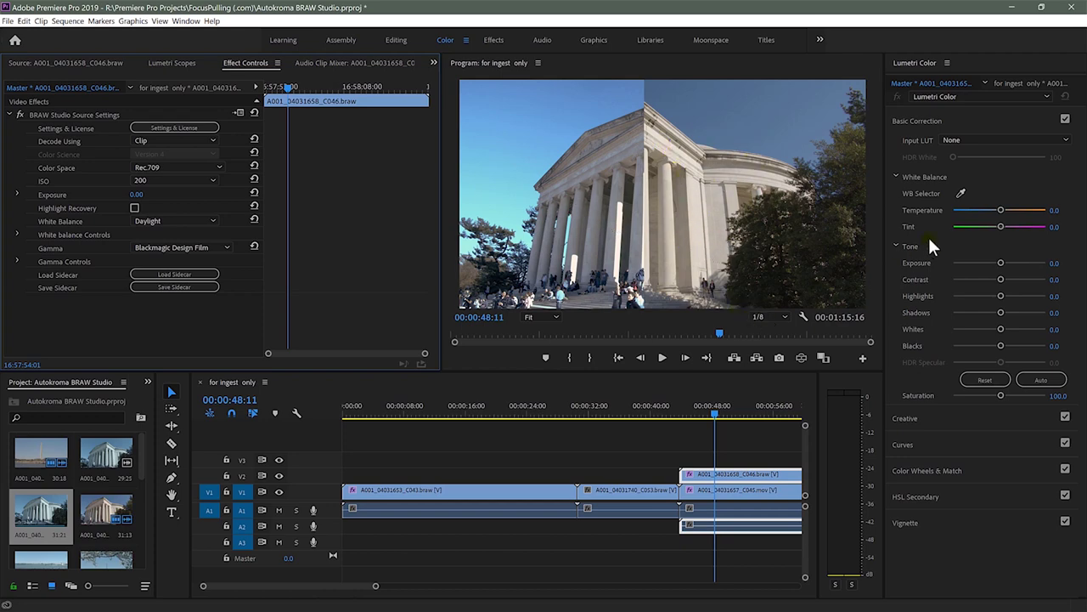
- Turn on the comparison view and trim the start of the V2 BRAW clip so the MOV clip's opening is uncovered
left_click(823, 358)
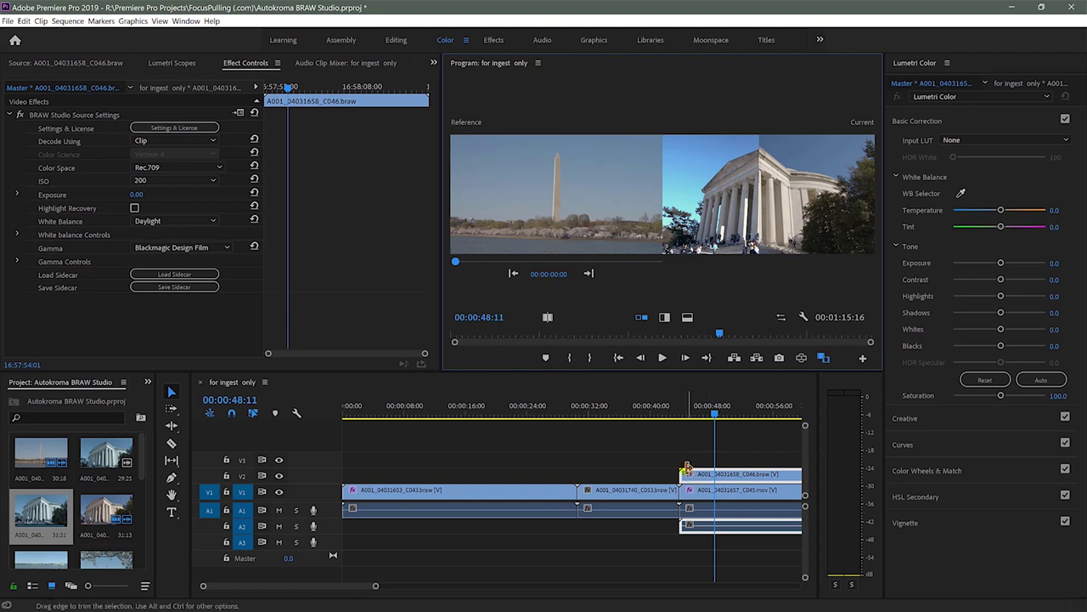
left_click_drag(686, 473, 746, 473)
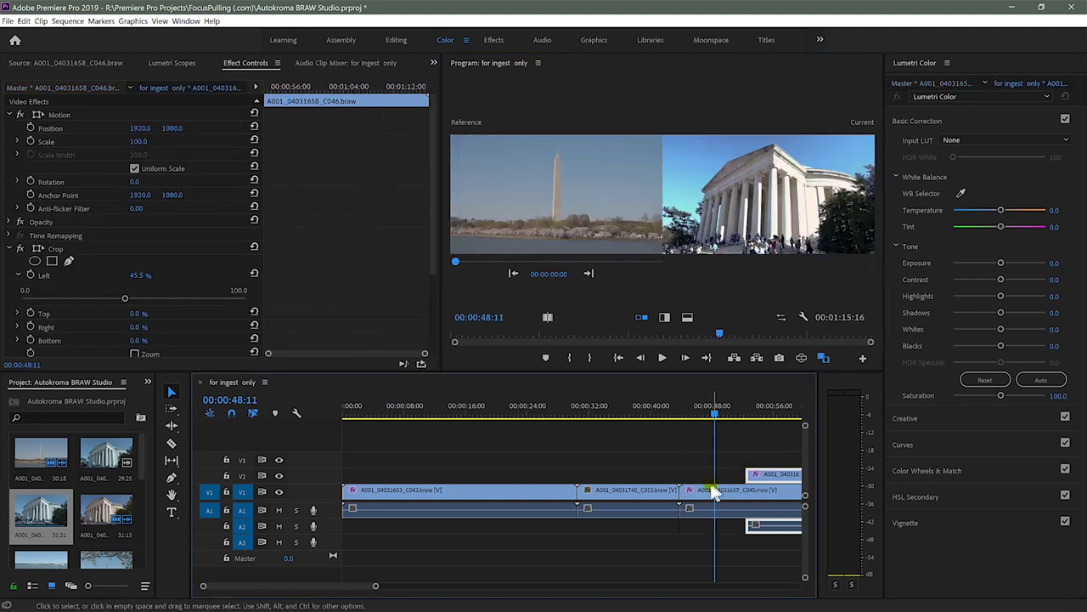
key("Down")
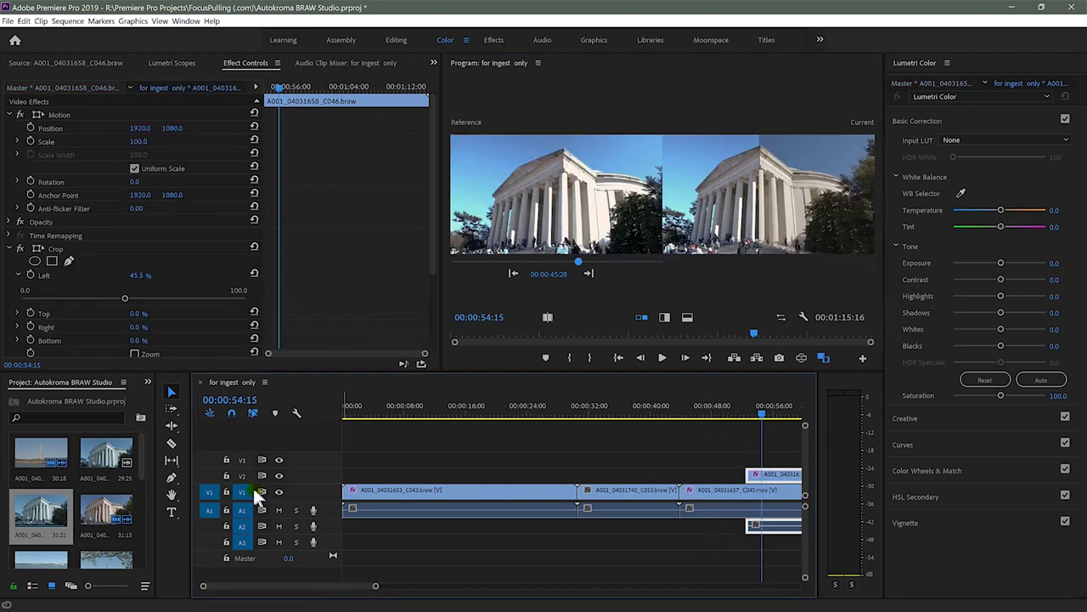
- Disable the BRAW clip's Crop effect and compare the MOV frame at 00:00:48:28 with the reference frame at 00:00:57:09
left_click(20, 249)
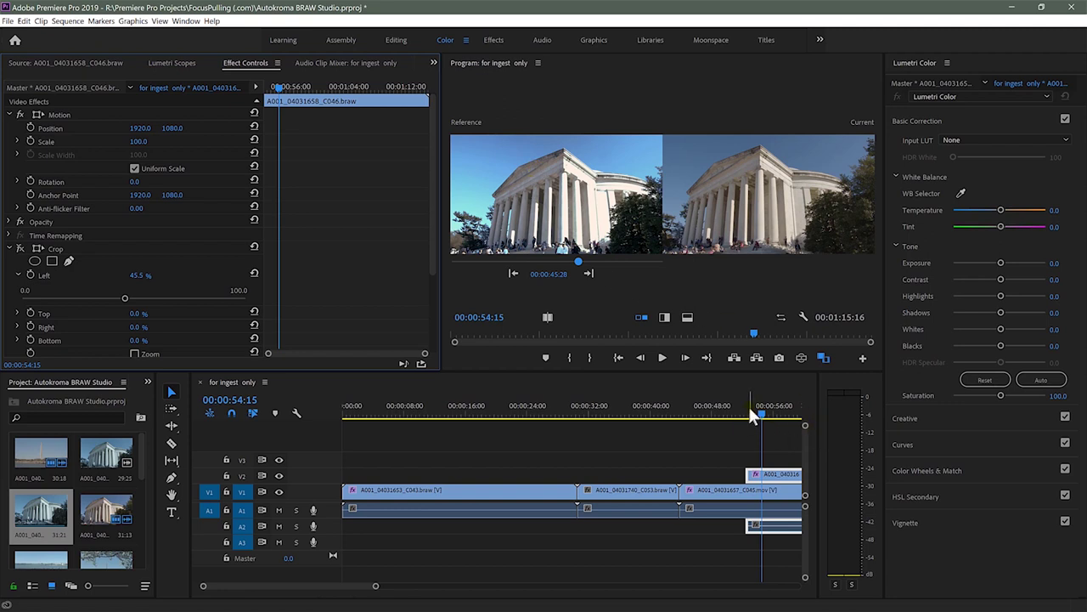
left_click_drag(765, 412, 718, 413)
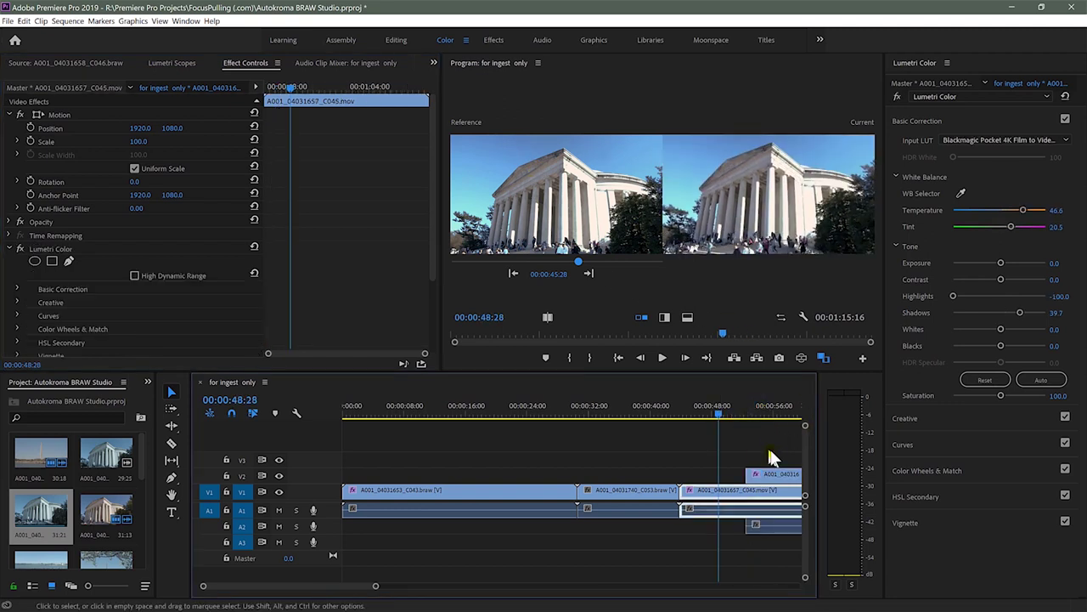
left_click_drag(578, 261, 608, 261)
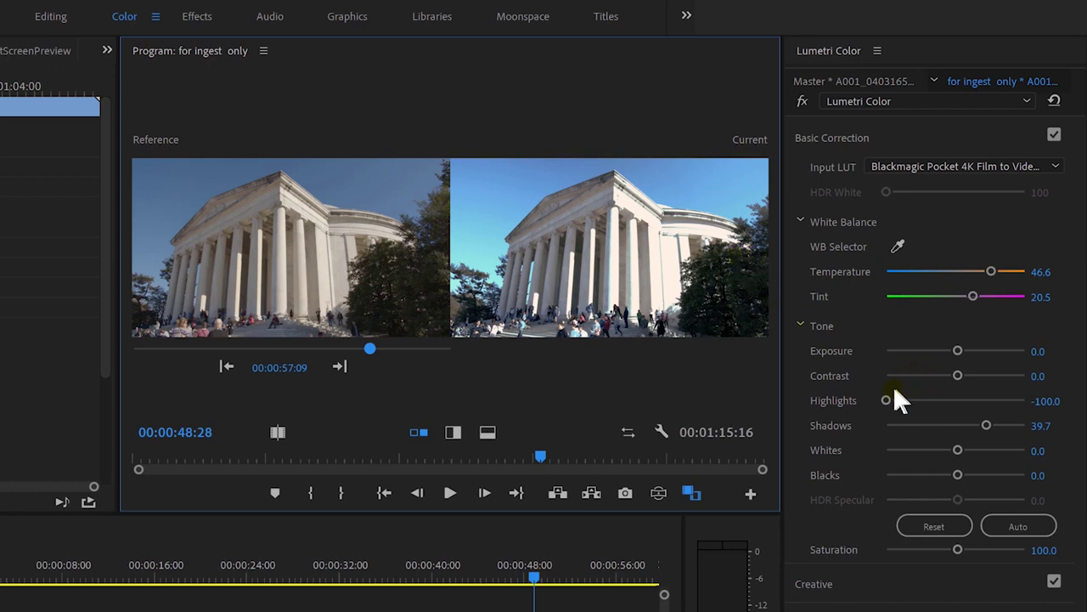
- Set the MOV clip's Highlights to -150 and try adjusting its Exposure
left_click_drag(1028, 399, 1056, 406)
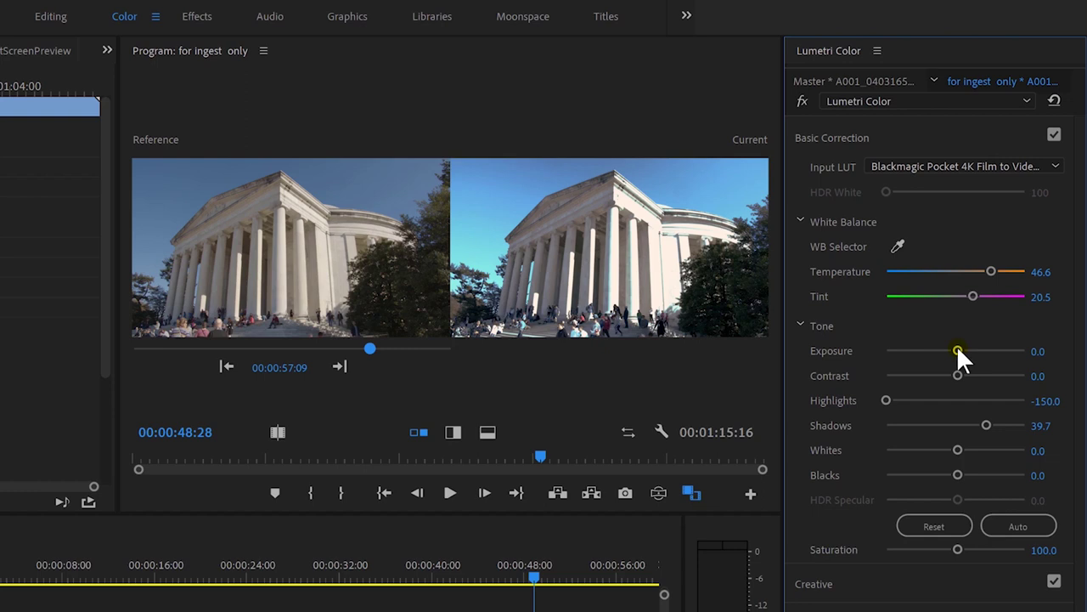
left_click_drag(957, 351, 955, 350)
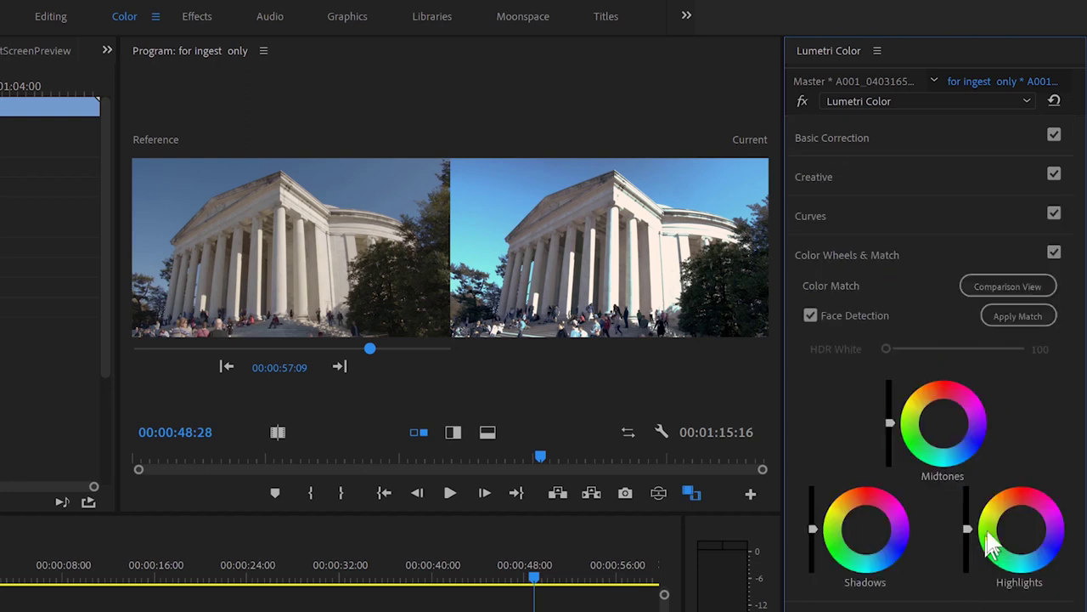
- Turn off Face Detection and apply Color Match to the MOV clip using the BRAW reference frame
left_click(1007, 317)
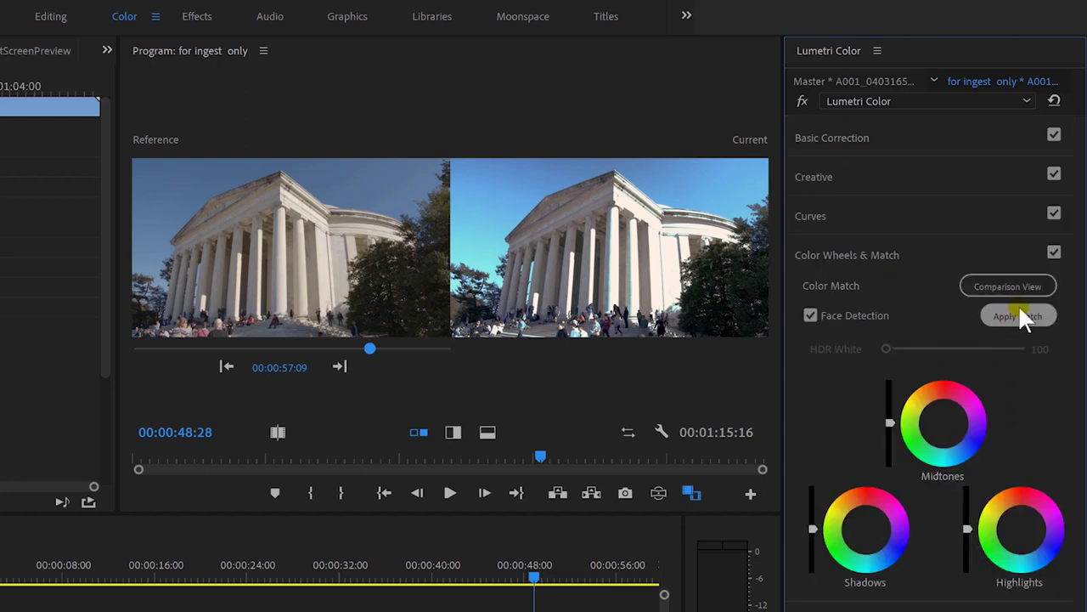
left_click(832, 315)
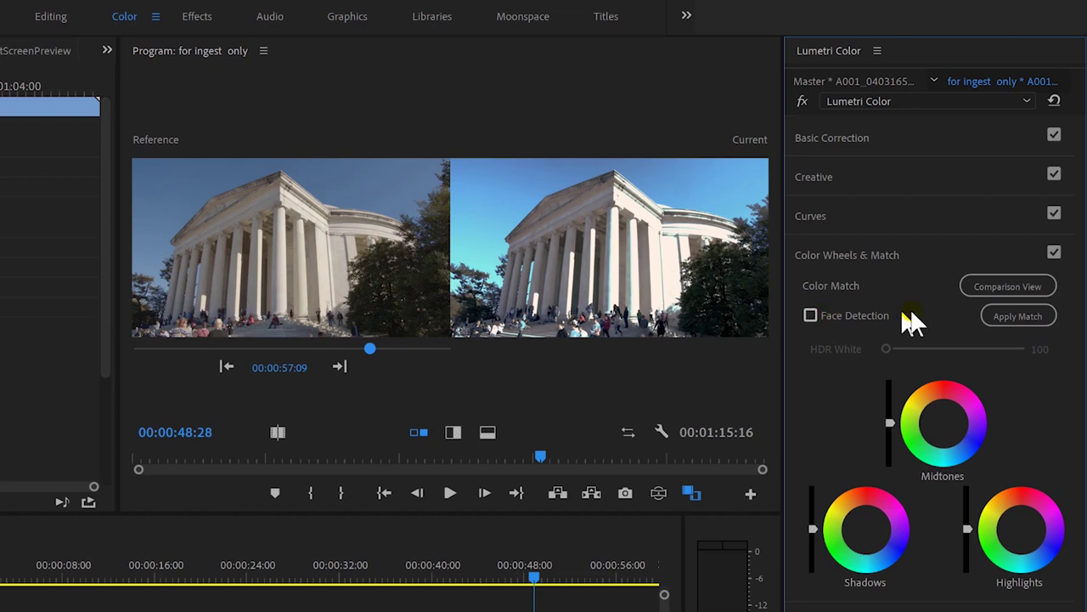
left_click(1019, 316)
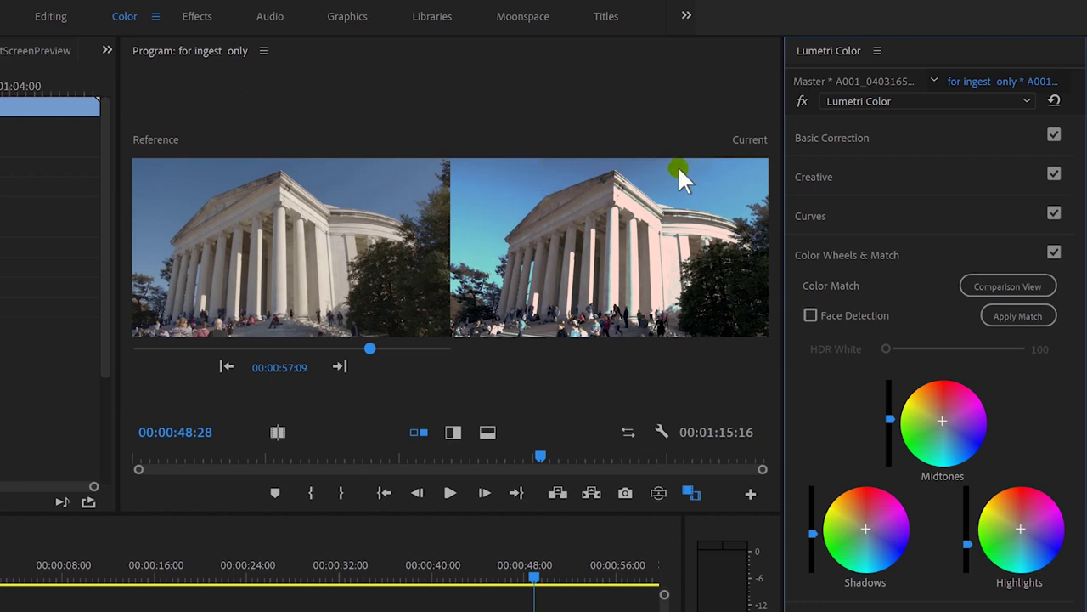
left_click(476, 258)
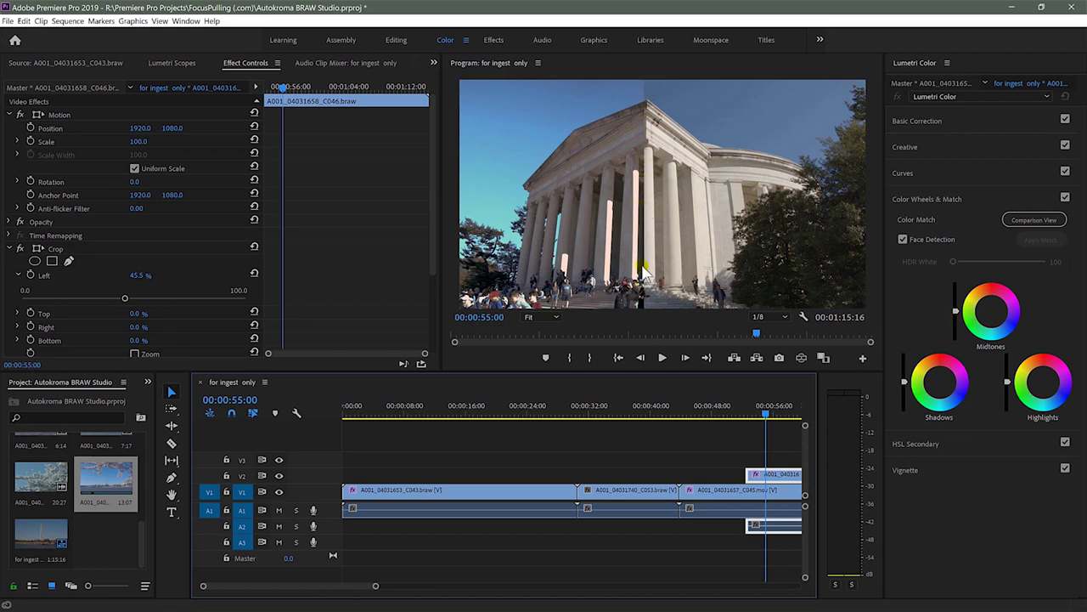
- Set the V2 BRAW clip's Left crop to 27.3% to shift the split between the BRAW and MOV images
left_click_drag(432, 206, 433, 246)
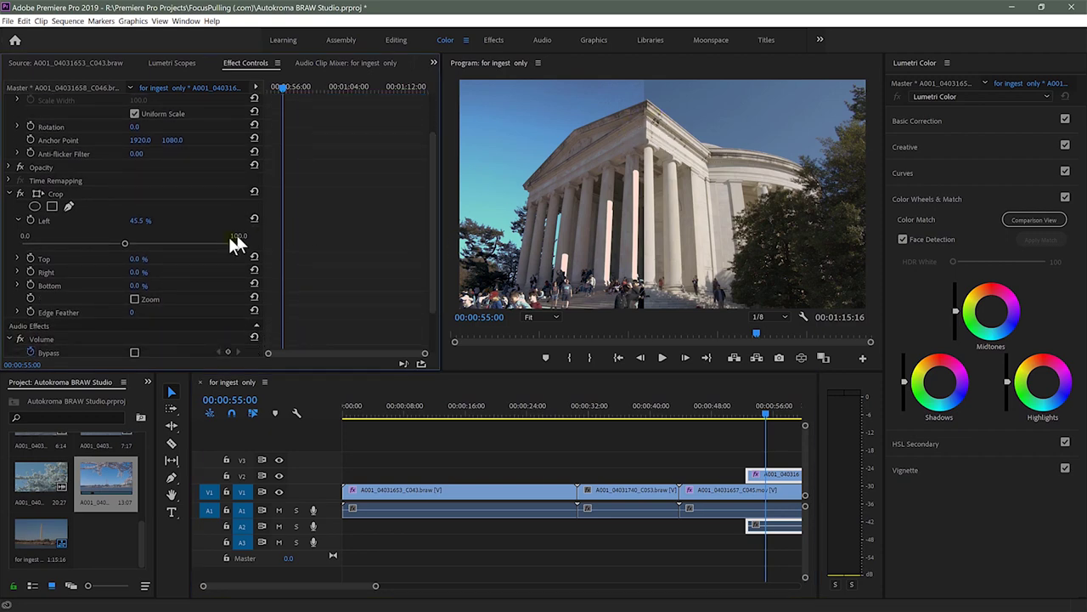
left_click_drag(125, 243, 82, 243)
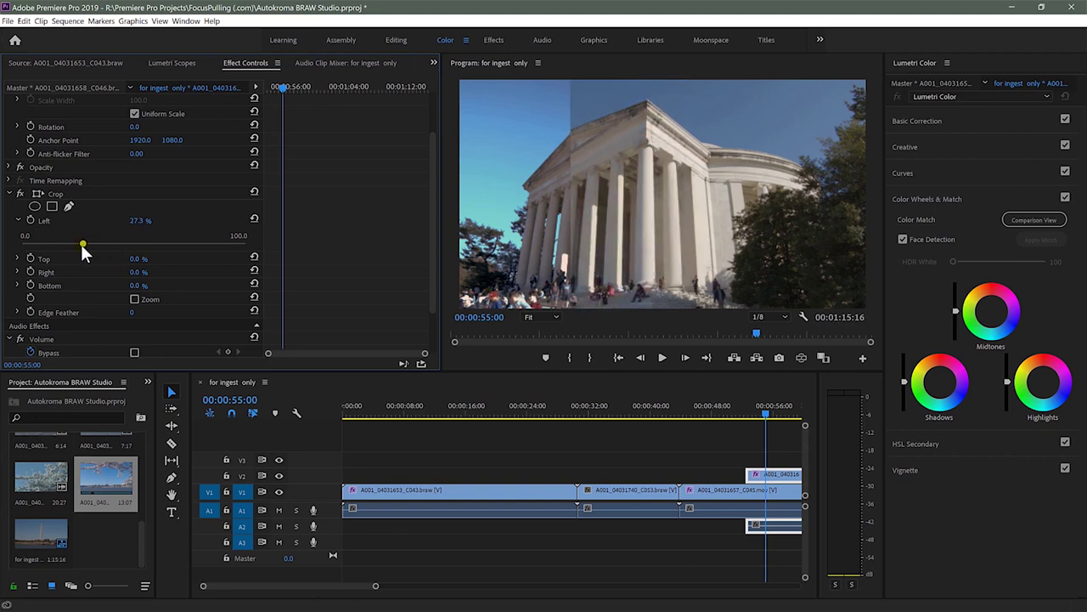